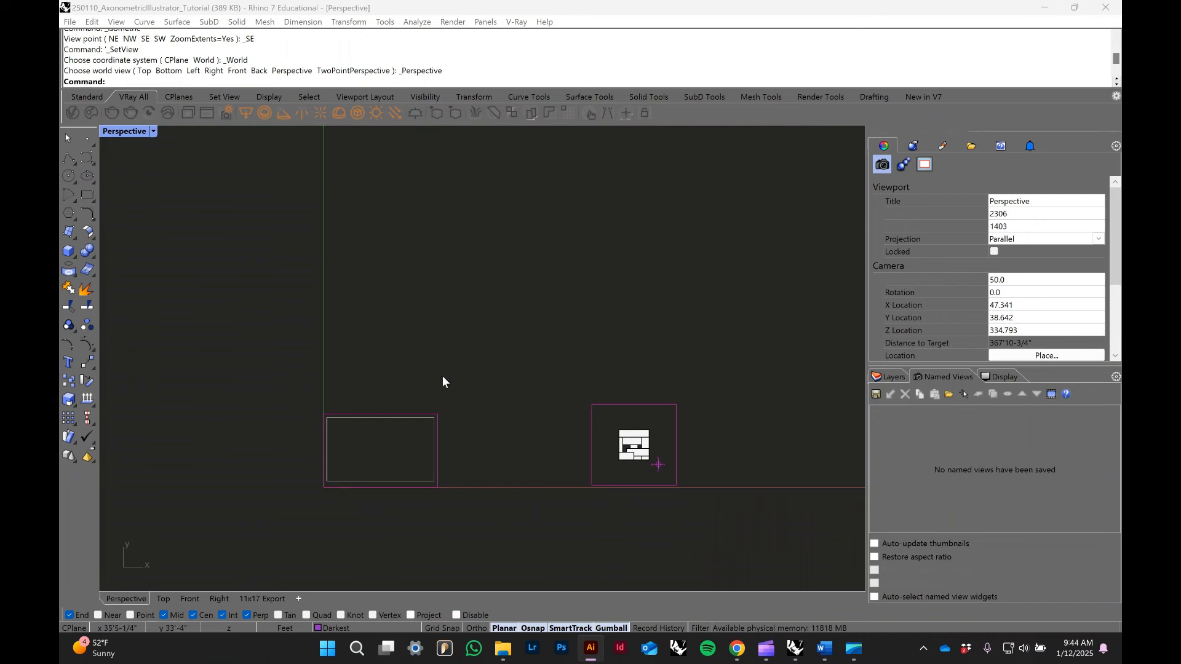
- Zoom to the selected block model and its compass and examine the massing from the southeast
right_click_drag(495, 433, 456, 396)
scroll(455, 401, "up", 4)
left_click_drag(518, 276, 686, 459)
type("zs")
key("Return")
scroll(667, 421, "down", 5)
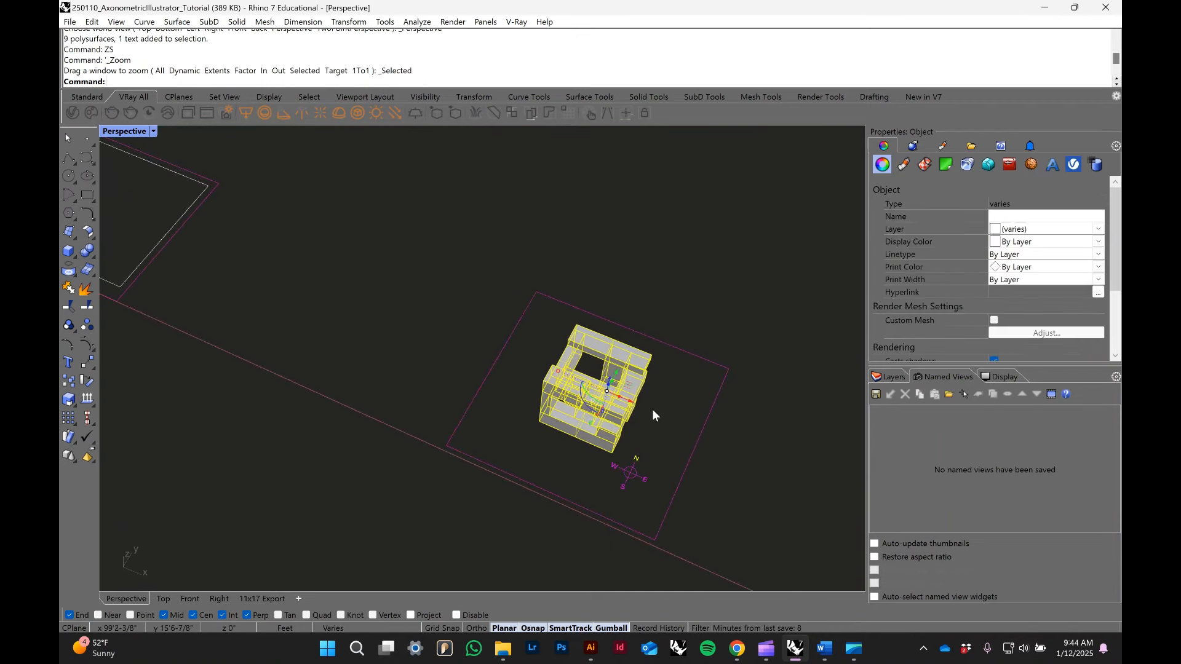
right_click_drag(652, 408, 642, 409)
left_click(650, 351)
right_click_drag(650, 350, 610, 398)
scroll(598, 442, "up", 2)
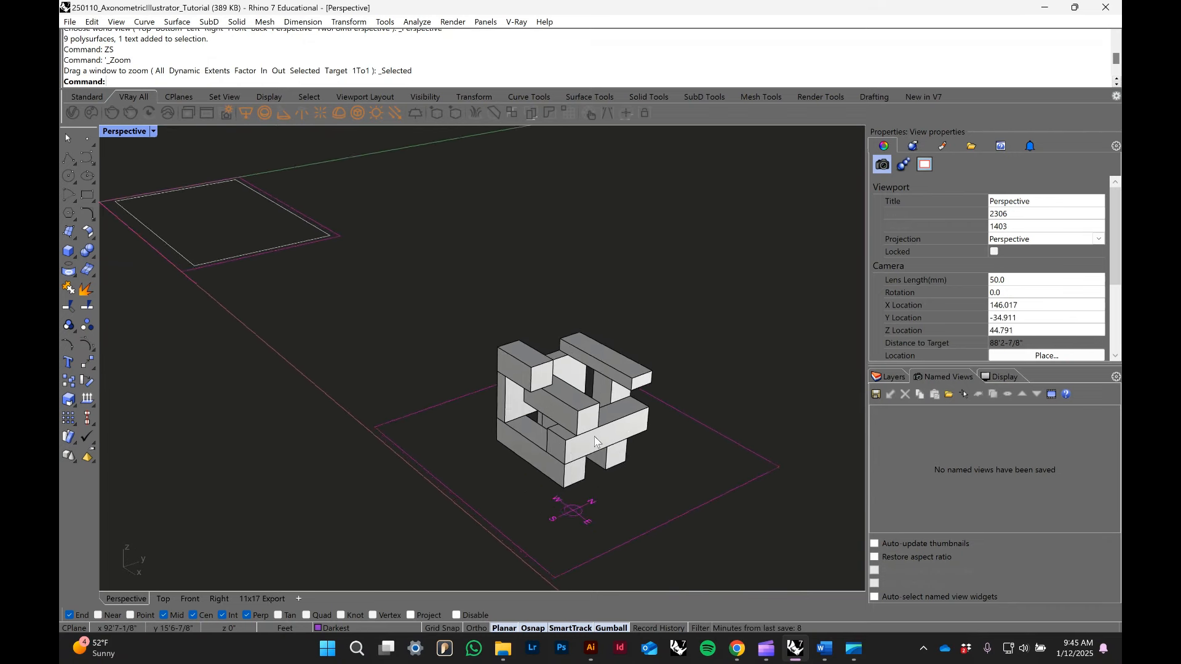
scroll(594, 441, "down", 2)
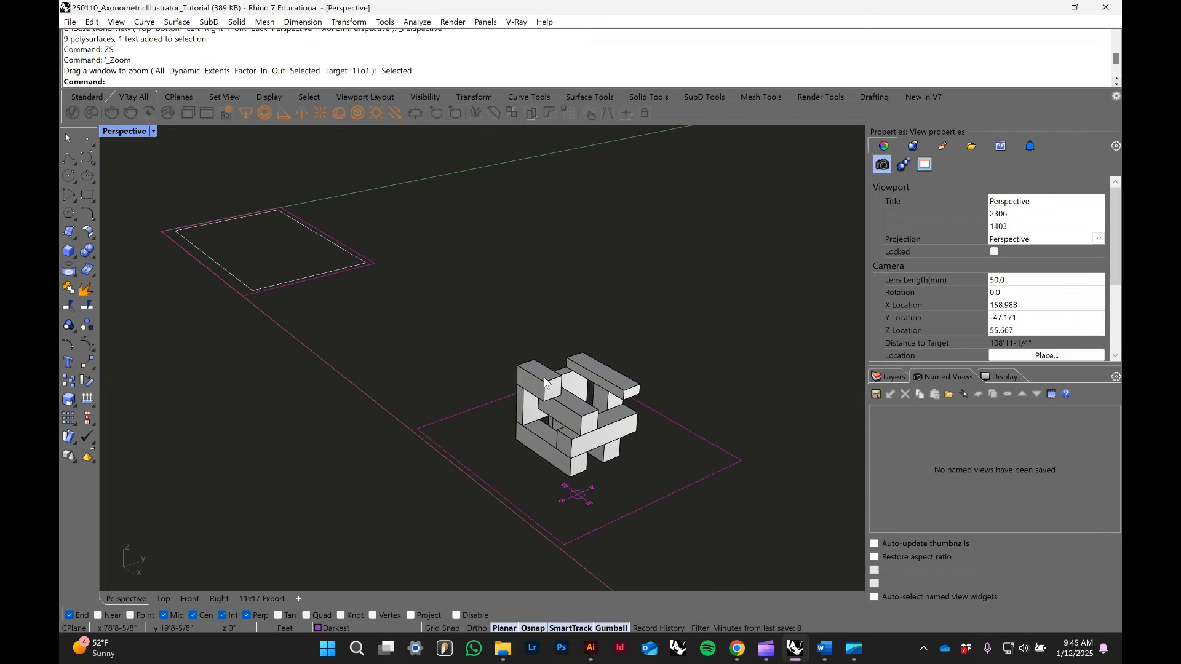
mouse_move(544, 383)
right_mouse_down()
mouse_move(578, 431)
mouse_move(640, 448)
mouse_move(610, 404)
mouse_move(524, 368)
mouse_move(562, 407)
mouse_move(544, 384)
mouse_move(588, 379)
mouse_move(537, 392)
mouse_move(522, 378)
right_mouse_up()
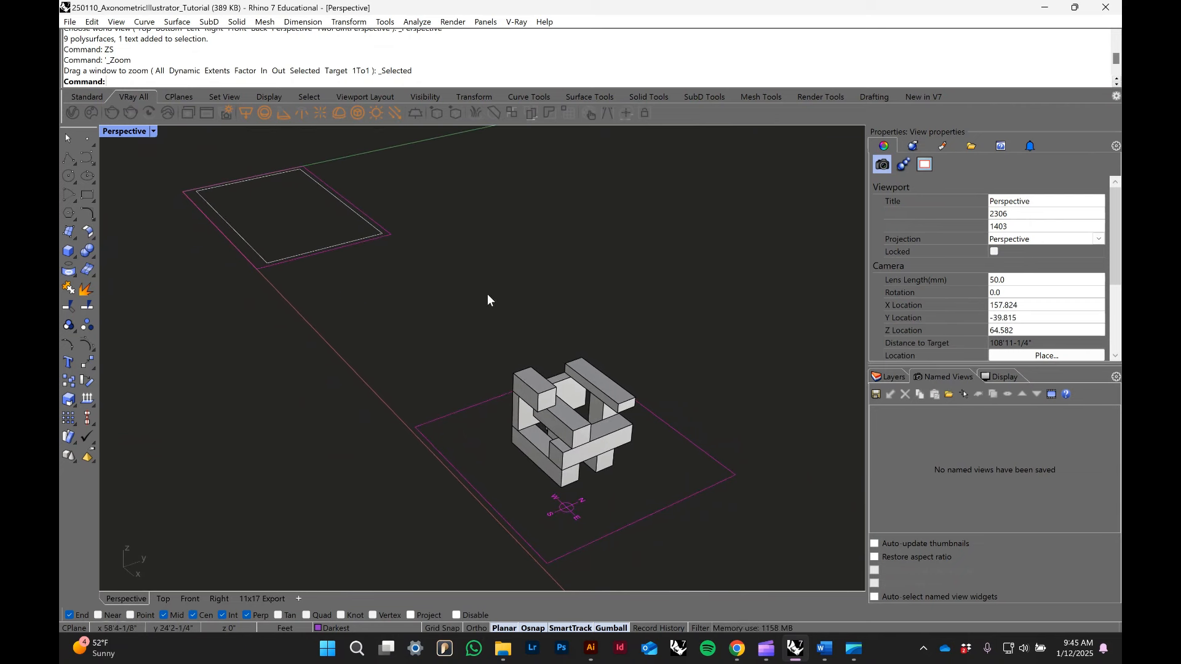
- Zoom to the selected block solids without the compass and examine their orientation from the southeast and south
left_click_drag(486, 297, 668, 492)
type("zs")
key("Return")
scroll(626, 472, "down", 4)
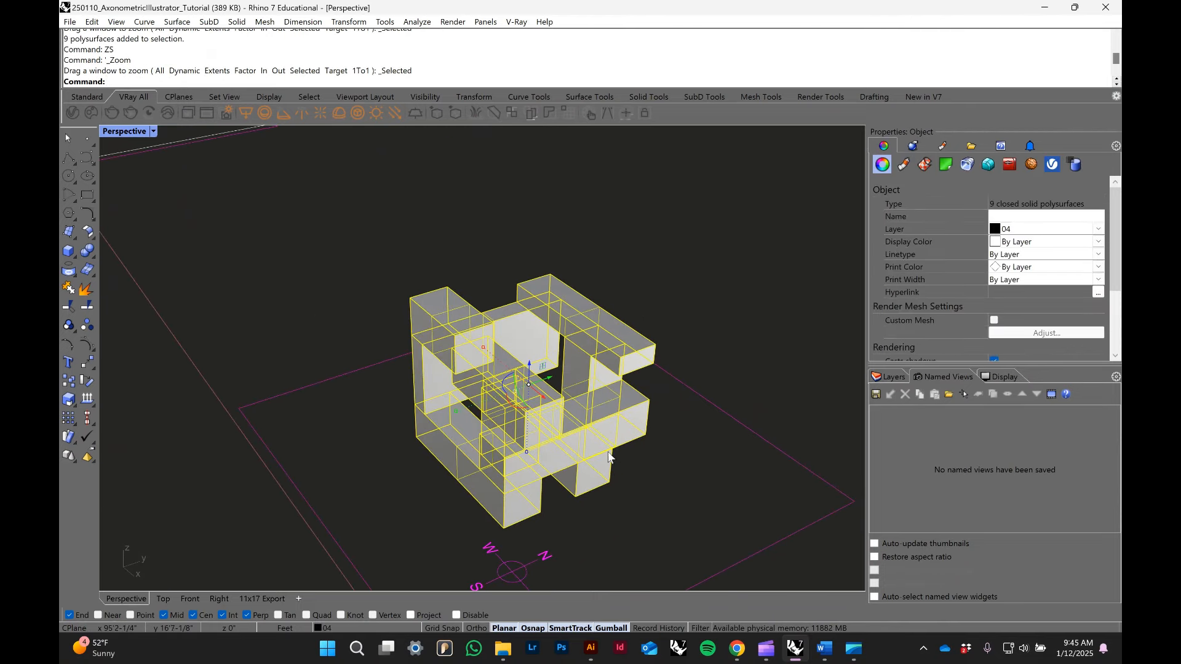
right_click_drag(601, 485, 603, 485)
left_click(618, 487)
scroll(618, 487, "down", 4)
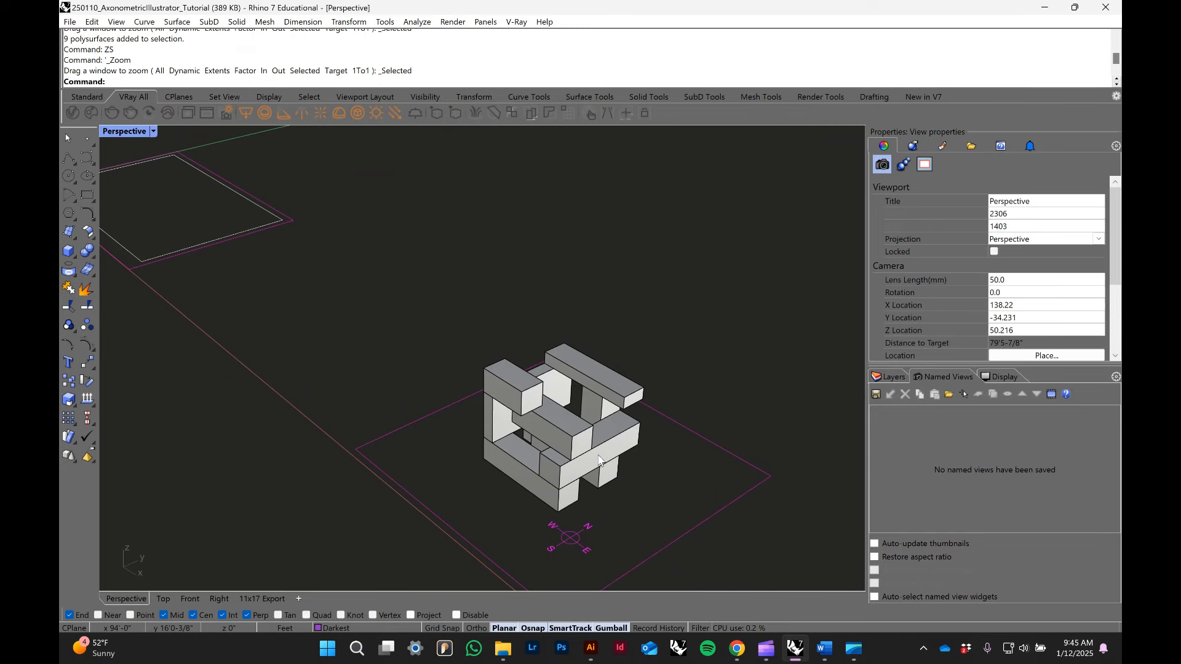
mouse_move(594, 483)
right_mouse_down()
mouse_move(562, 482)
mouse_move(580, 493)
right_mouse_up()
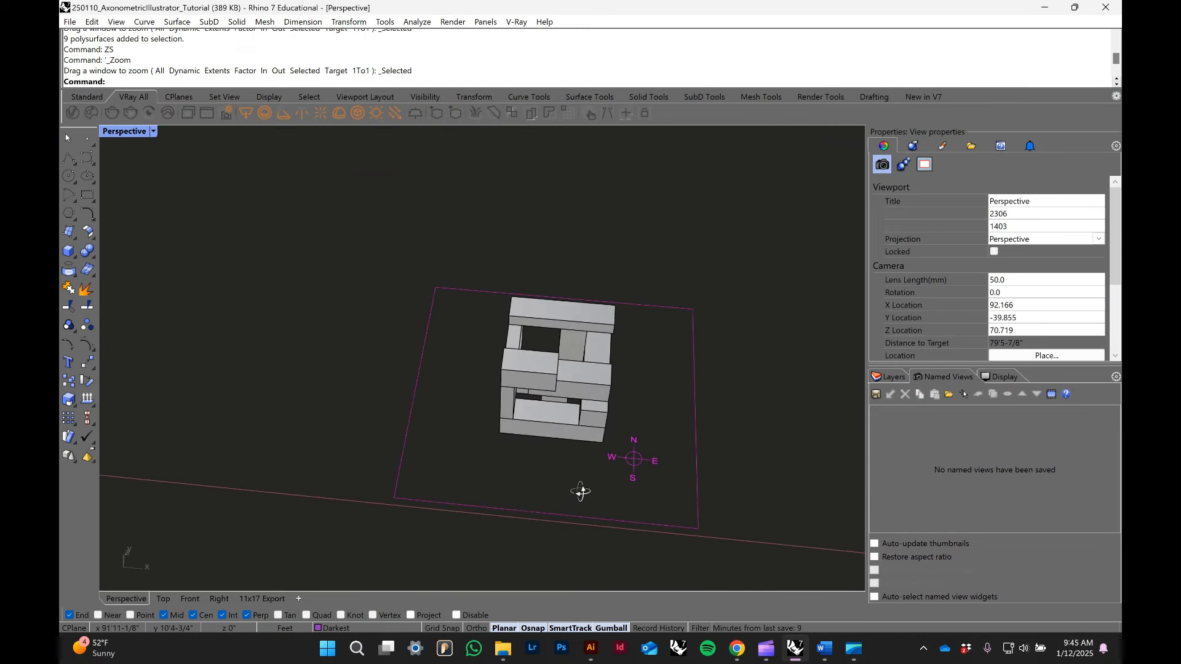
right_click_drag(581, 492, 575, 478)
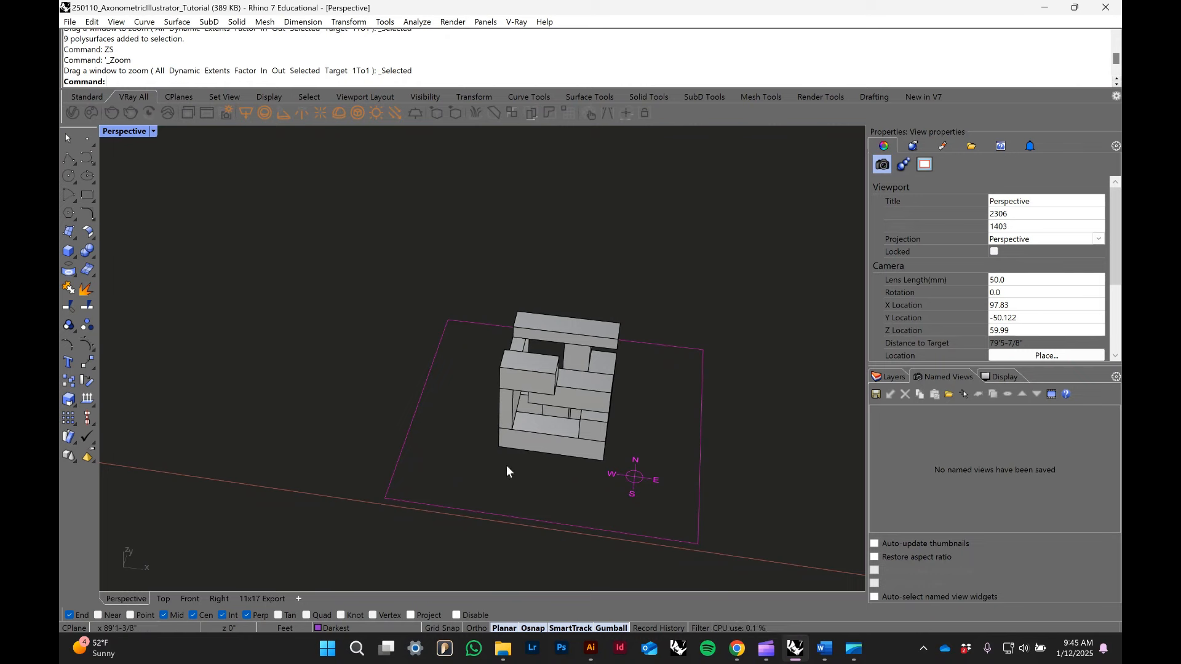
left_click(154, 131)
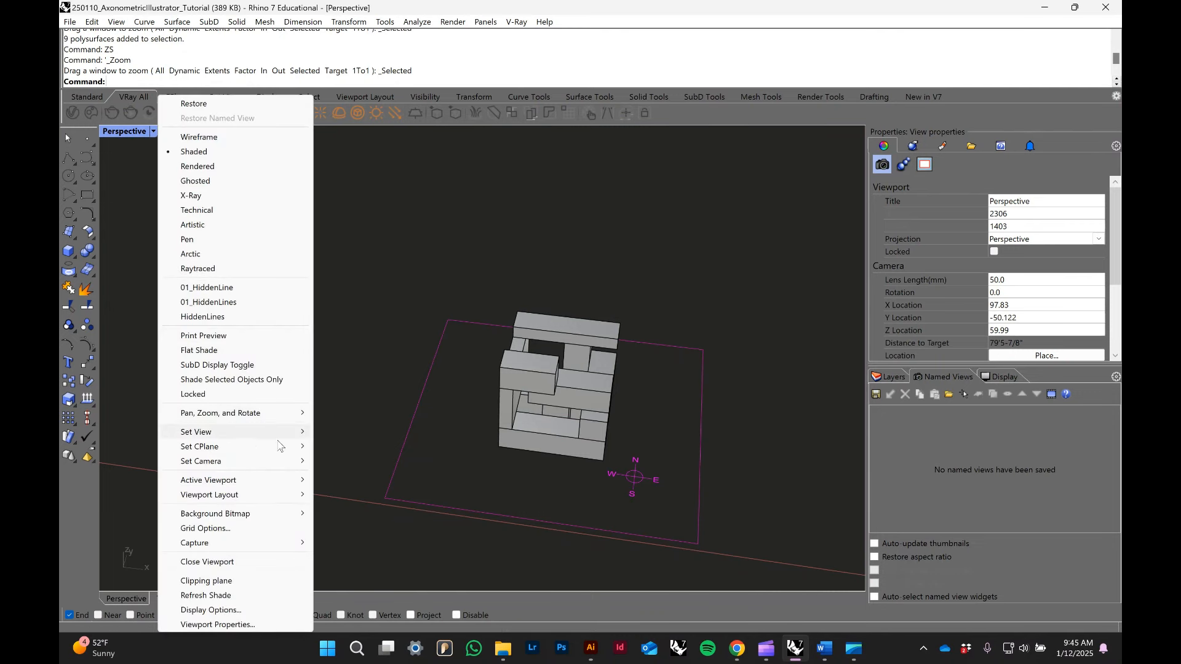
mouse_move(280, 437)
mouse_move(421, 572)
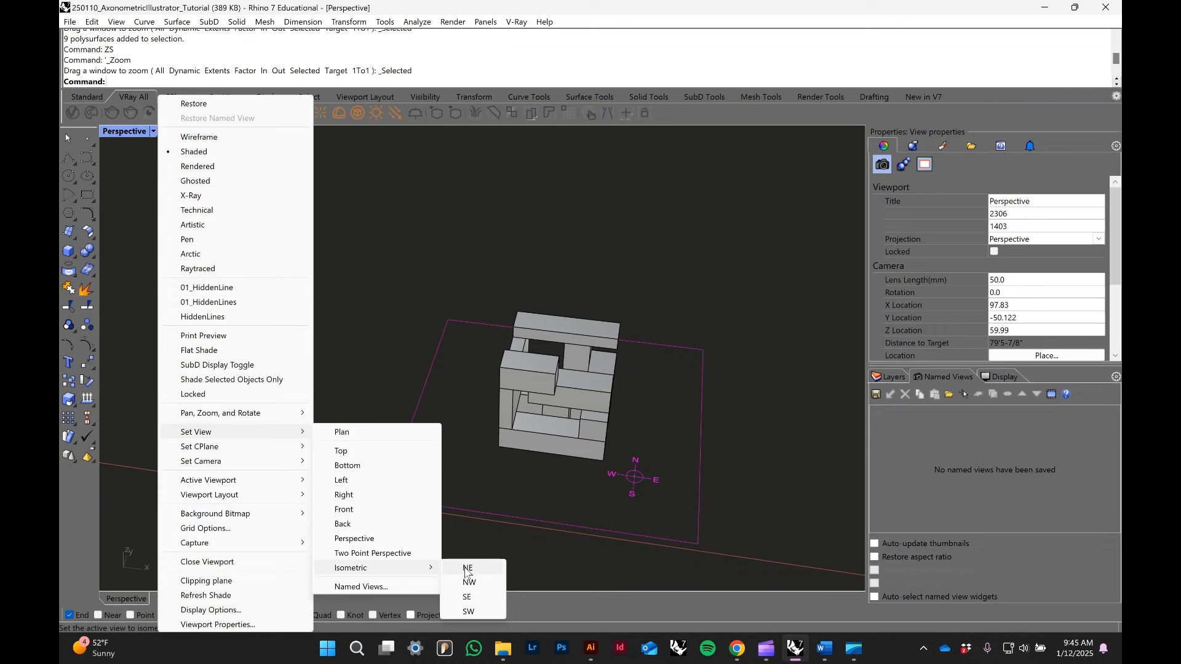
left_click(470, 504)
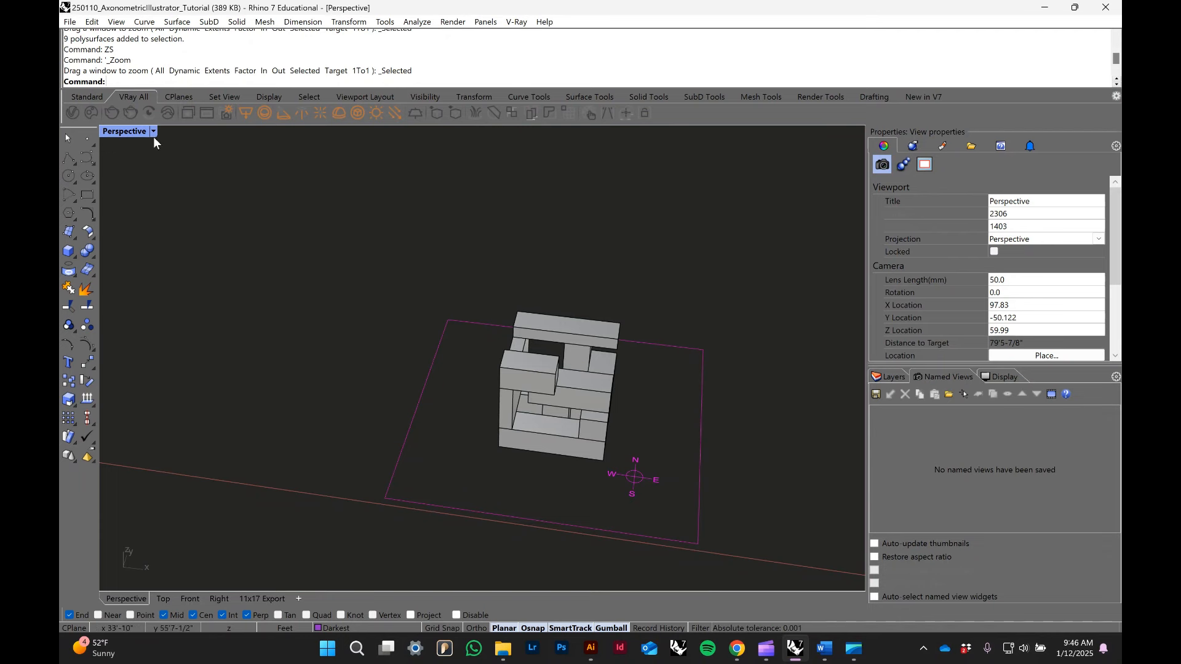
right_click_drag(534, 403, 511, 425)
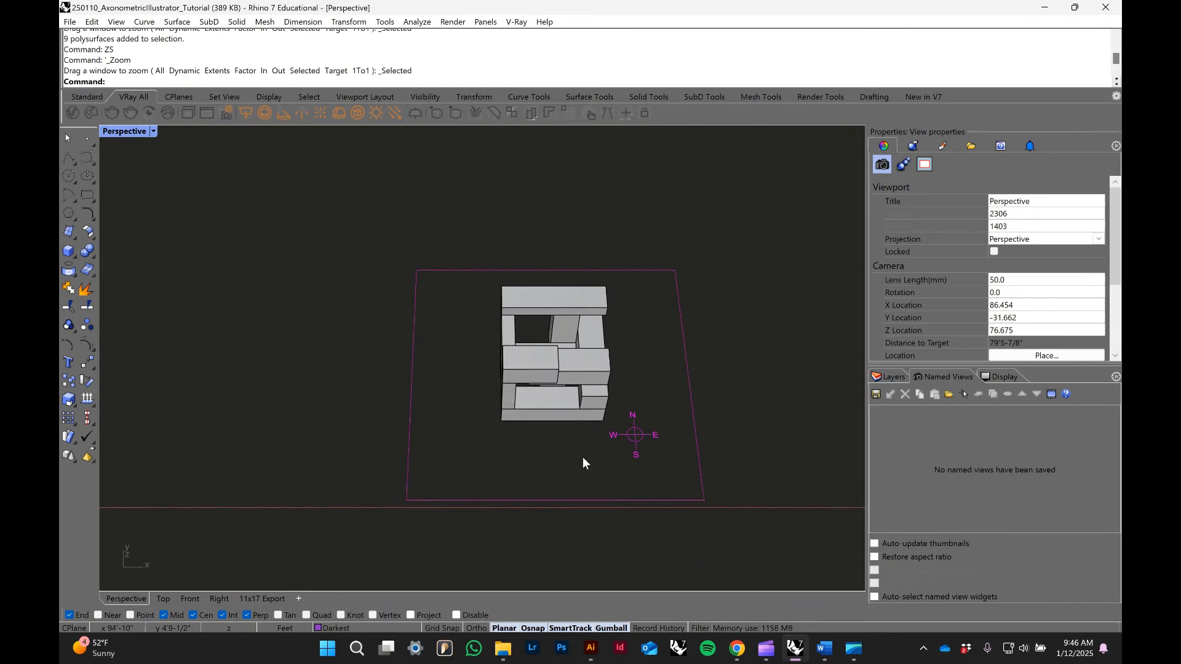
left_click(153, 132)
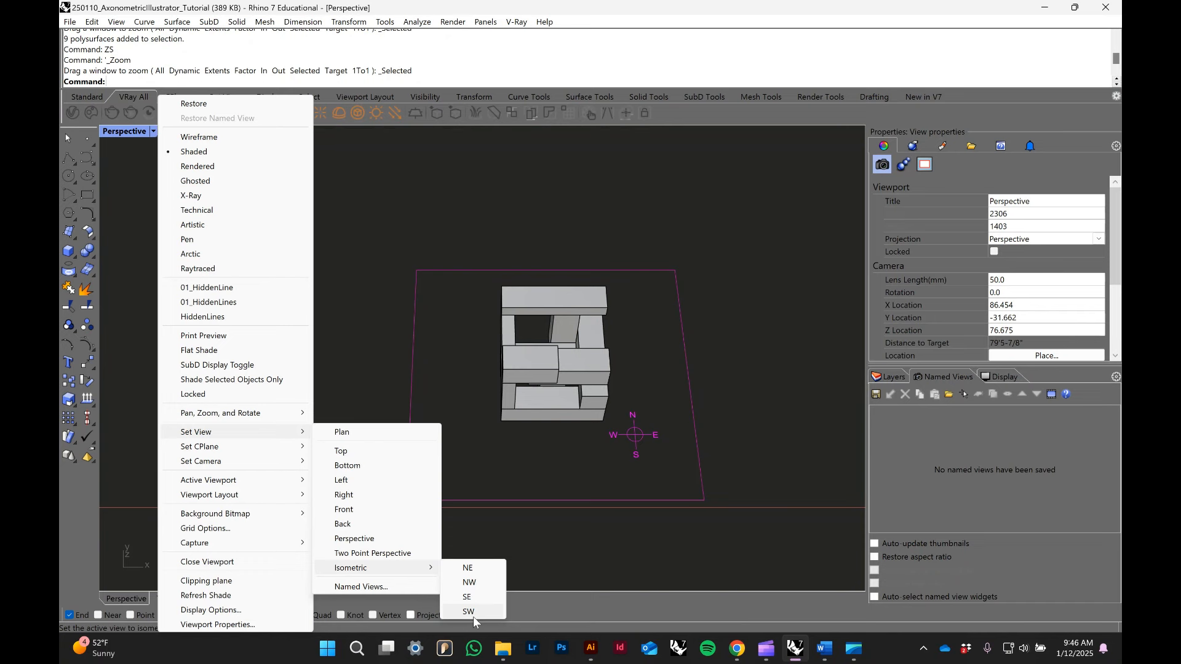
left_click(636, 505)
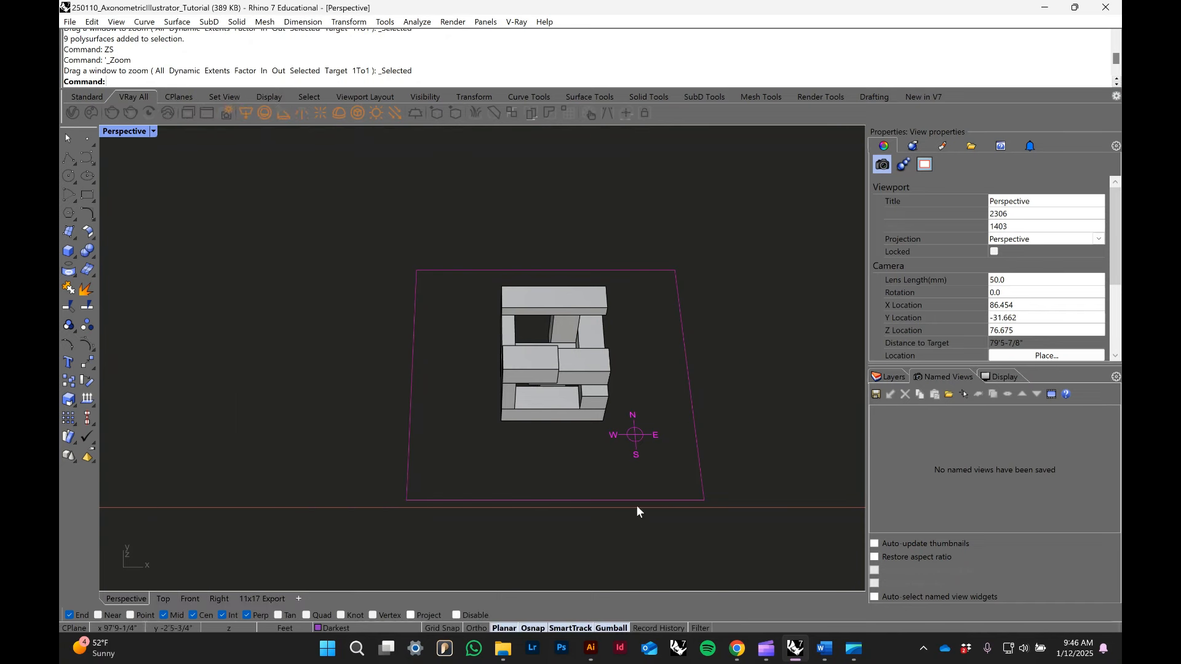
- Set the viewport to the SE isometric view centred on the block model and display the layer list
right_click_drag(661, 466, 516, 454)
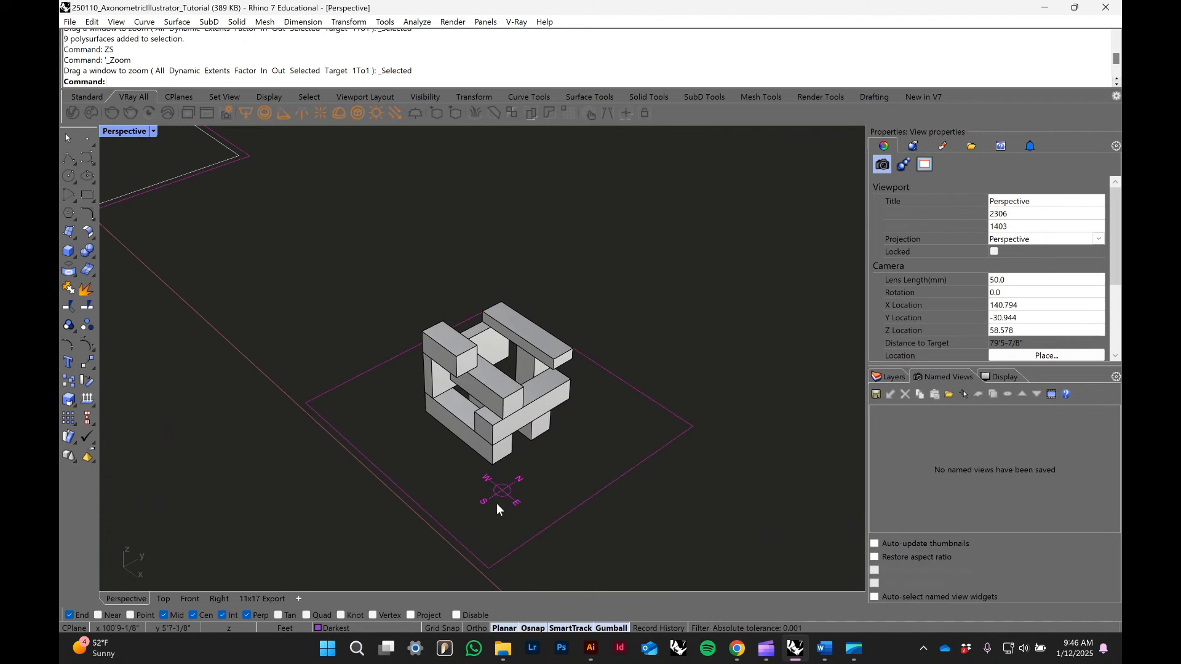
left_click(153, 131)
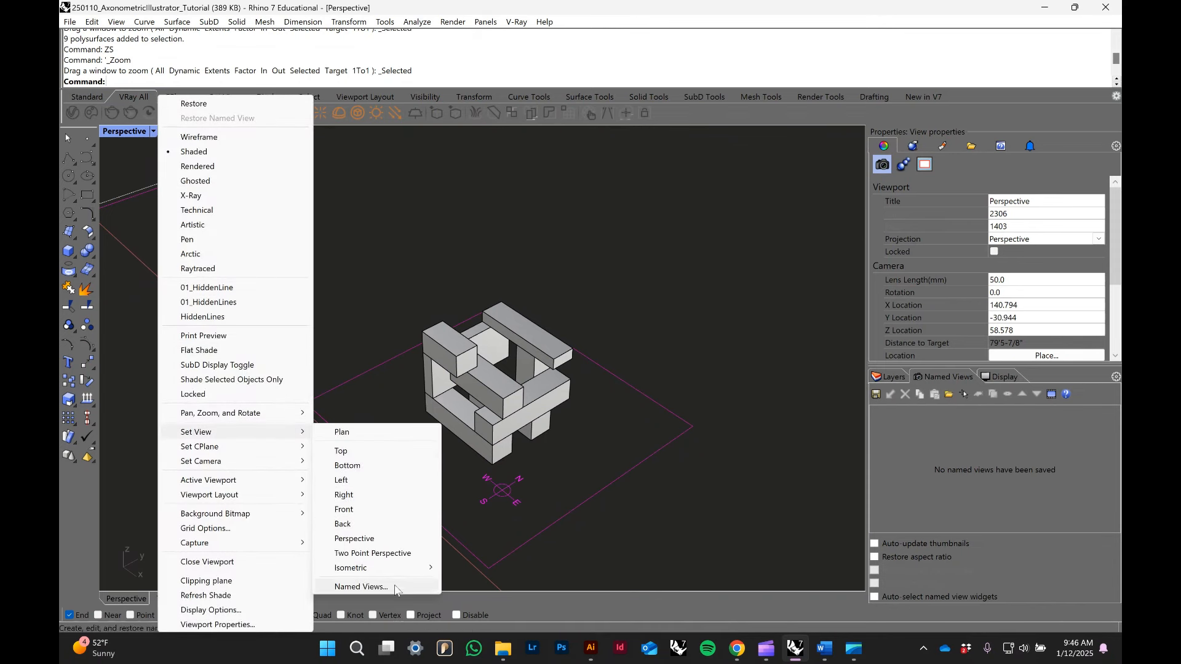
left_click(491, 600)
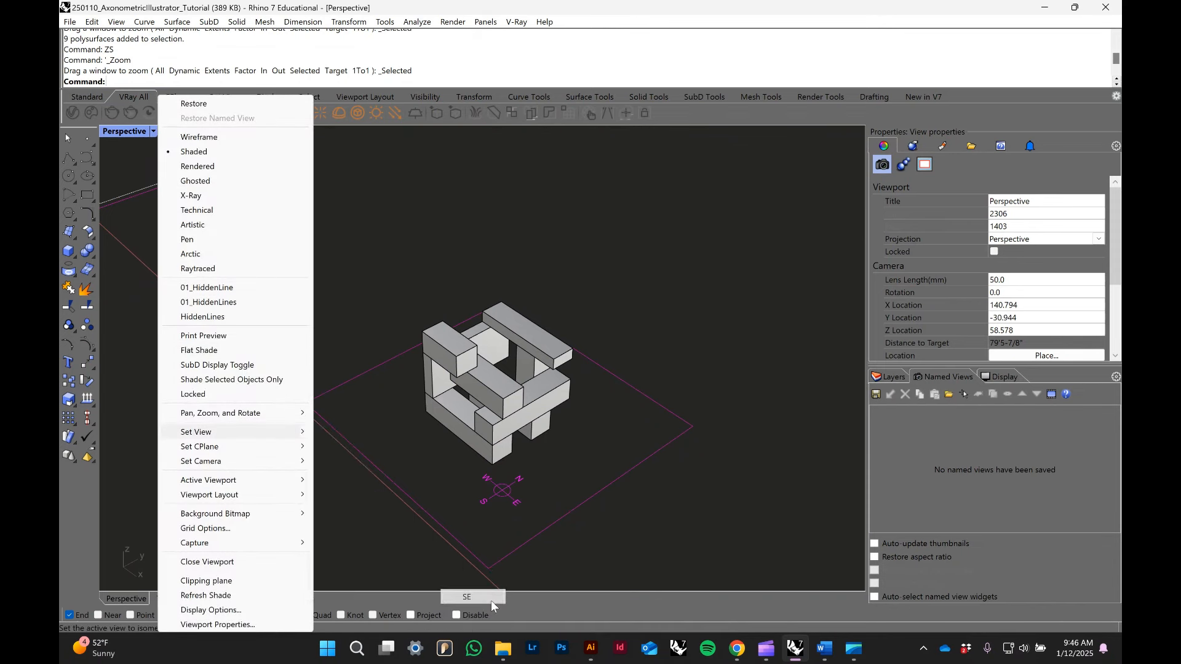
right_click_drag(742, 497, 533, 439)
scroll(509, 474, "up", 4)
scroll(509, 471, "down", 1)
left_click(889, 376)
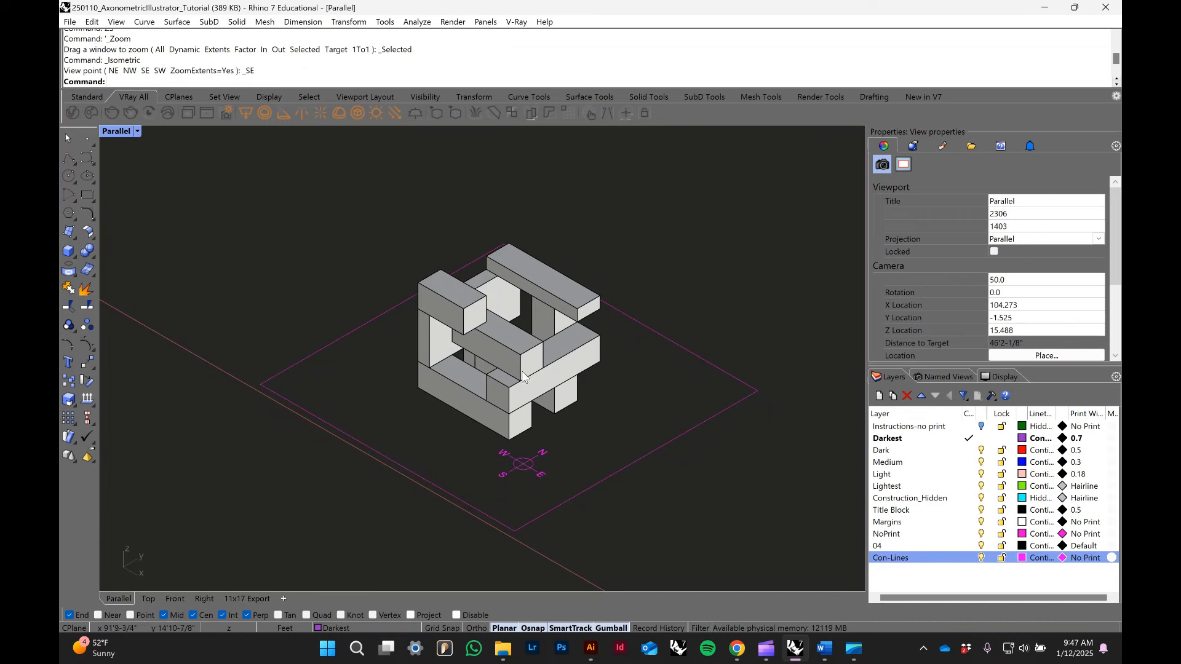
- Change the viewport projection to Perspective for comparison and return it to Parallel
left_click(1098, 241)
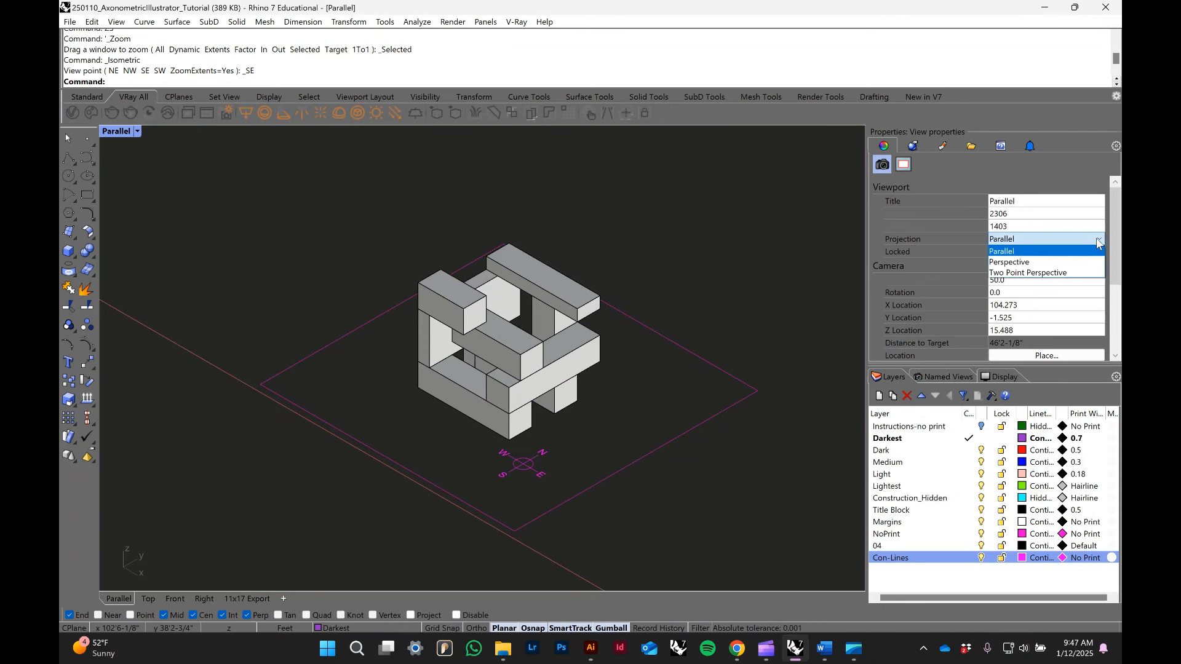
left_click(1031, 263)
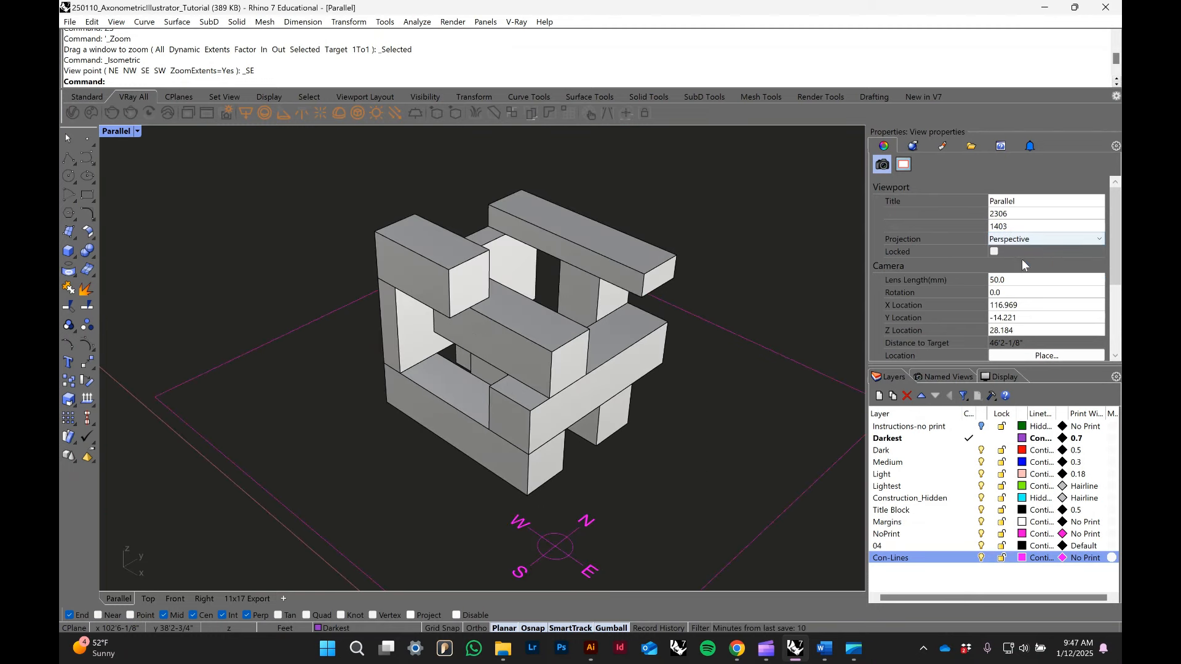
left_click(1058, 241)
left_click(1061, 253)
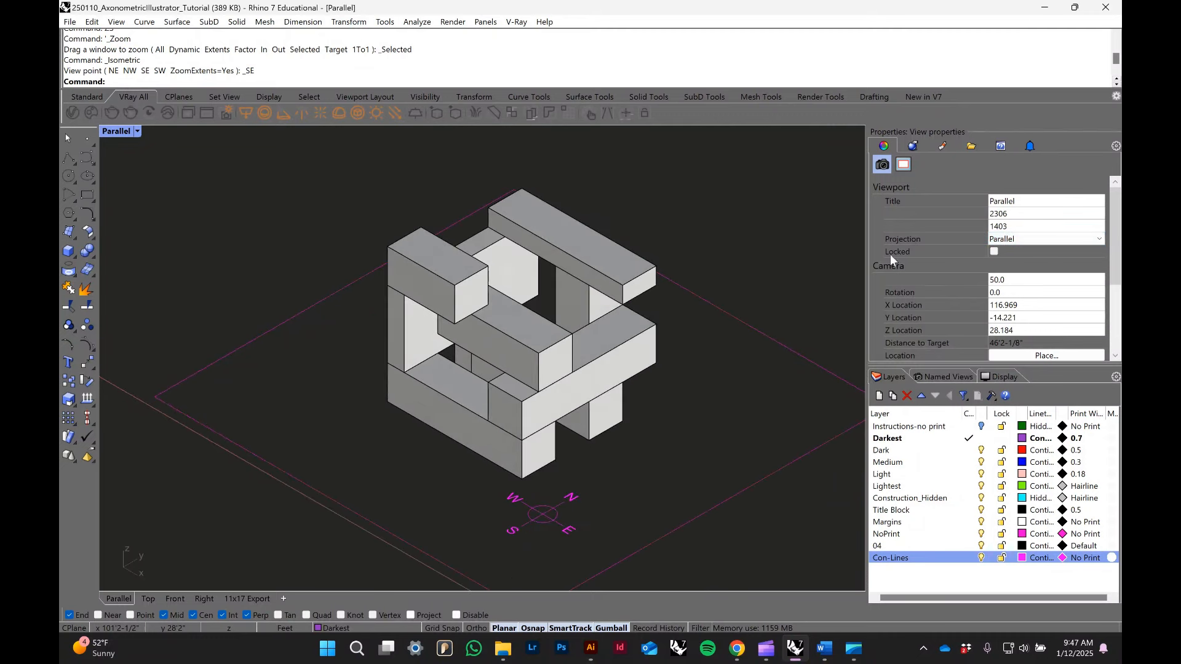
scroll(319, 269, "down", 2)
scroll(316, 287, "up", 2)
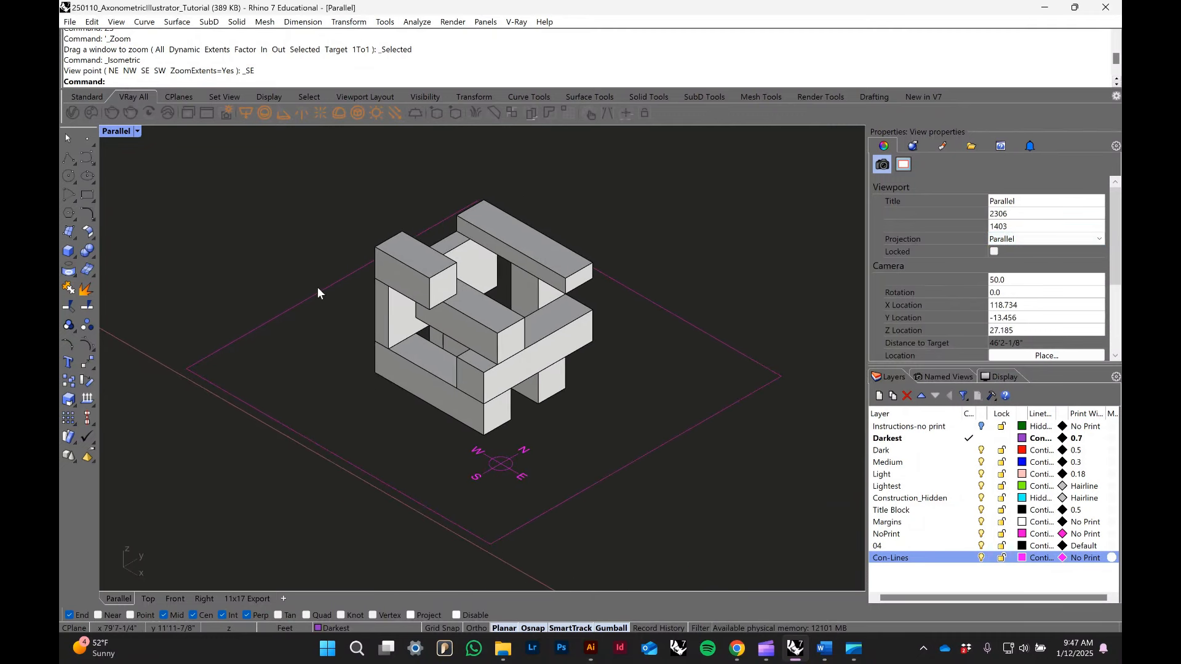
- Switch the viewport to the NE isometric view and examine the block model from that corner
left_click(138, 132)
mouse_move(258, 432)
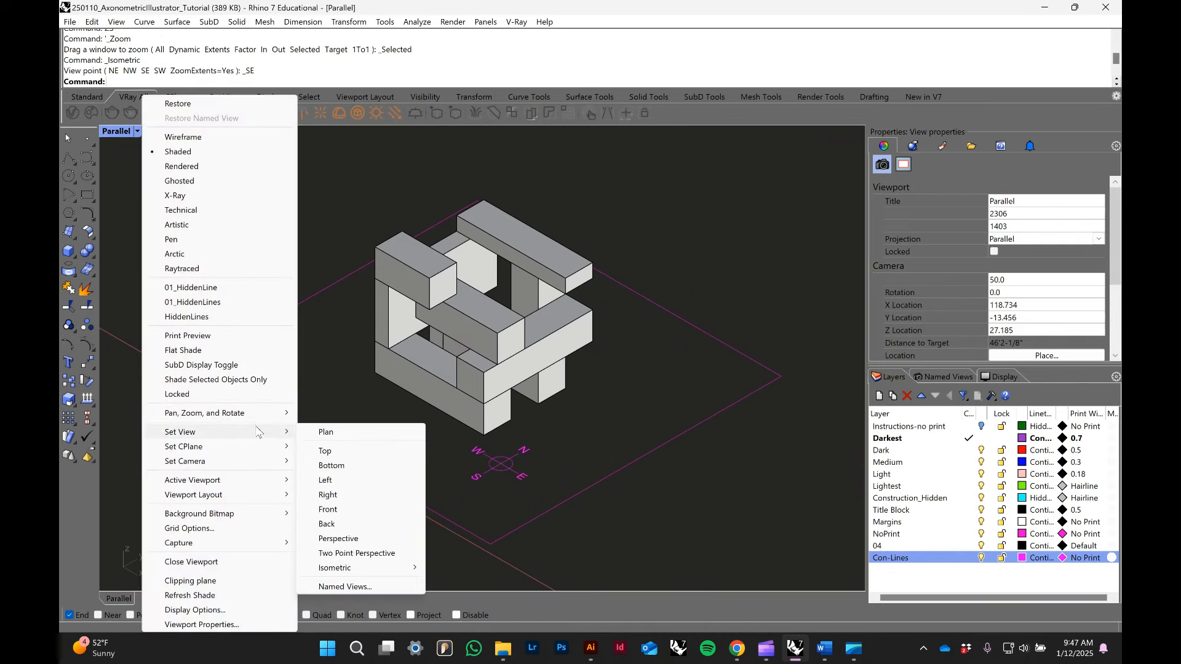
mouse_move(406, 569)
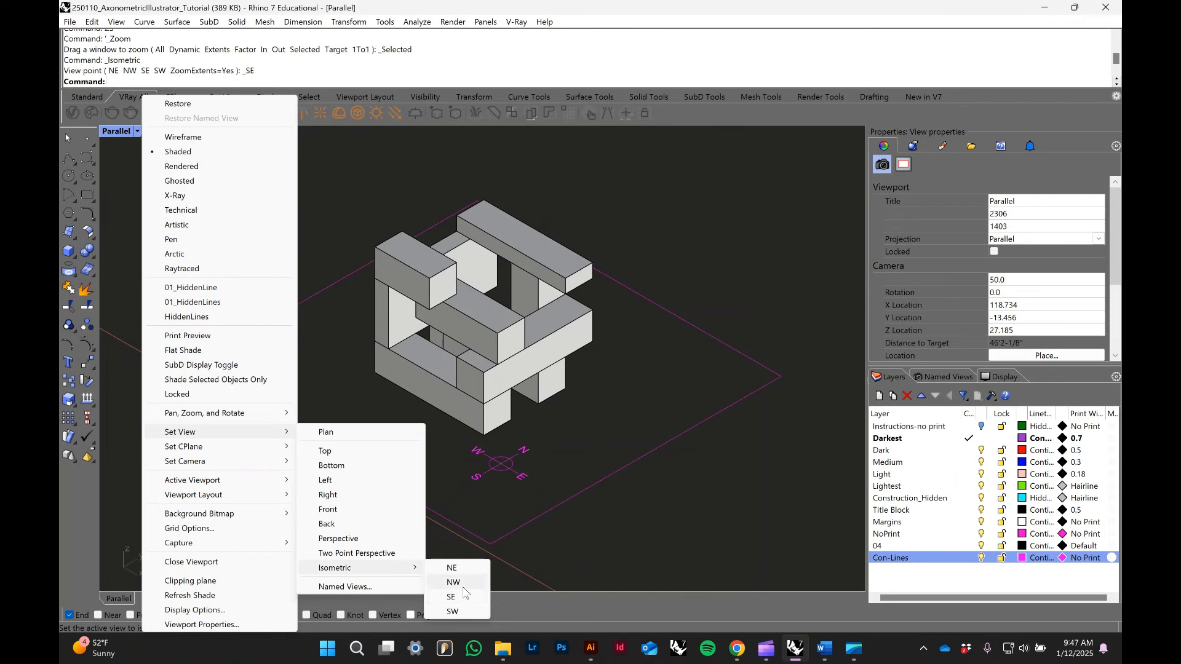
left_click(451, 568)
scroll(234, 489, "up", 5)
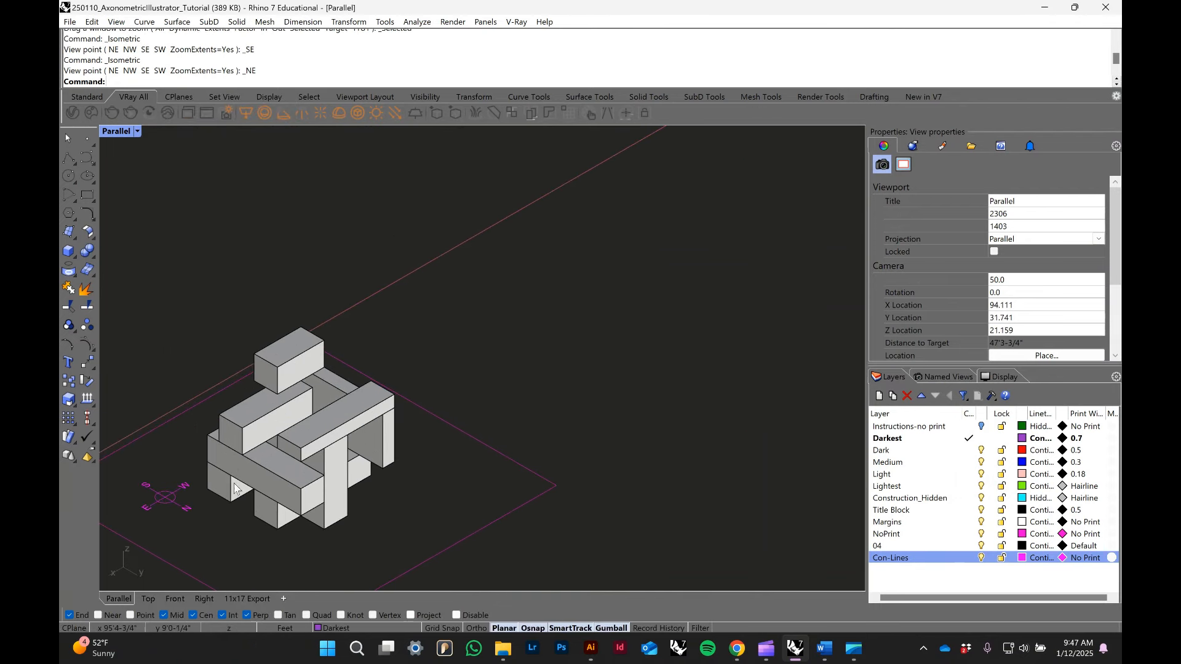
right_click_drag(275, 503, 380, 421)
scroll(361, 408, "up", 2)
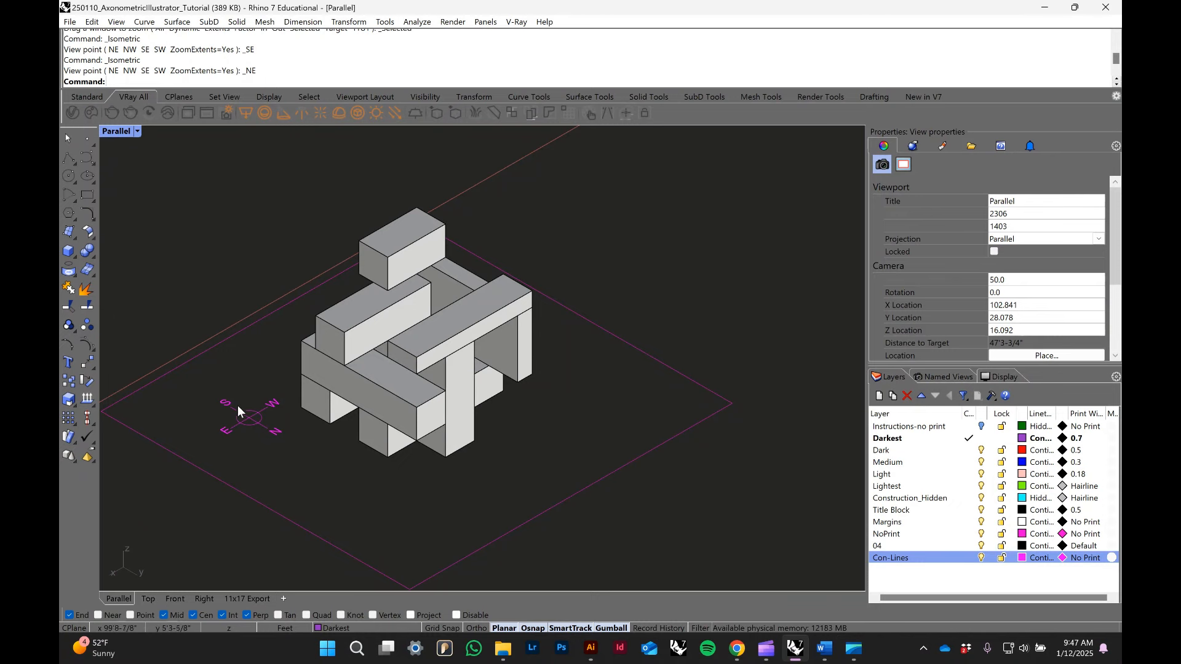
scroll(260, 453, "down", 3)
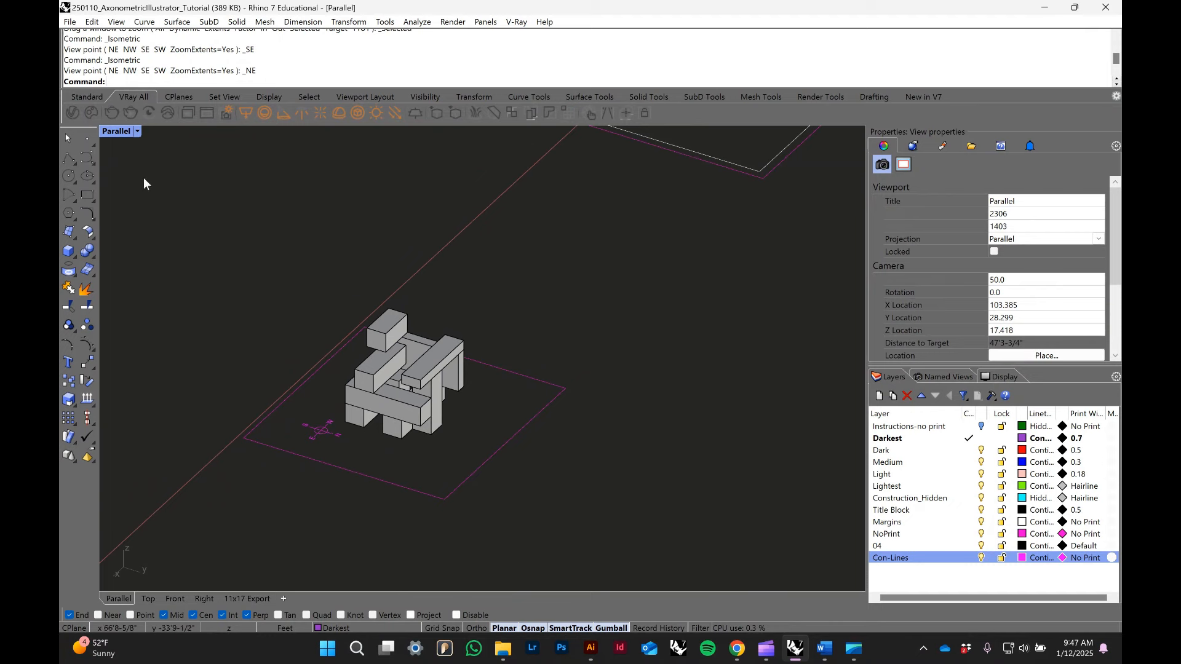
- Return the viewport to the SE isometric view, centred on the block model
left_click(139, 131)
mouse_move(221, 432)
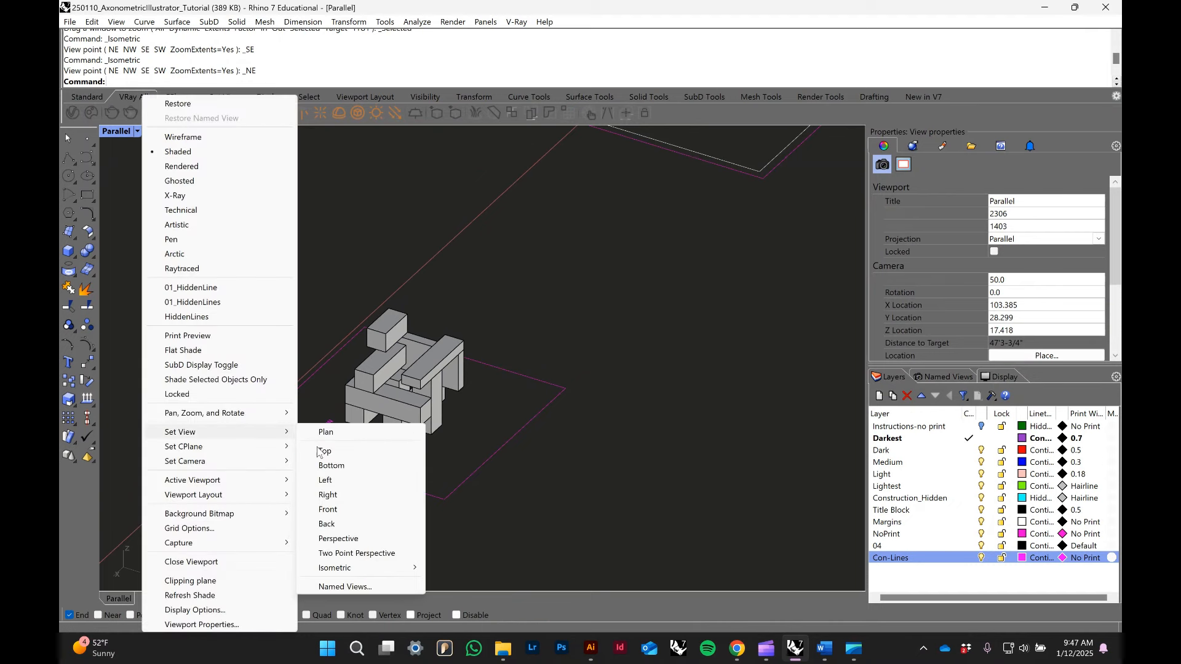
mouse_move(406, 576)
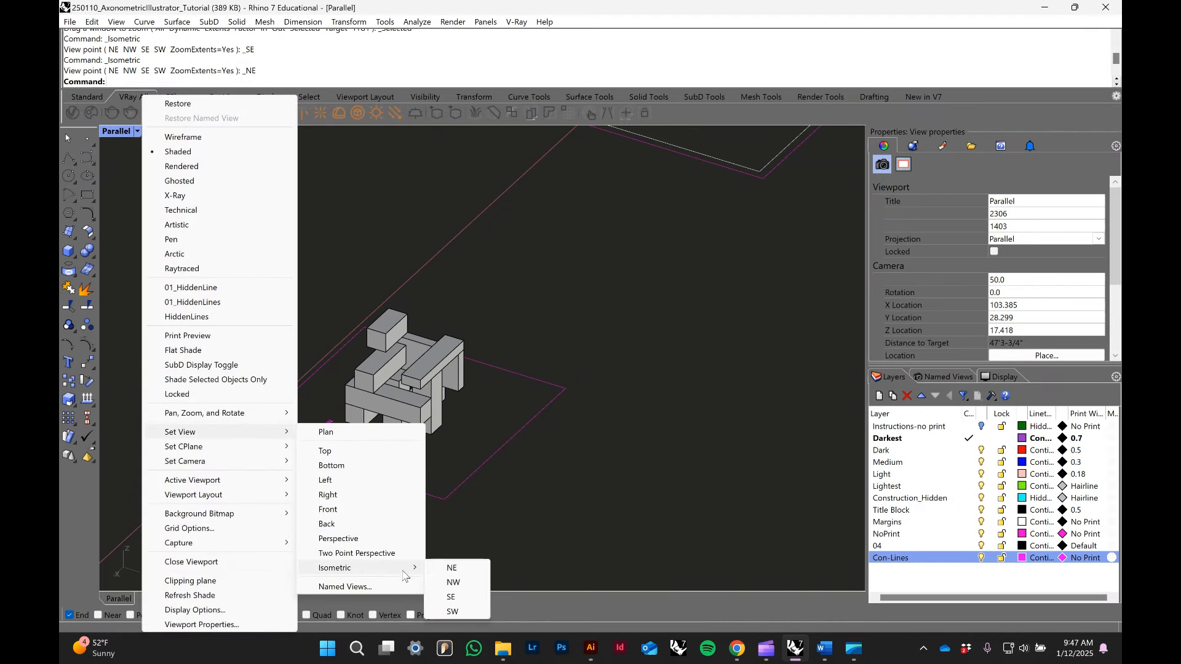
left_click(463, 600)
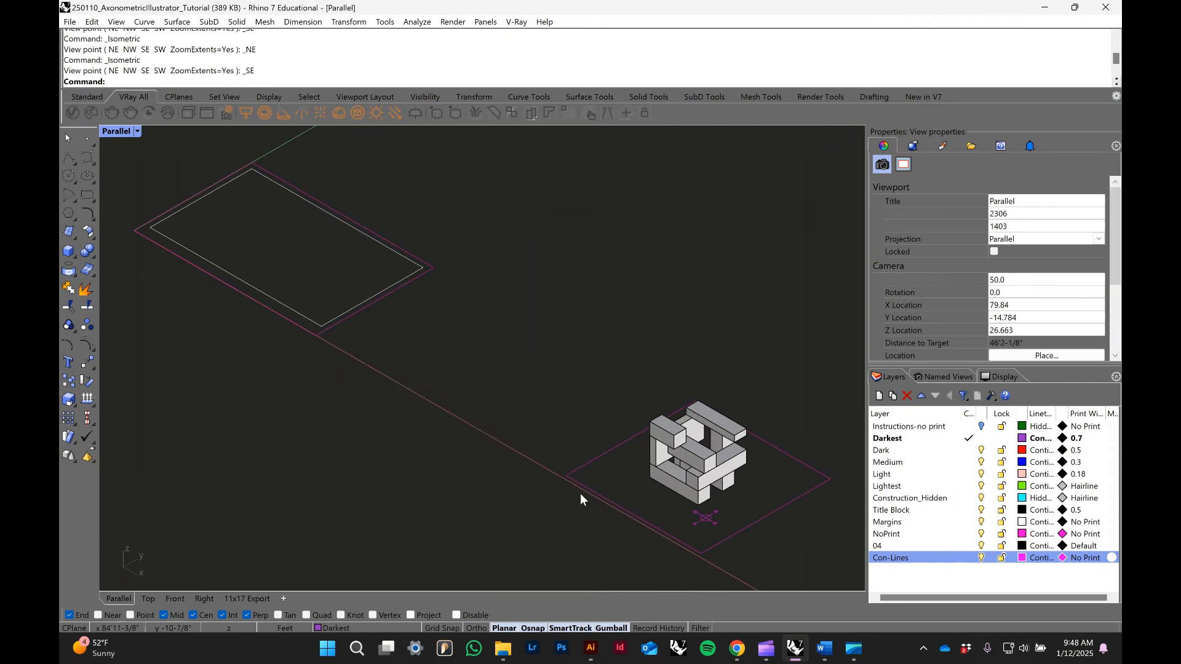
right_click_drag(585, 454, 379, 405)
scroll(422, 397, "up", 4)
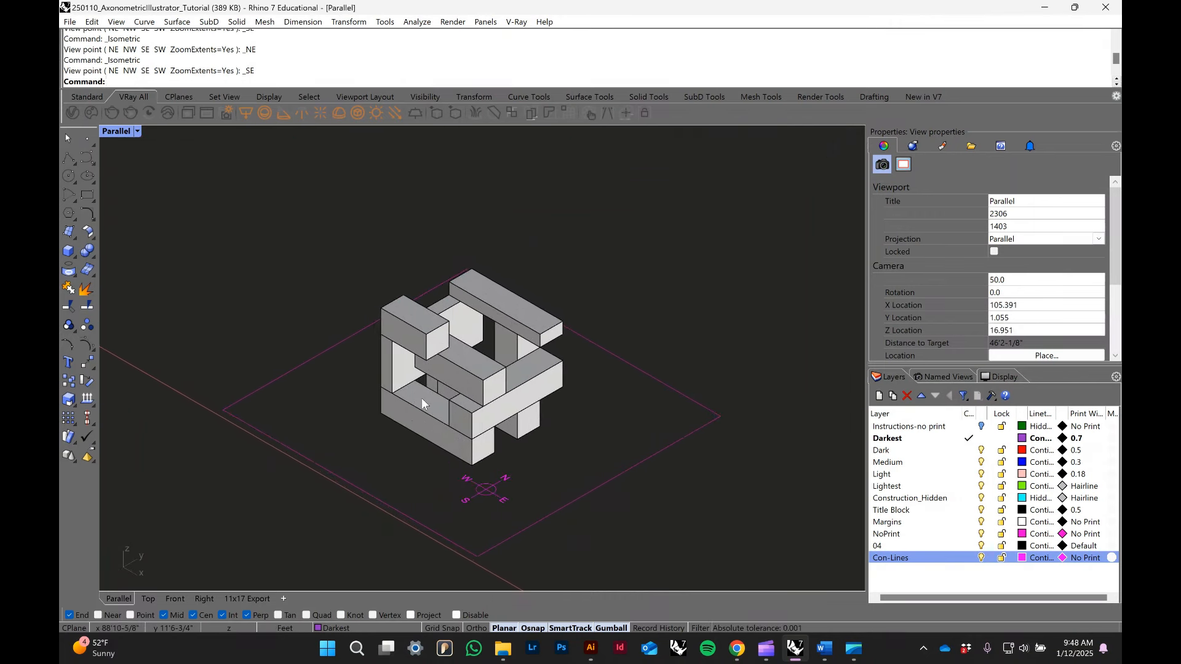
- Orbit slightly off the isometric angle and restore the exact SE isometric view, framed closely on the block model
right_click_drag(448, 430, 374, 359)
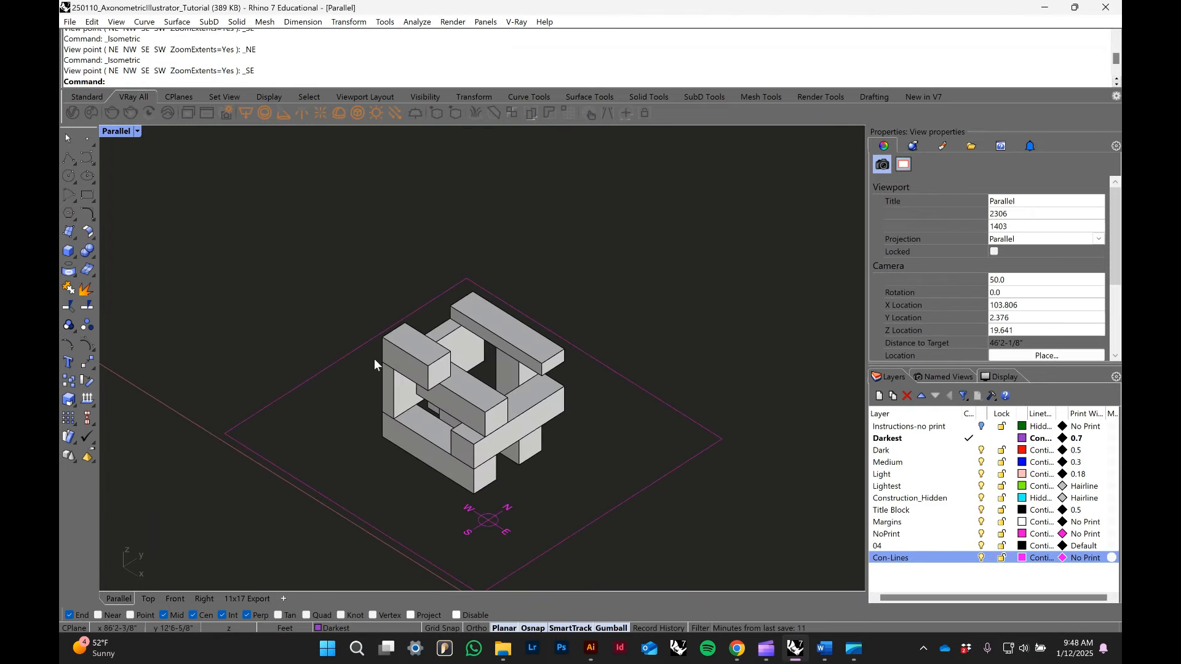
left_click(137, 132)
mouse_move(184, 432)
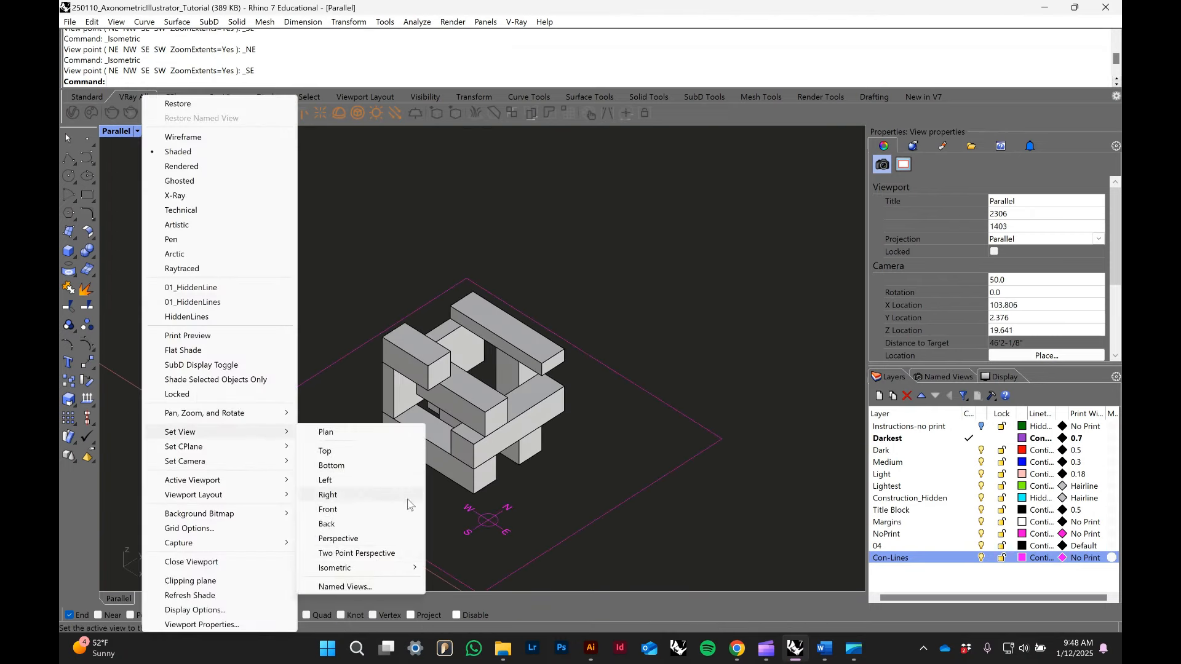
mouse_move(378, 569)
left_click(456, 596)
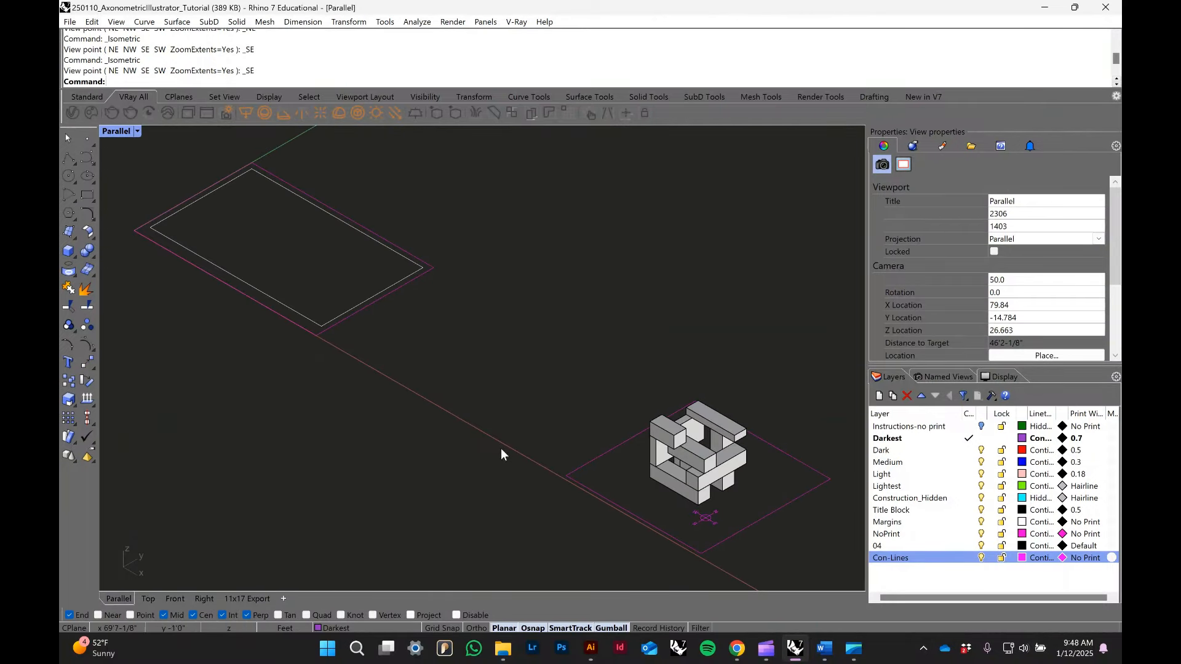
right_click_drag(619, 465, 404, 417, "shift")
scroll(462, 434, "up", 5)
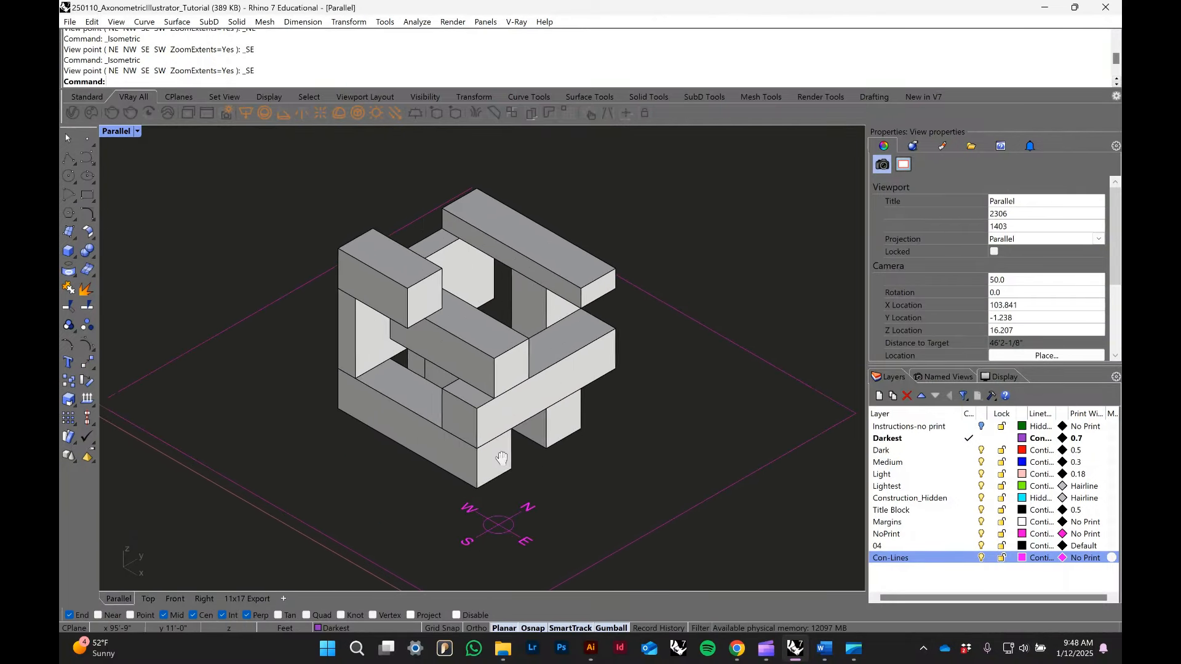
- Frame the whole block model with its site boundary and display the named views list between the layers and display settings
scroll(507, 464, "down", 1)
scroll(504, 462, "up", 1)
right_click_drag(512, 470, 517, 461, "shift")
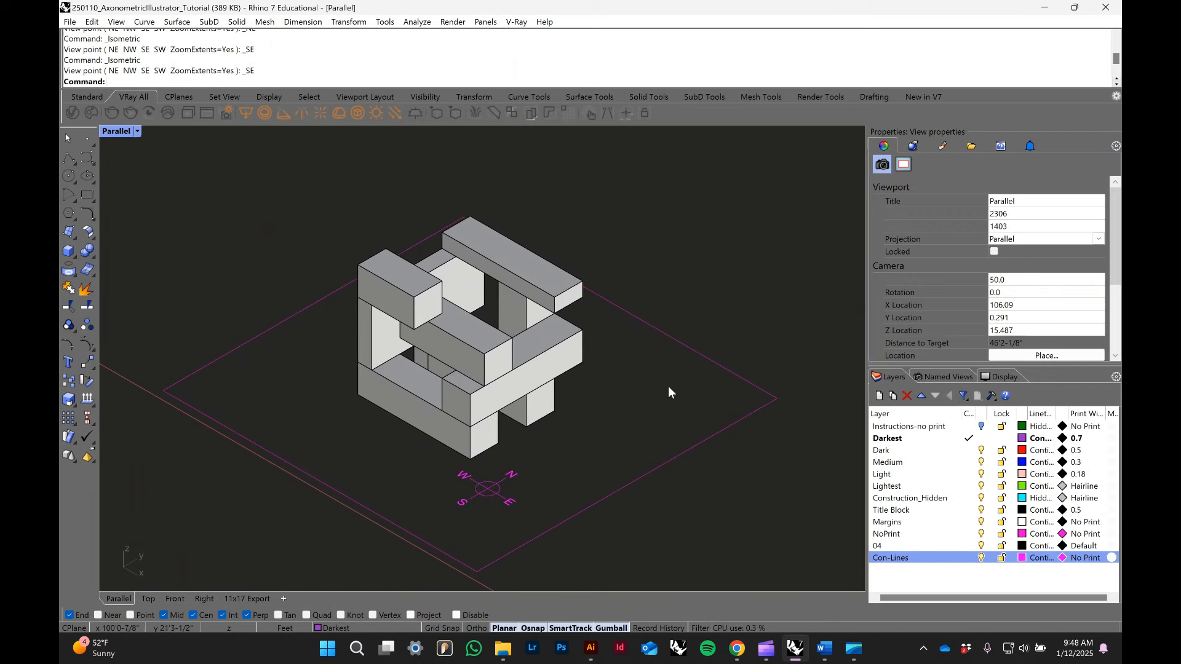
left_click(935, 378)
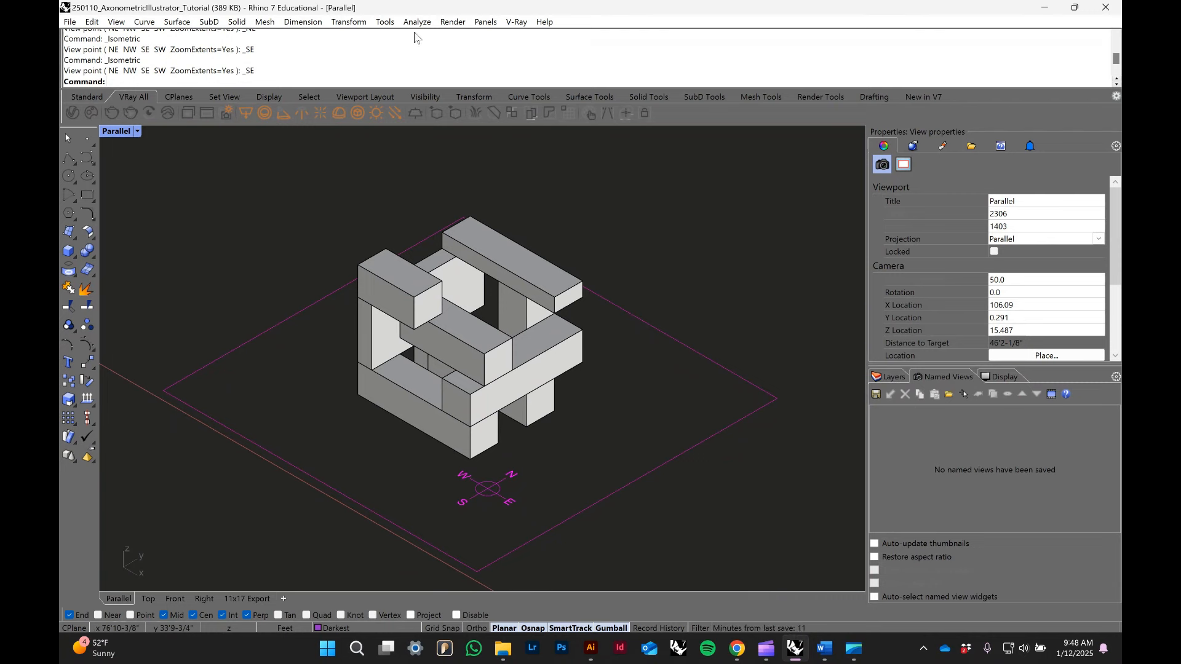
left_click(486, 22)
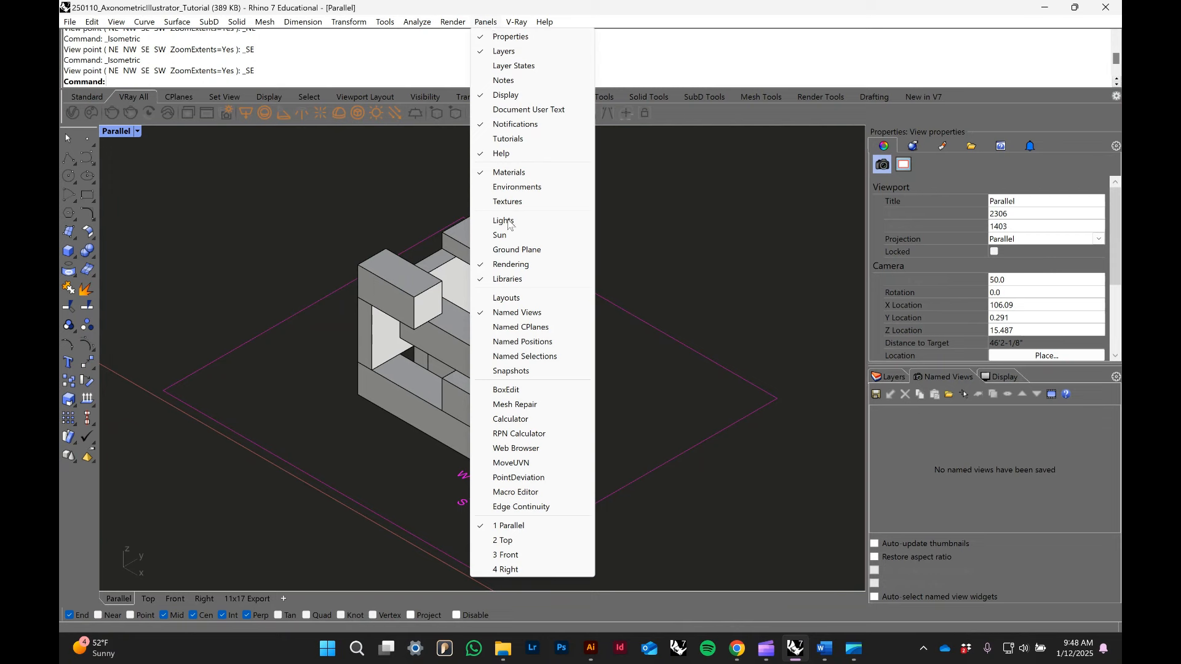
left_click(542, 315)
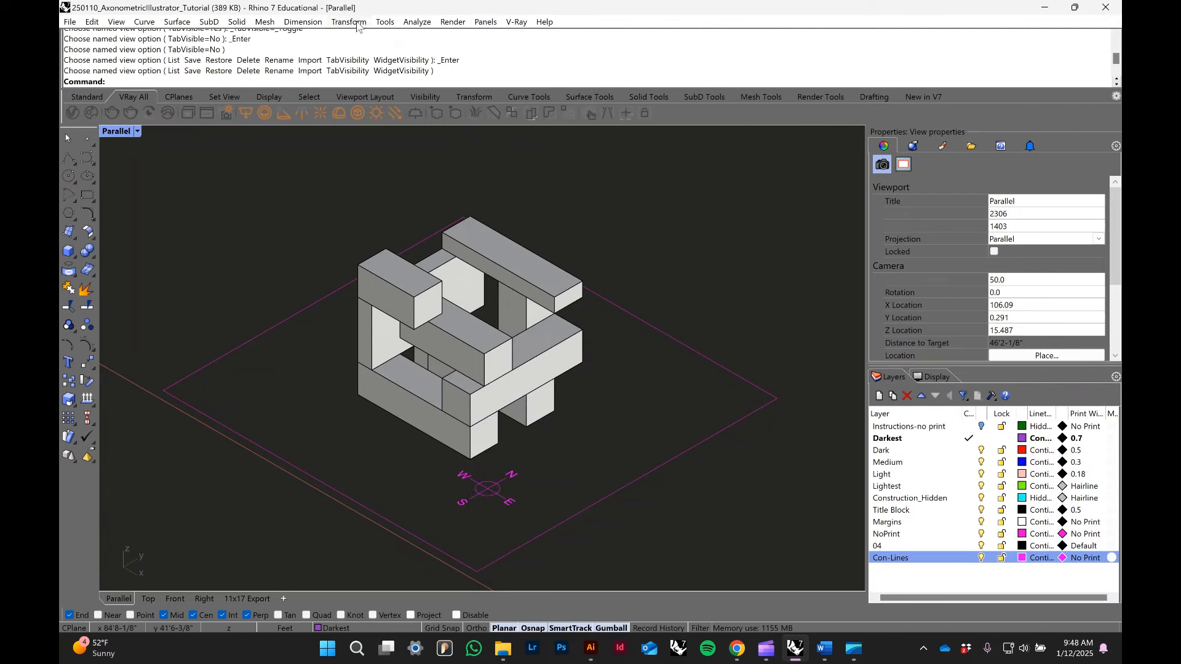
left_click(486, 22)
left_click(530, 315)
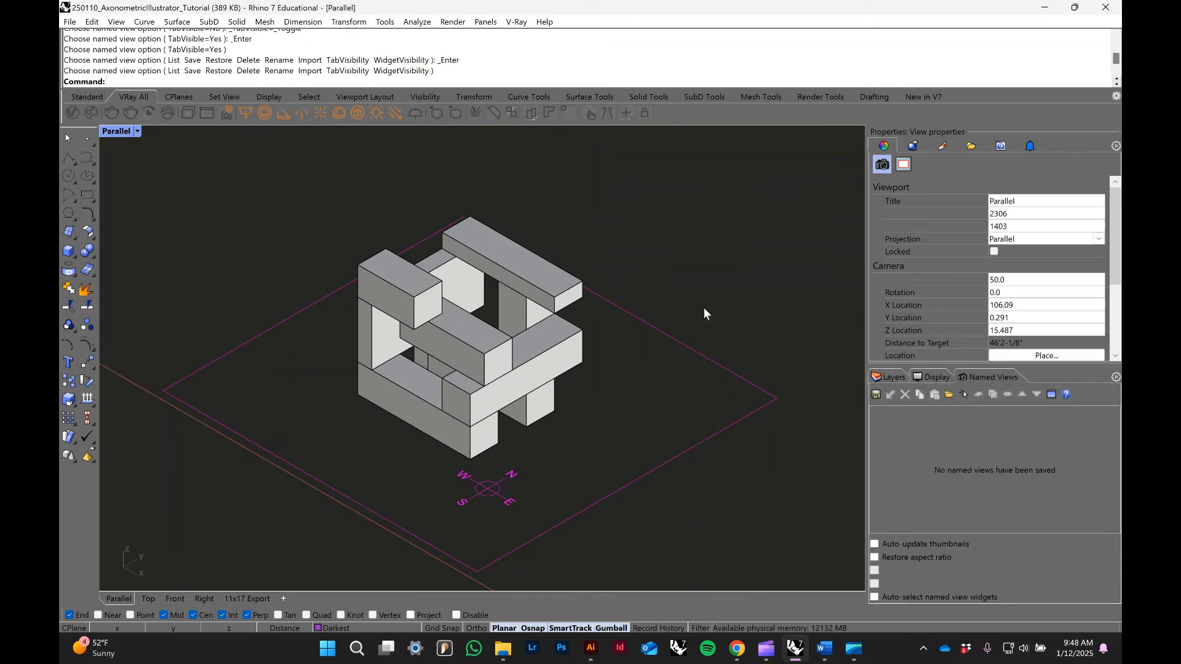
left_click_drag(926, 374, 958, 375)
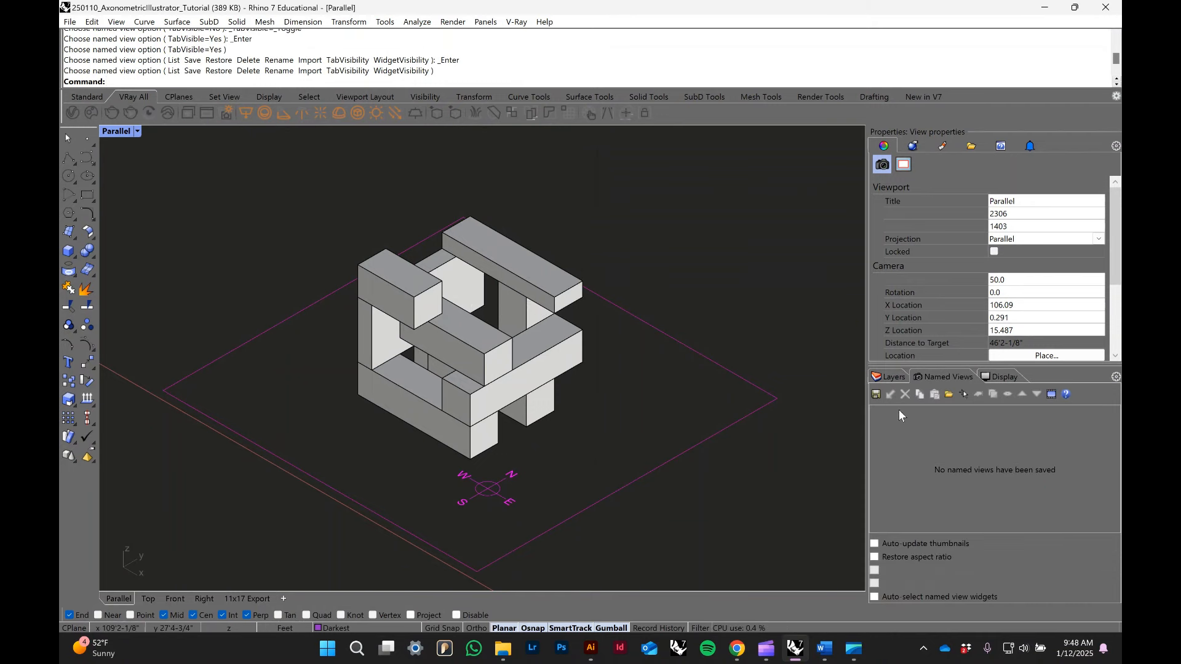
- Save the current isometric viewport as a named view called ISometricView_01
left_click(876, 397)
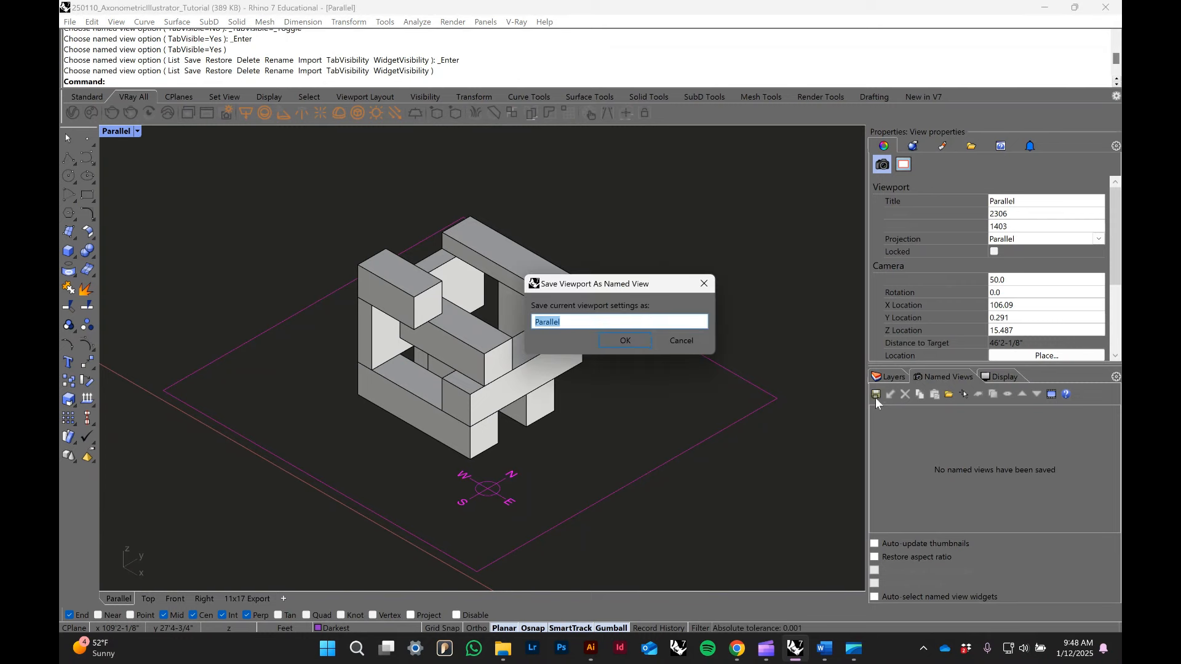
left_click_drag(618, 294, 670, 229)
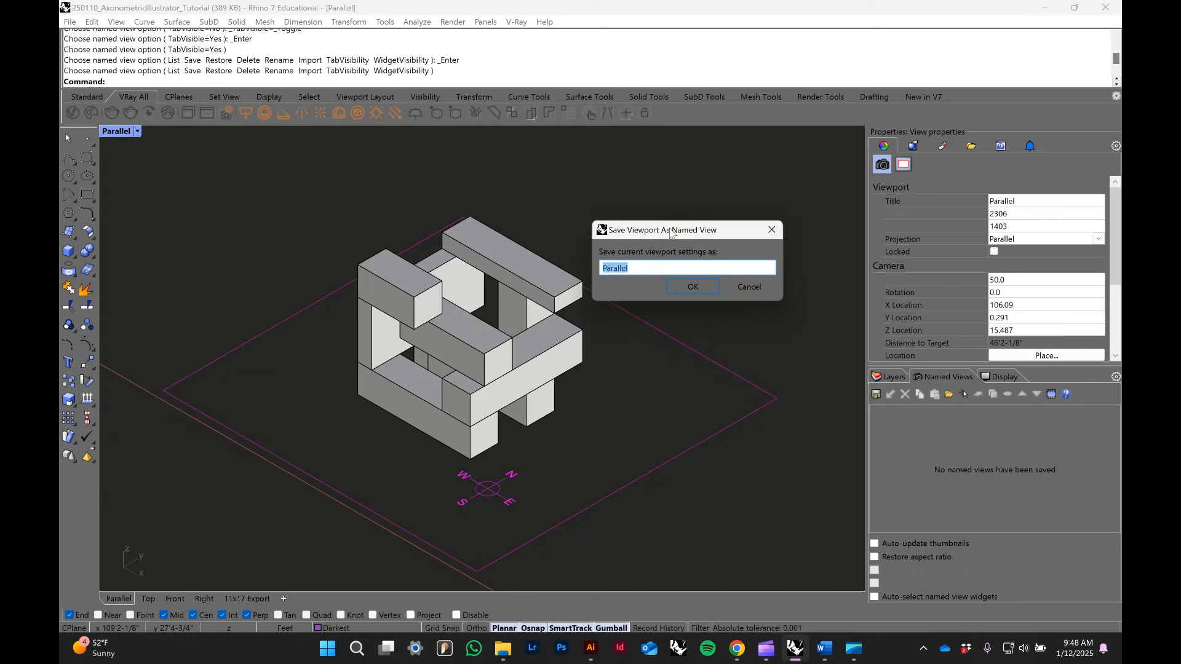
key("BackSpace")
type("ISometricView ")
type("01")
key("Return")
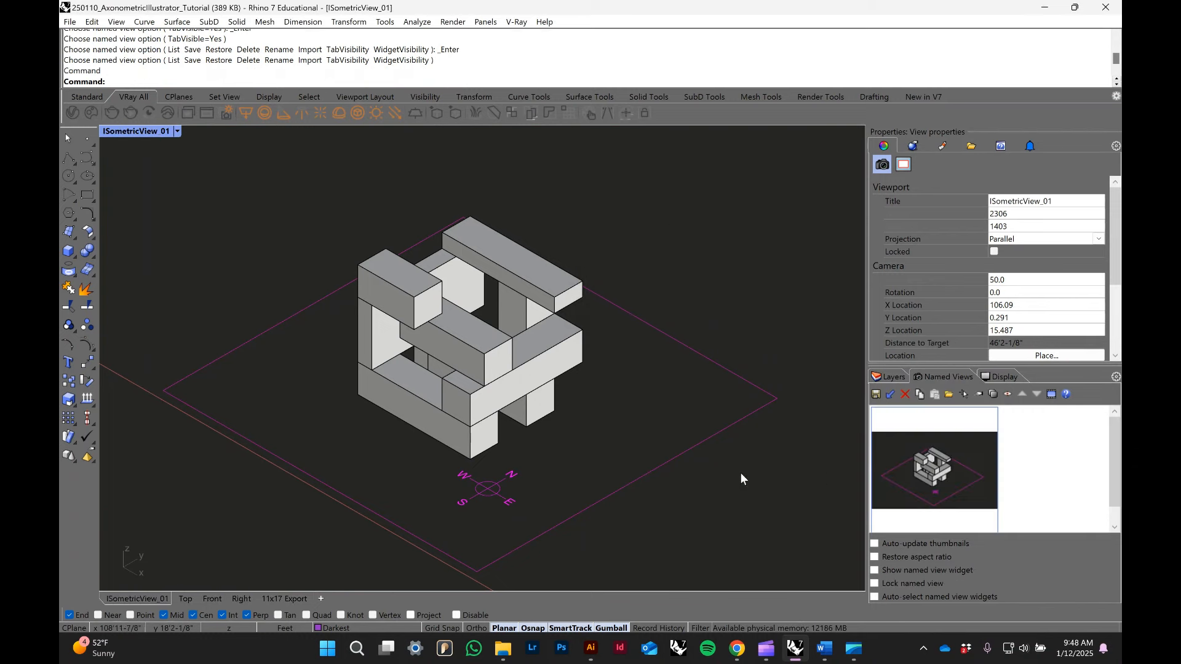
- Orbit away from the isometric angle and restore the saved named view ISometricView_01
scroll(704, 475, "down", 4)
right_click_drag(530, 431, 472, 373)
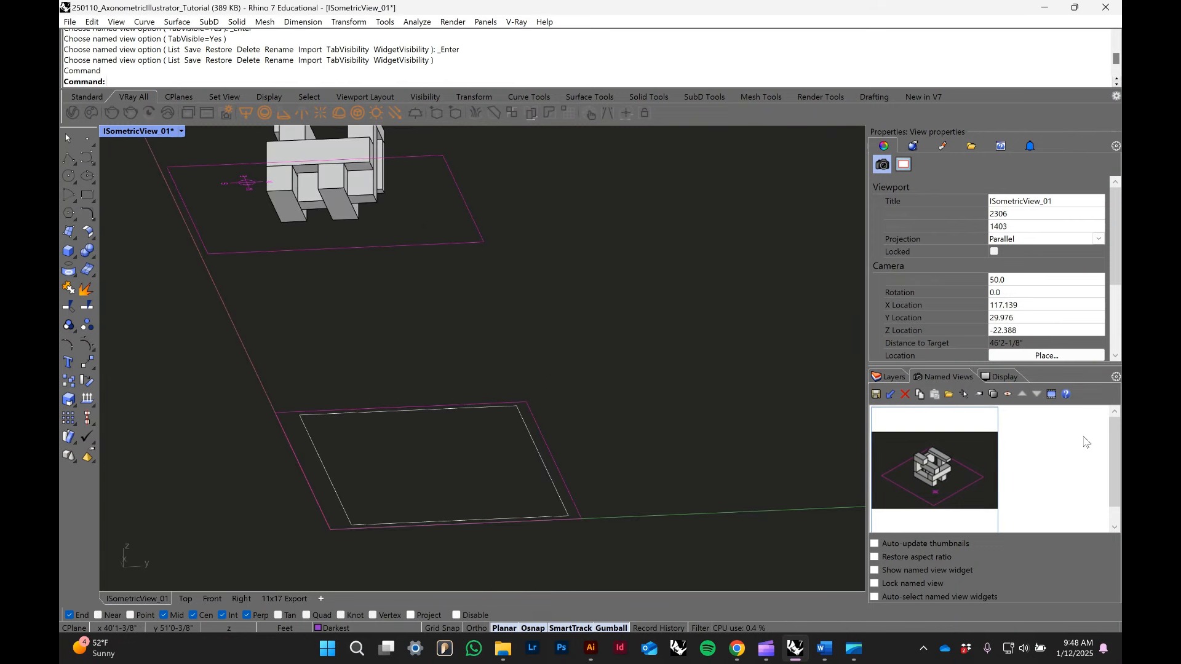
double_click(939, 473)
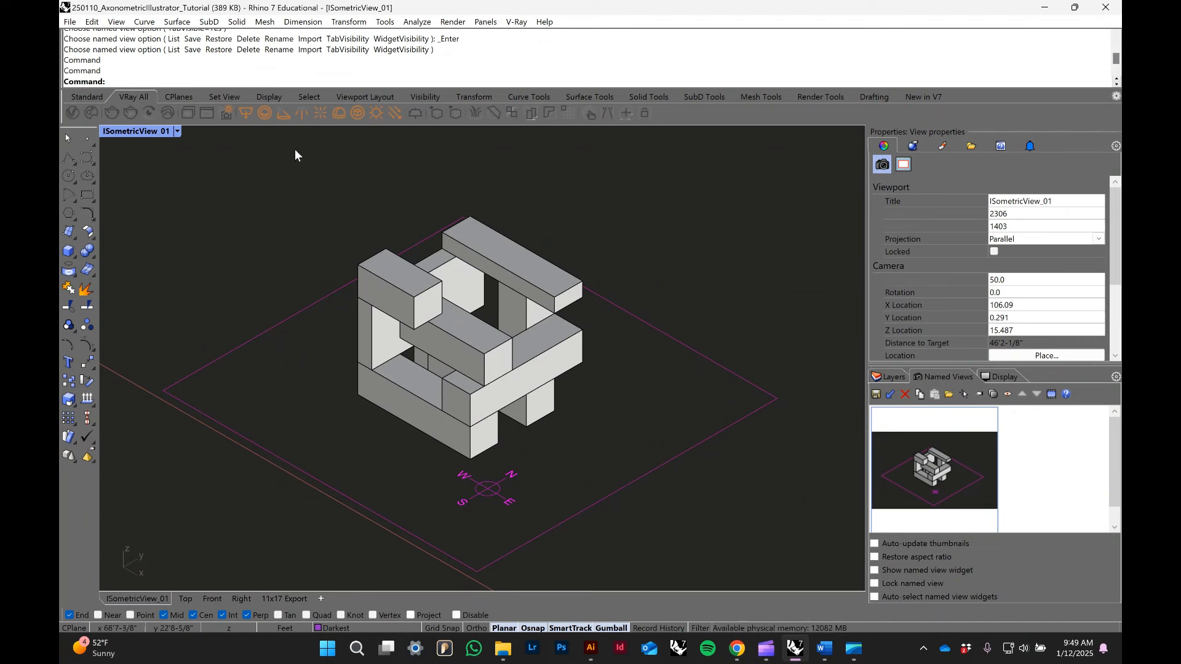
- Generate a Make2D drawing of all the blocks from ISometricView_01 with View projection, source layers maintained and the output layer named Make2d
left_click_drag(295, 150, 623, 463)
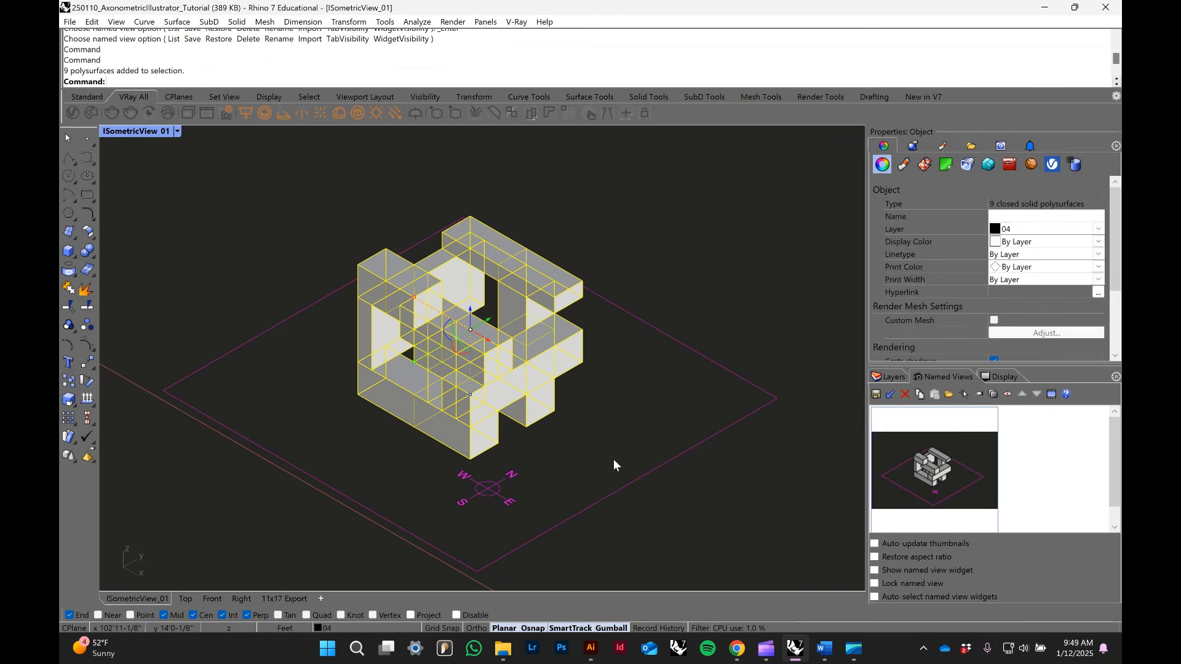
type("MakeN")
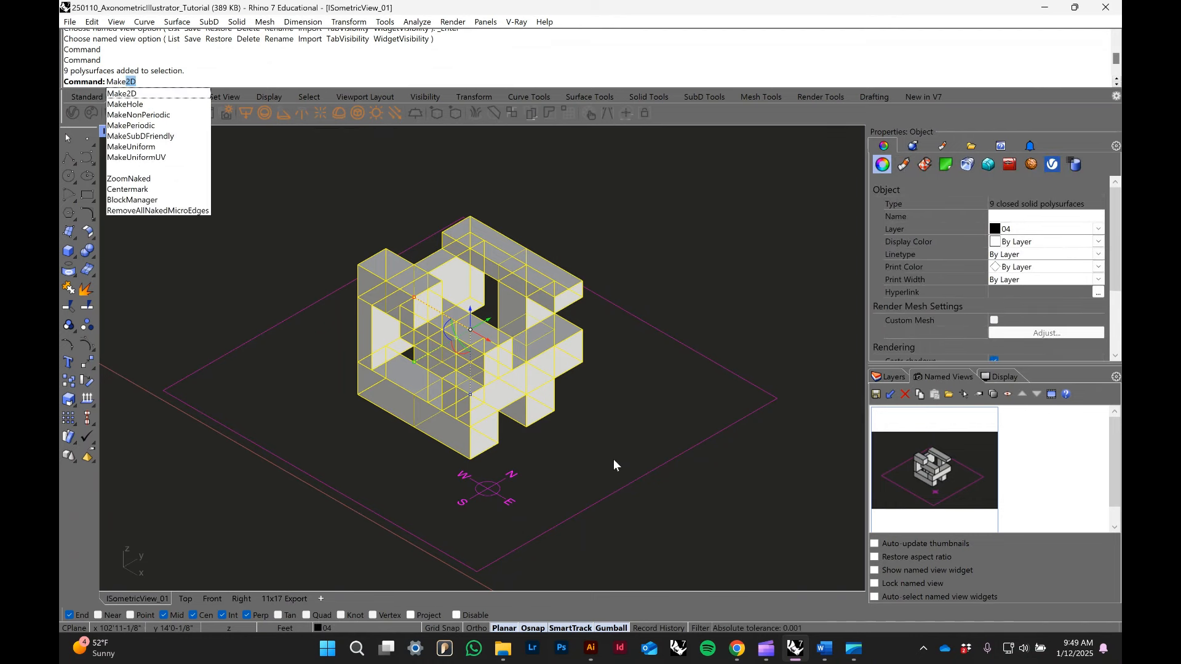
key("BackSpace")
type("2D")
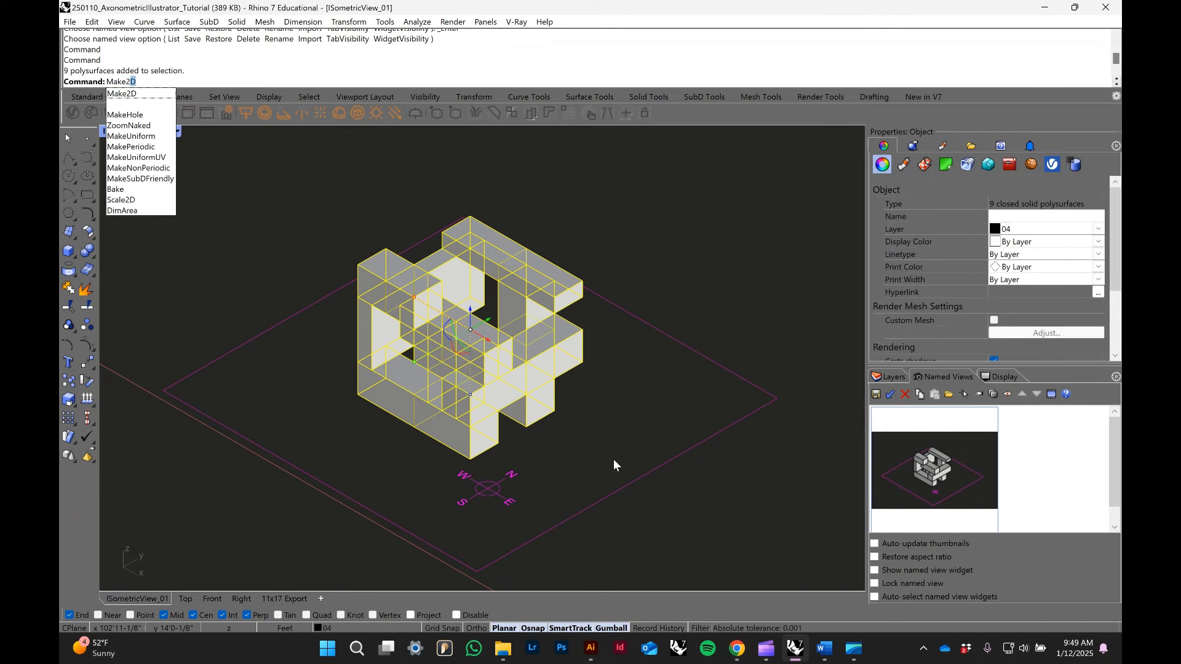
key("Return")
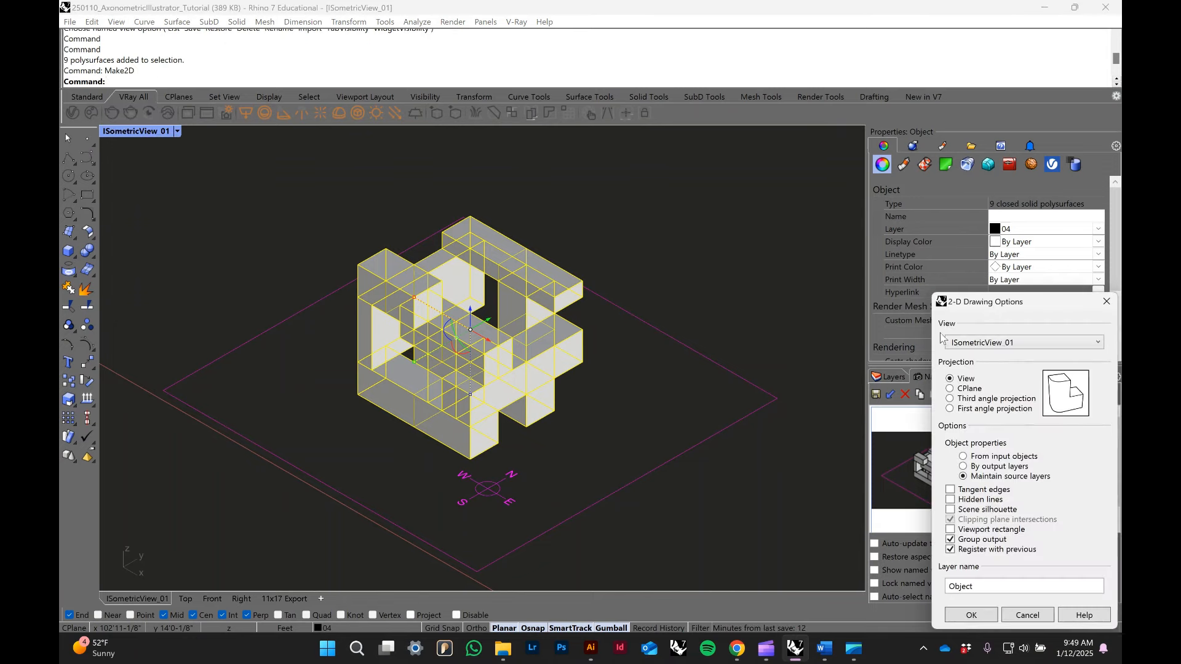
mouse_move(983, 305)
left_mouse_down()
mouse_move(577, 238)
mouse_move(666, 189)
mouse_move(710, 181)
left_mouse_up()
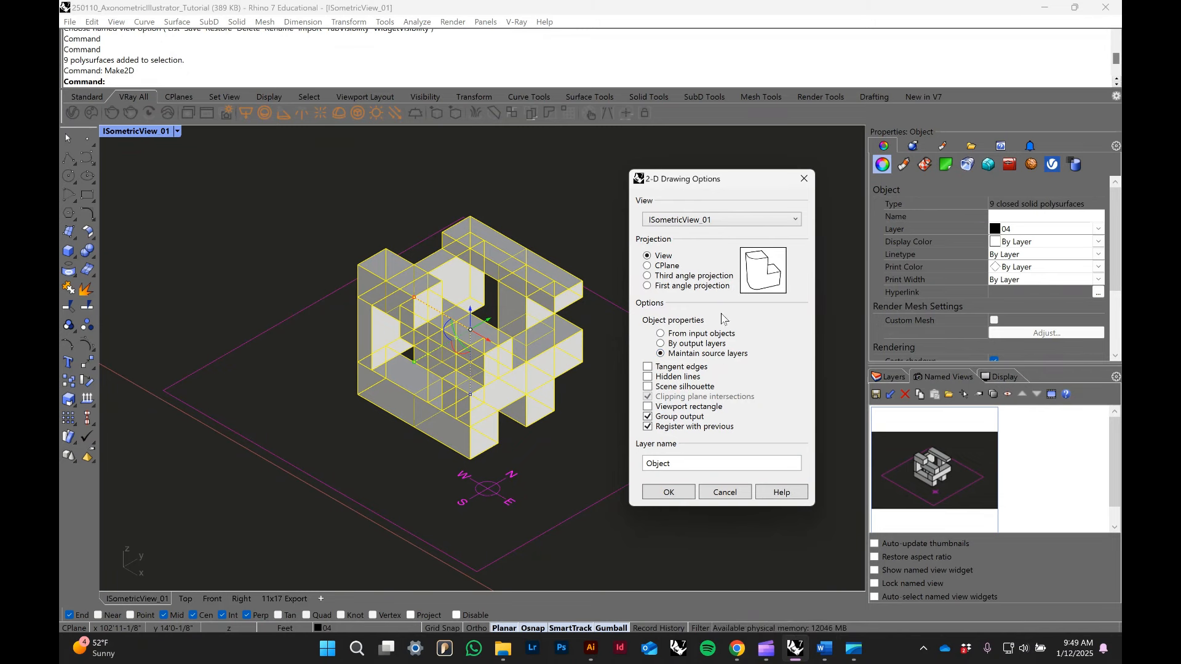
left_click_drag(711, 182, 724, 165)
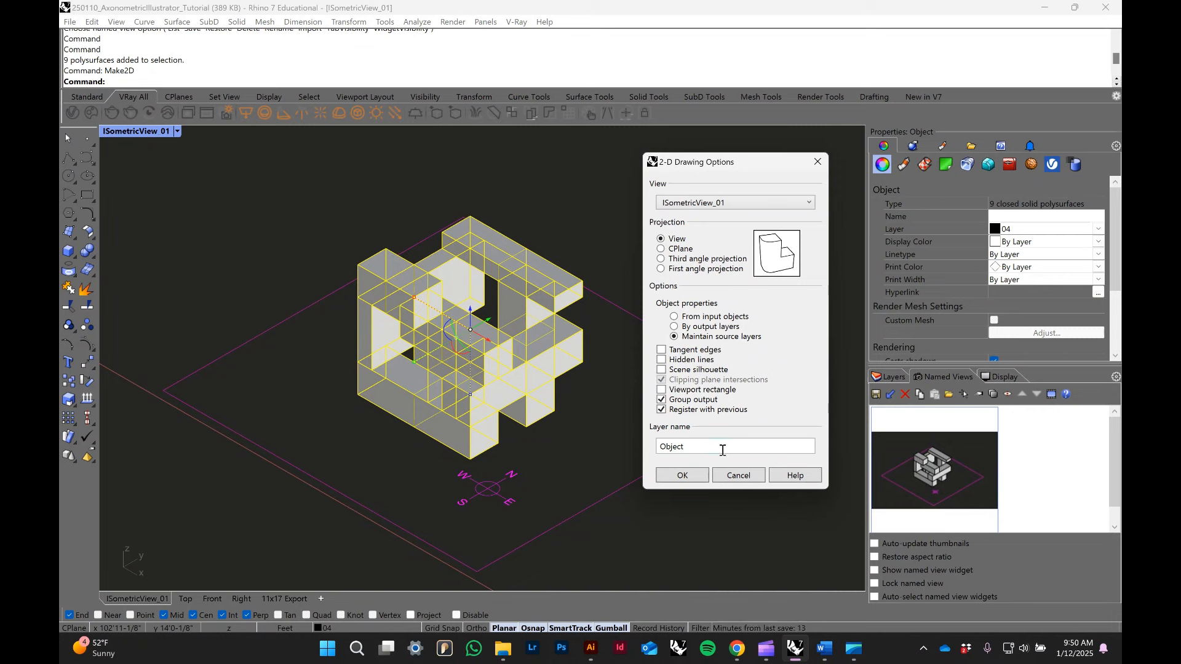
double_click(723, 450)
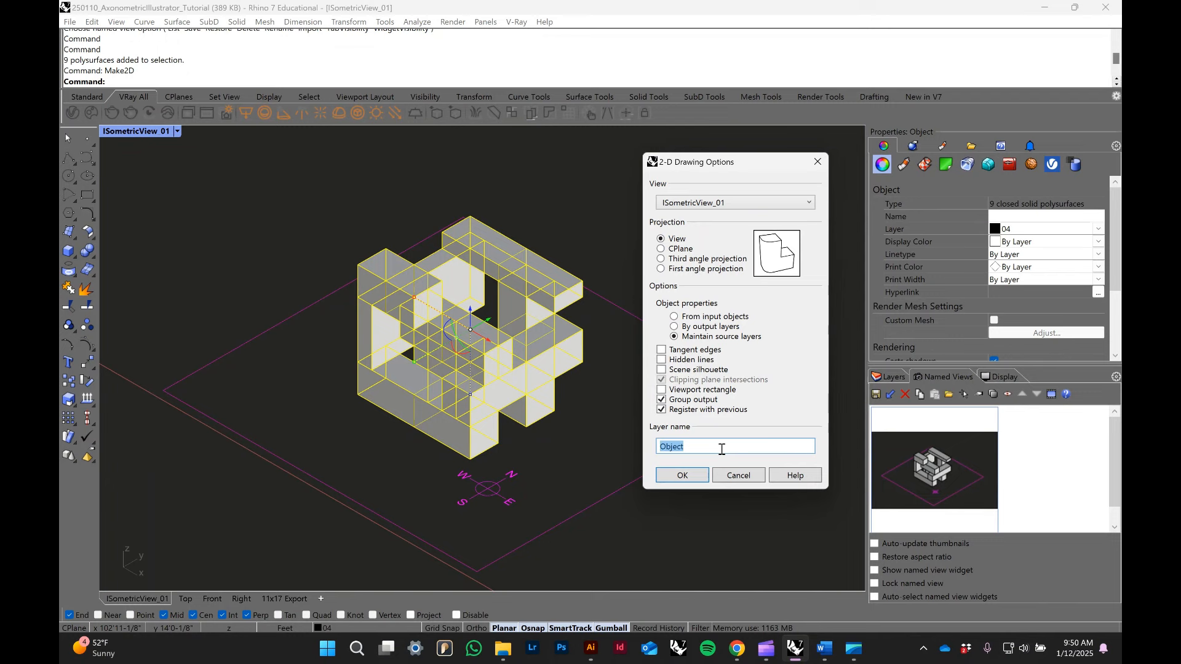
type("Make2d")
key("Return")
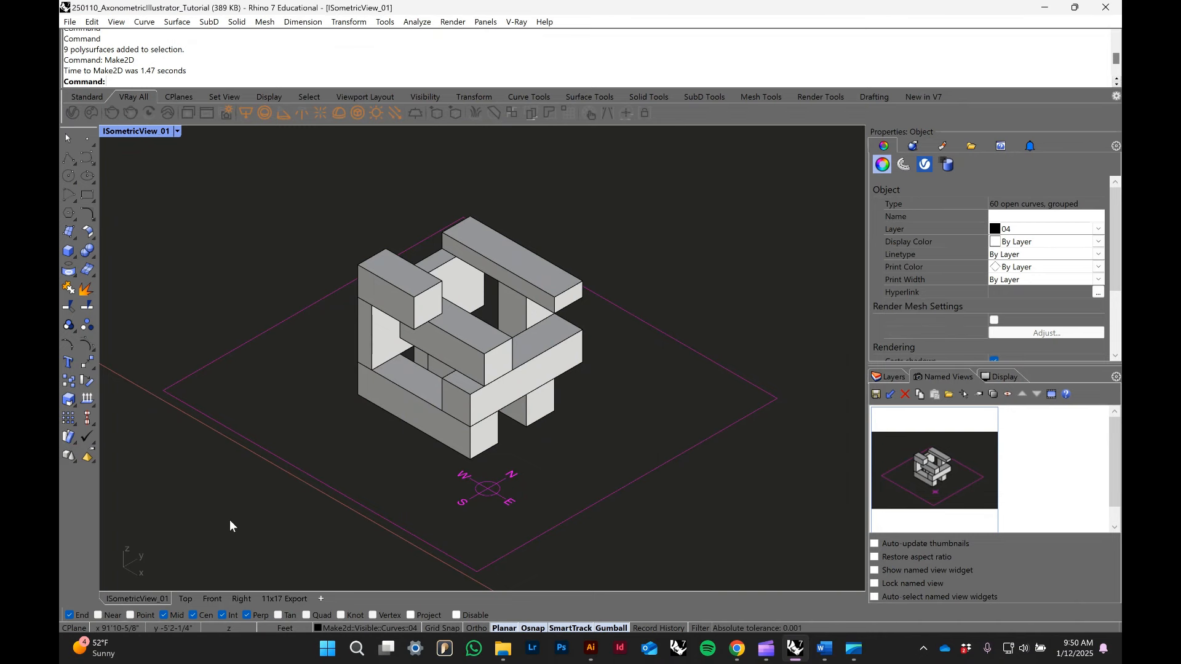
- In a squared-up Top view, move the generated 2D linework straight up, clear of the sheet frame
left_click(186, 599)
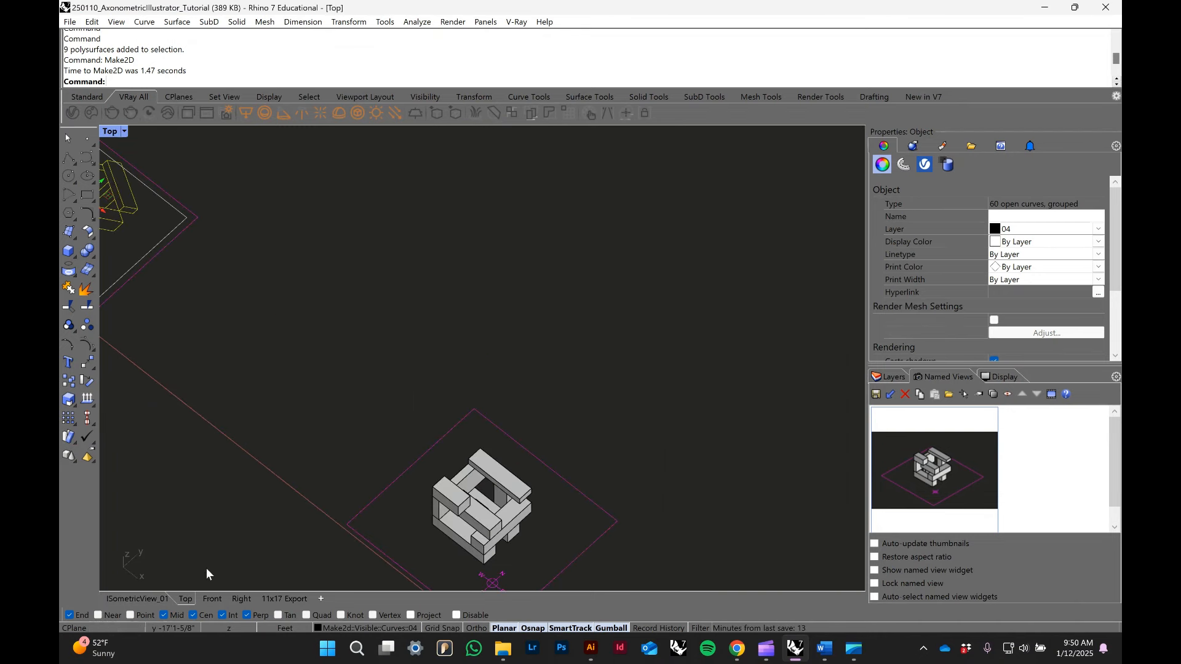
type("zs")
key("Return")
scroll(297, 401, "down", 15)
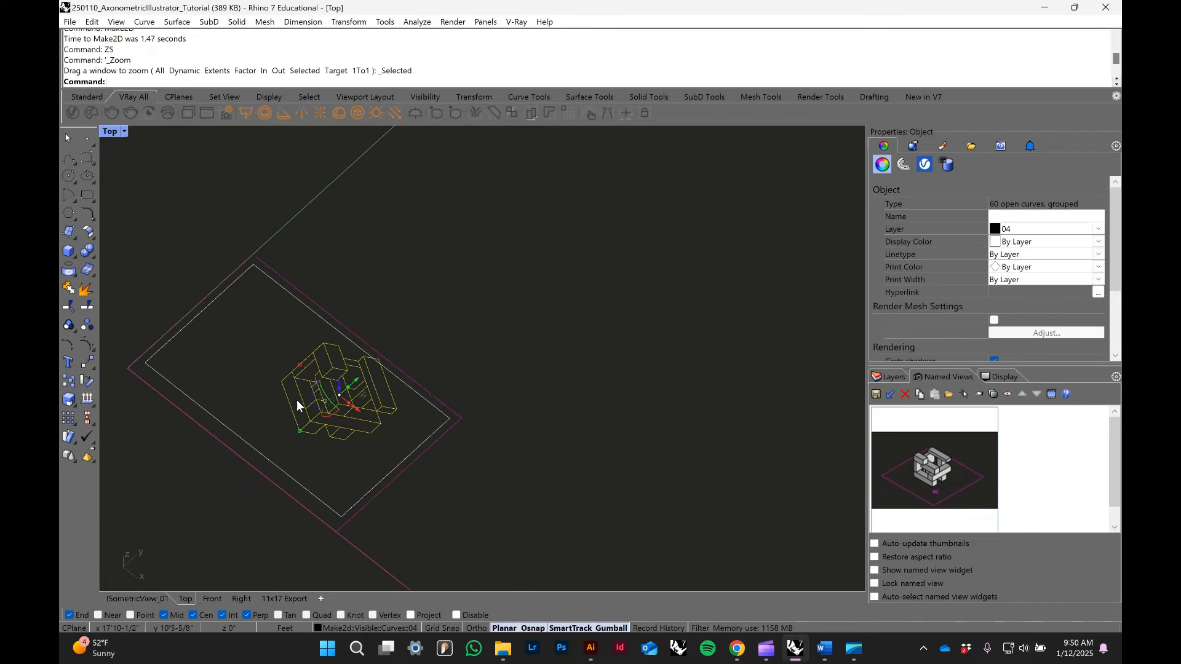
right_click_drag(275, 459, 332, 479)
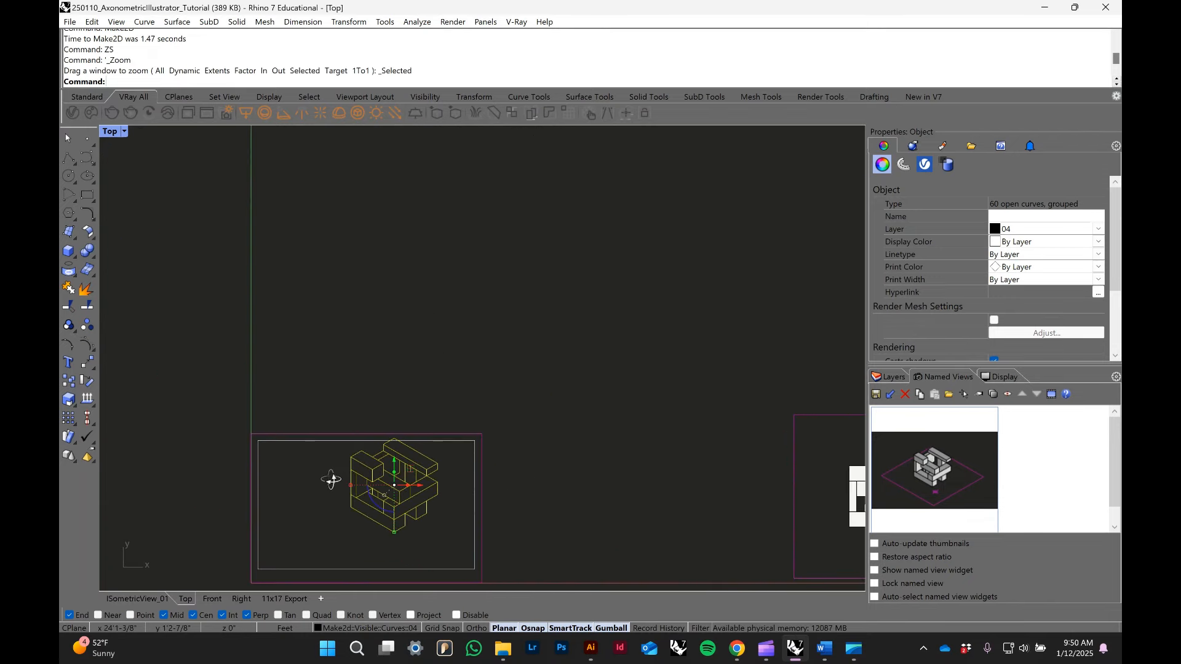
left_click_drag(403, 468, 411, 283)
left_click(499, 284)
- Zoom to the 2D linework and examine the Make2d layer hierarchy down to its Visible, Curves and 04 sublayers
left_click_drag(303, 224, 533, 406)
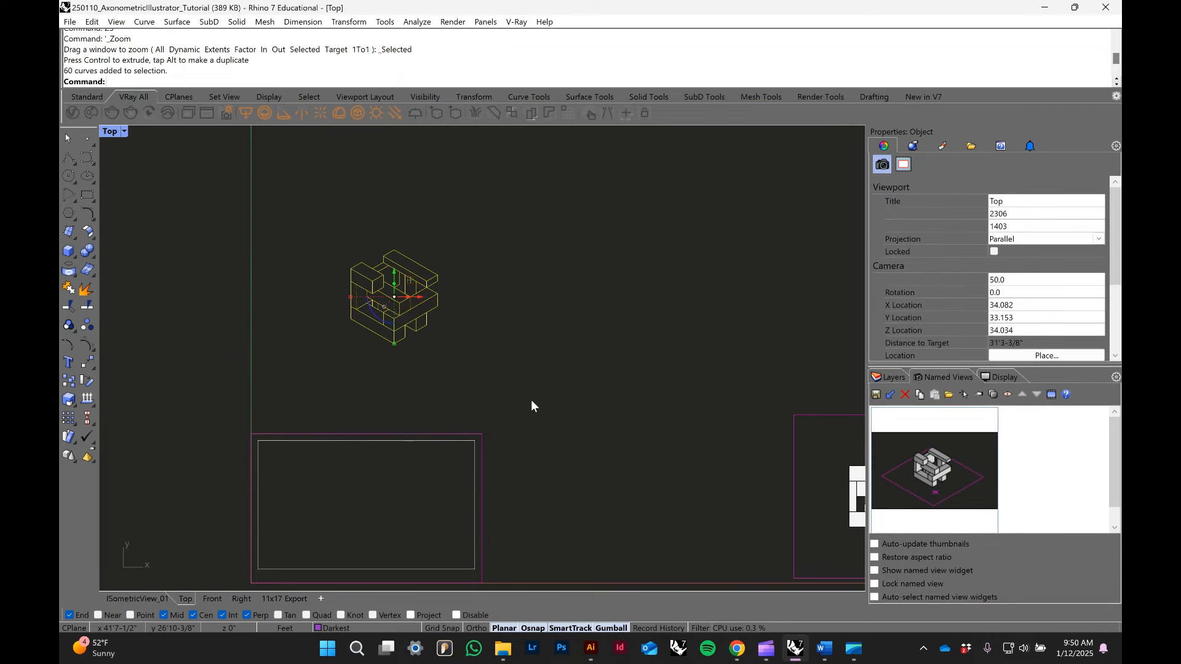
type("ZS")
key("Return")
left_click(705, 334)
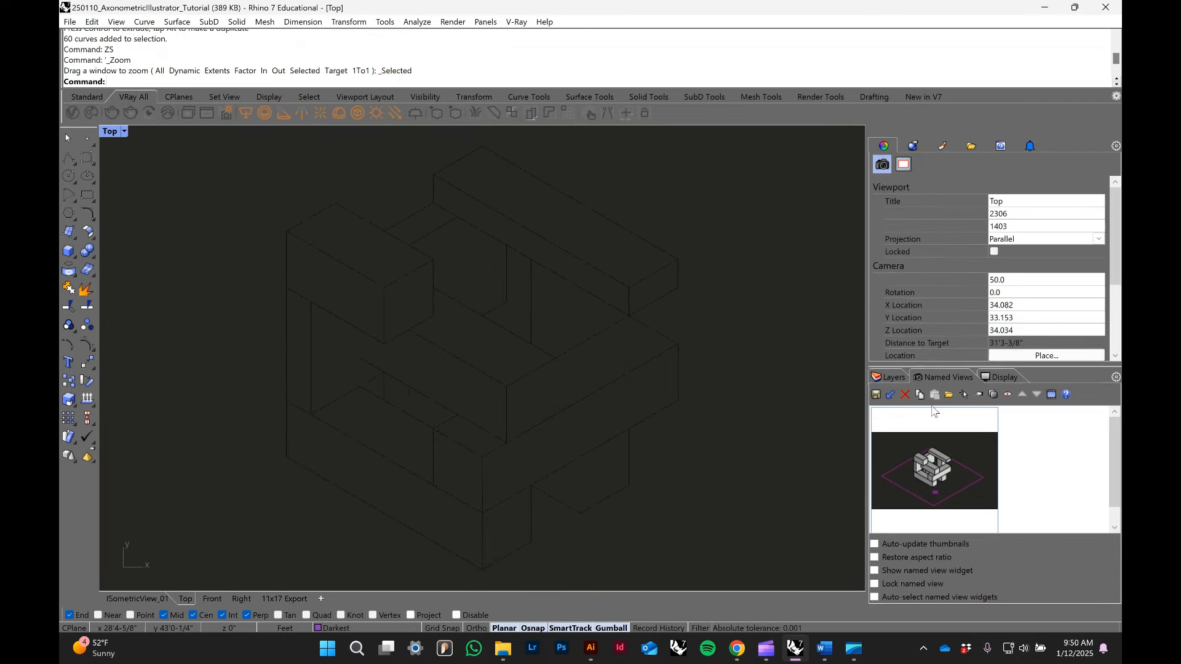
left_click(894, 379)
scroll(922, 495, "down", 1)
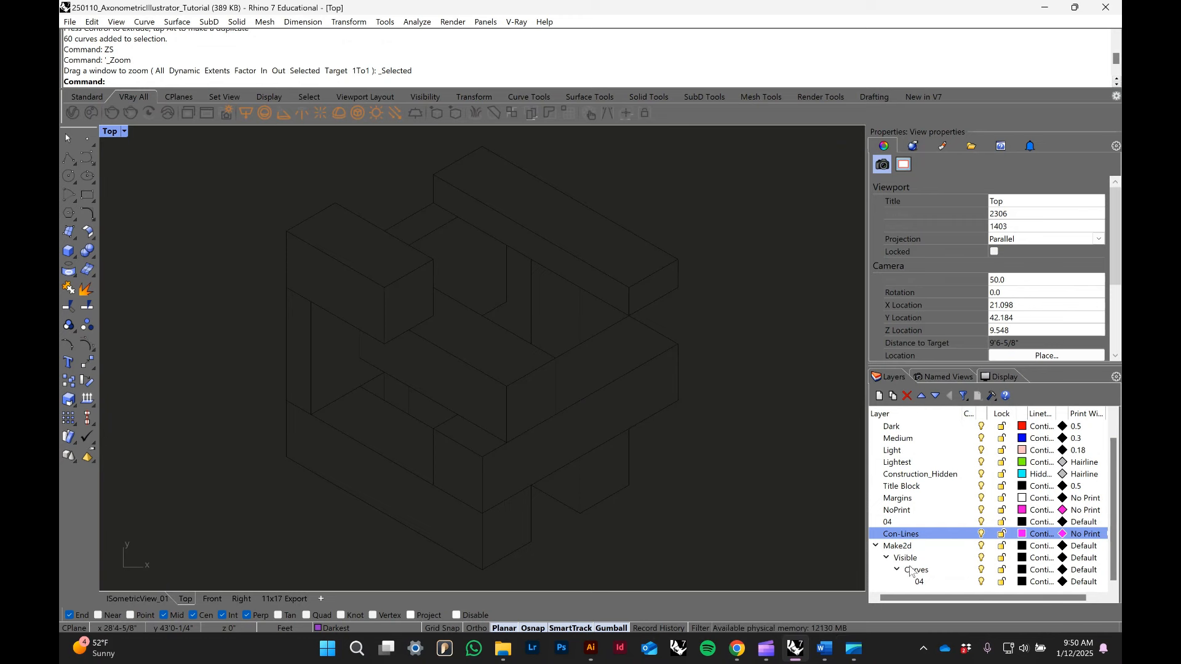
left_click(922, 583)
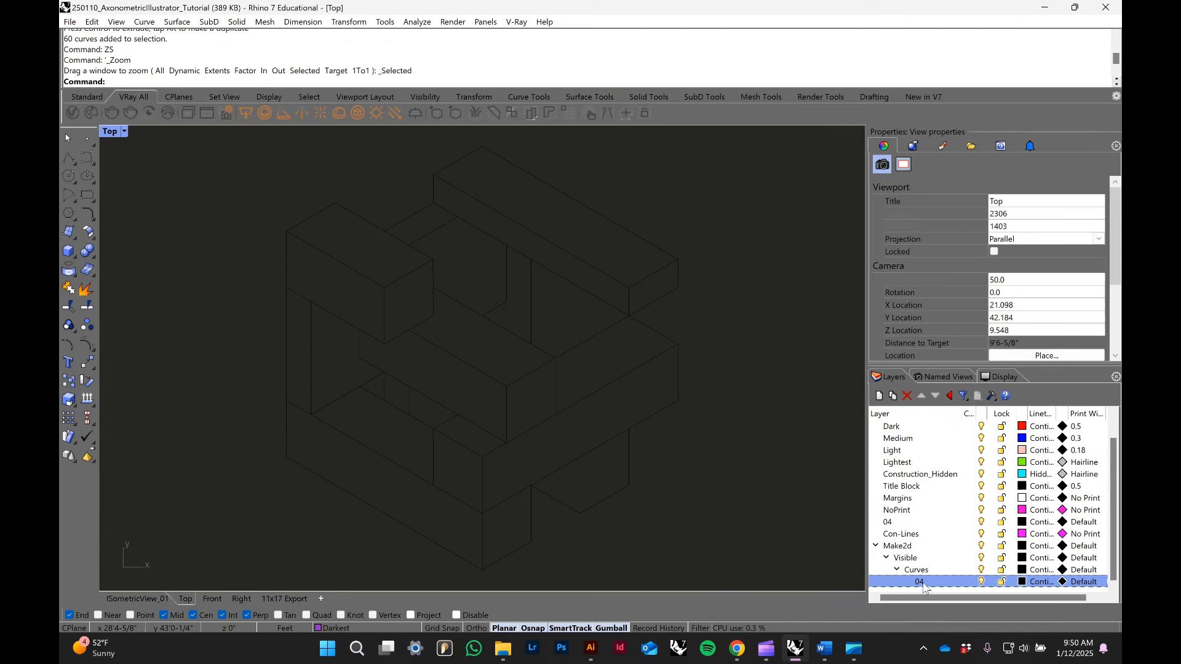
scroll(919, 559, "up", 2)
scroll(906, 466, "down", 2)
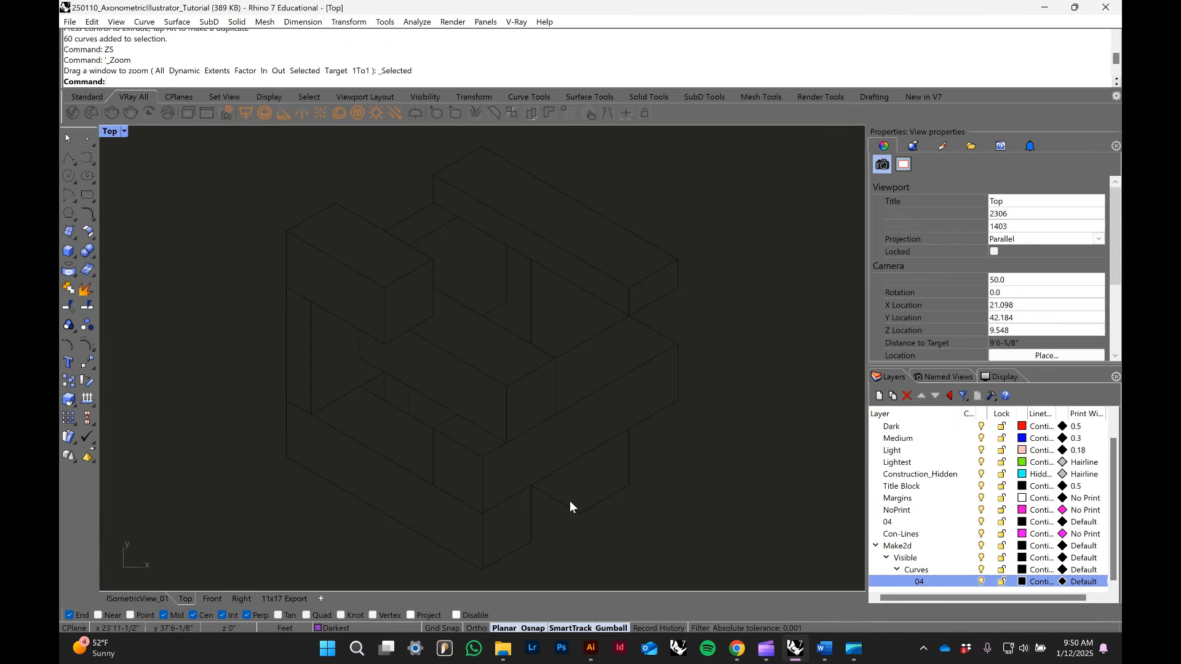
- Select the 2D linework of several blocks one at a time to check how the curves are grouped
left_click(615, 492)
left_click(717, 492)
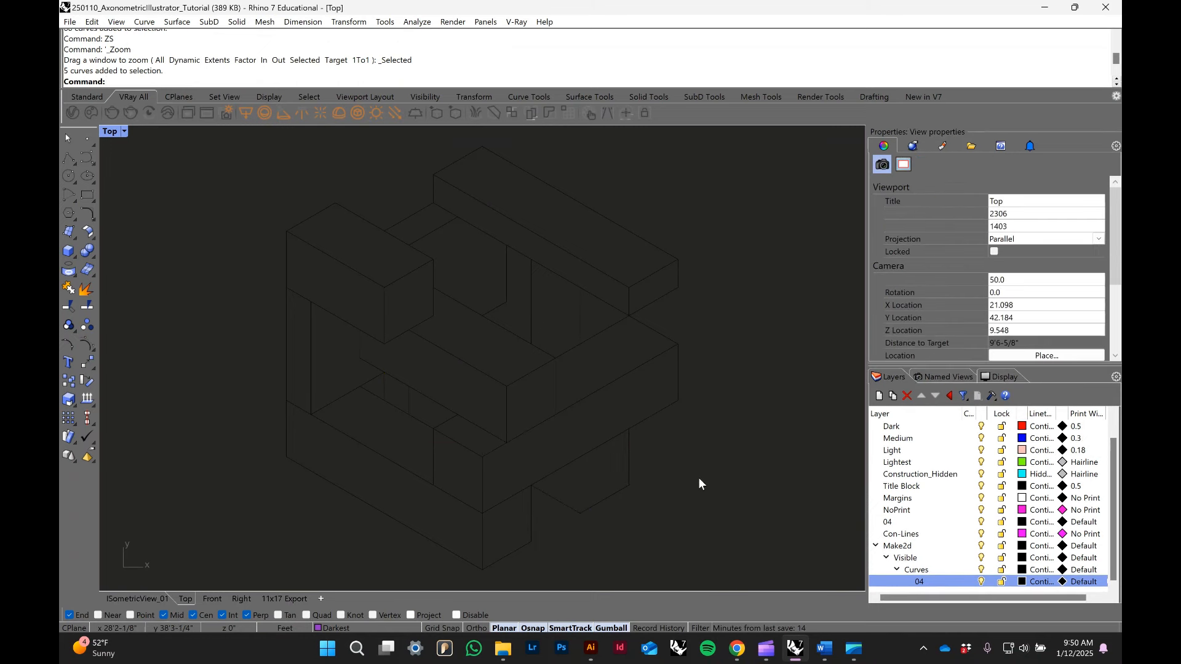
left_click(421, 251)
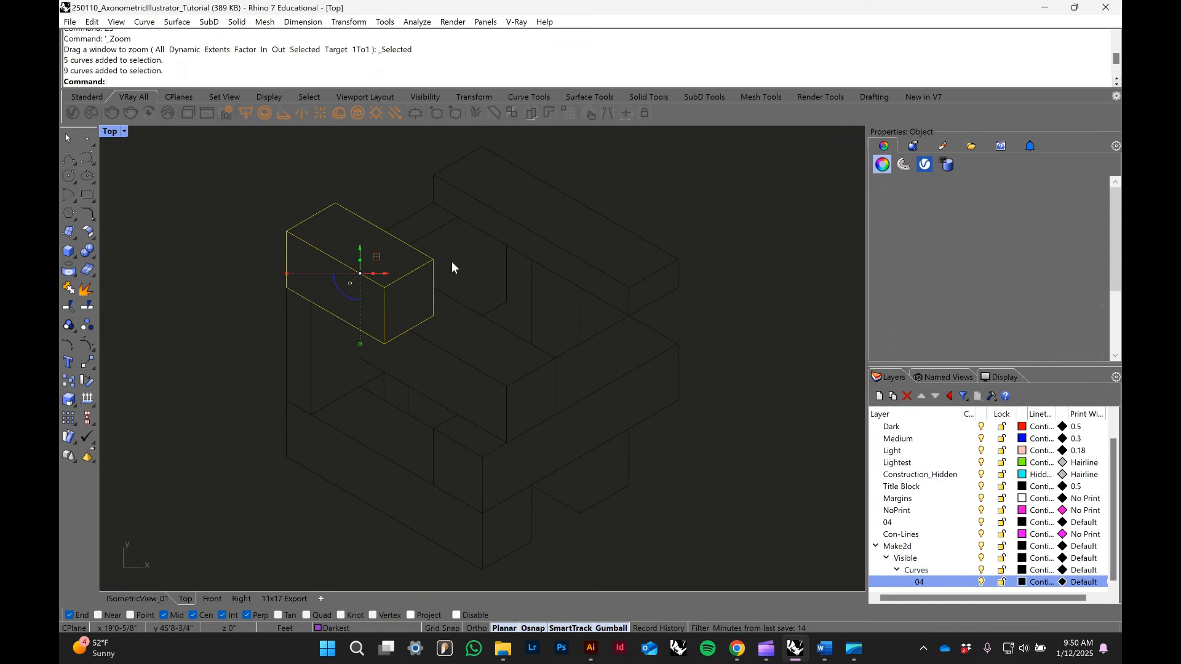
left_click(477, 257)
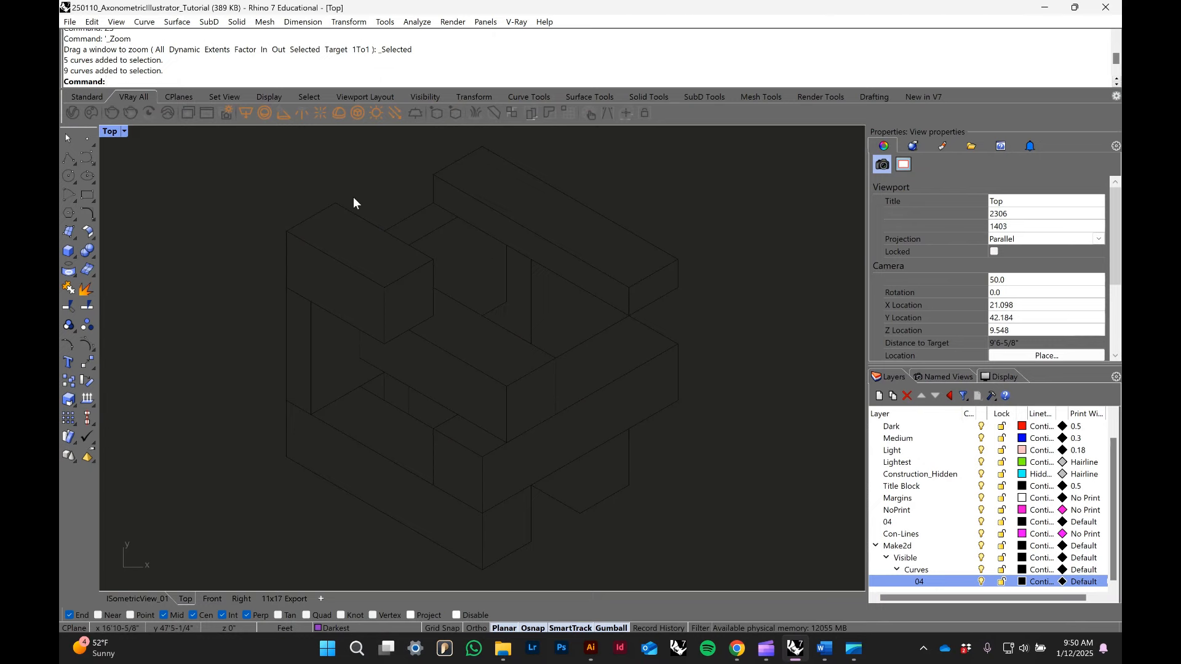
left_click(341, 209)
left_click(409, 198)
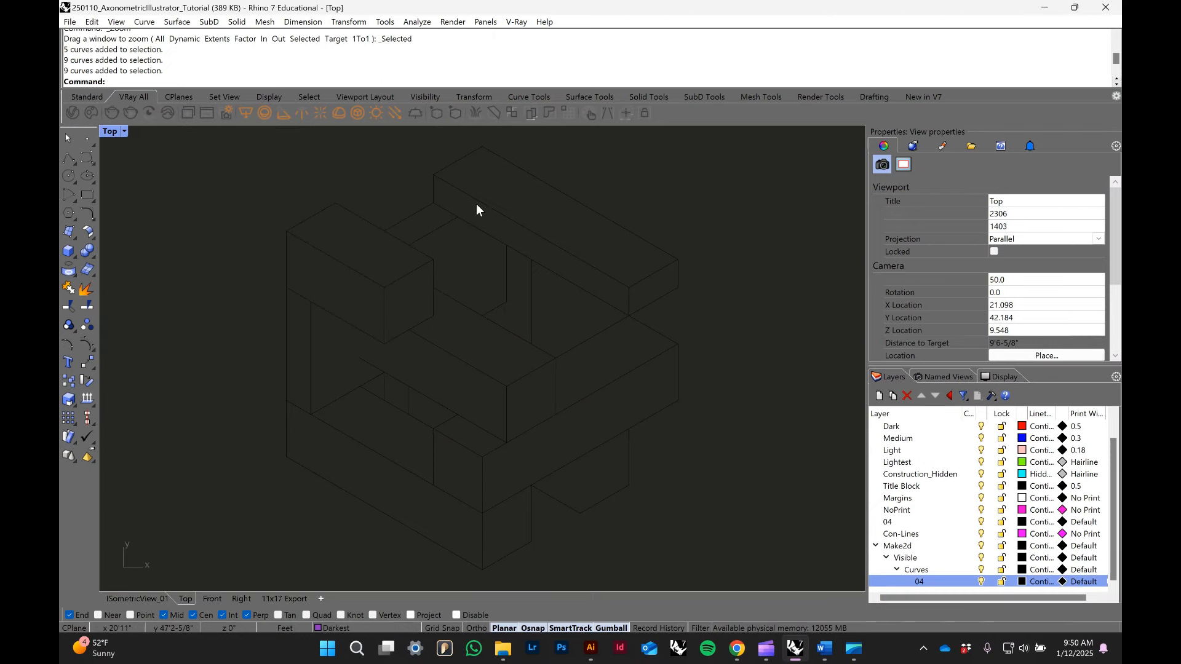
left_click(476, 205)
scroll(492, 301, "down", 1)
left_click(505, 326)
left_click(810, 396)
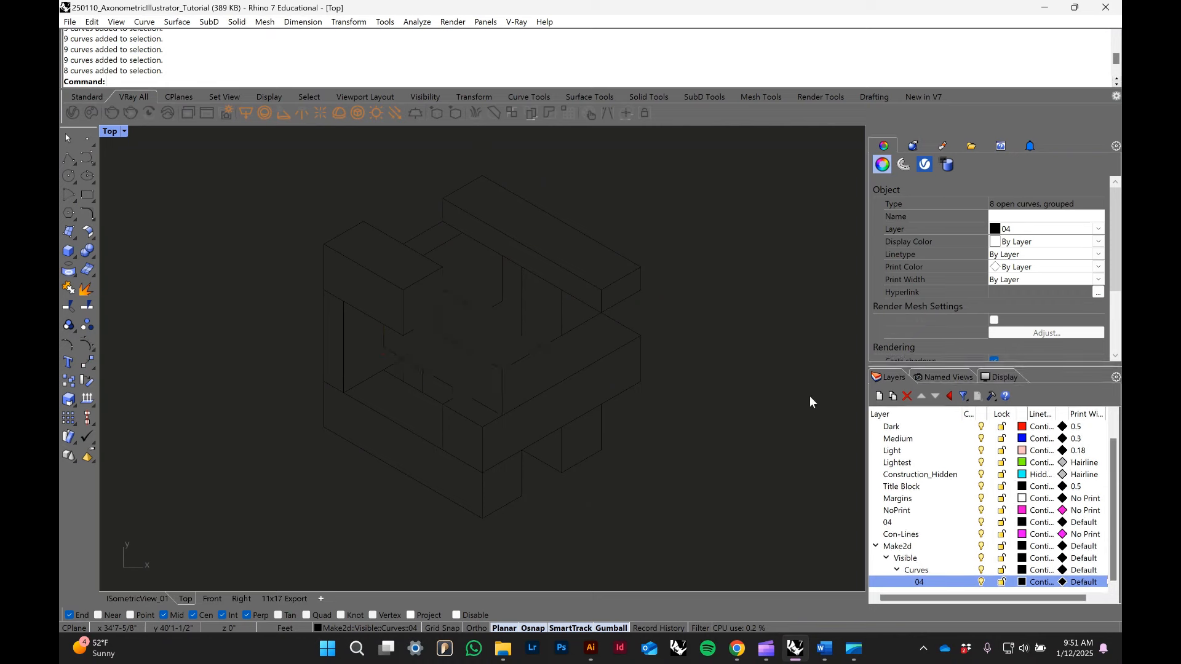
- Show all hidden objects and frame the sheet with the blue axonometric drawing inside it
scroll(766, 375, "down", 3)
scroll(743, 356, "down", 3)
right_click_drag(748, 390, 666, 342)
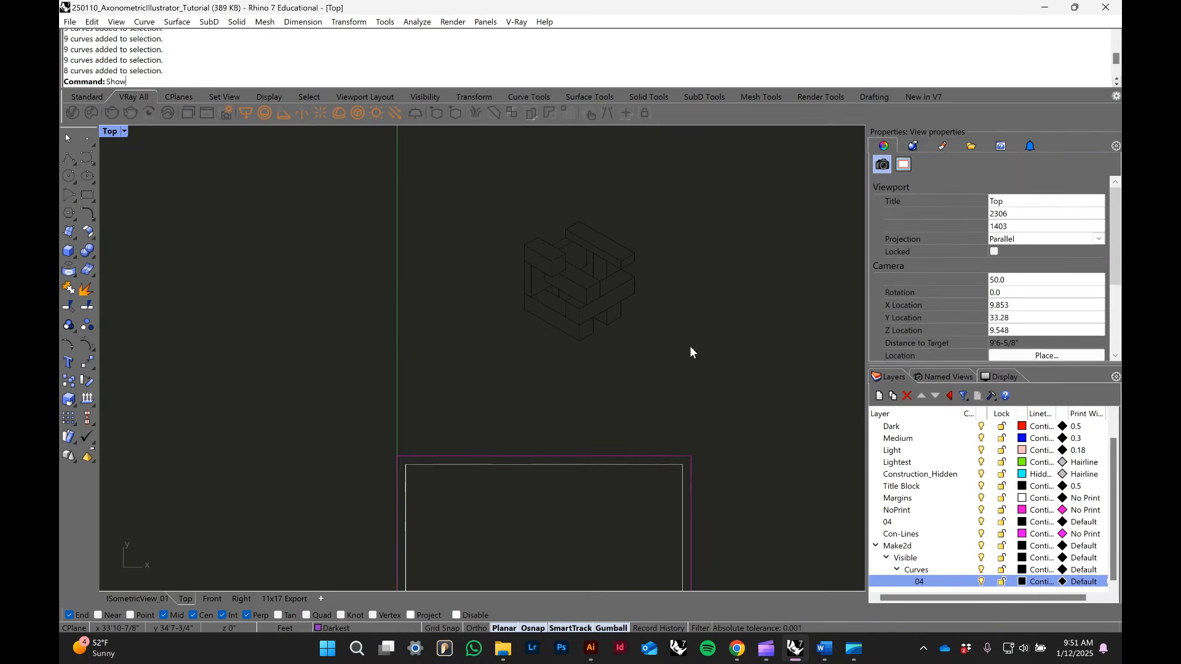
key("Return")
scroll(685, 370, "down", 1)
right_click_drag(682, 388, 683, 285)
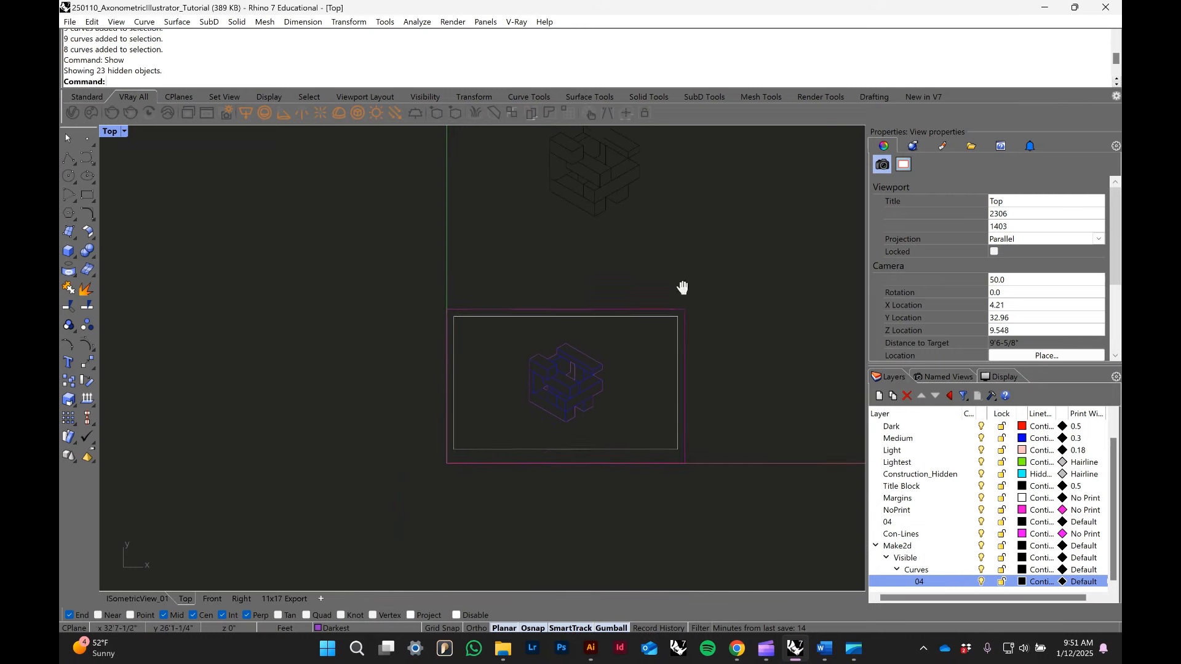
scroll(571, 407, "up", 3)
scroll(572, 406, "up", 1)
scroll(579, 371, "up", 1)
scroll(456, 301, "down", 2)
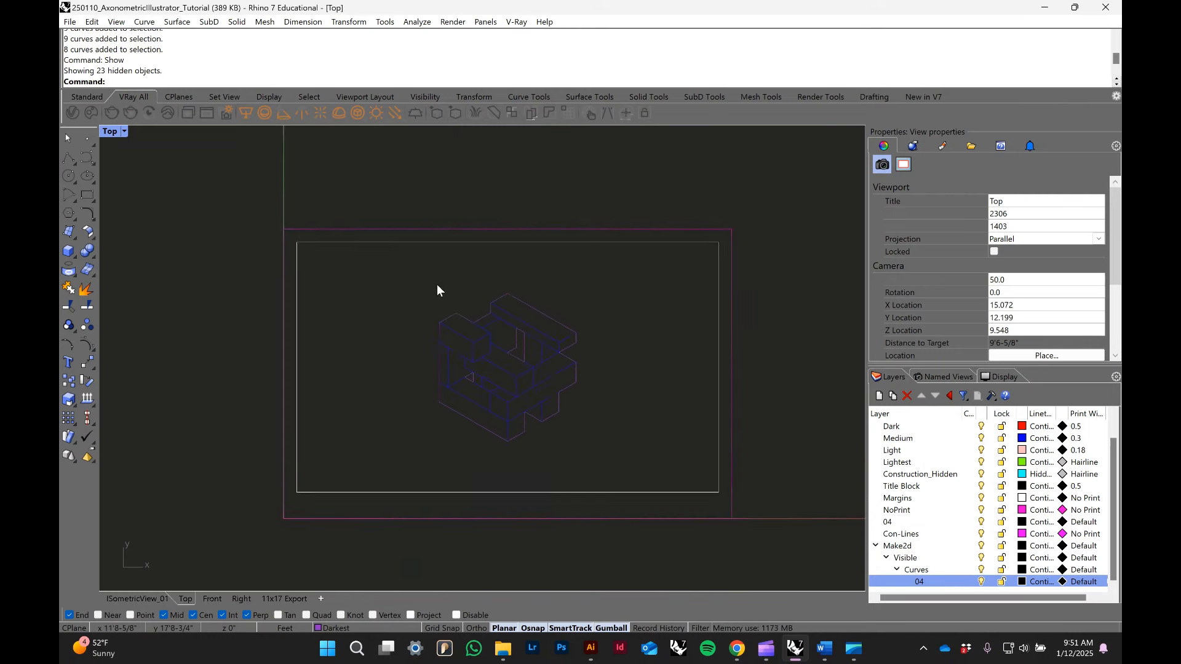
- Select the outline curves and the inner edge curves of the blue axonometric drawing separately to check their grouping and layers
scroll(406, 264, "up", 2)
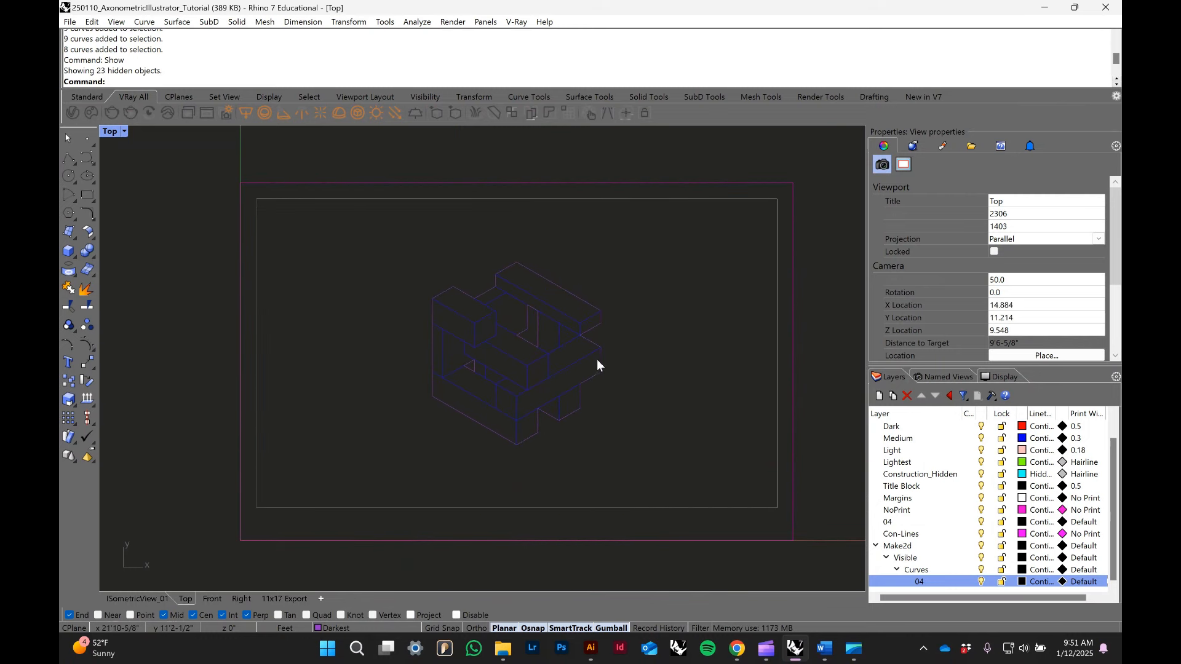
left_click(477, 294)
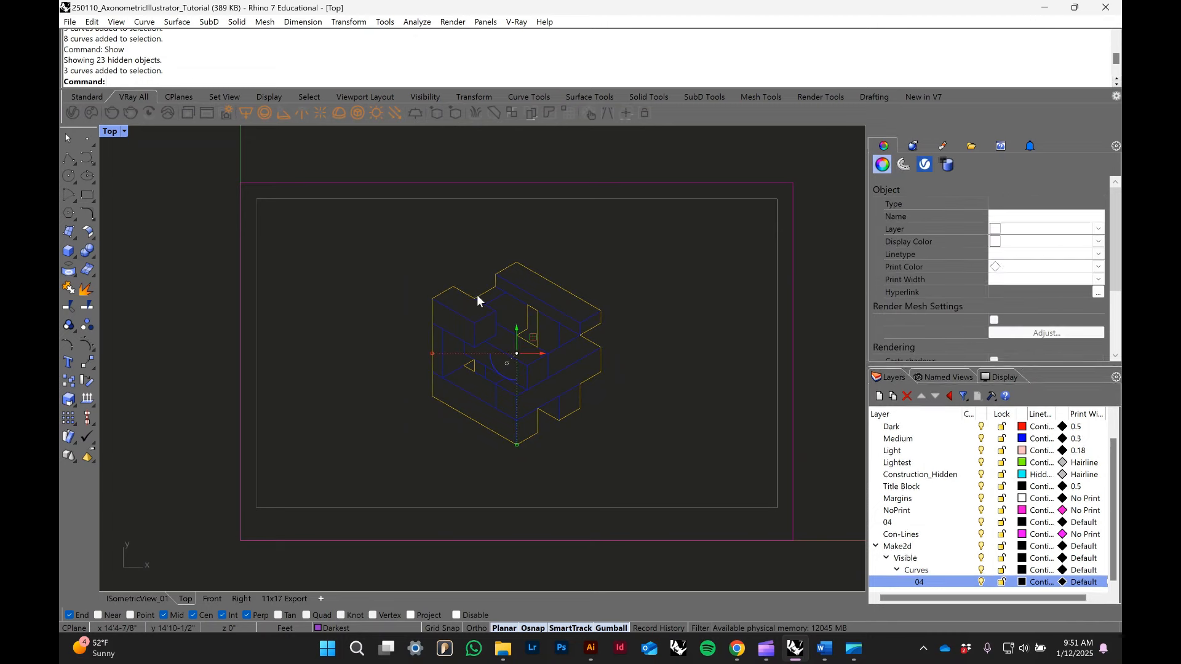
left_click(696, 297)
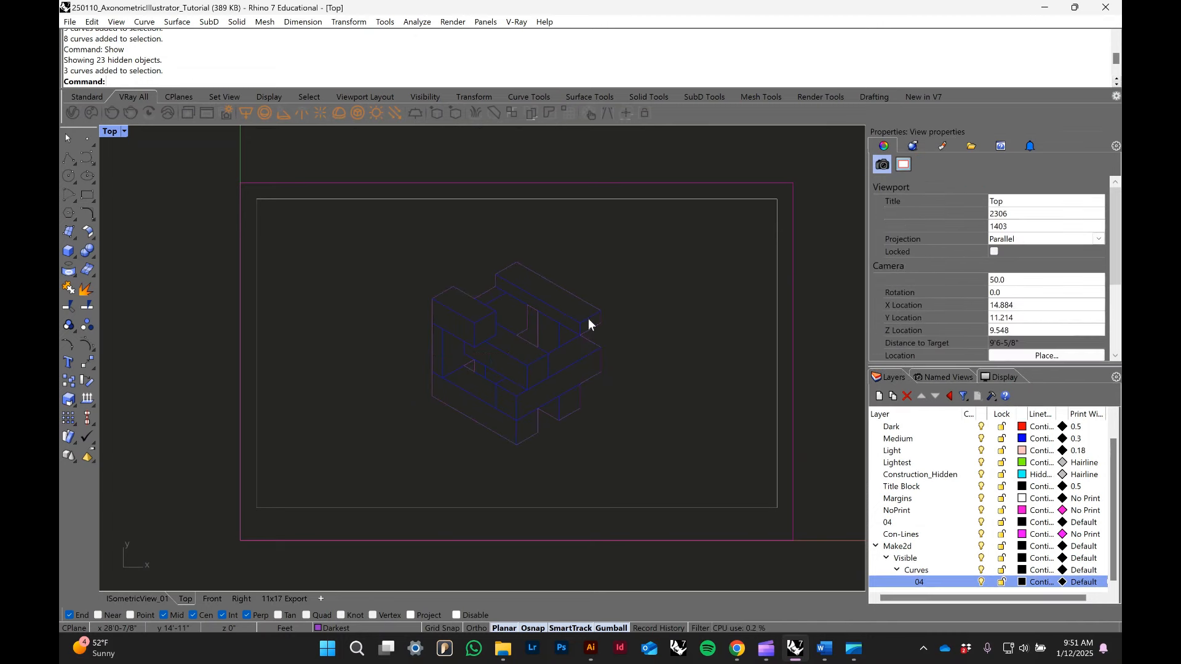
left_click(589, 320)
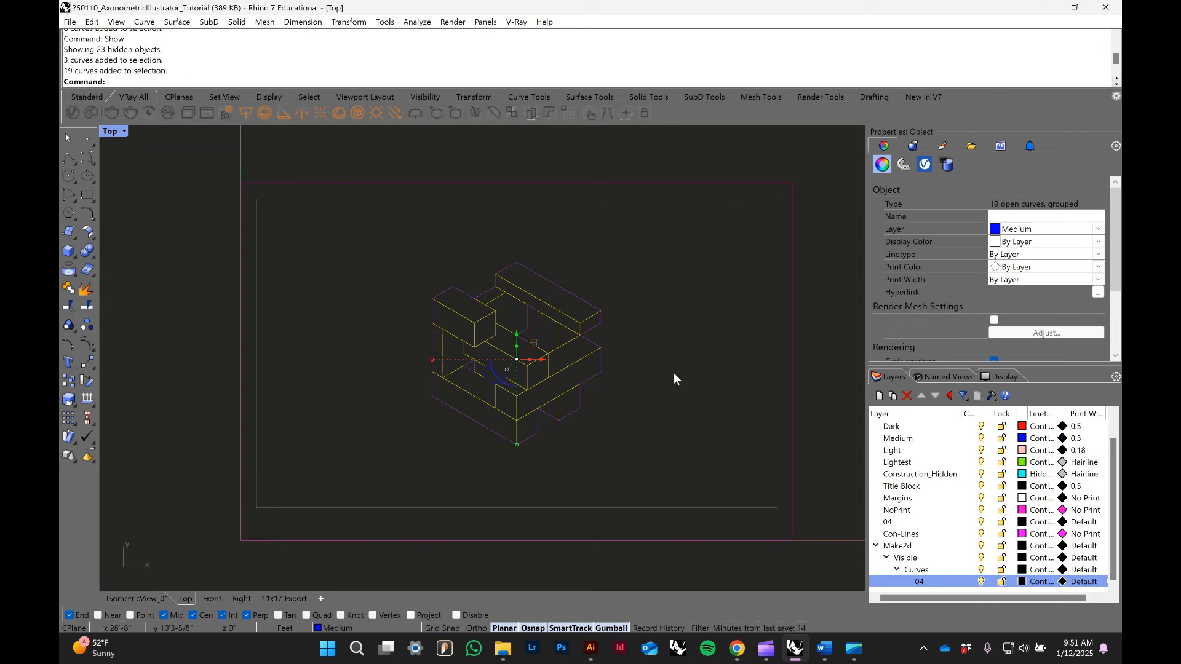
left_click(654, 369)
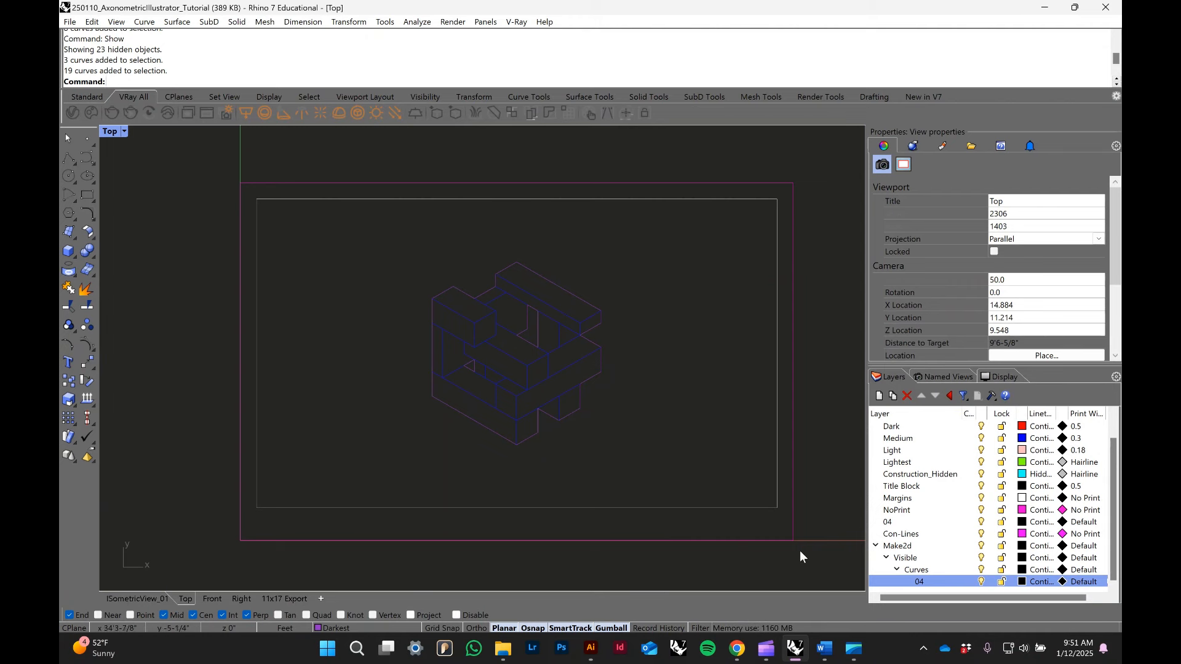
- Print the 11x17 Export layout to Rhino PDF with vector output
left_click(284, 600)
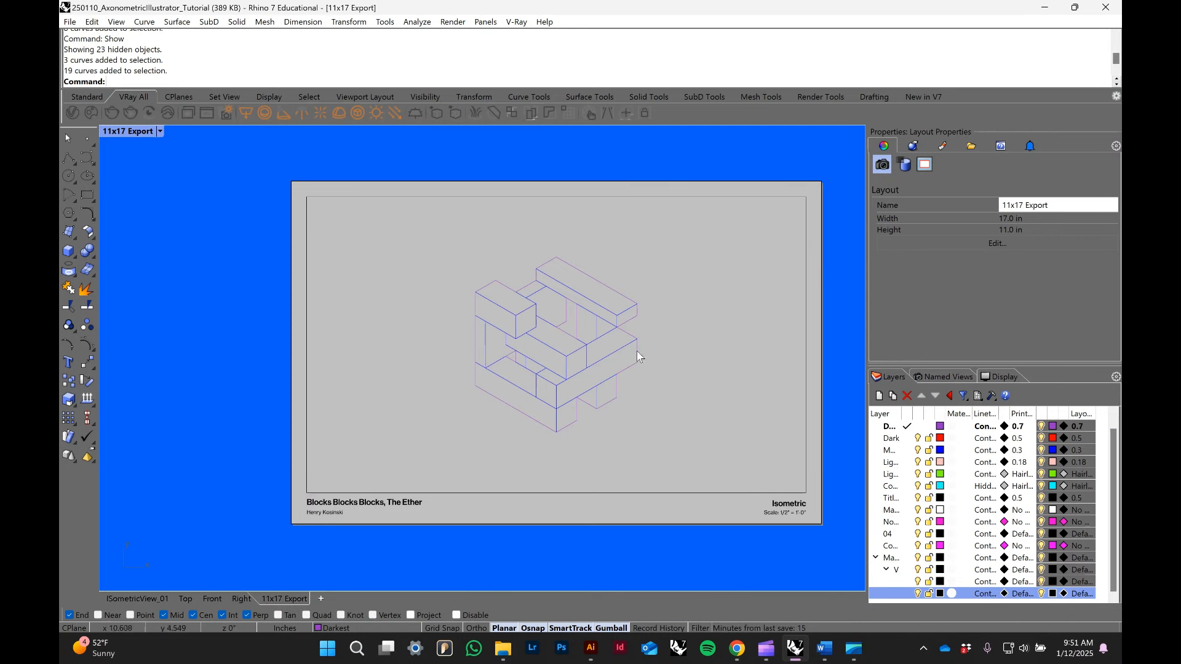
right_click_drag(675, 407, 641, 409)
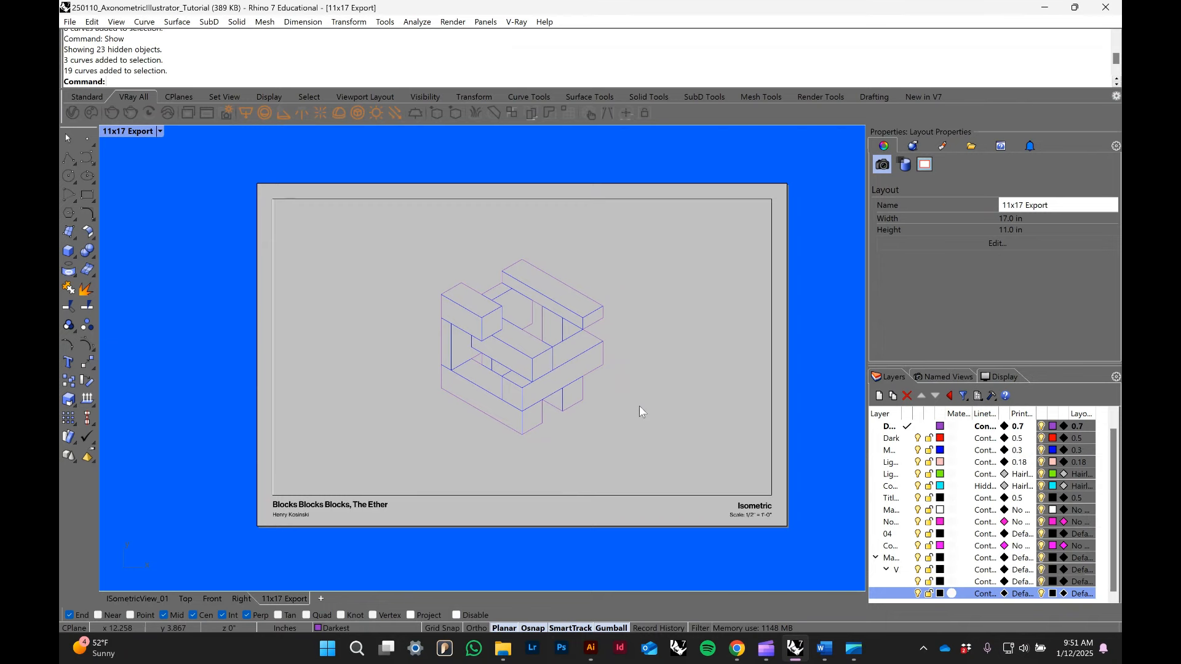
key("ctrl+p")
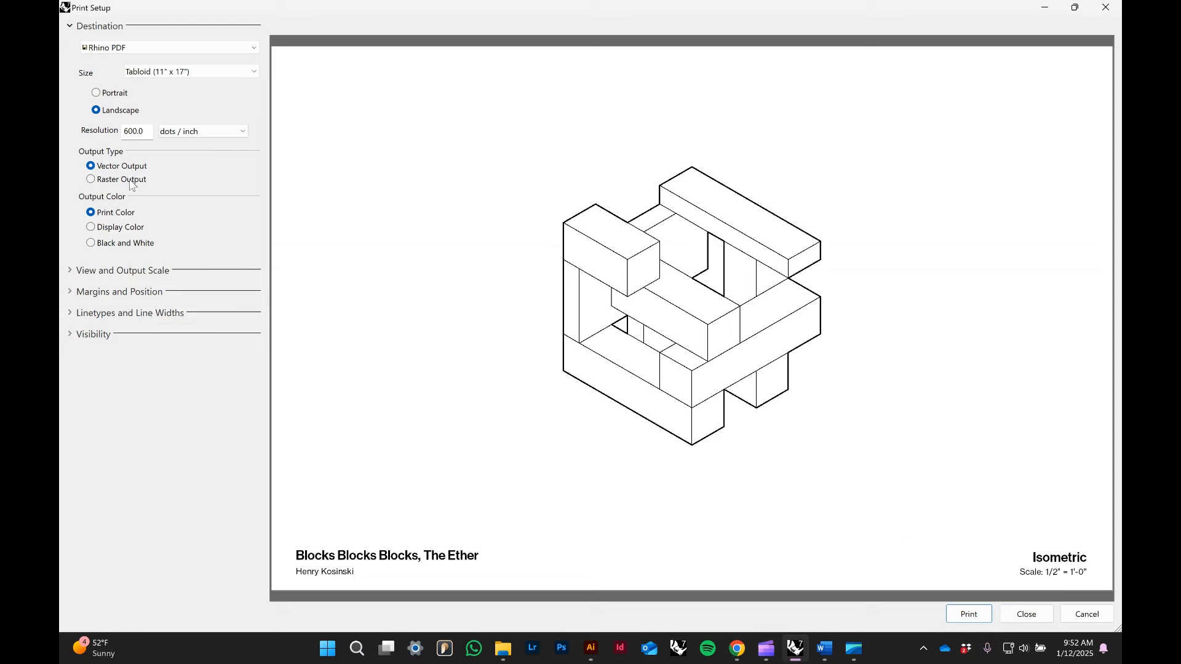
left_click(967, 613)
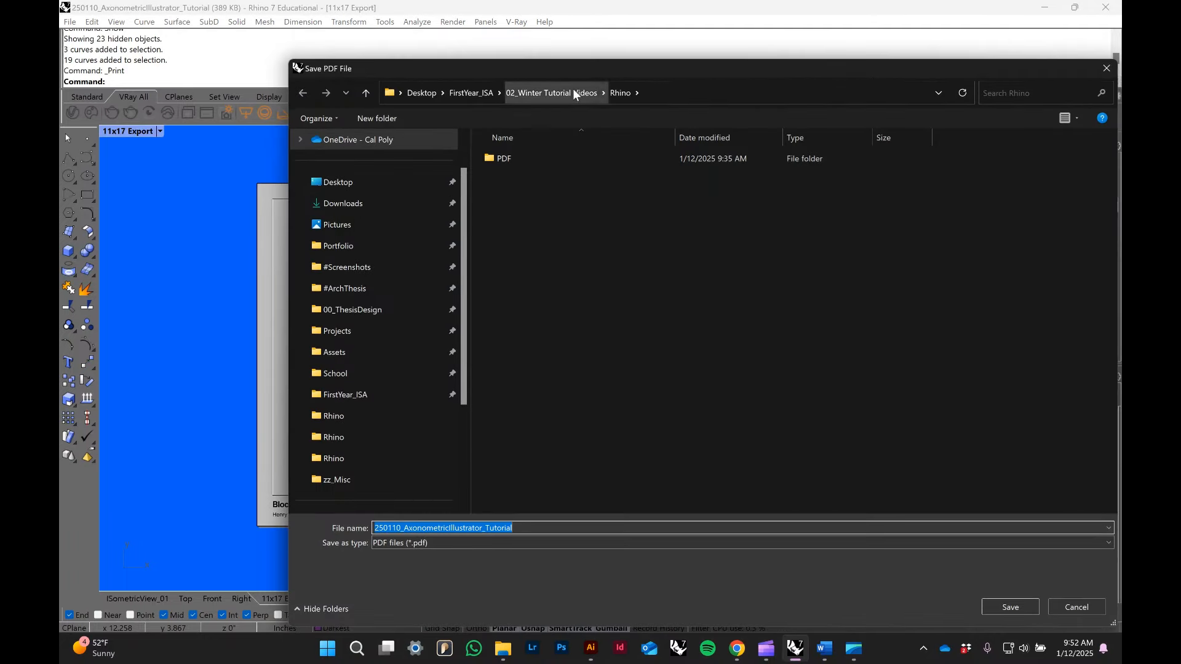
- Save the PDF in the PDF subfolder as 250112_AxonometricIllustrator_Tutorial
double_click(537, 160)
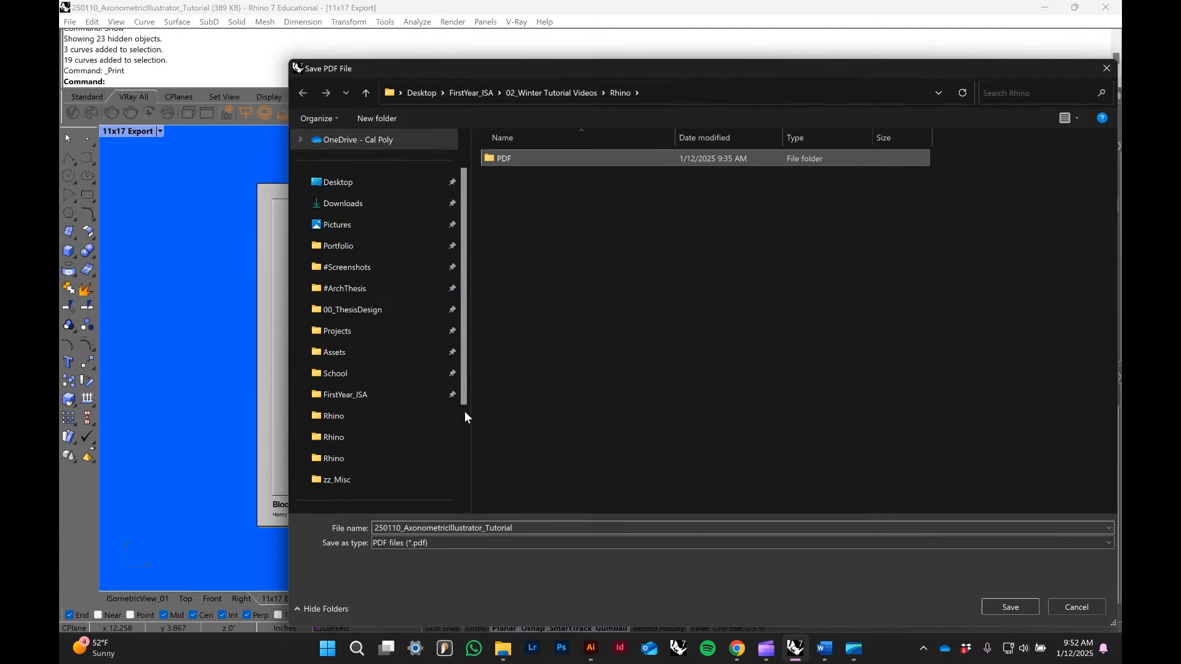
double_click(397, 530)
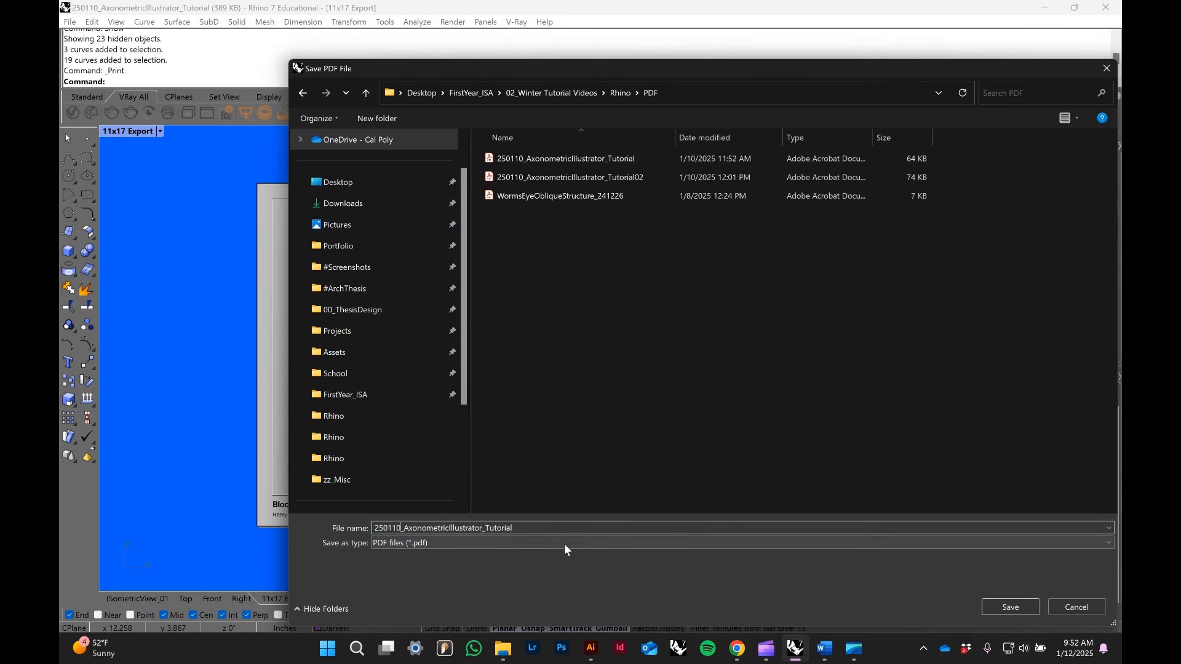
key("Delete")
type("2")
key("Return")
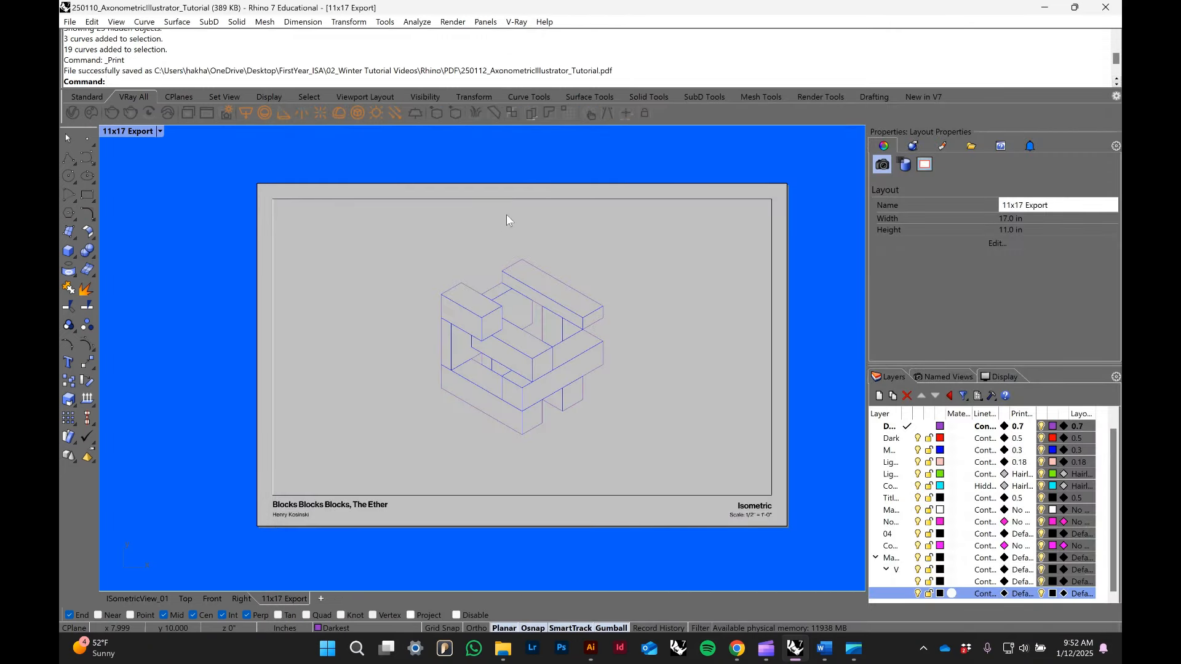
- Save the Rhino model, minimize Rhino and switch to a maximized Illustrator window
key("ctrl+s")
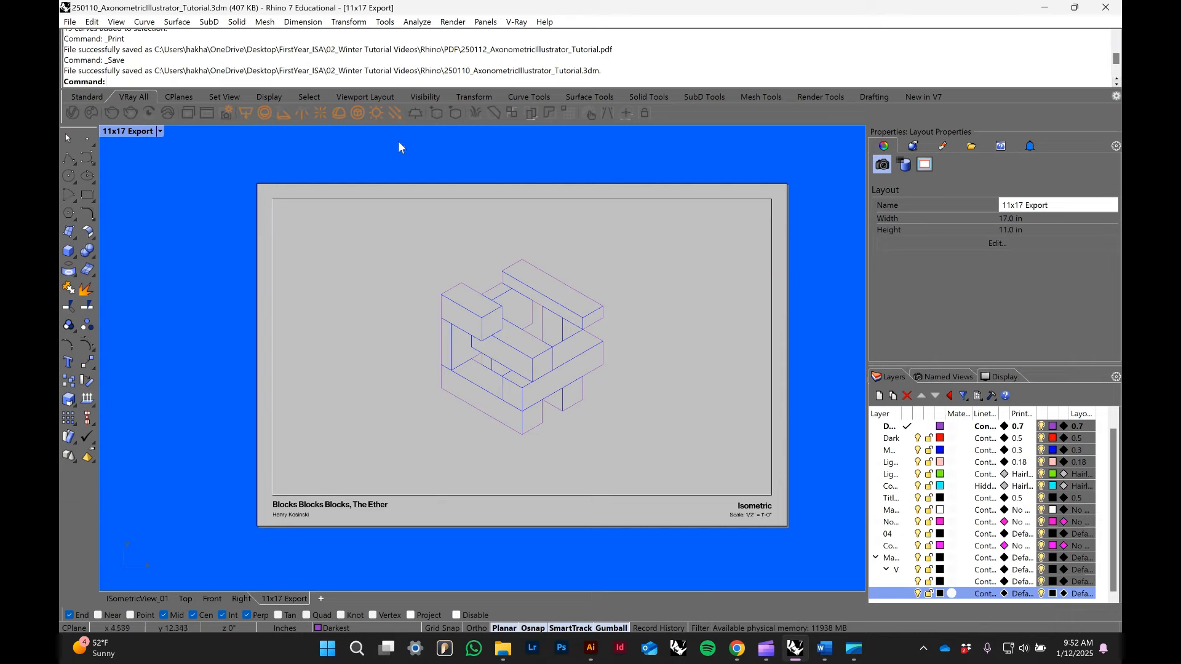
left_click(1052, 8)
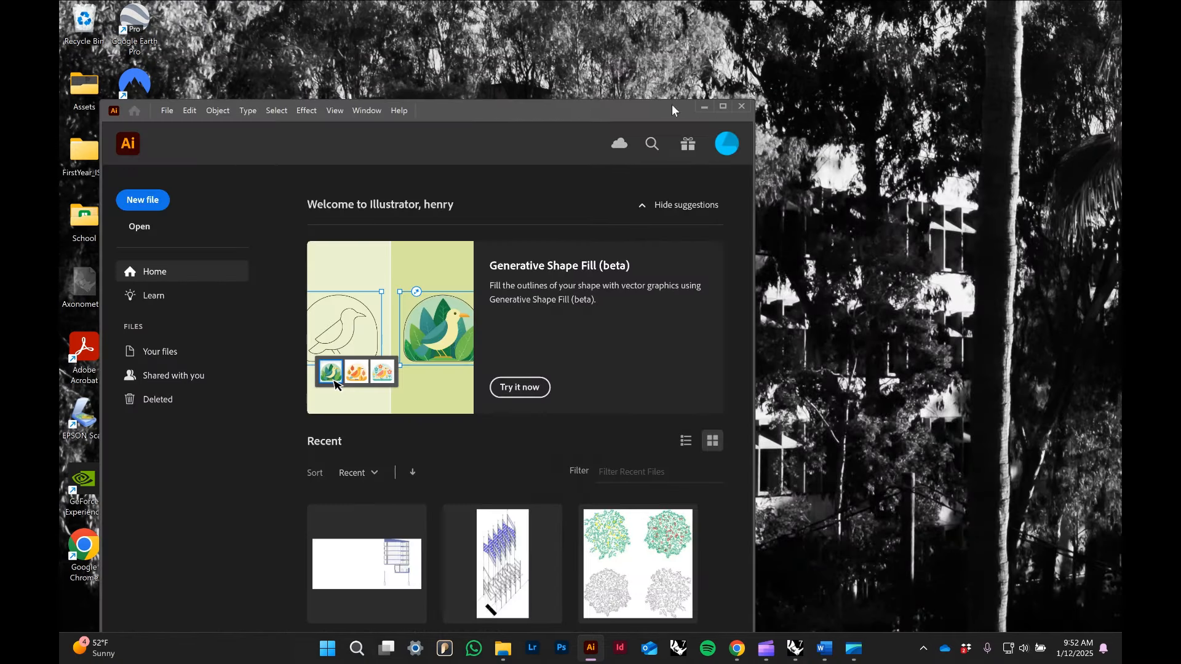
double_click(593, 112)
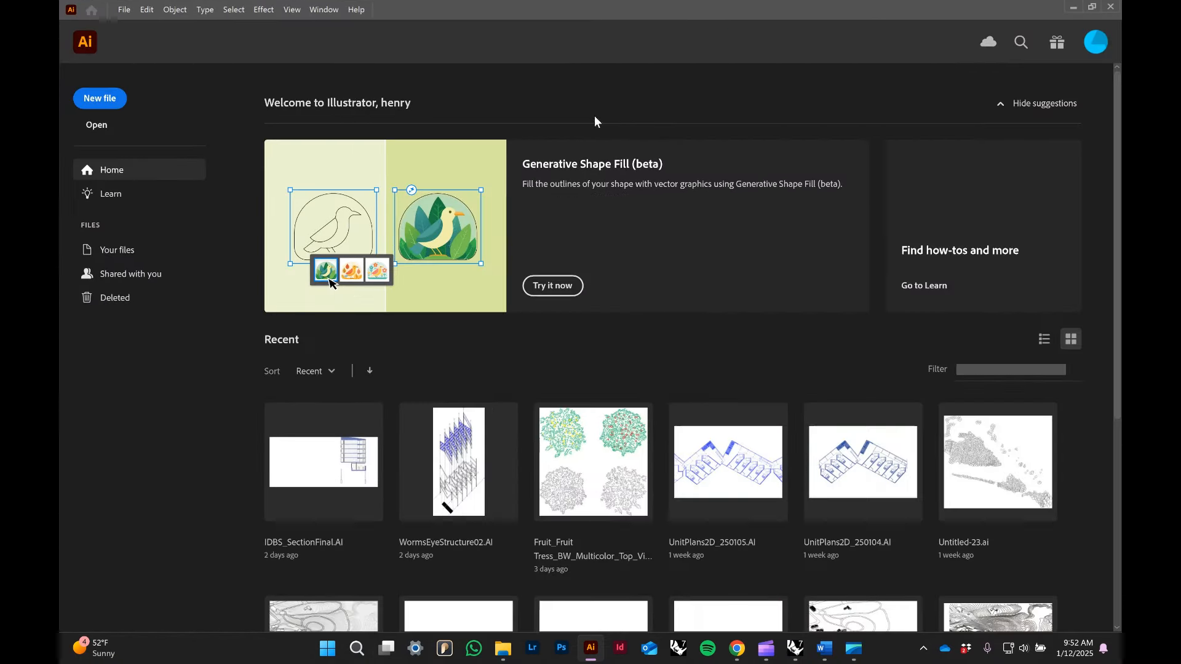
- Open 250112_AxonometricIllustrator_Tutorial.pdf from FirstYear_ISA > 02_Winter Tutorial Videos > Rhino > PDF in Illustrator
left_click(101, 135)
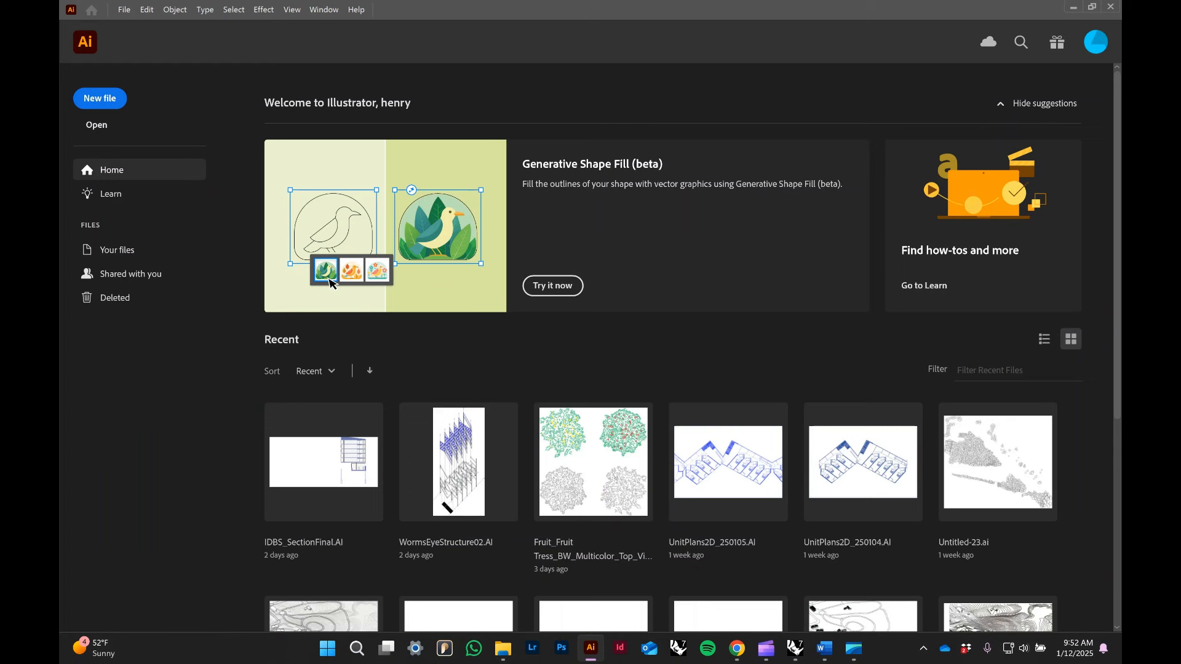
left_click(94, 135)
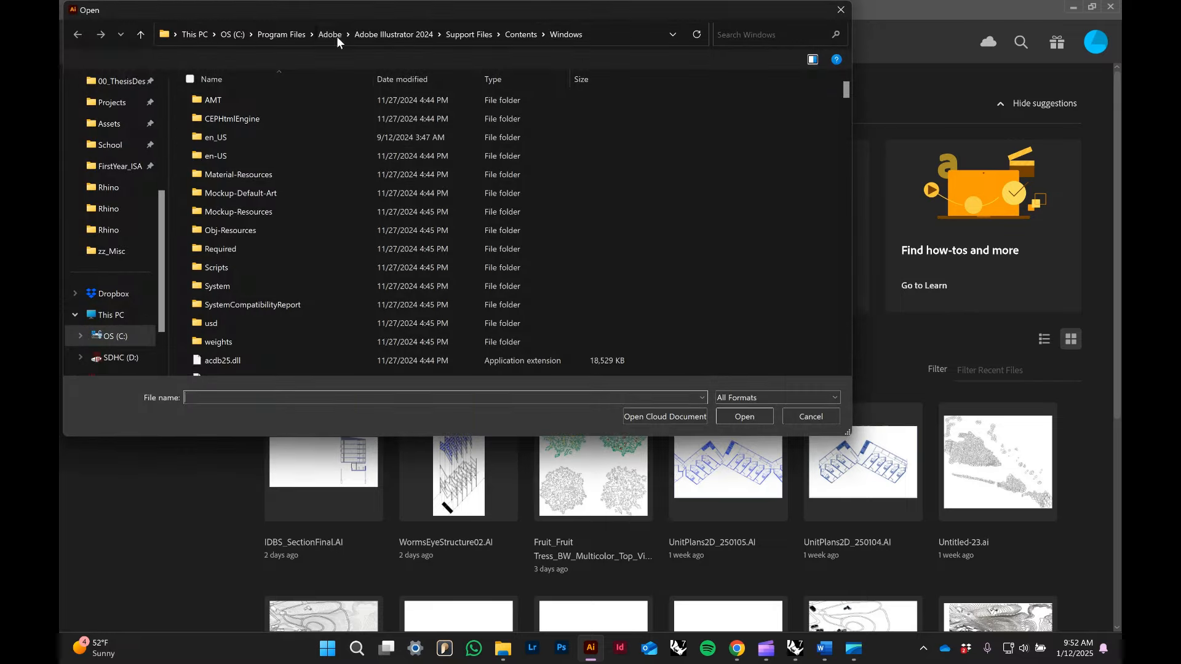
left_click_drag(338, 36, 454, 113)
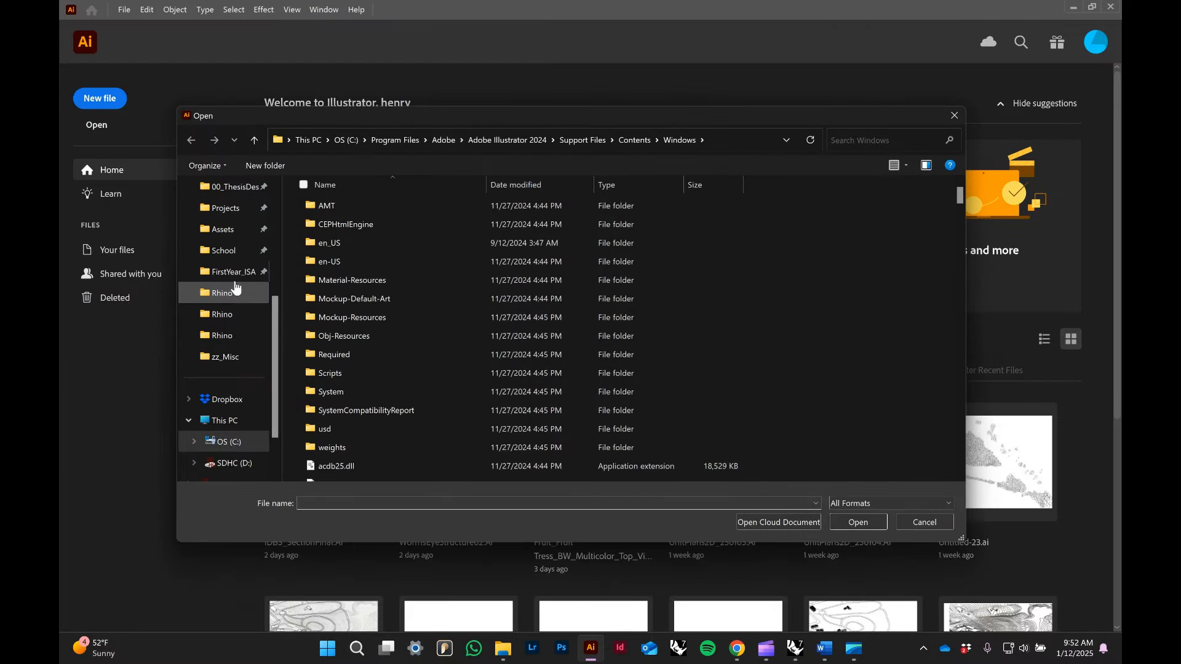
scroll(232, 345, "up", 1)
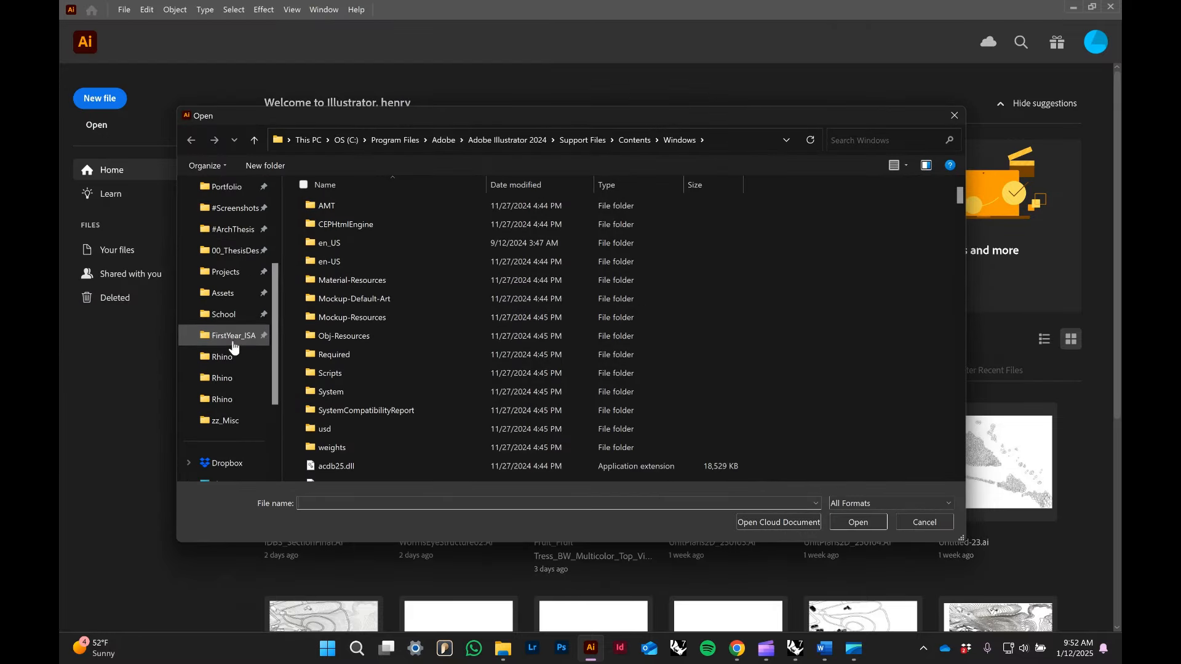
left_click(234, 337)
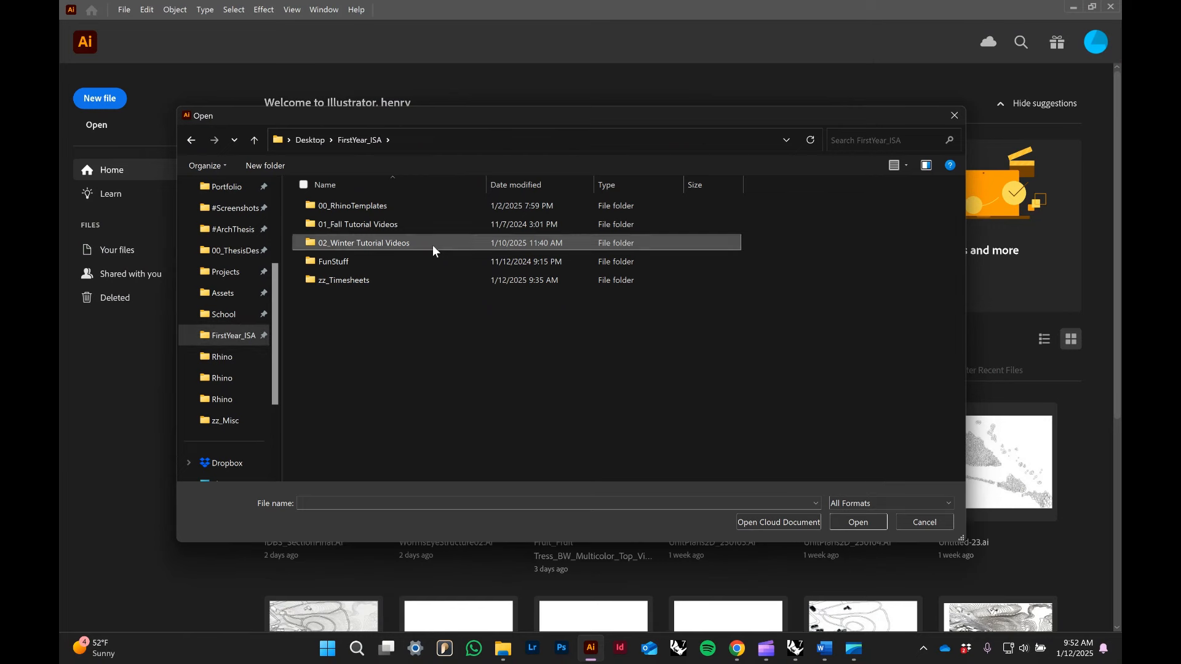
double_click(433, 245)
double_click(406, 209)
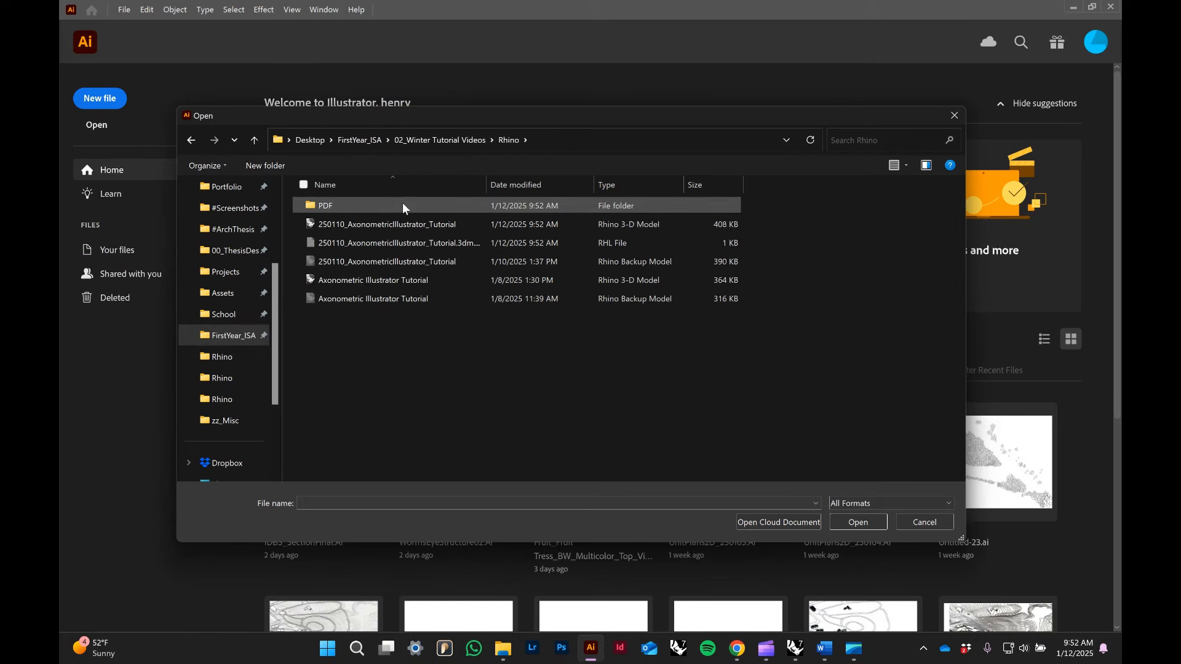
double_click(404, 208)
left_click(436, 241)
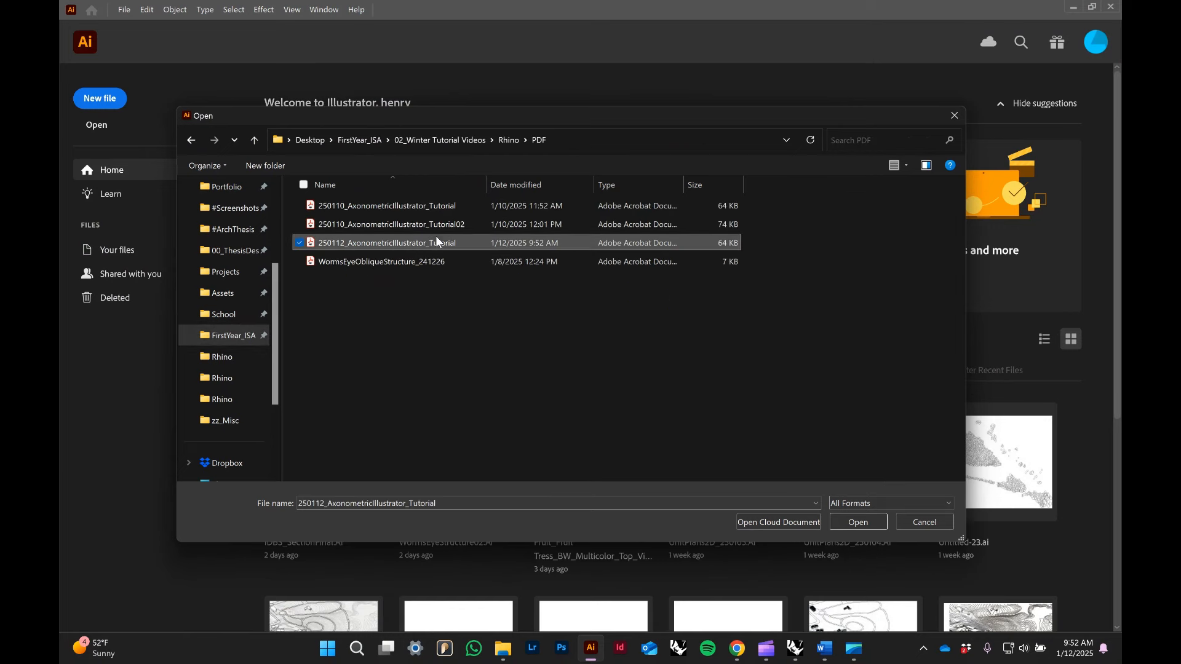
left_click(860, 523)
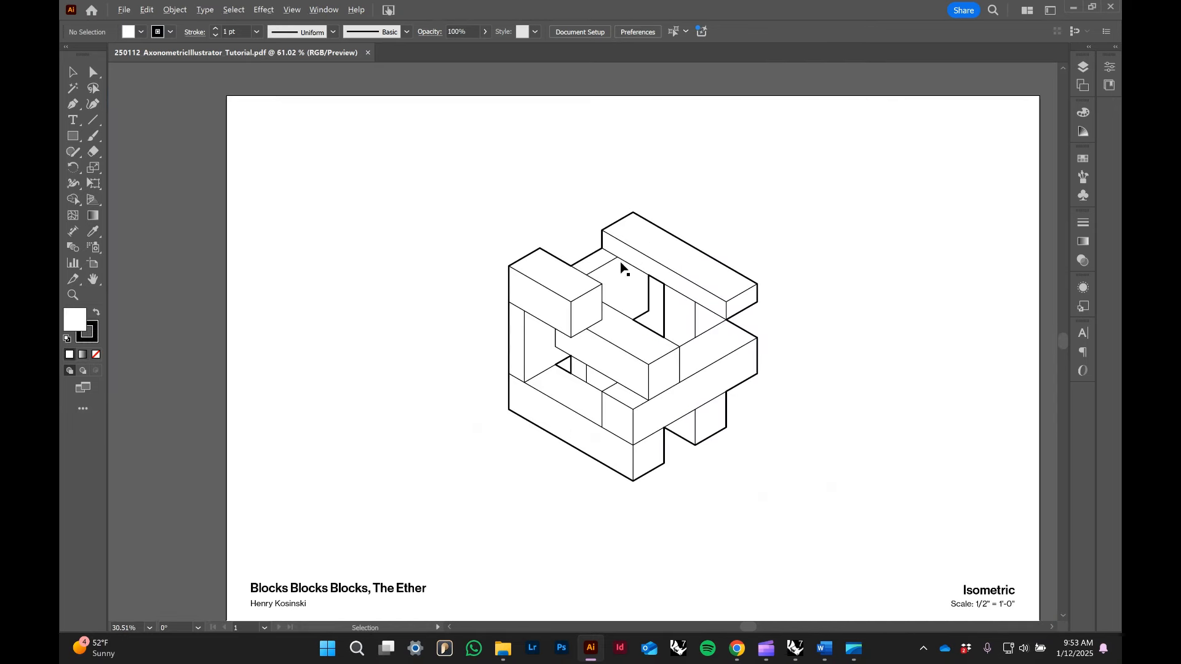
- Fit the whole artboard in view and check which workspace is active in the list of available workspaces
scroll(622, 263, "down", 1, "alt")
left_click_drag(892, 281, 855, 280)
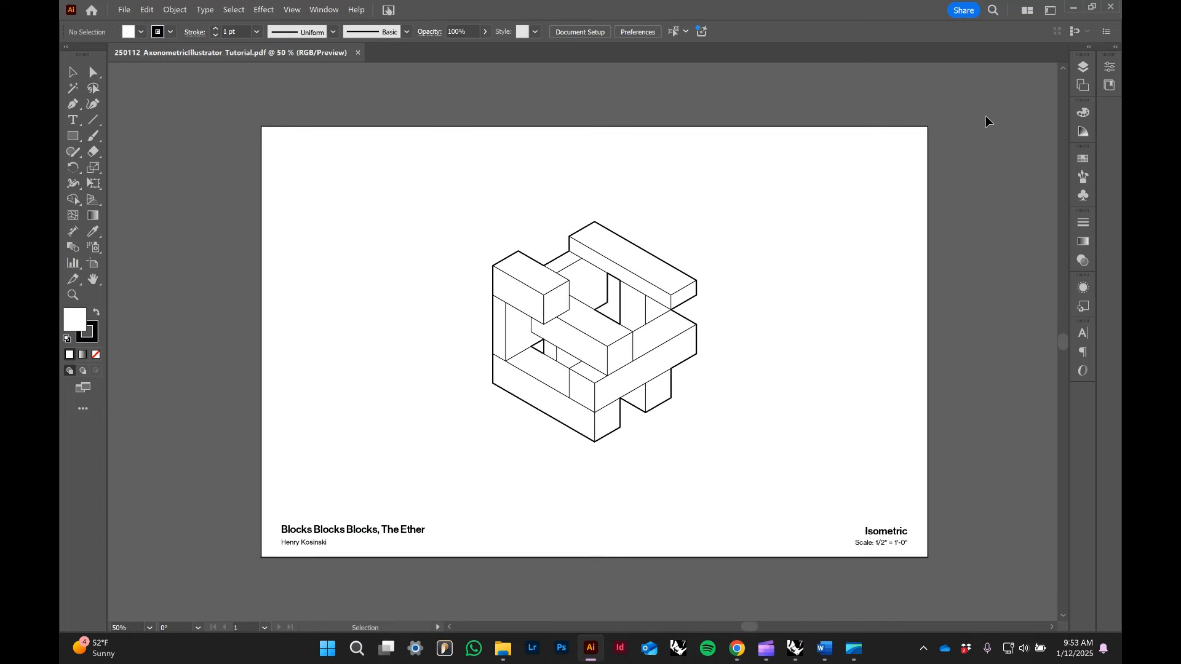
left_click(1051, 10)
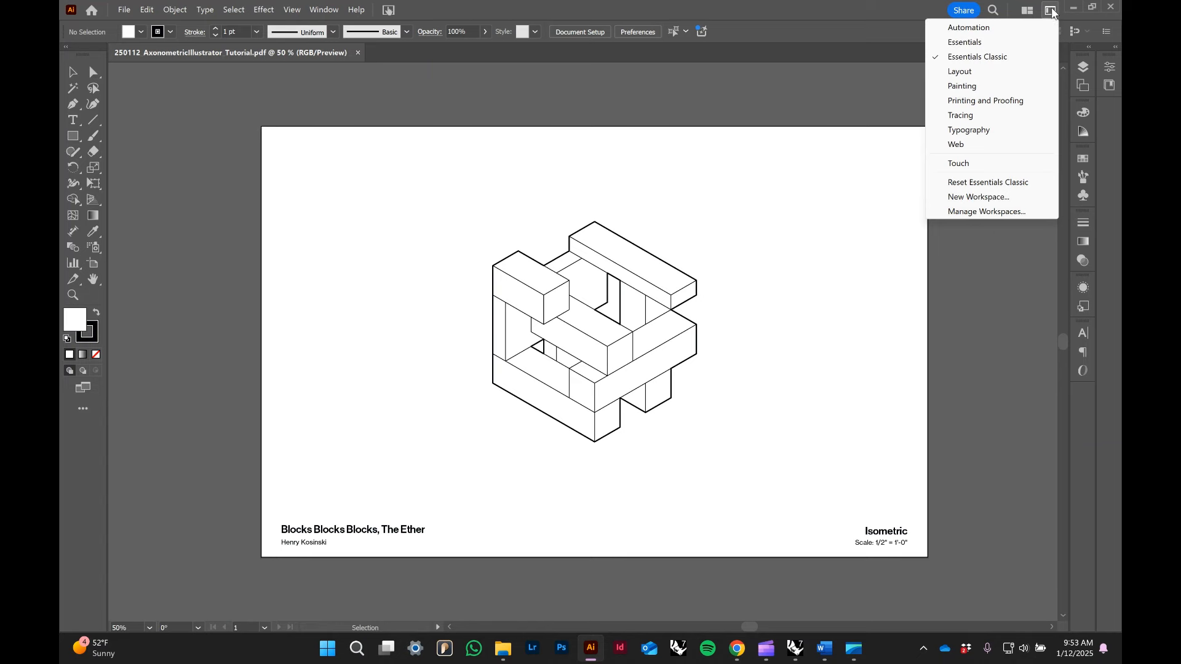
left_click(1005, 345)
left_click_drag(752, 276, 737, 272)
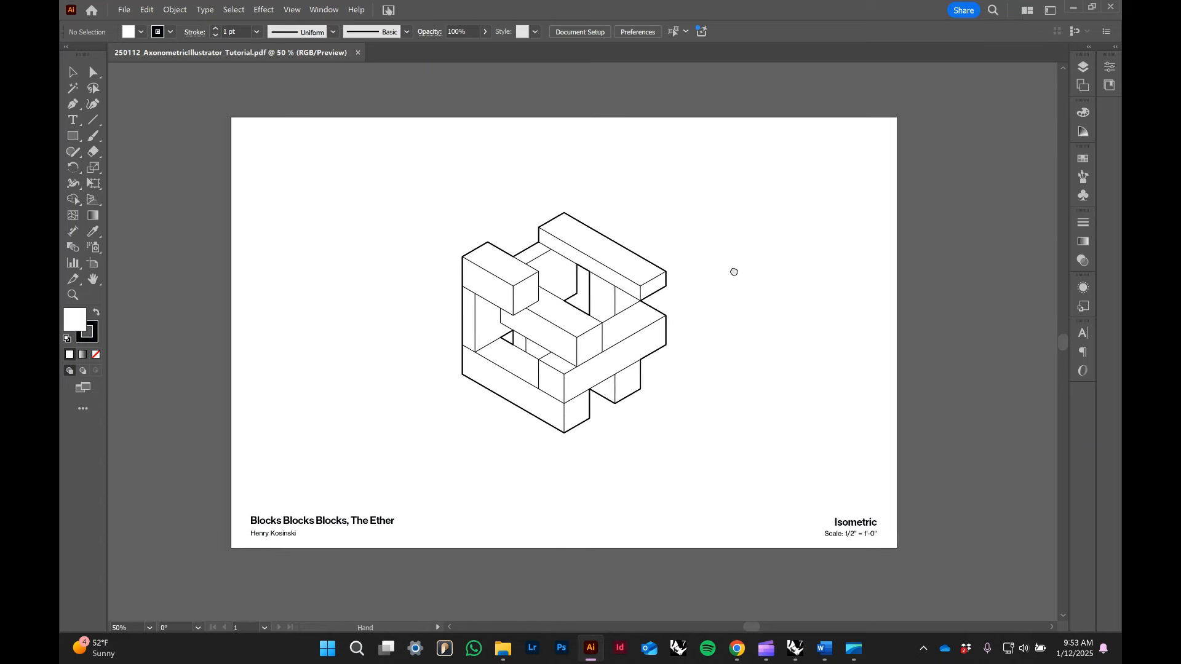
left_click_drag(796, 296, 830, 297)
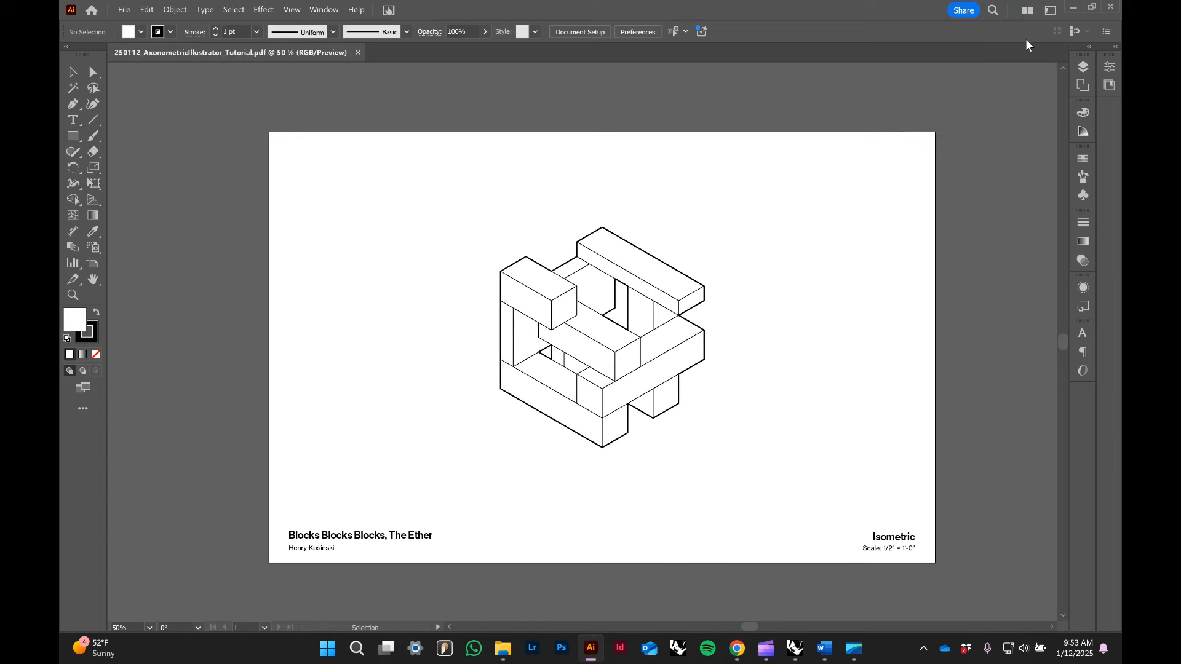
left_click(1053, 11)
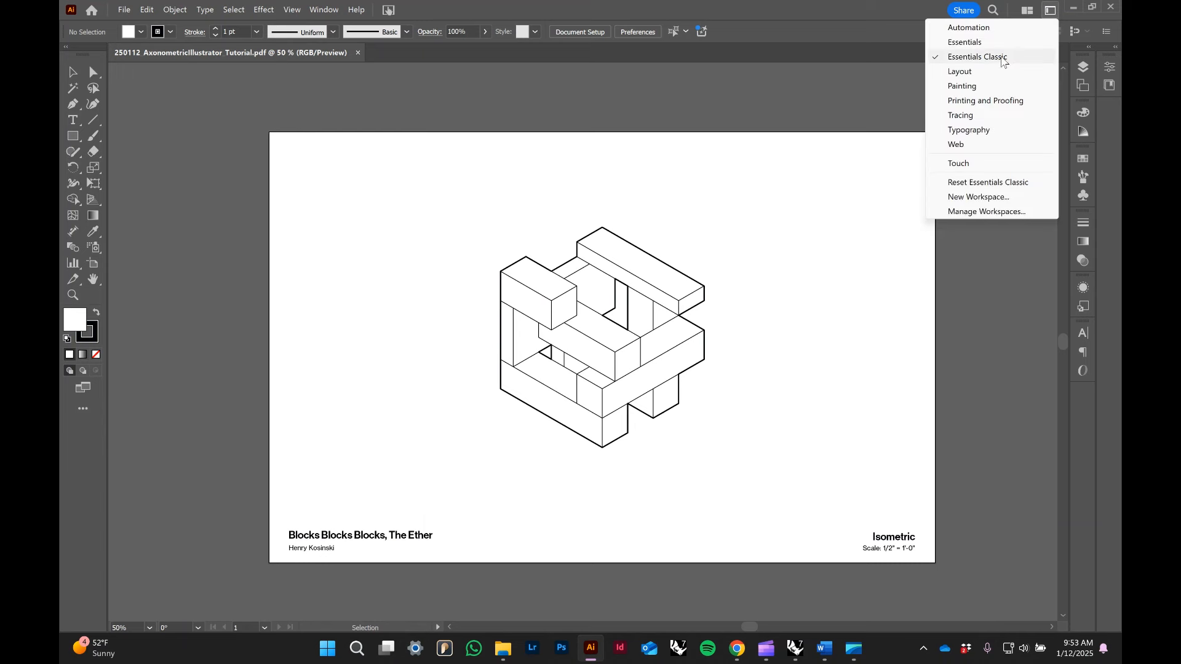
left_click(770, 110)
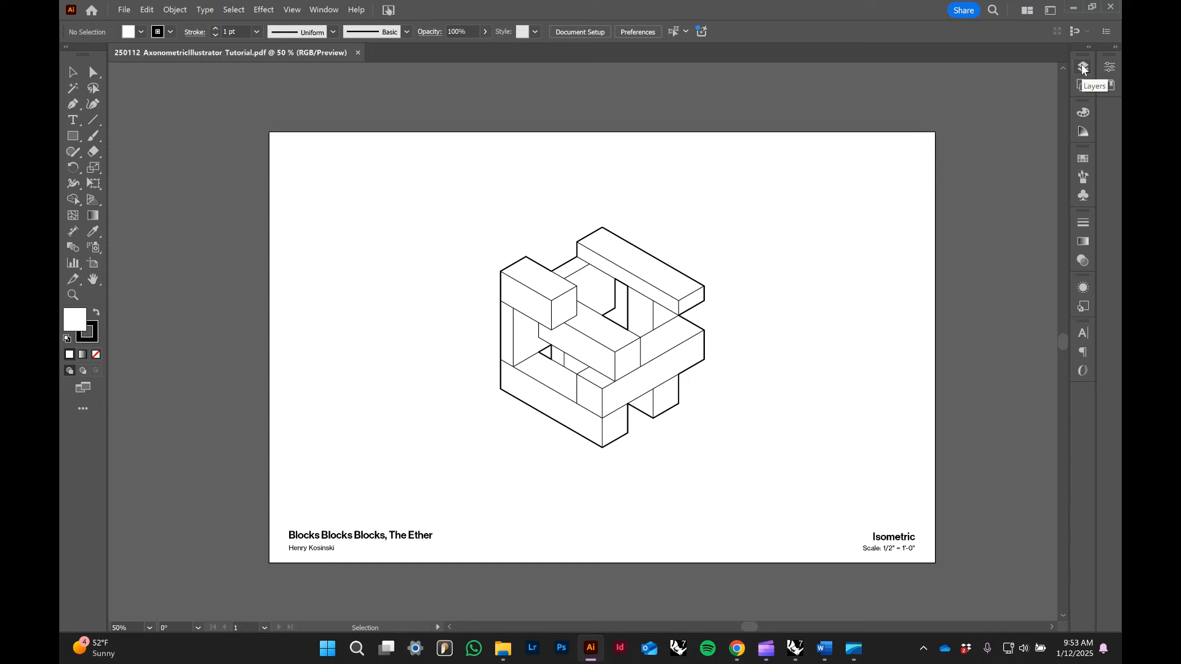
- Show the document's layers and add a new layer above Layer 1
left_click_drag(845, 111, 767, 113)
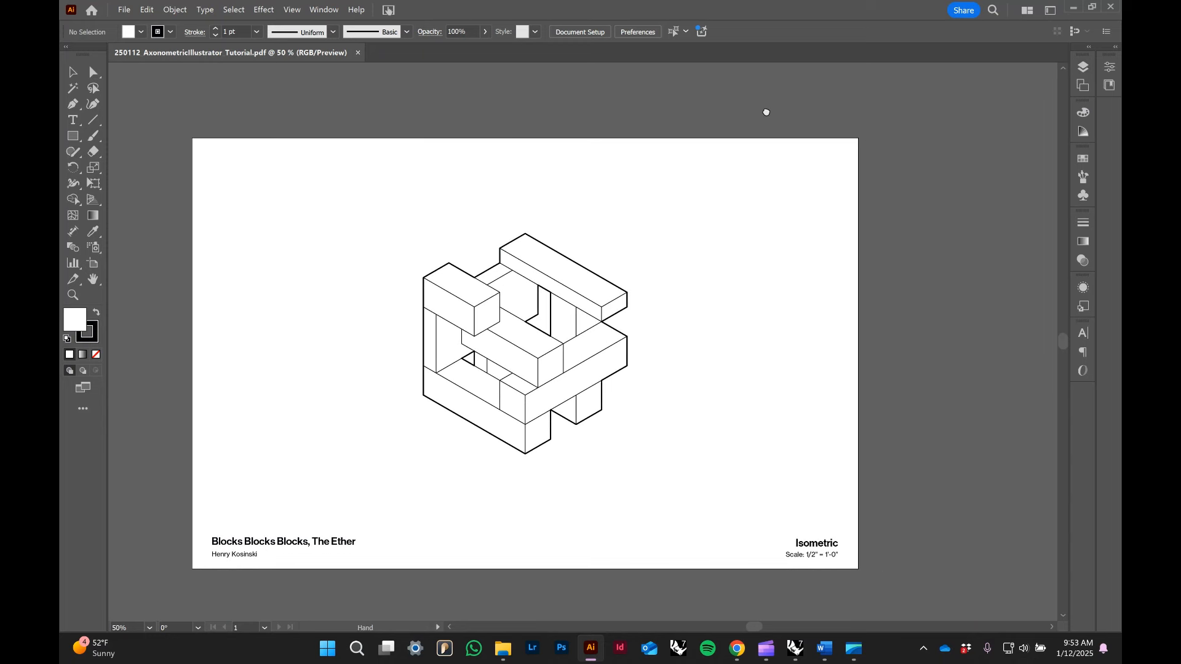
left_click_drag(939, 121, 912, 121)
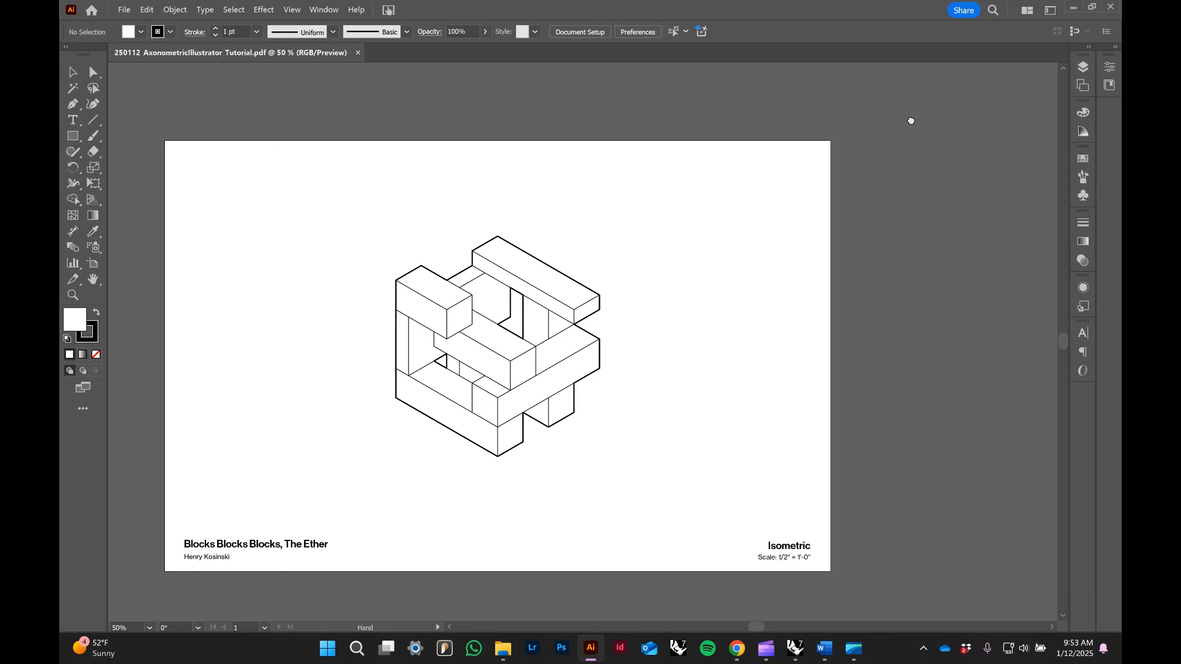
left_click(1083, 66)
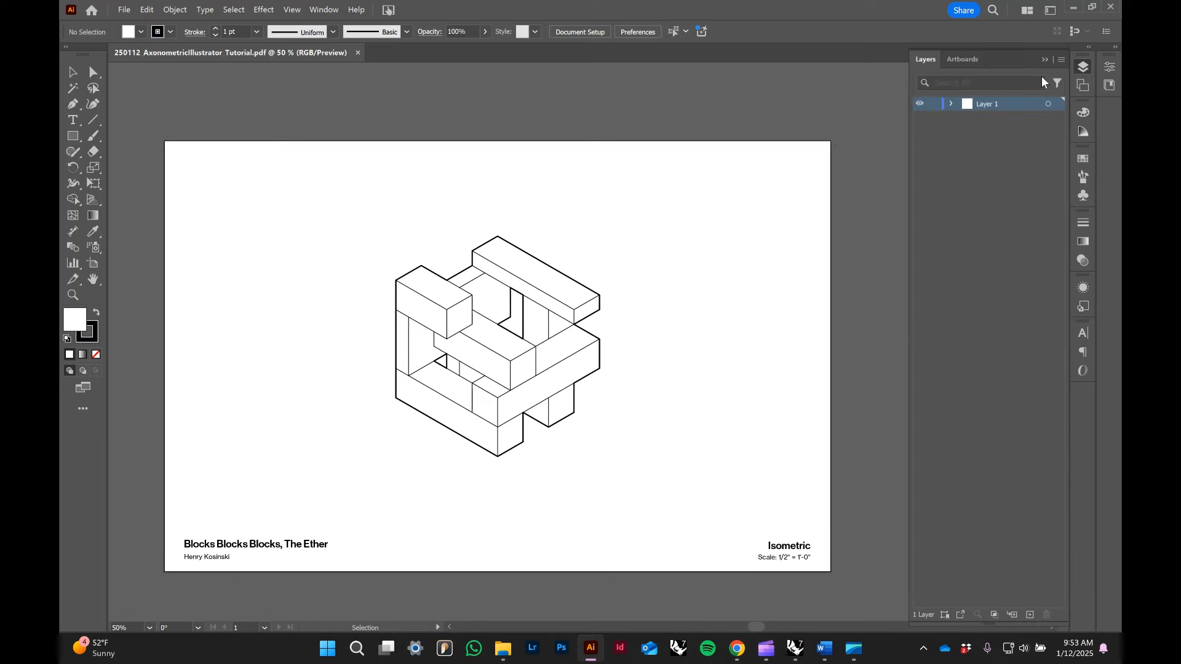
left_click(952, 105)
left_click(952, 106)
left_click(1030, 615)
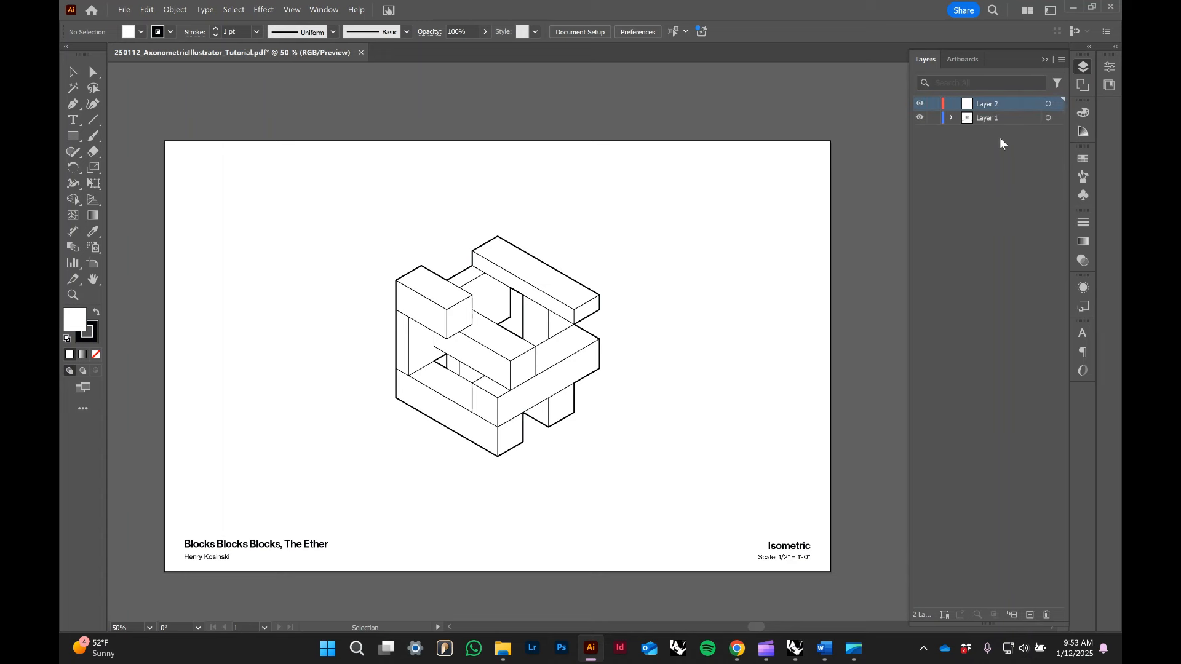
- Draw a rectangle over the upper part of the block drawing on Layer 2 and fill it with FF0000
key("m")
mouse_move(713, 198)
left_mouse_down()
mouse_move(586, 343)
mouse_move(546, 344)
left_mouse_up()
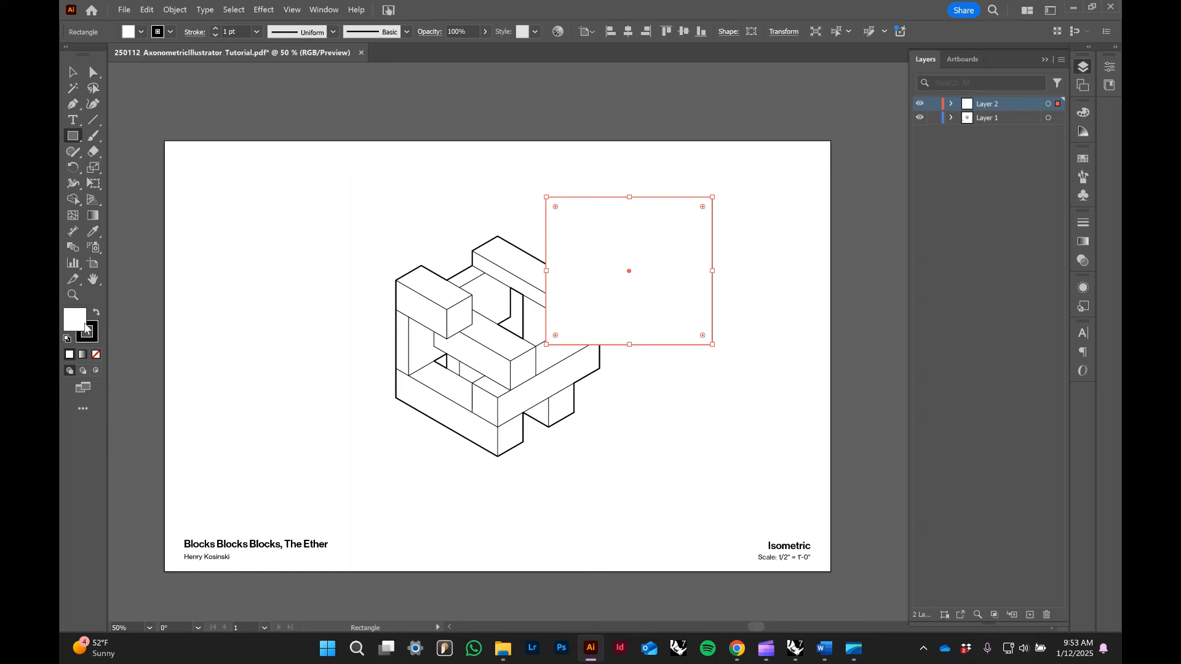
double_click(73, 322)
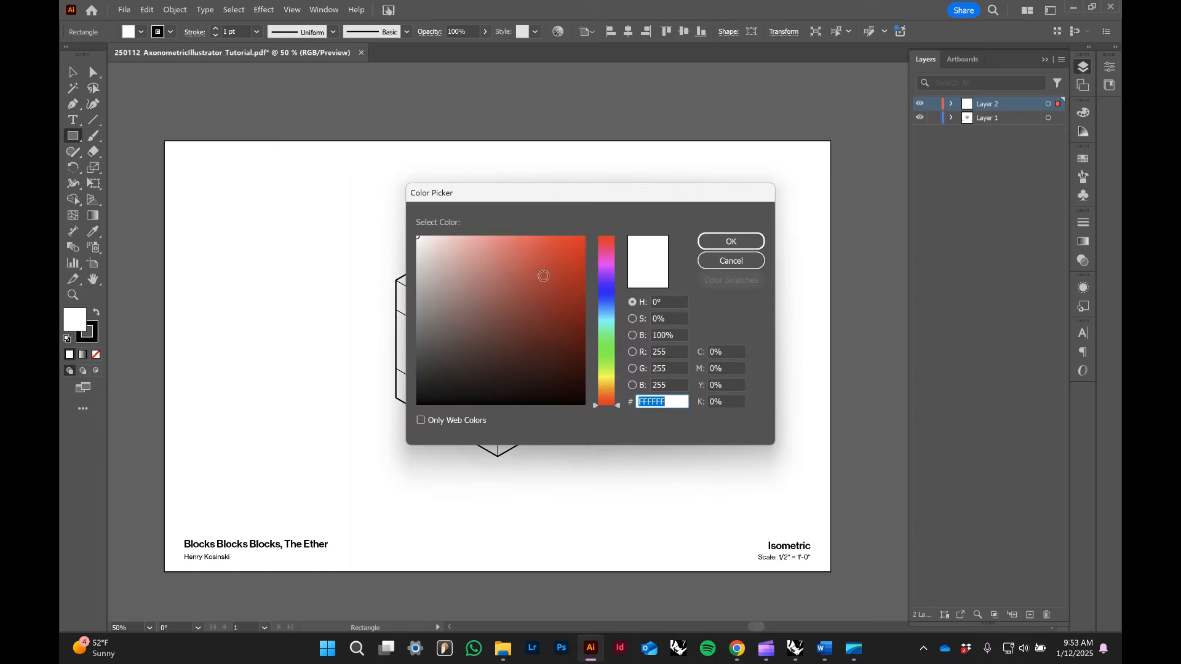
type("FF0000")
left_click(754, 246)
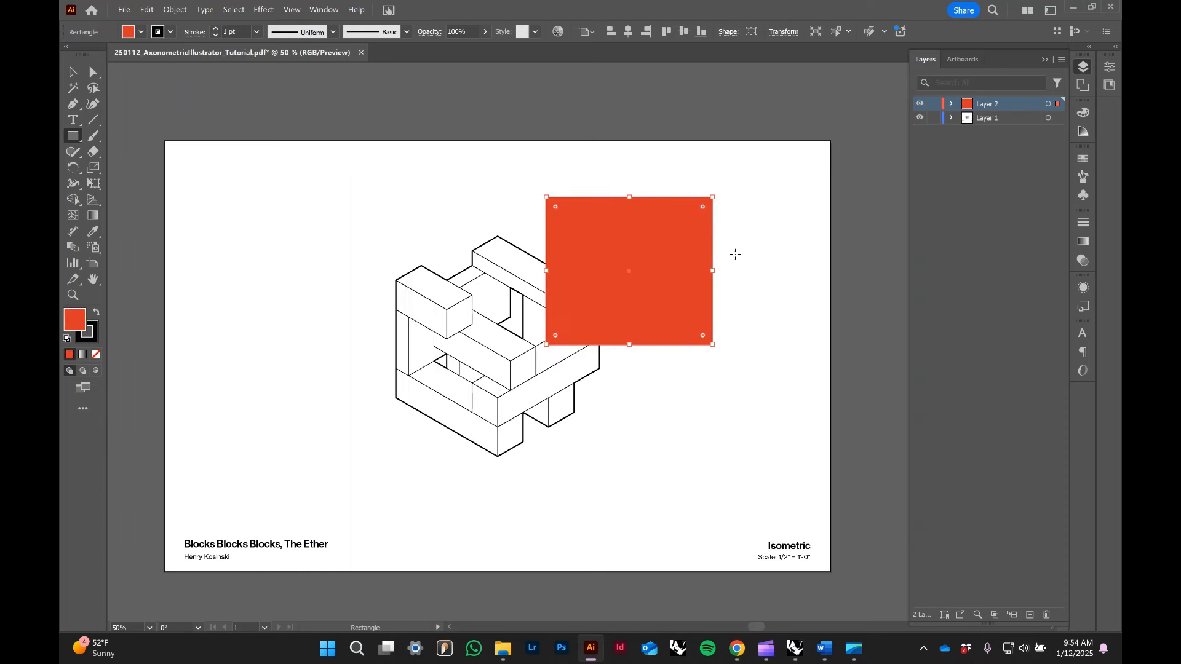
- Move the red rectangle further over the blocks and reorder Layer 2 below Layer 1
key("v")
left_click_drag(659, 274, 626, 280)
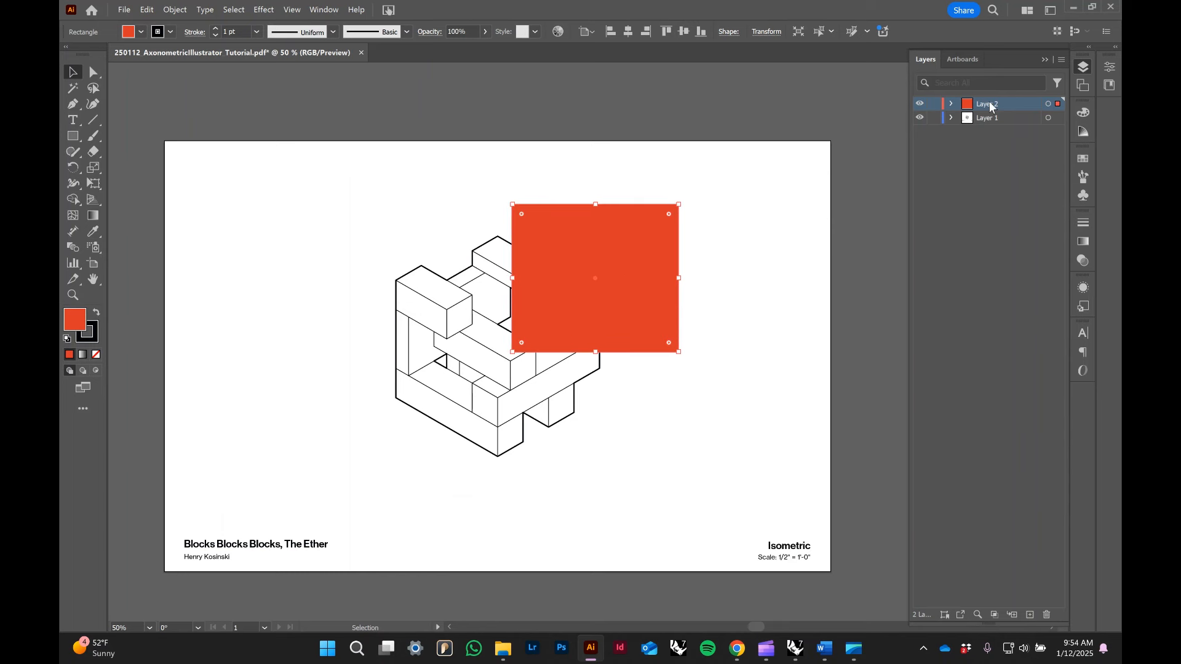
left_click(981, 152)
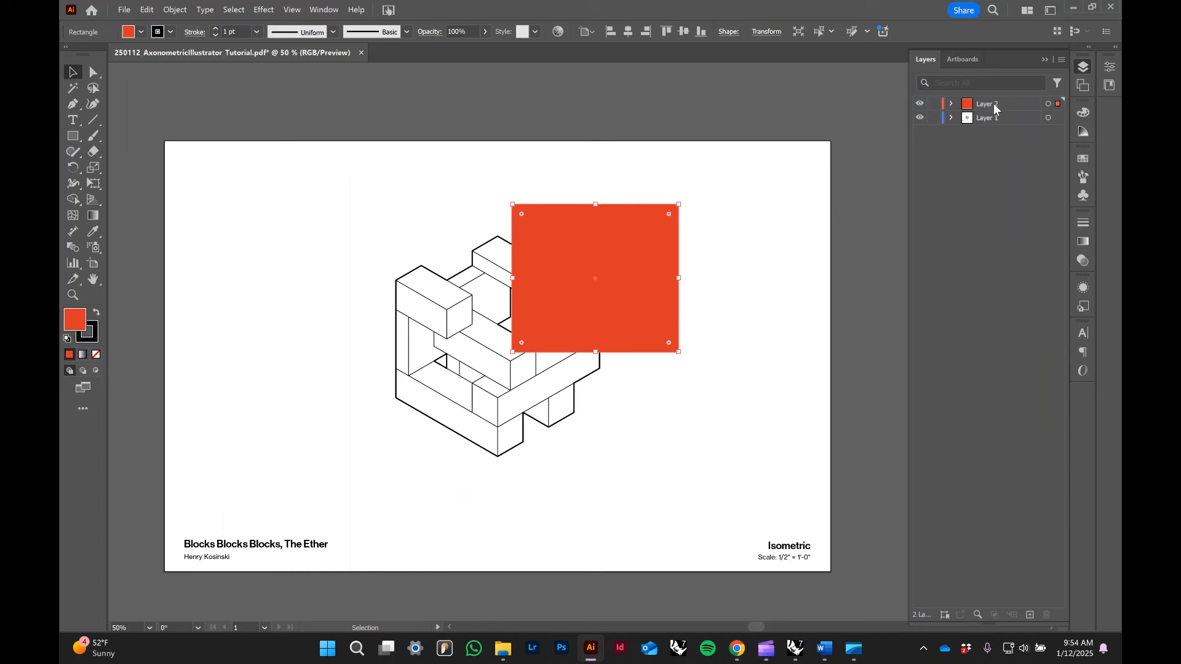
left_click(764, 298)
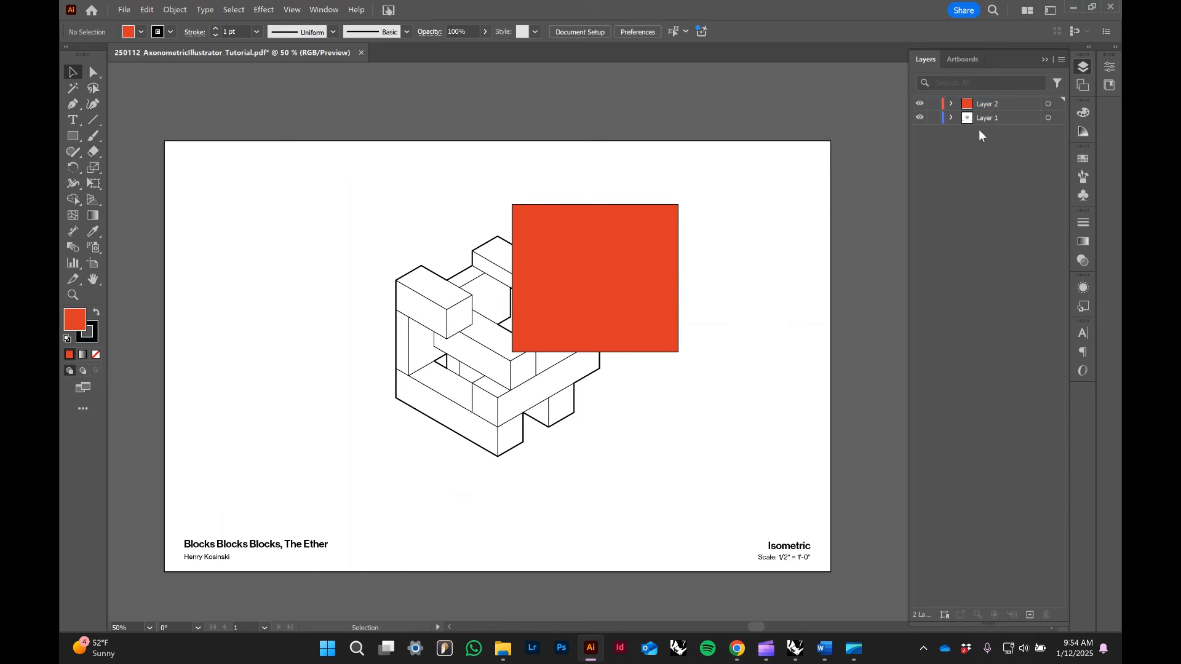
left_click(993, 107)
left_click_drag(984, 121, 985, 131)
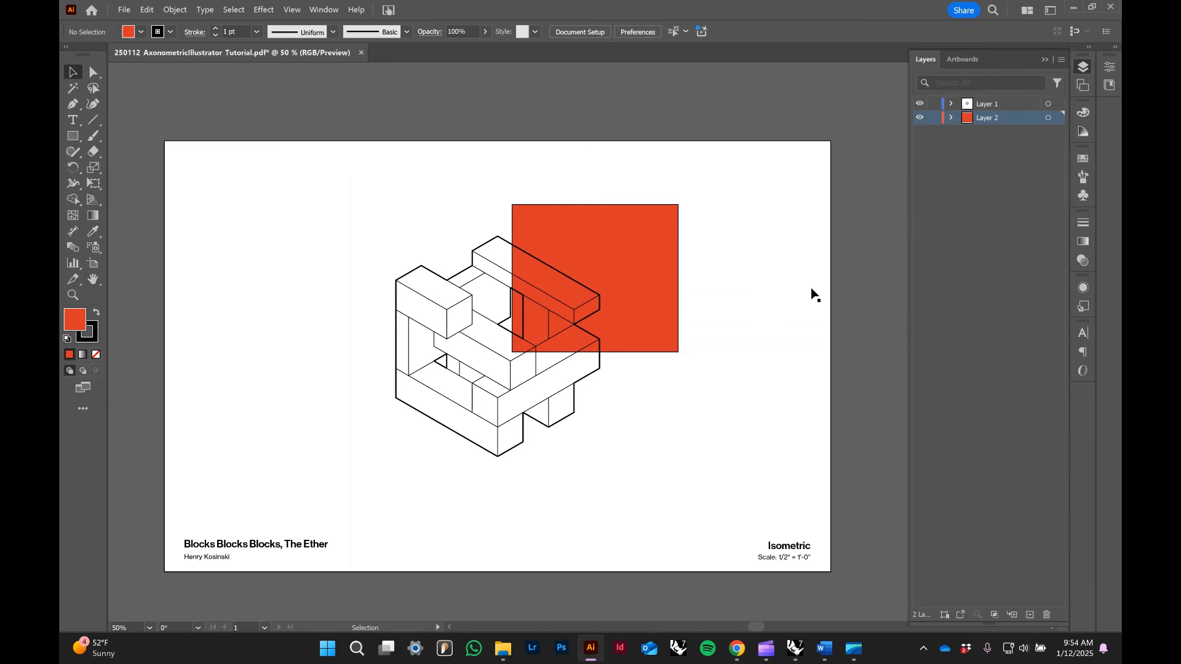
- Move the red rectangle clear of the blocks and delete Layer 2 together with its contents
left_click_drag(675, 340, 743, 277)
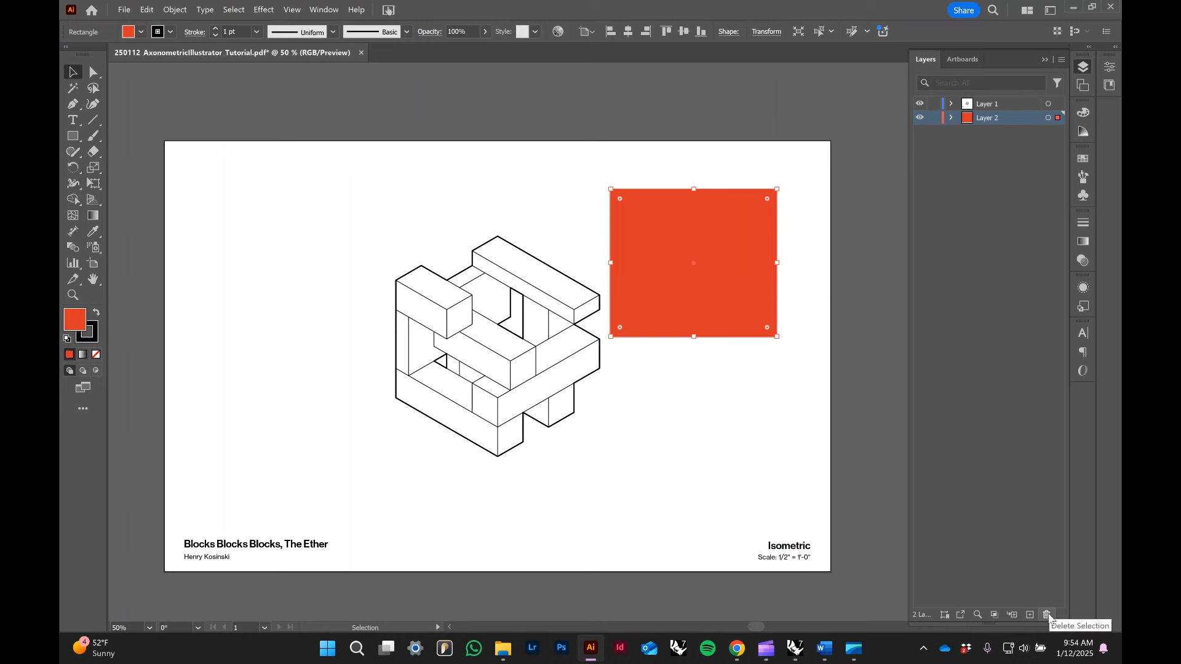
left_click(1048, 616)
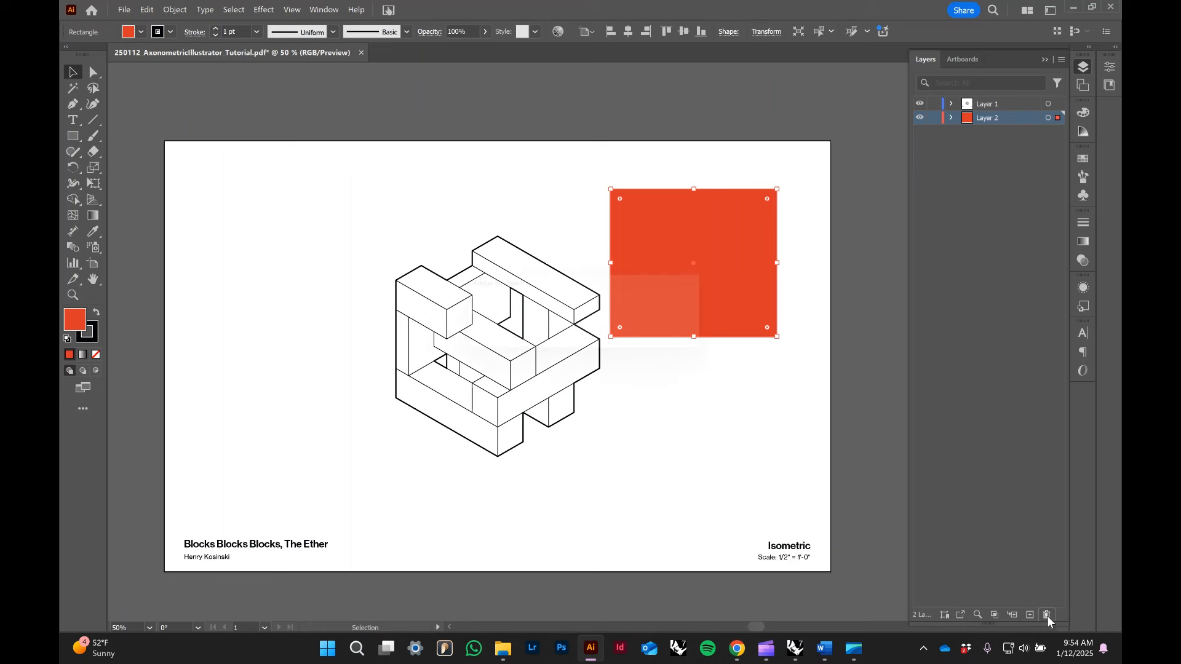
left_click(630, 341)
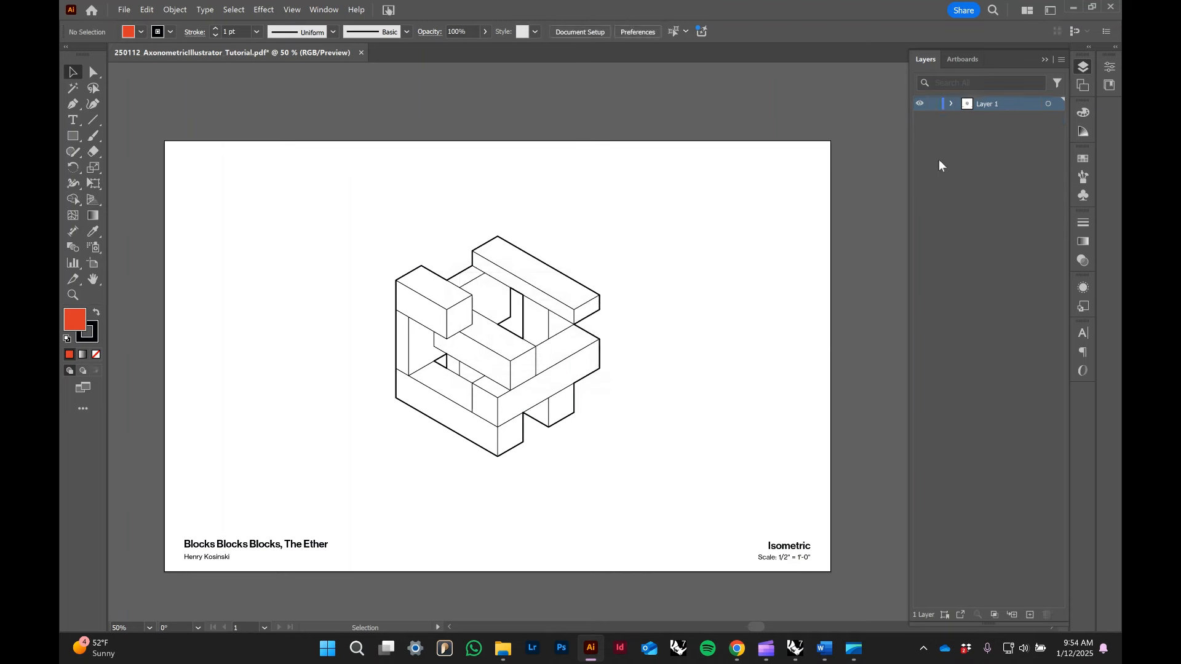
- Expand Layer 1 and toggle the visibility of its first two clip groups to identify what each contains
left_click(952, 104)
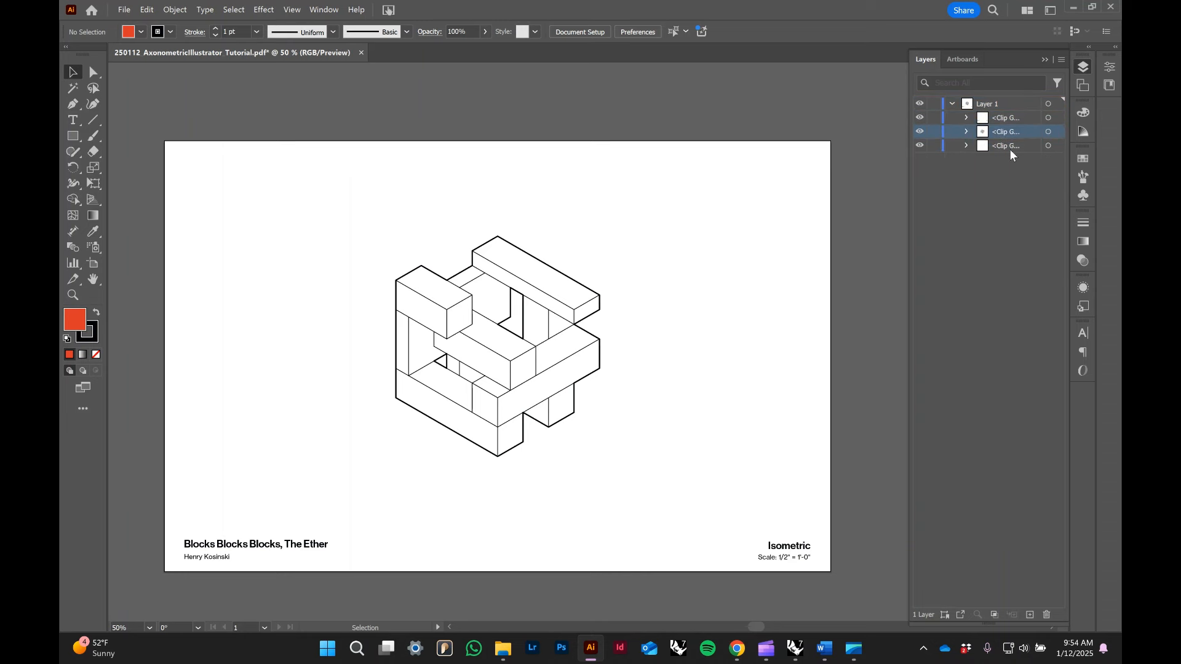
left_click(921, 119)
left_click(921, 119)
left_click(921, 119)
left_click(921, 119)
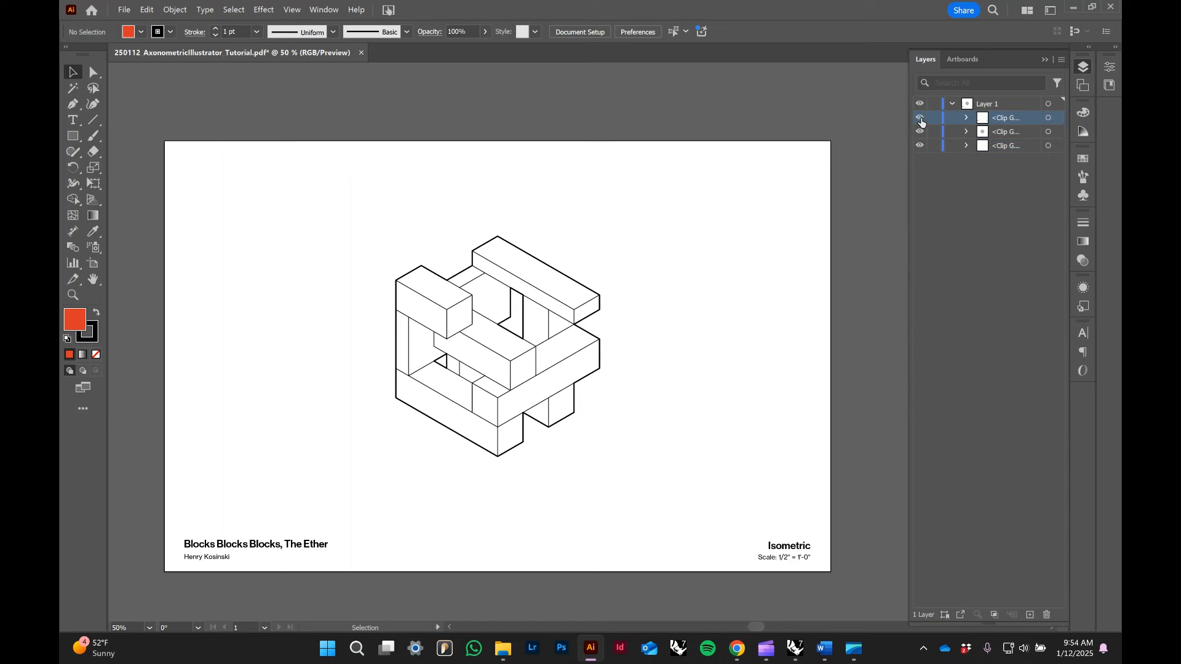
left_click(921, 121)
left_click(921, 121)
left_click(922, 133)
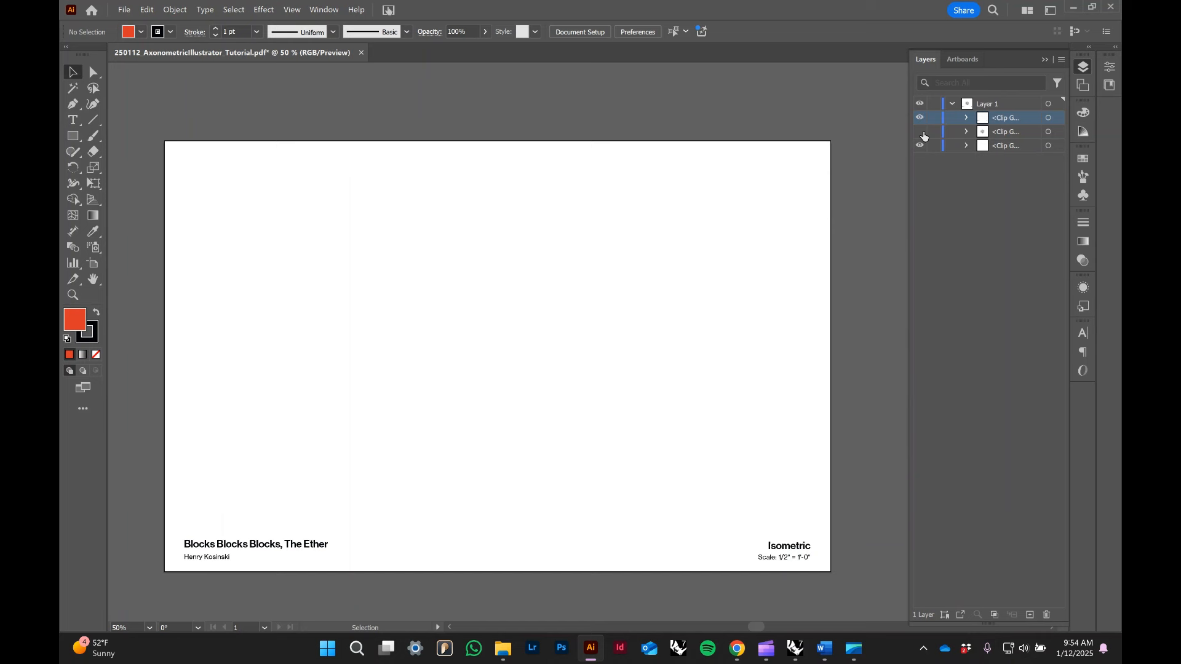
left_click(922, 133)
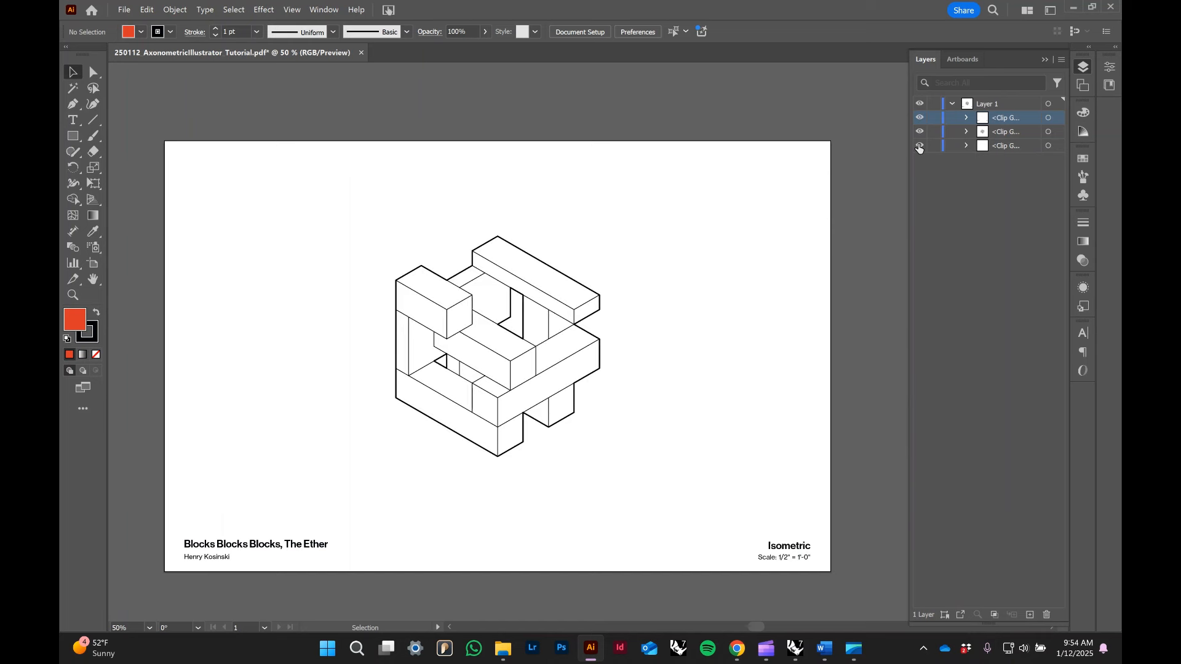
- Inspect the contents of the lowest clip group in Layer 1 and hide that group
left_click(1021, 147)
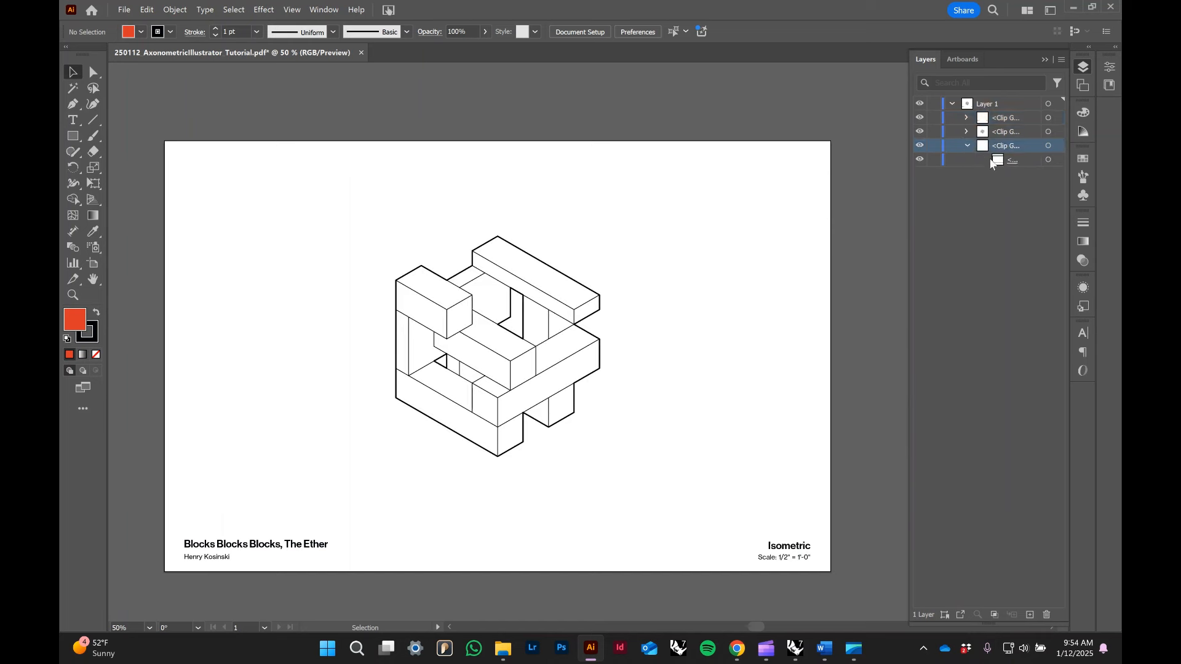
left_click(1026, 162)
left_click(921, 161)
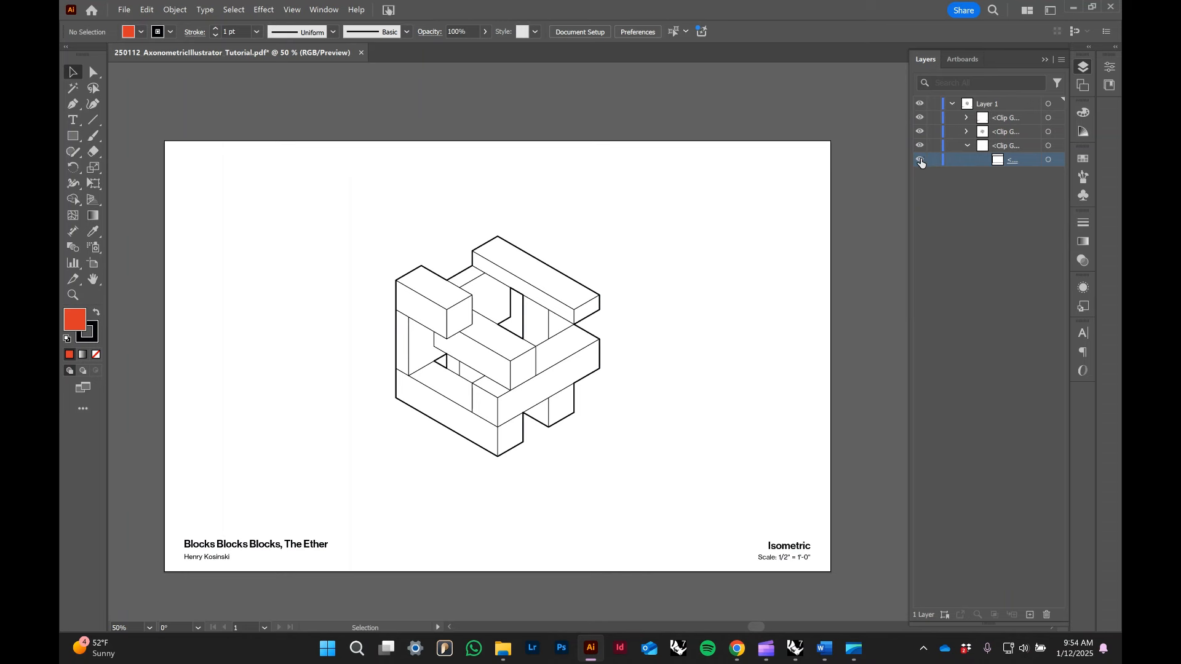
left_click(967, 146)
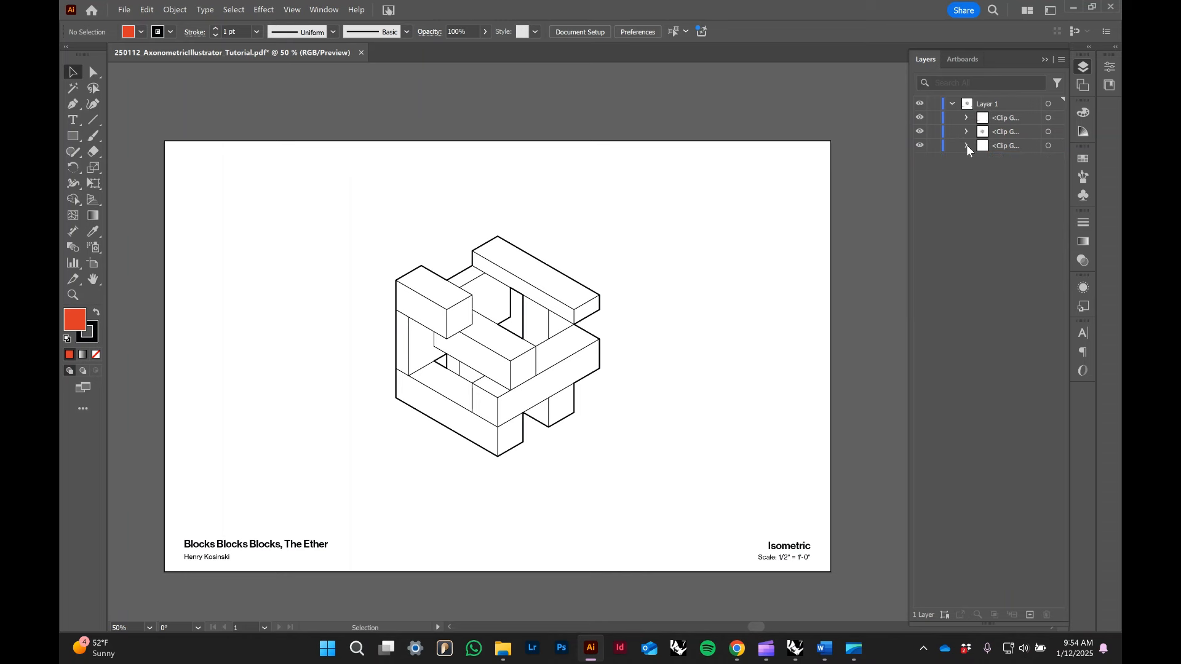
left_click(921, 146)
- Create a new layer, Layer 2, and place it below Layer 1
left_click(1011, 130)
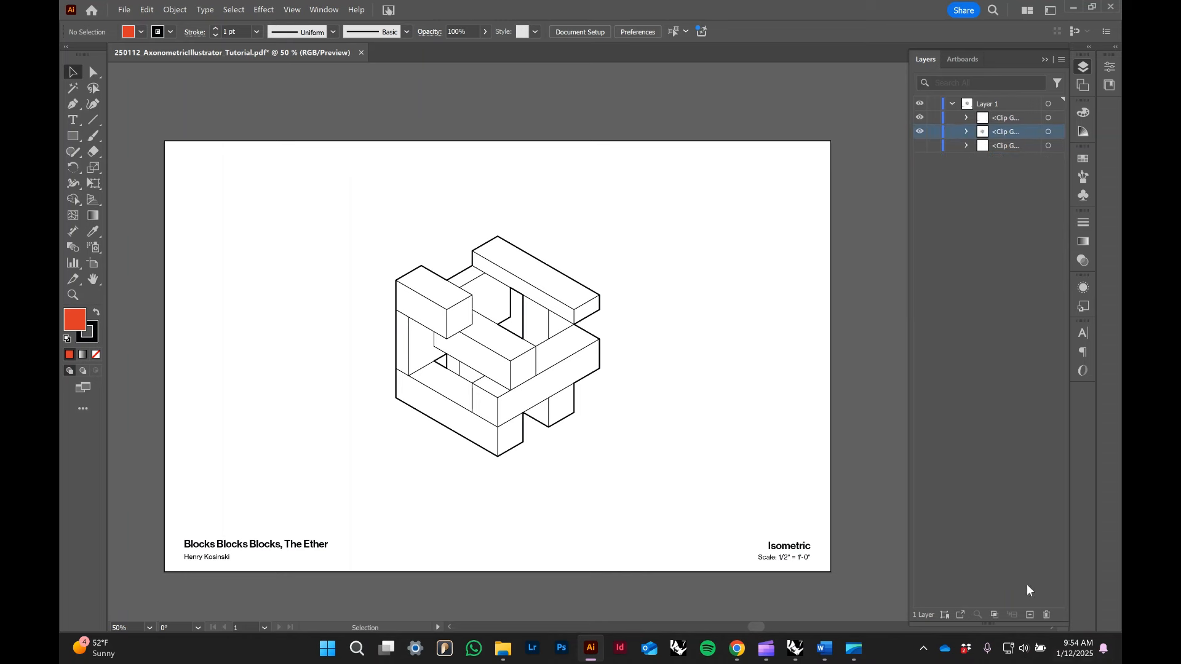
left_click(1030, 614)
left_click(953, 117)
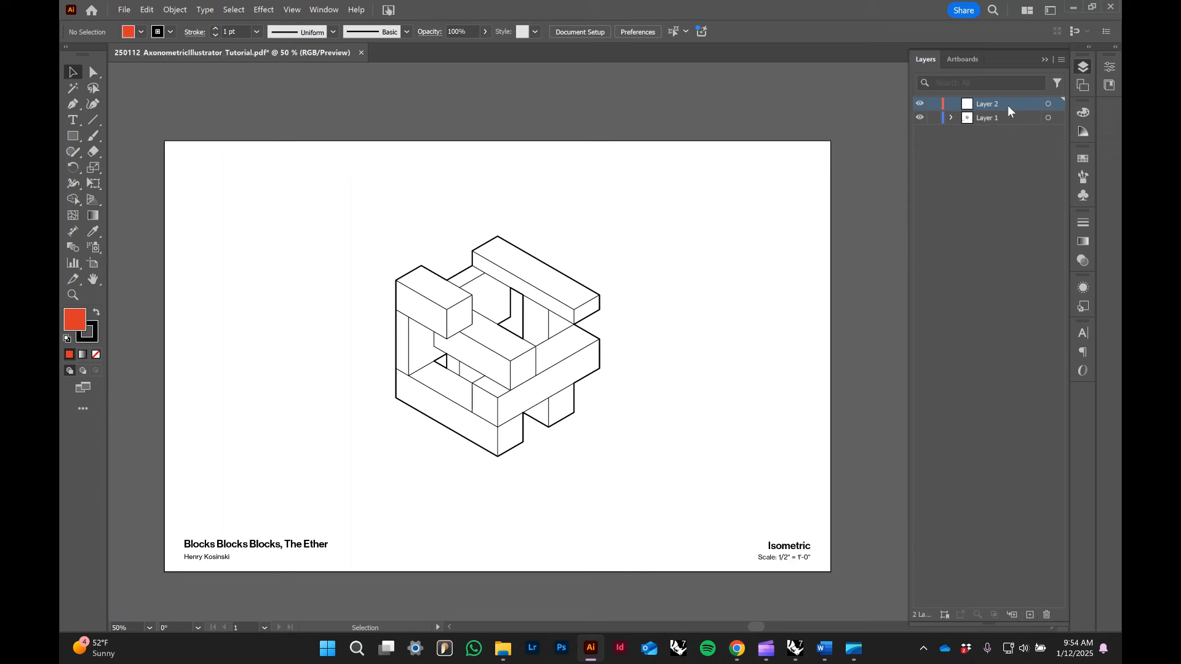
left_click_drag(1007, 105, 976, 128)
- Transfer the clip group containing the block drawing from Layer 1 to Layer 2, check its placement and collapse both layers
left_click(953, 104)
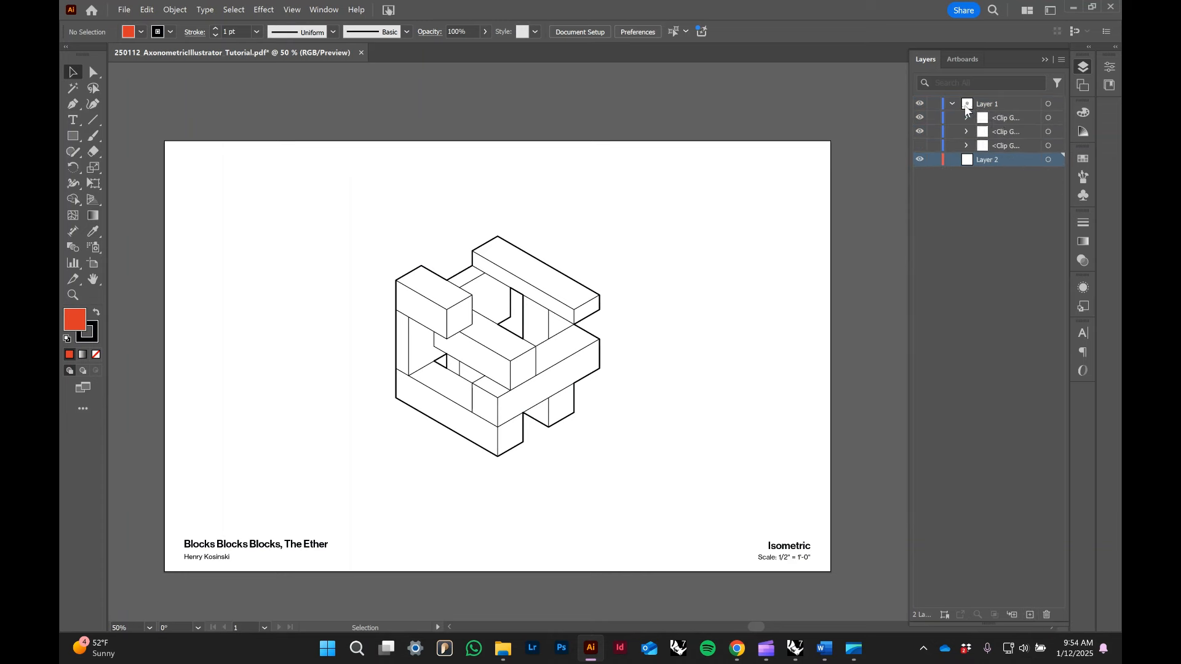
left_click(1002, 131)
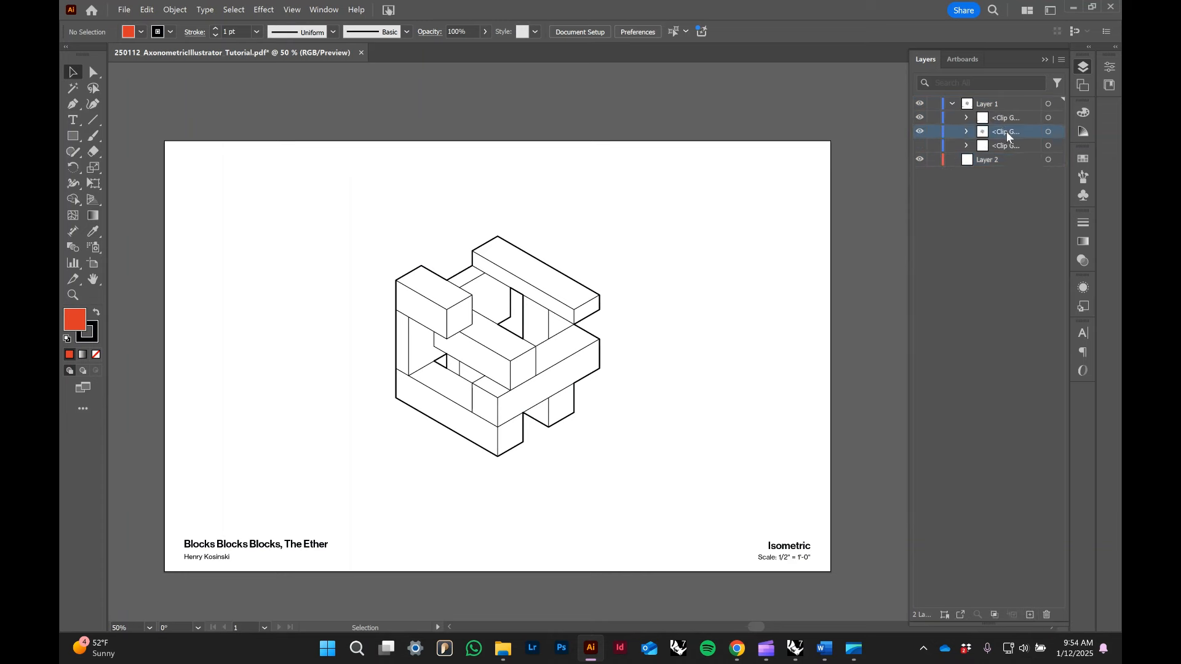
left_click(1050, 135)
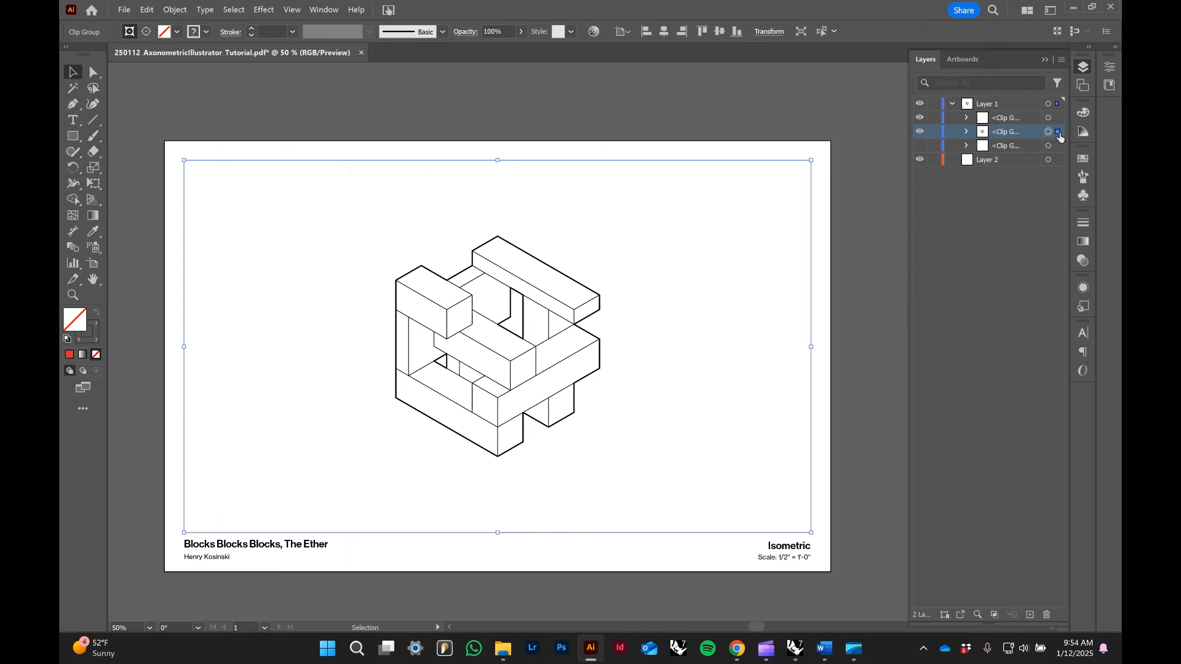
left_click_drag(1059, 132, 1062, 162)
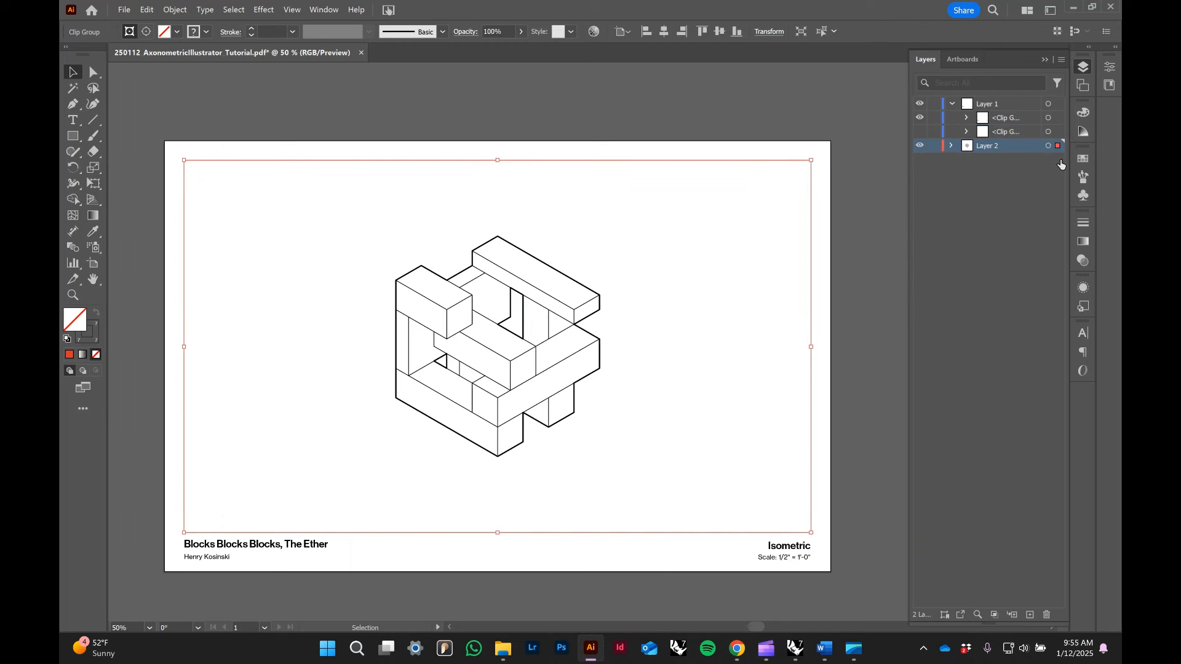
left_click(952, 146)
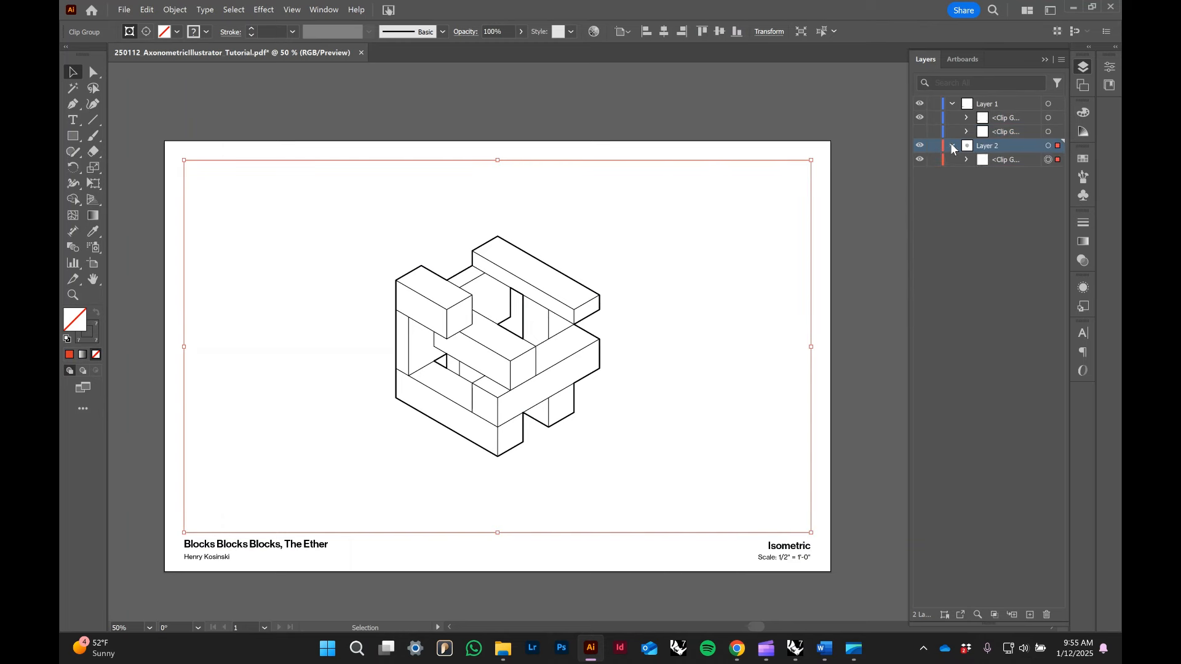
left_click(982, 206)
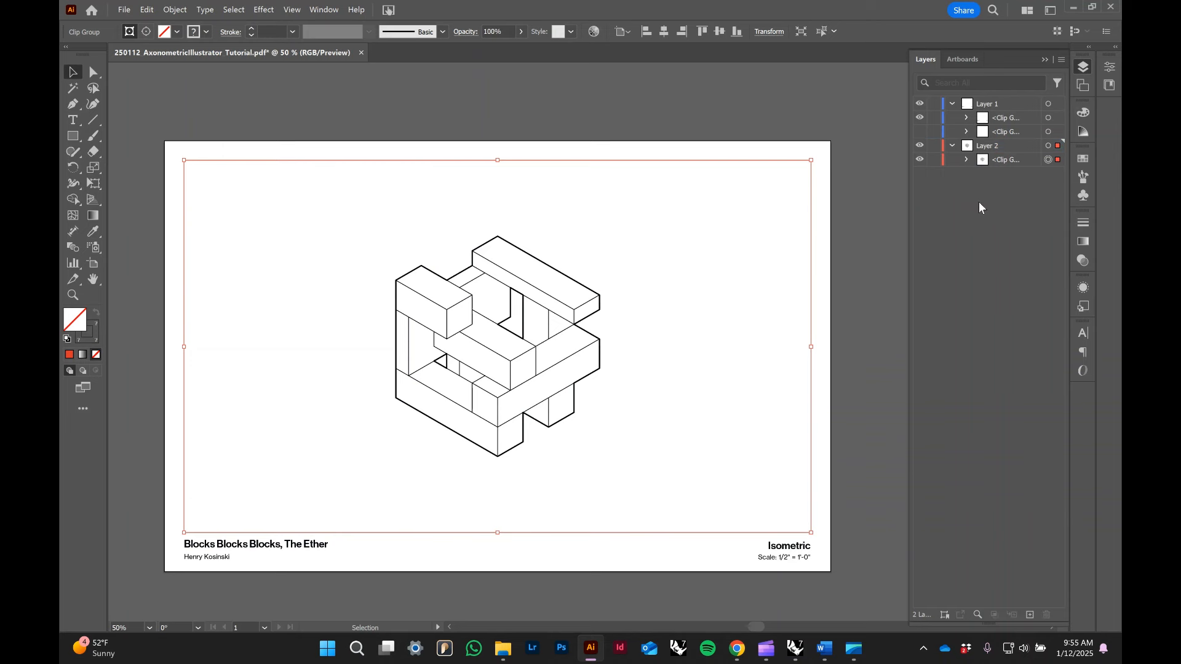
left_click(954, 146)
left_click(952, 104)
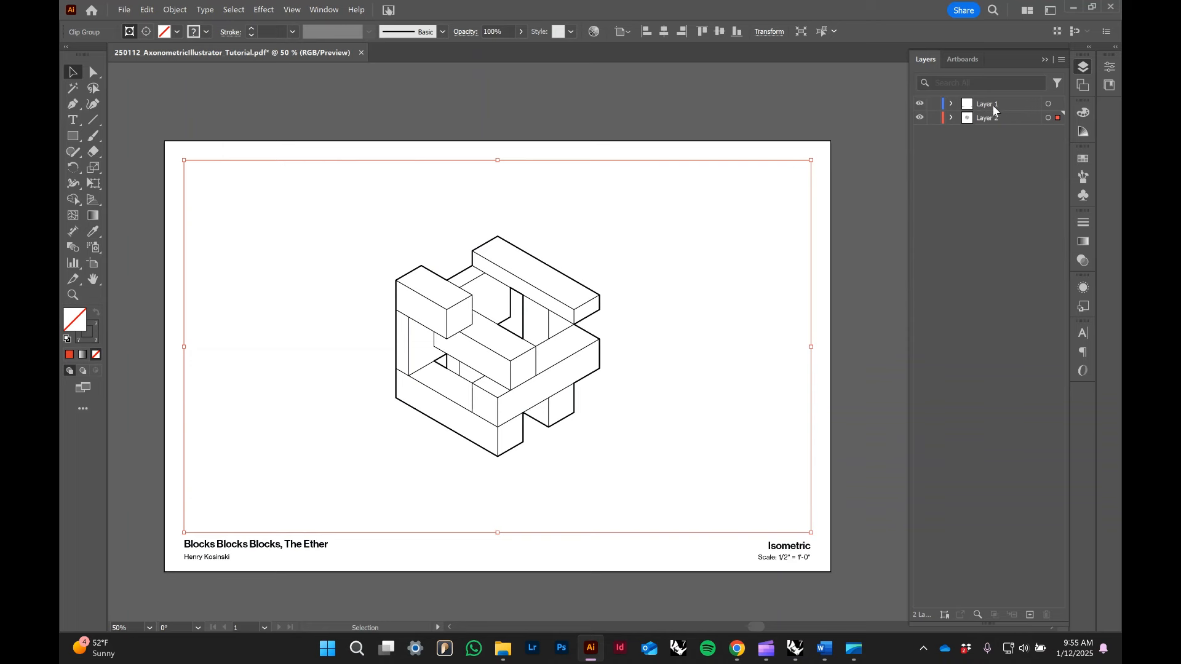
- Rename Layer 1 as Text, toggling its visibility to check what it contains
double_click(988, 103)
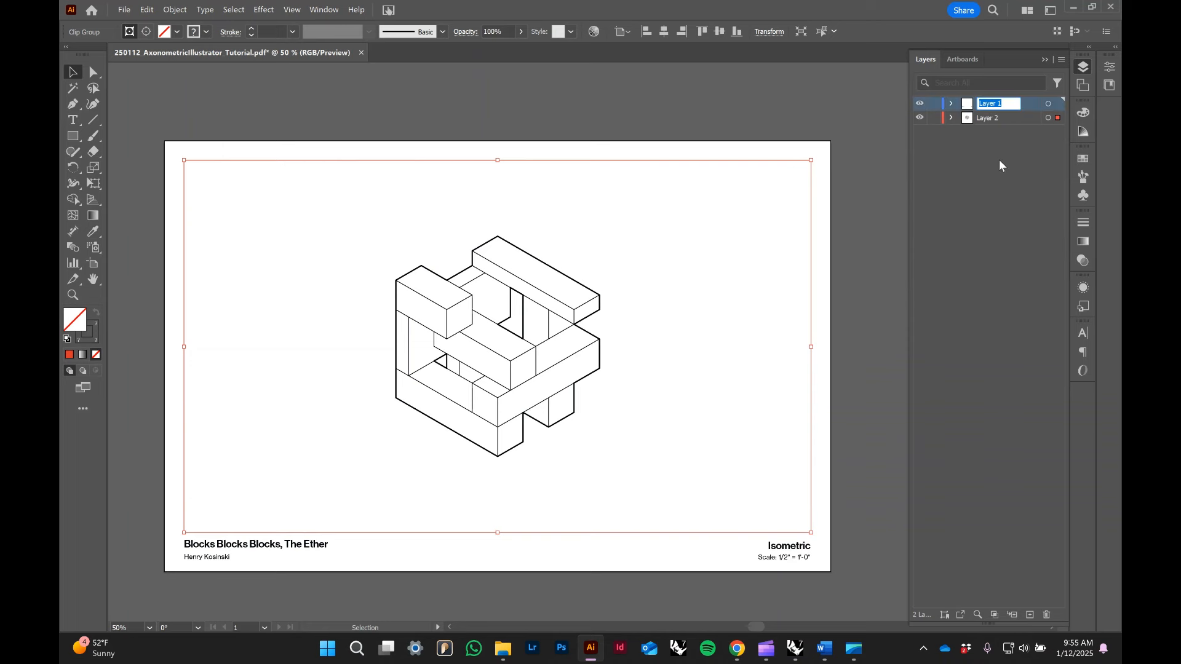
type("TExt")
key("Return")
left_click(921, 104)
left_click(921, 104)
left_click(921, 104)
left_click(921, 104)
double_click(982, 105)
type("Text")
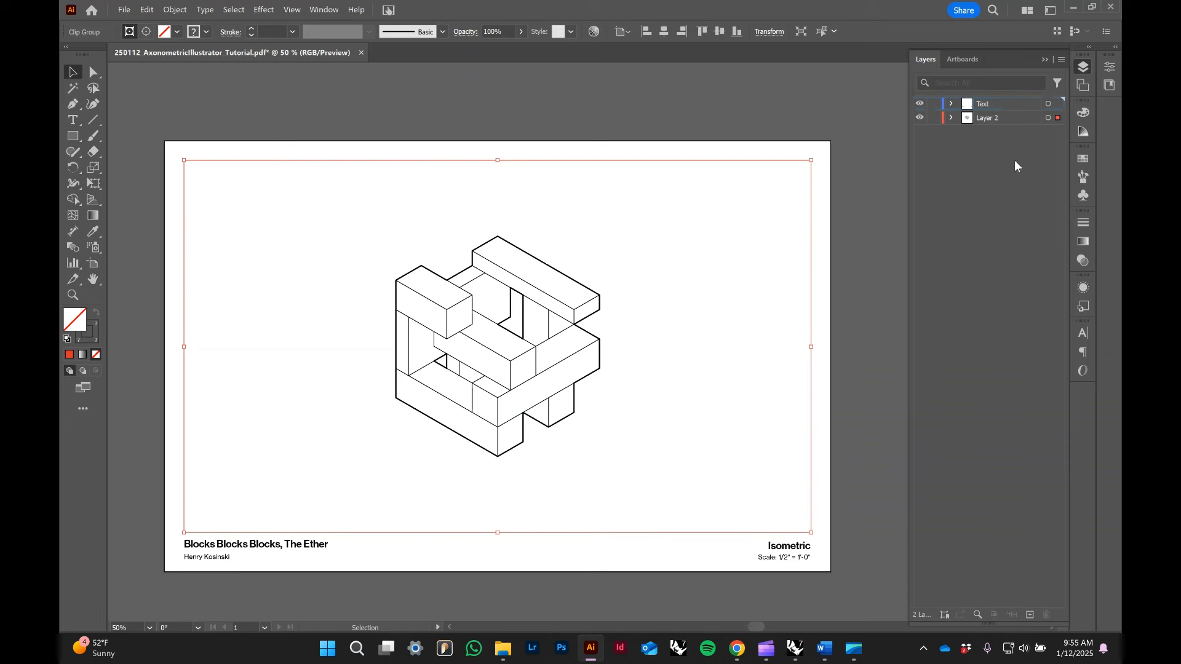
- Toggle the visibility of Layer 2 to check its contents and rename it as LineworkLayer
left_click(921, 118)
left_click(921, 117)
left_click(988, 123)
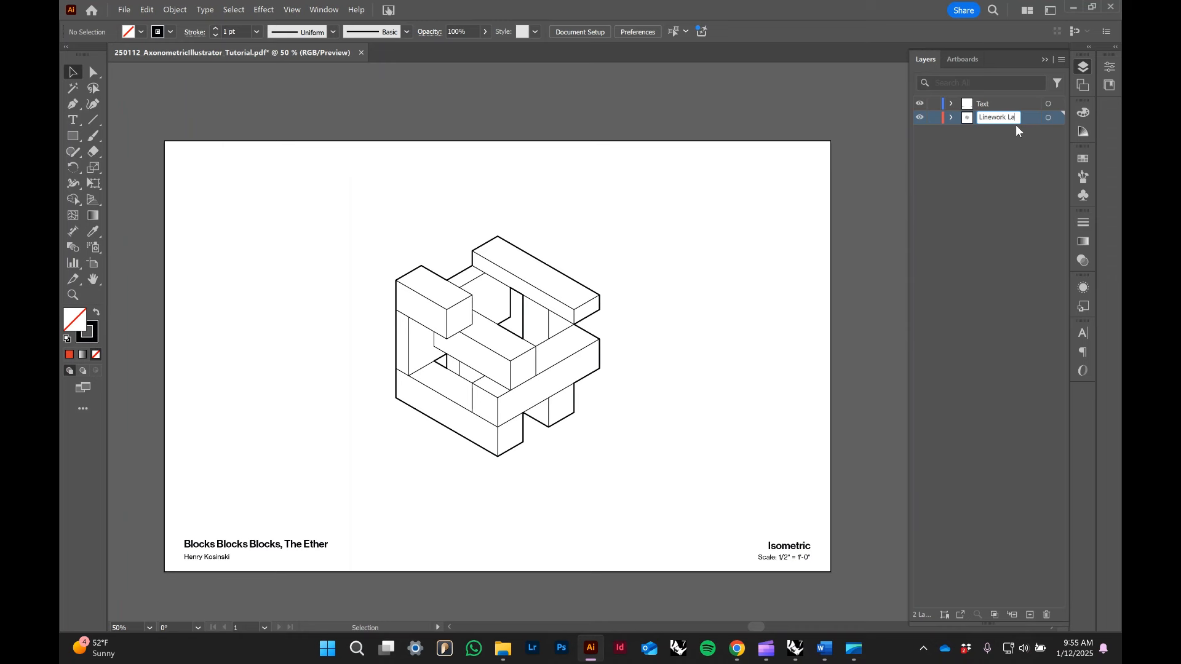
type("LineworkLayer")
left_click(965, 198)
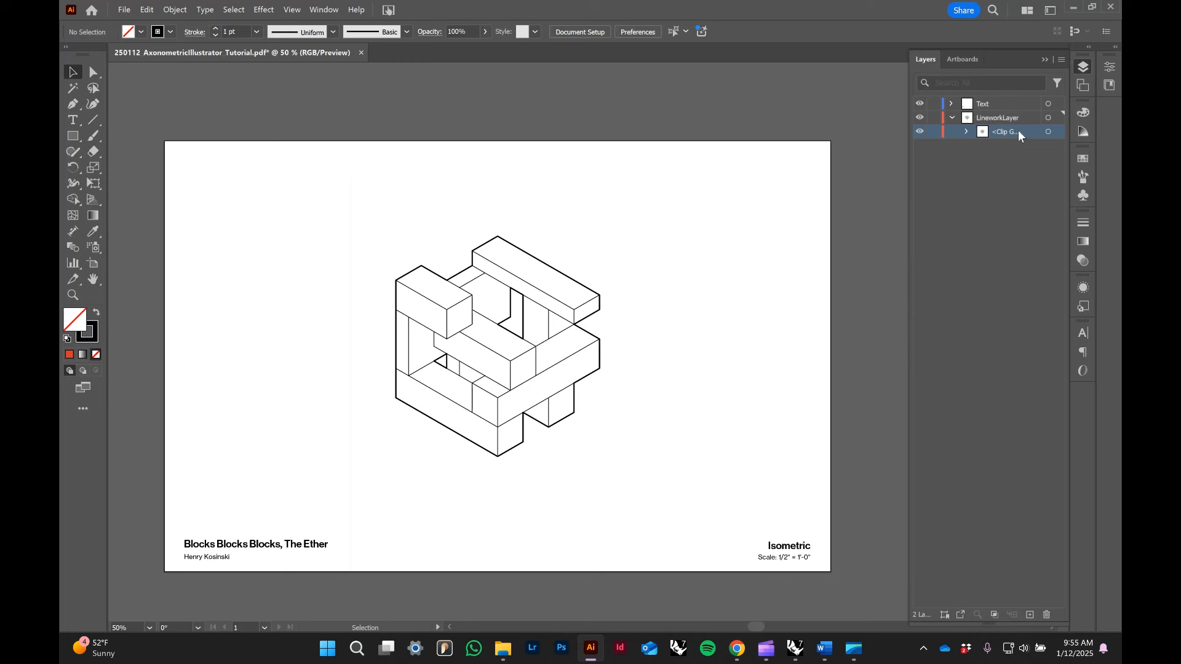
- Release the clipping mask of the clip group in LineworkLayer, collapse the layer and select the blocks' outer outline path
left_click(1049, 131)
right_click(594, 298)
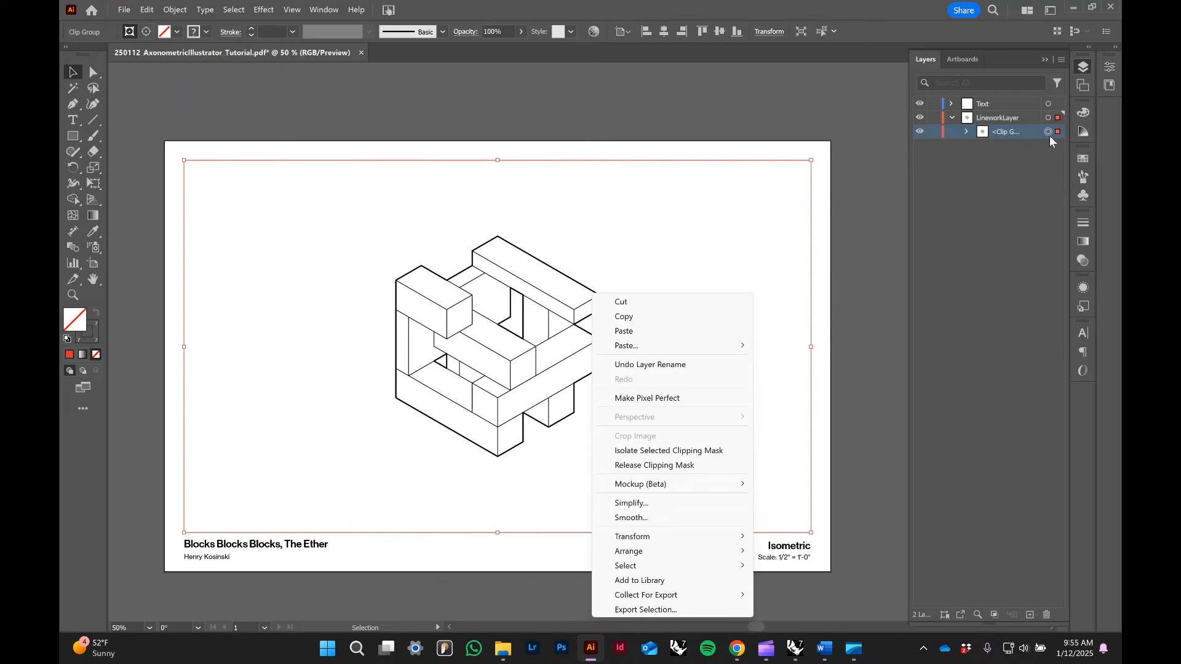
left_click(685, 467)
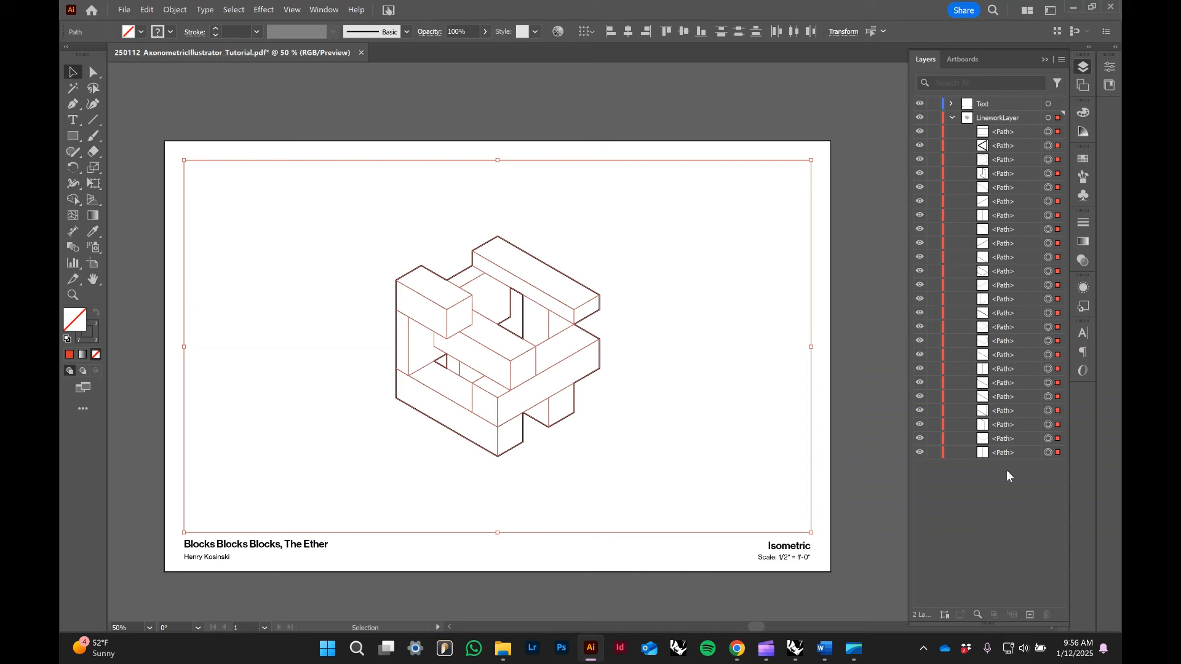
left_click(856, 445)
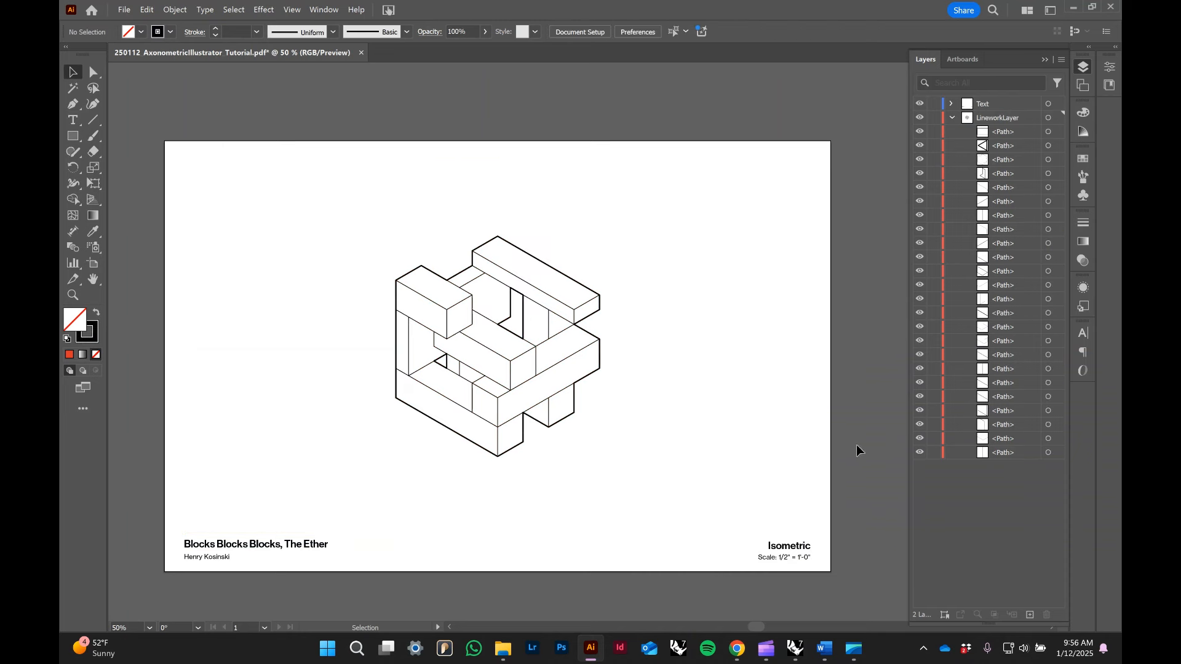
left_click(954, 117)
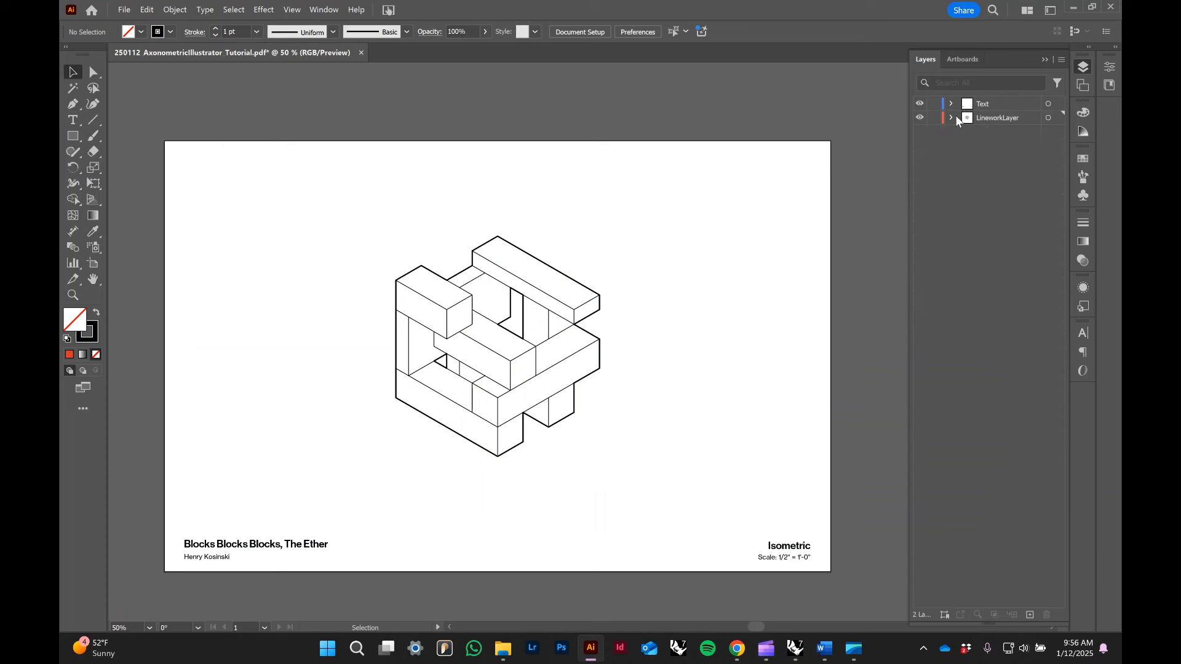
left_click(555, 274)
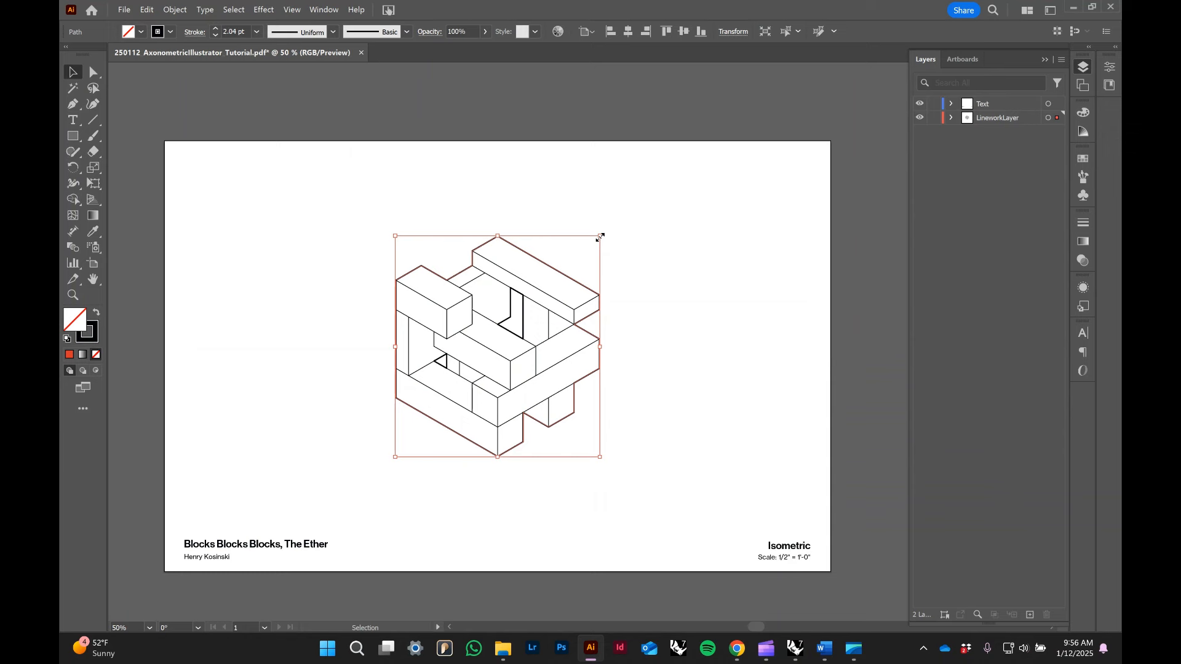
- Select the short vertical edge under the upper block and examine its stroke weight and colour
left_click(672, 246)
scroll(557, 341, "up", 1)
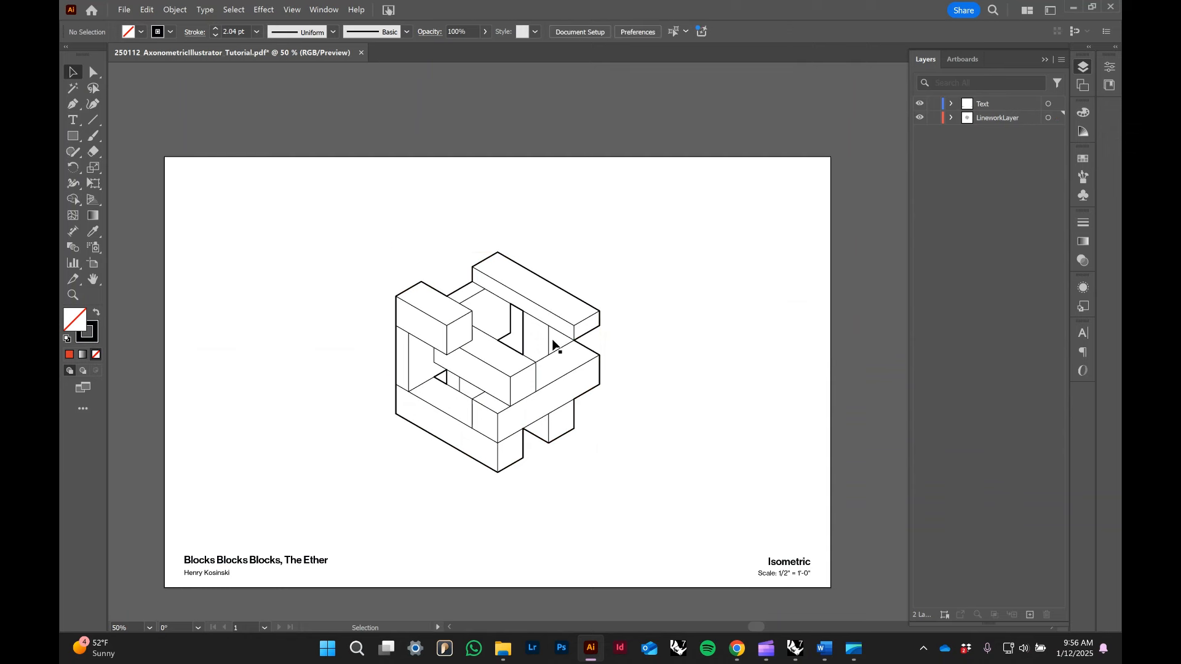
scroll(557, 343, "down", 1)
scroll(557, 343, "up", 1, "alt")
scroll(557, 343, "up", 2, "alt")
left_click(537, 304)
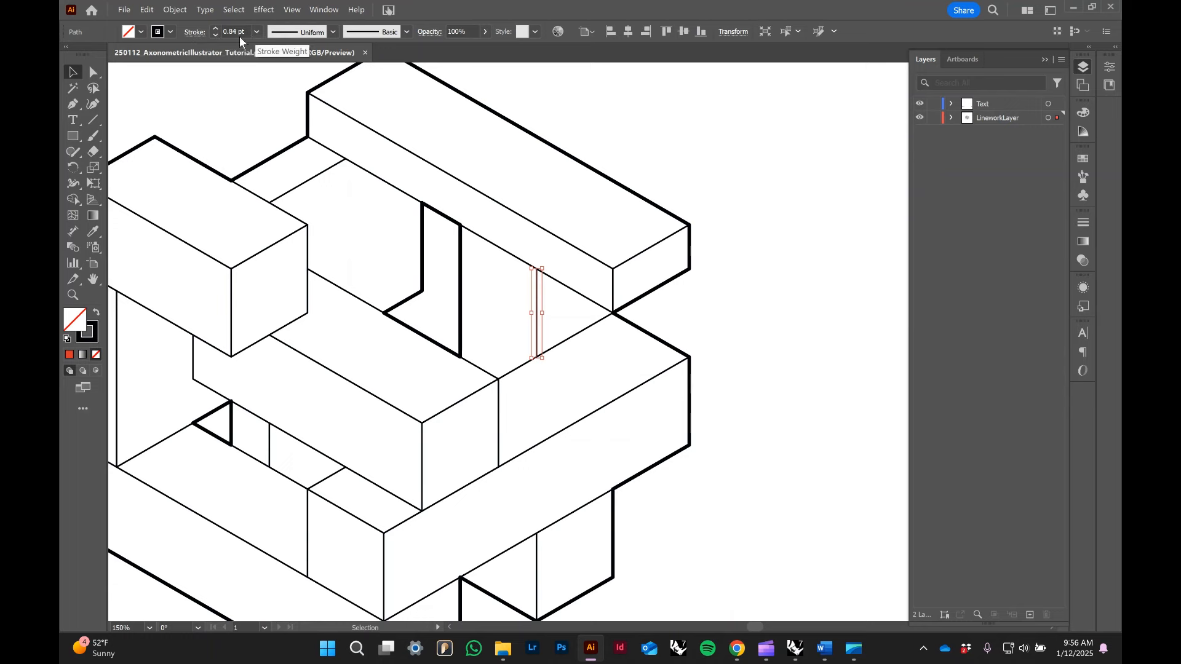
left_click(171, 32)
left_click(172, 32)
left_click(522, 316)
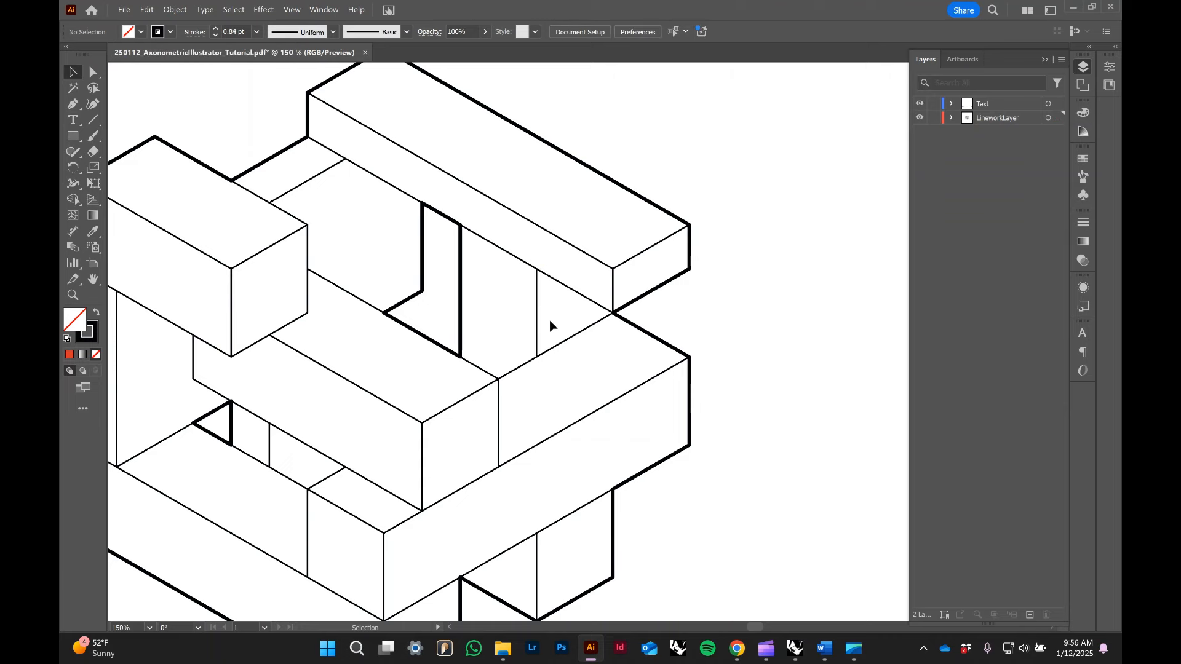
scroll(491, 375, "up", 1, "alt")
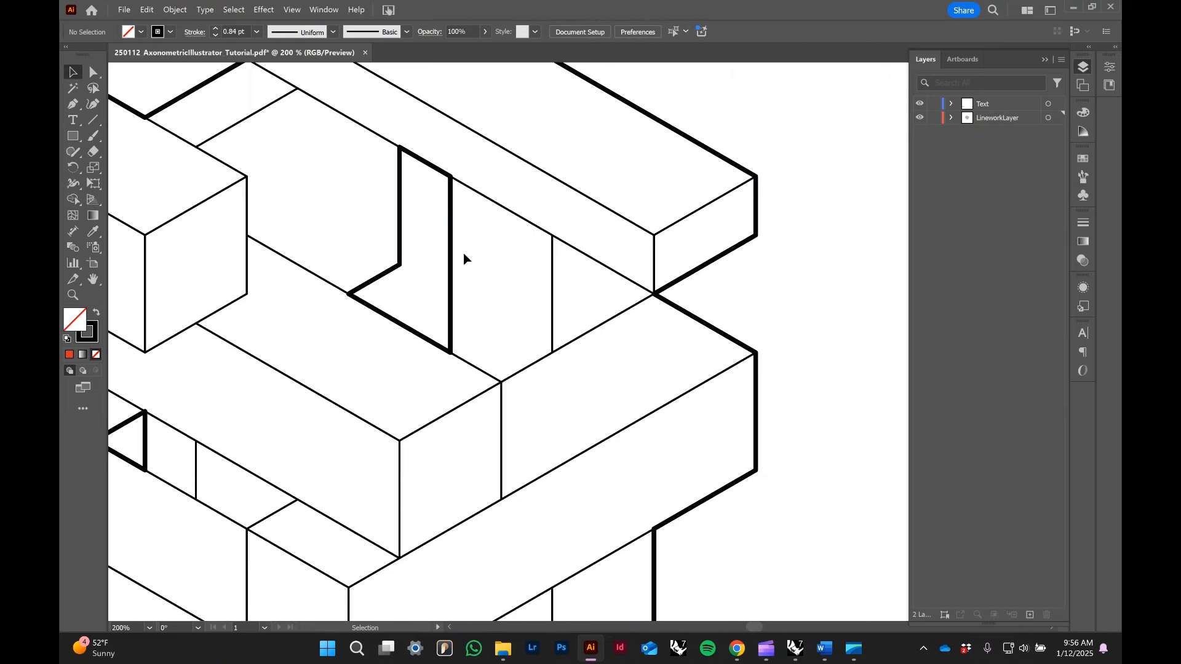
- Try raising the short vertical edge's stroke weight to 5 pt and lowering it to 1 pt
left_click(551, 294)
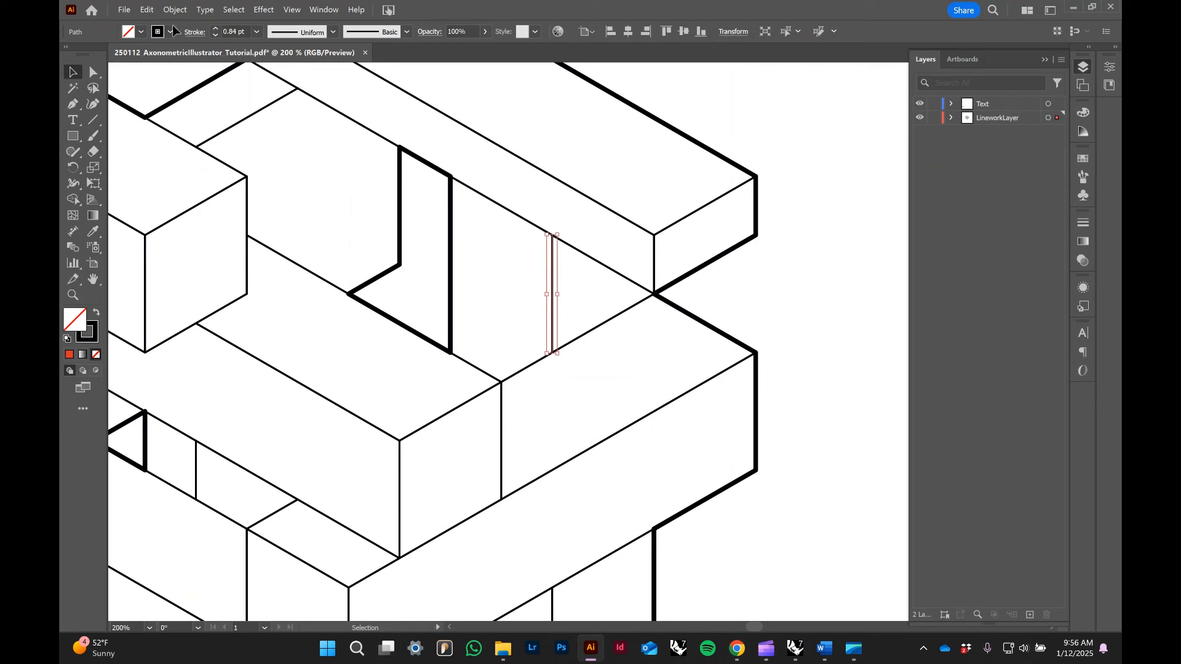
left_click(216, 28)
left_click(216, 28)
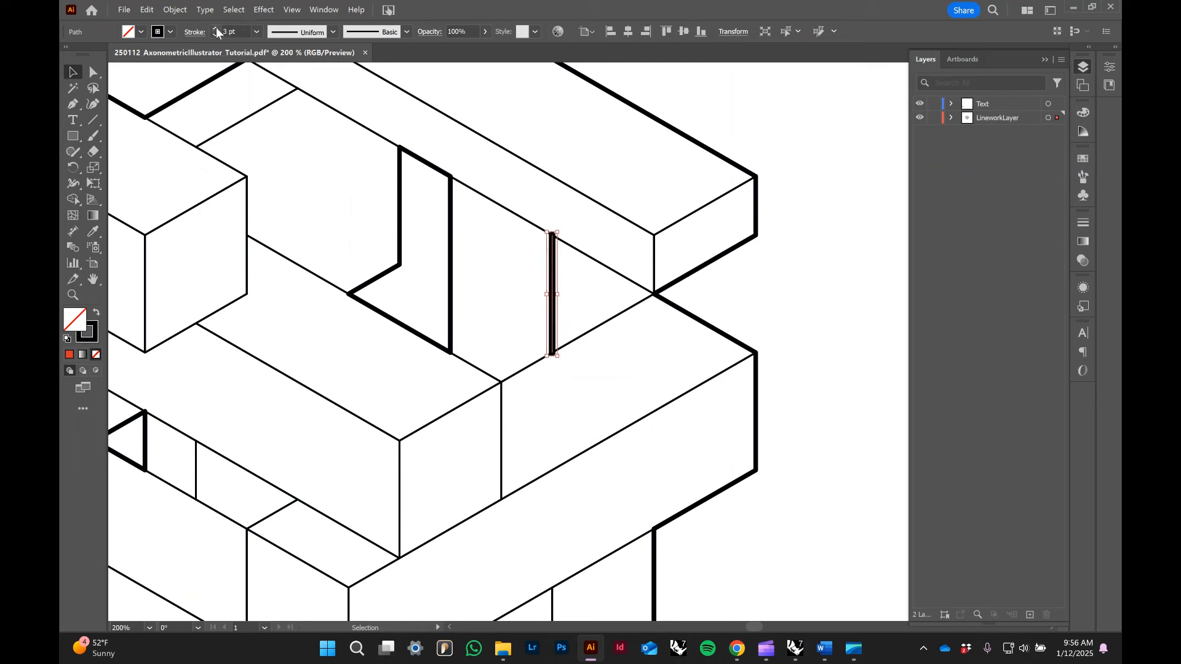
left_click(216, 27)
left_click(216, 28)
left_click(216, 28)
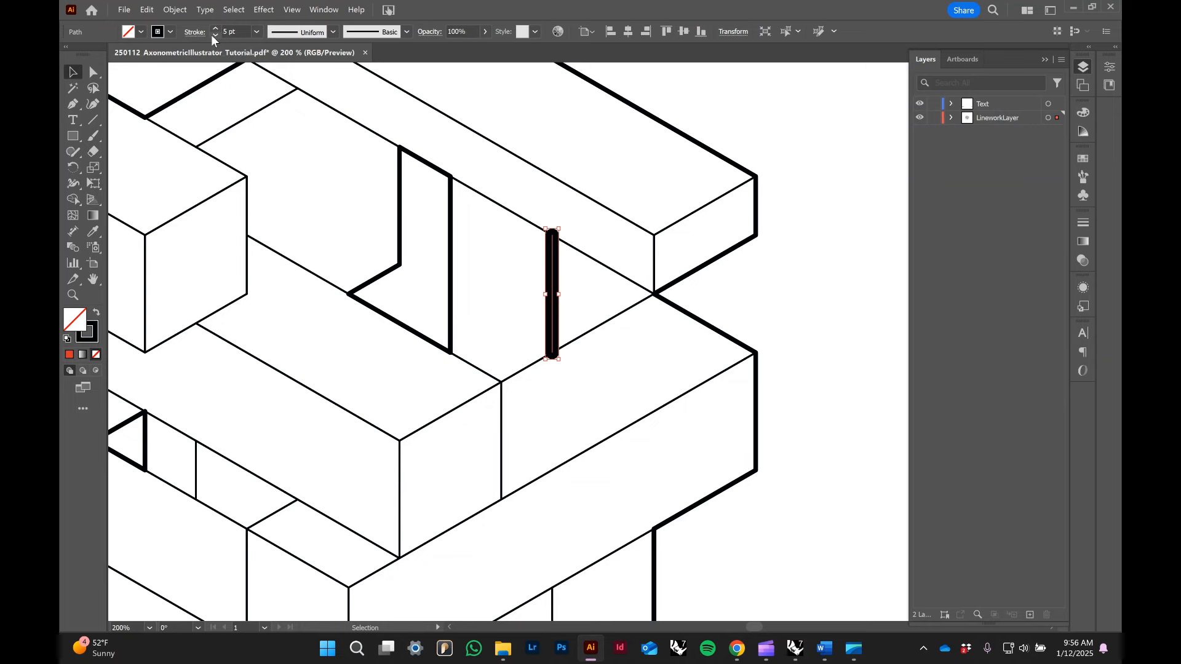
left_click(212, 35)
left_click(213, 35)
left_click(212, 36)
left_click(213, 36)
left_click(213, 35)
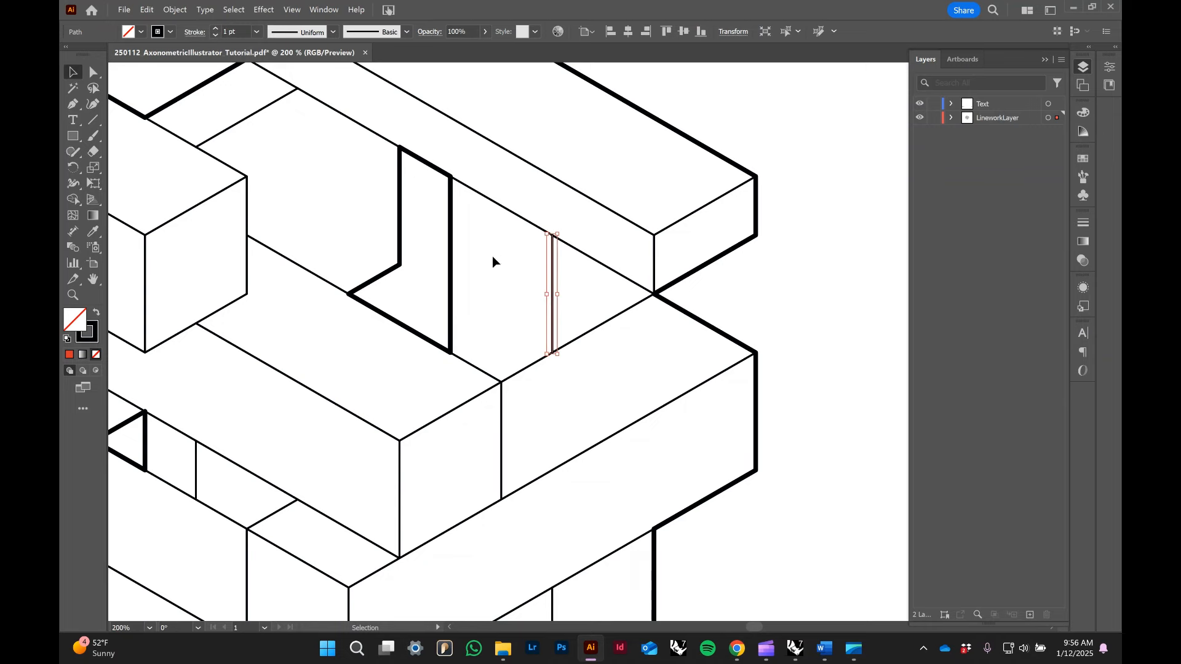
- Undo the stroke weight changes on the short vertical edge and deselect it
key("ctrl+z")
key("ctrl+z")
key("ctrl+z")
key("ctrl+z")
key("ctrl+z")
key("ctrl+shift+z")
key("ctrl+shift+z")
key("ctrl+shift+z")
key("ctrl+shift+z")
key("ctrl+shift+z")
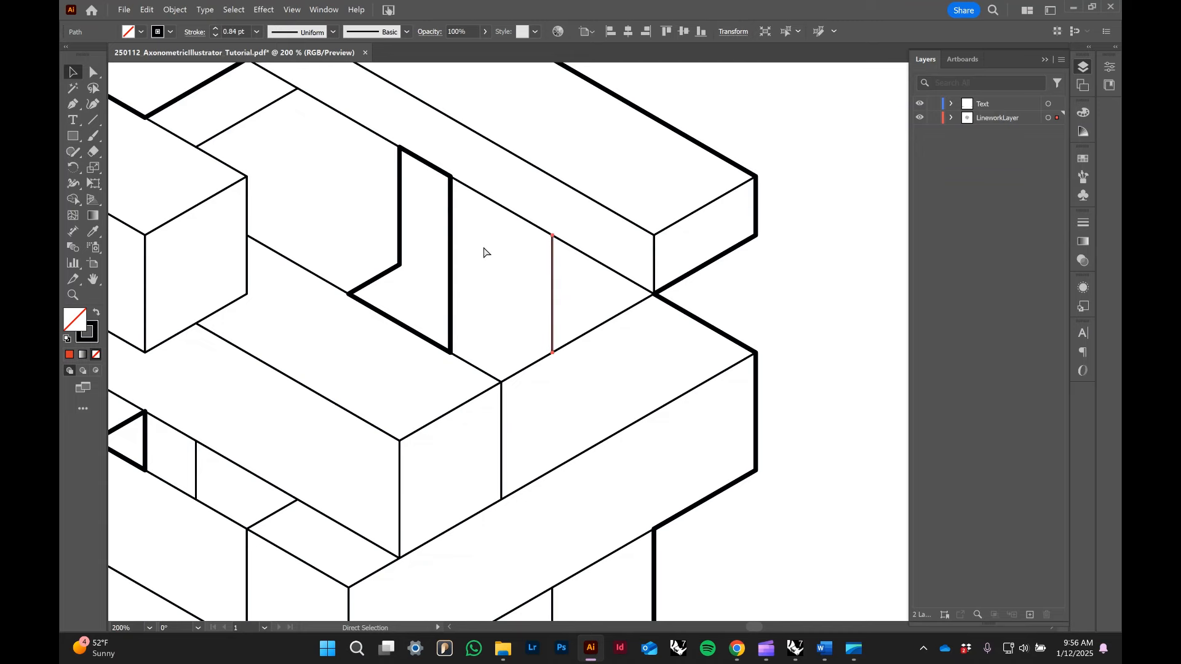
left_click(483, 246)
scroll(493, 261, "down", 1)
scroll(494, 261, "down", 3, "alt")
mouse_move(464, 265)
left_mouse_down()
mouse_move(562, 343)
mouse_move(463, 295)
mouse_move(480, 312)
left_mouse_up()
scroll(463, 295, "down", 1, "alt")
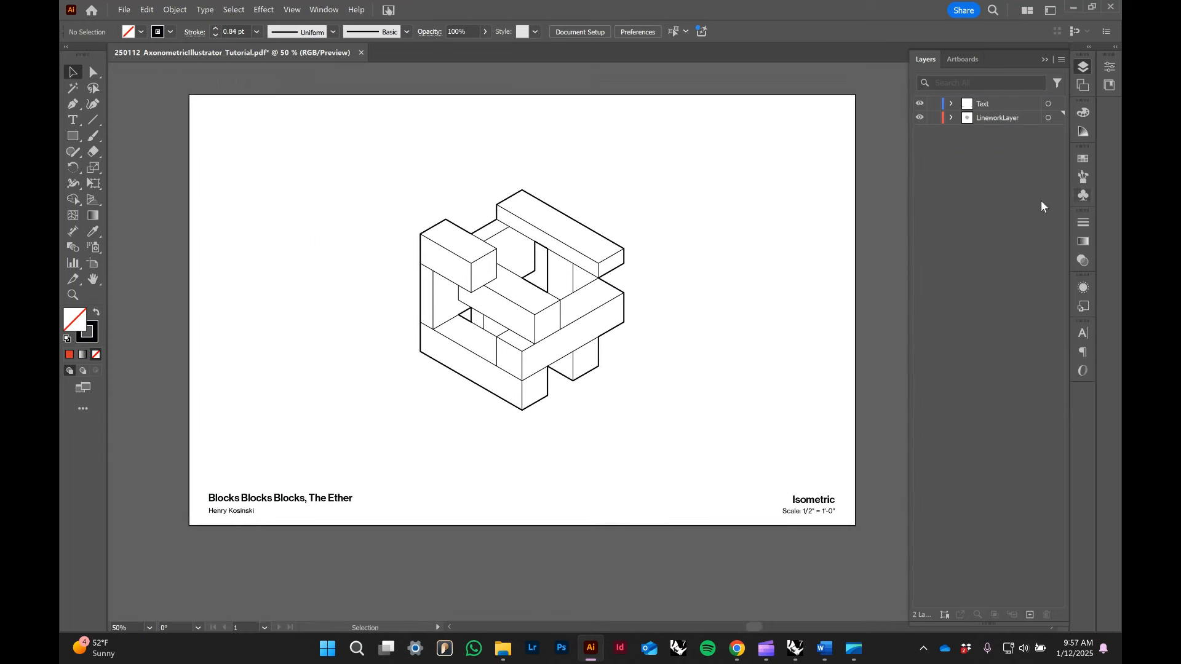
- Duplicate LineworkLayer beneath the original and delete the copy with its artwork
left_click(1004, 119)
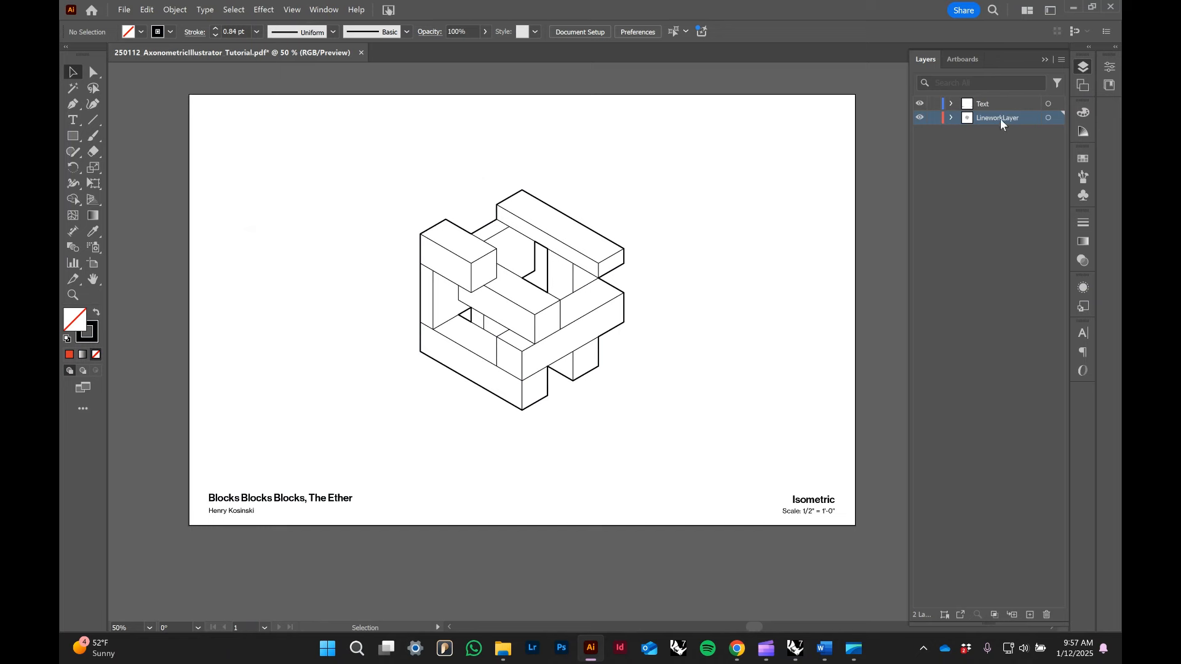
left_click(998, 117, "alt")
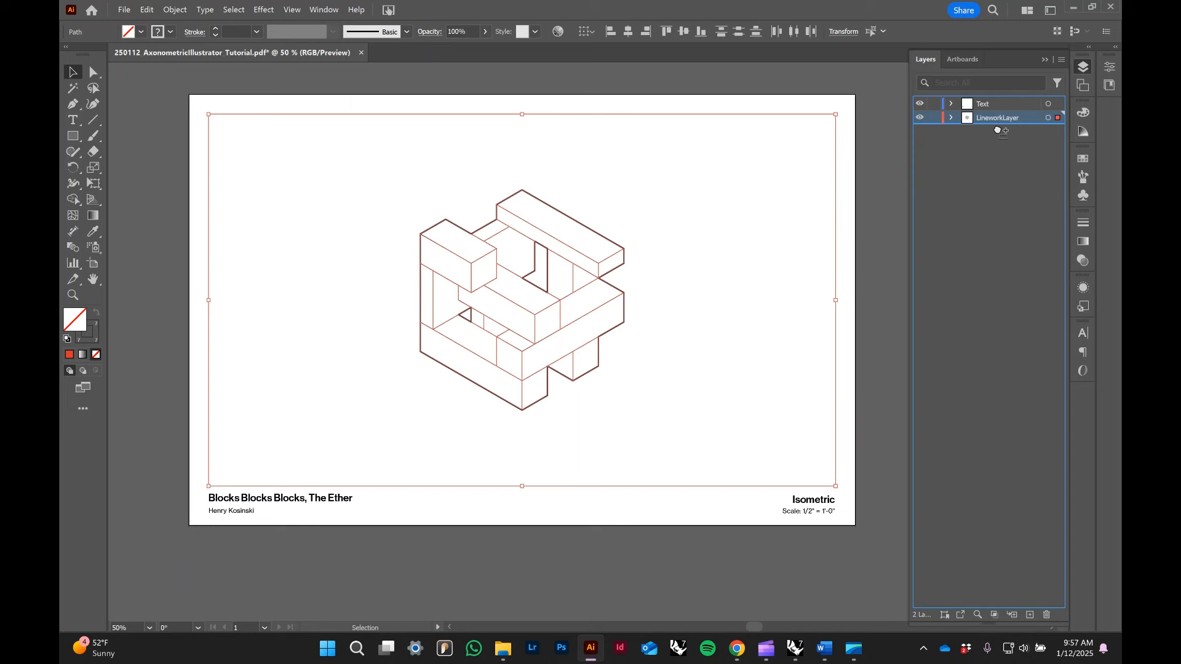
left_click_drag(998, 134, 998, 147, "alt")
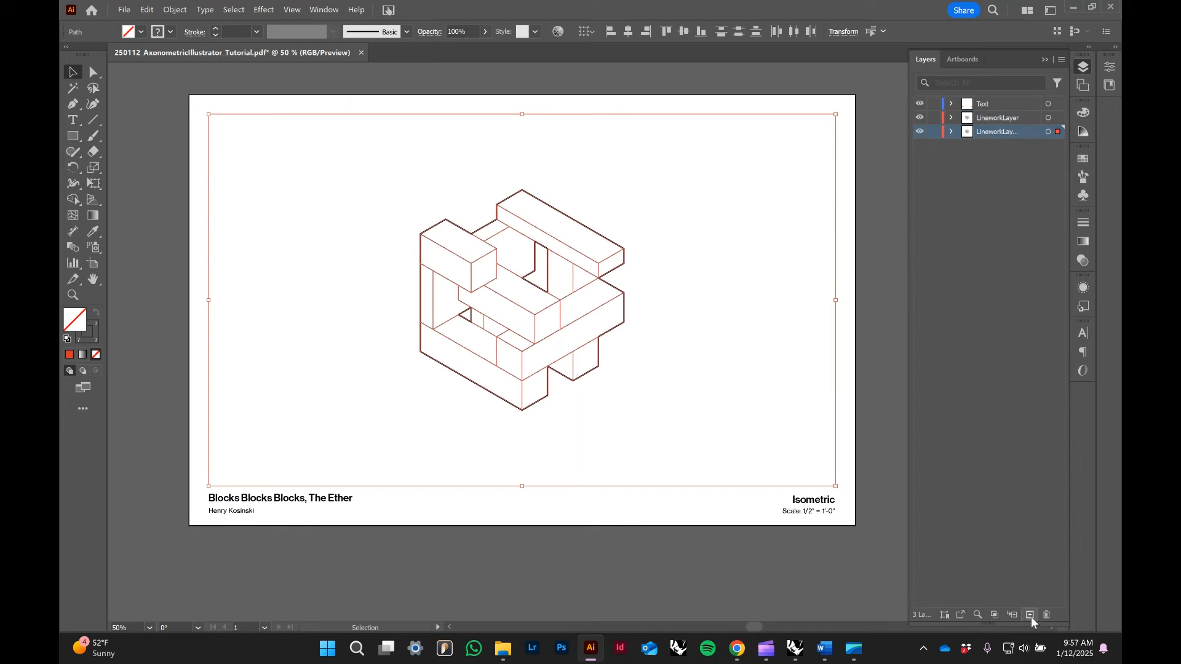
left_click(1005, 132)
left_click(1048, 616)
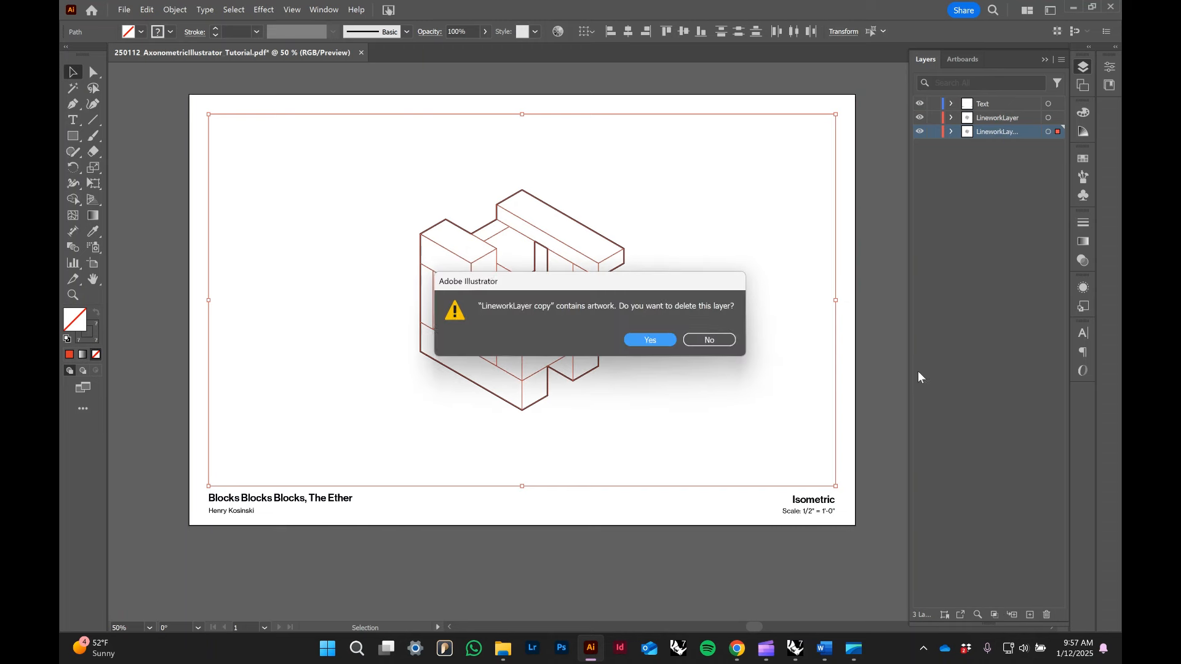
left_click(659, 342)
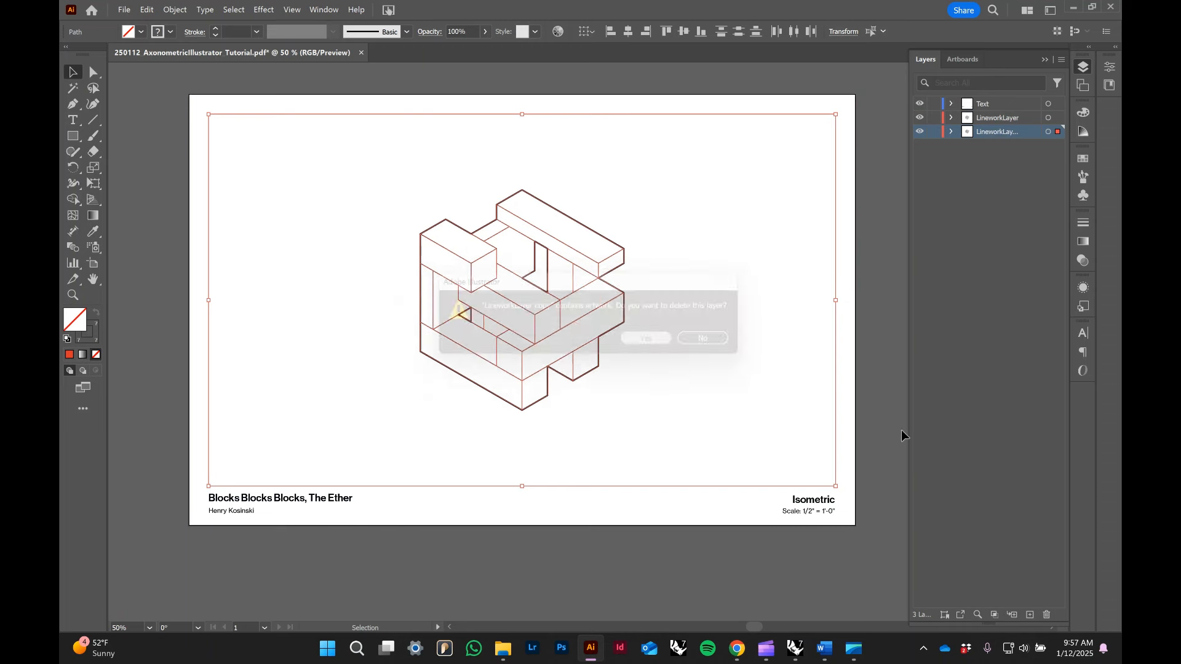
- Add a new layer below LineworkLayer and paste a copy of all the linework in place on it
left_click(1029, 615)
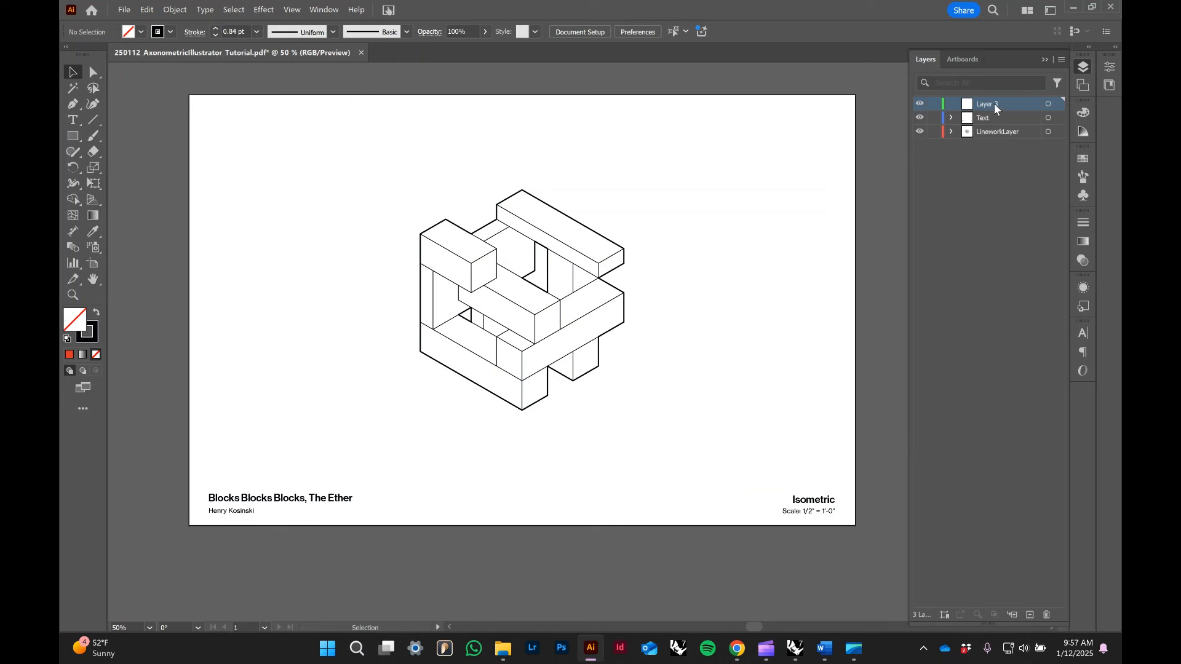
left_click_drag(996, 105, 992, 123)
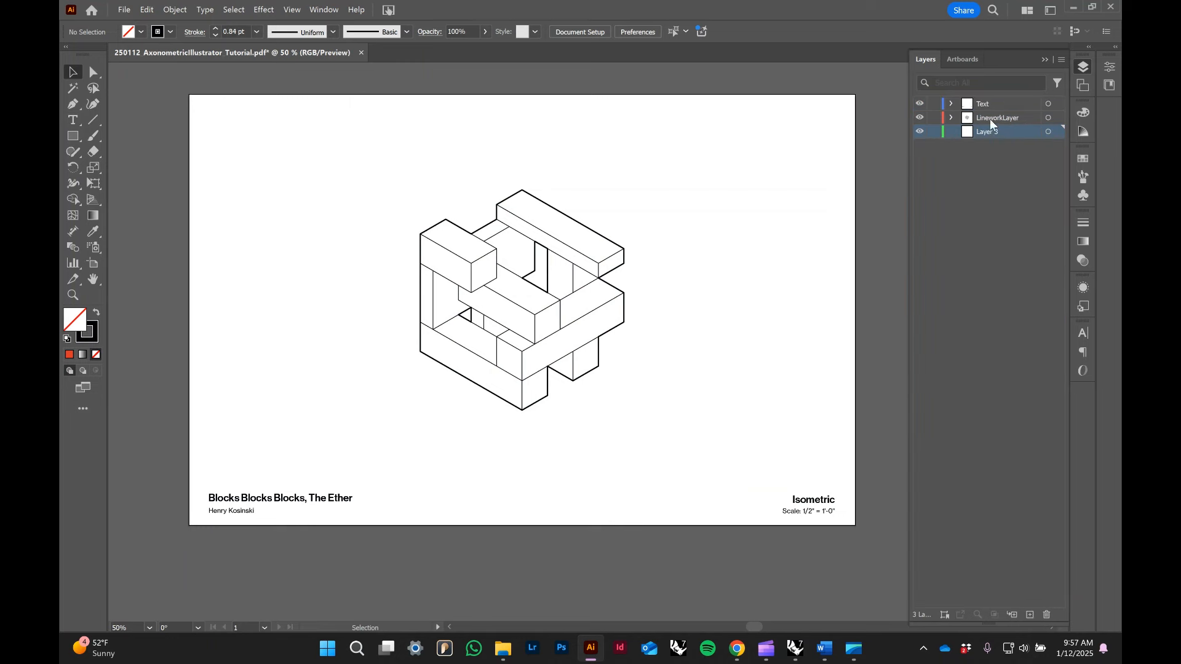
left_click(1048, 118)
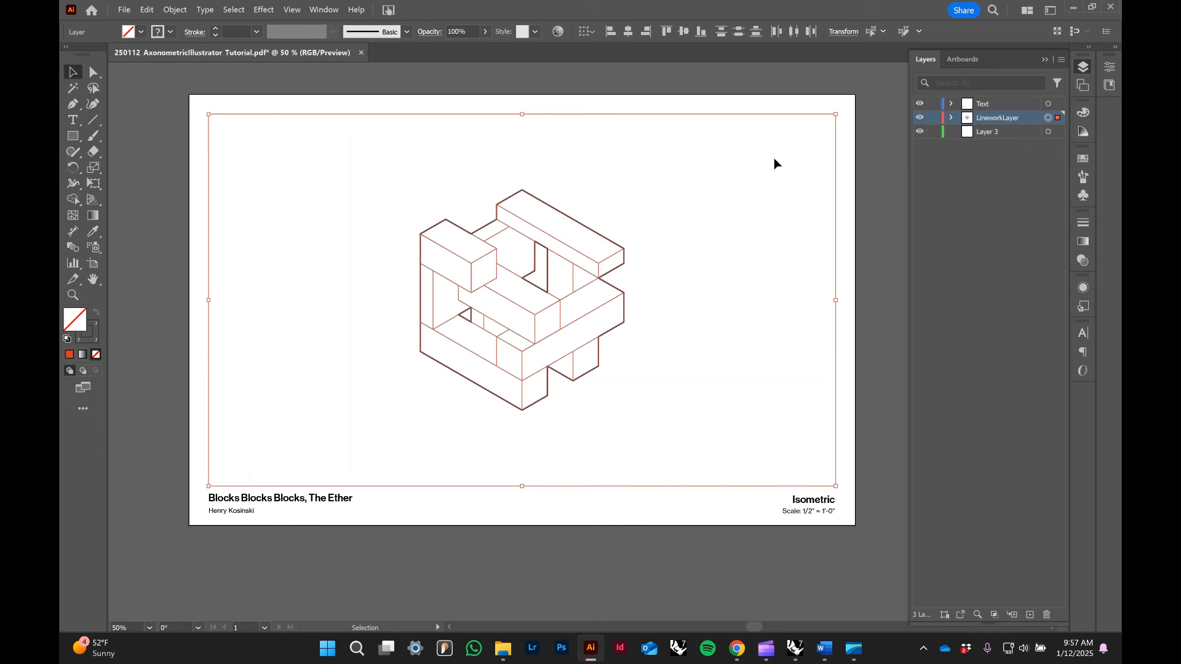
key("a")
key("v")
left_click(983, 131)
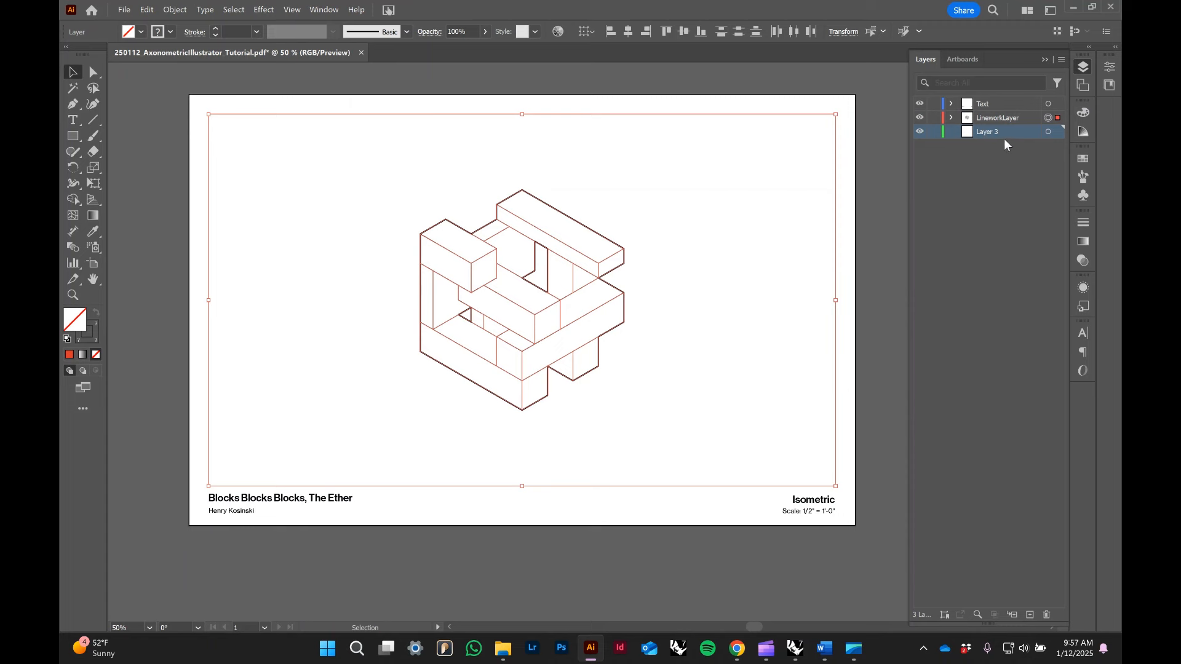
key("ctrl+shift+v")
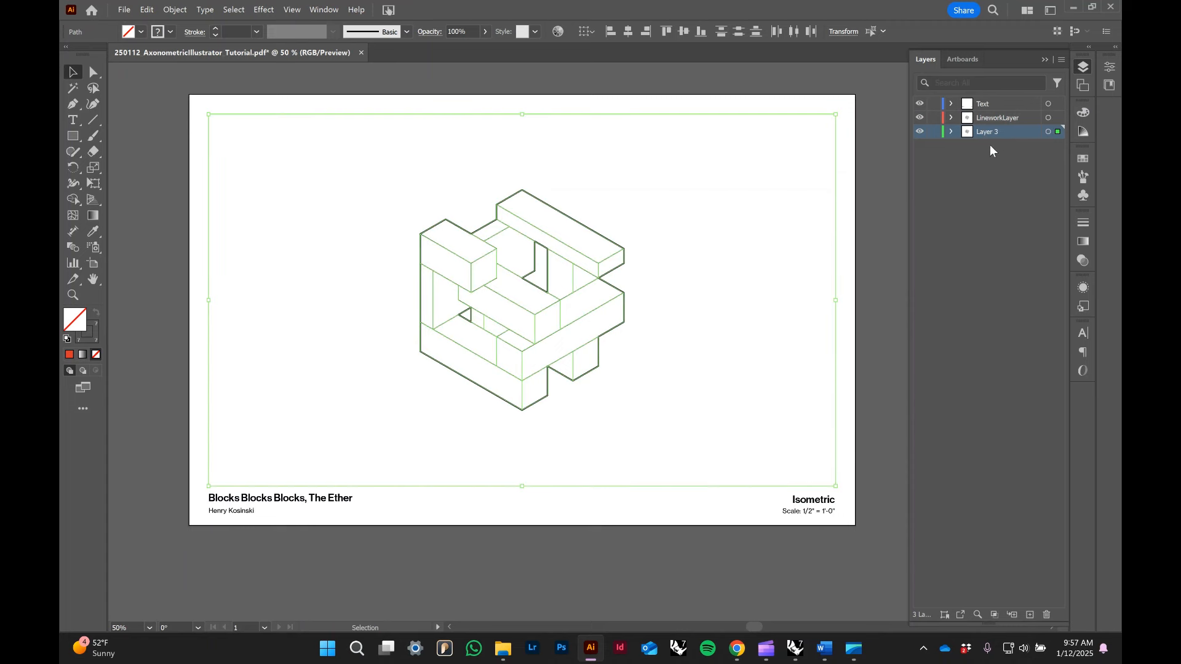
left_click(1004, 182)
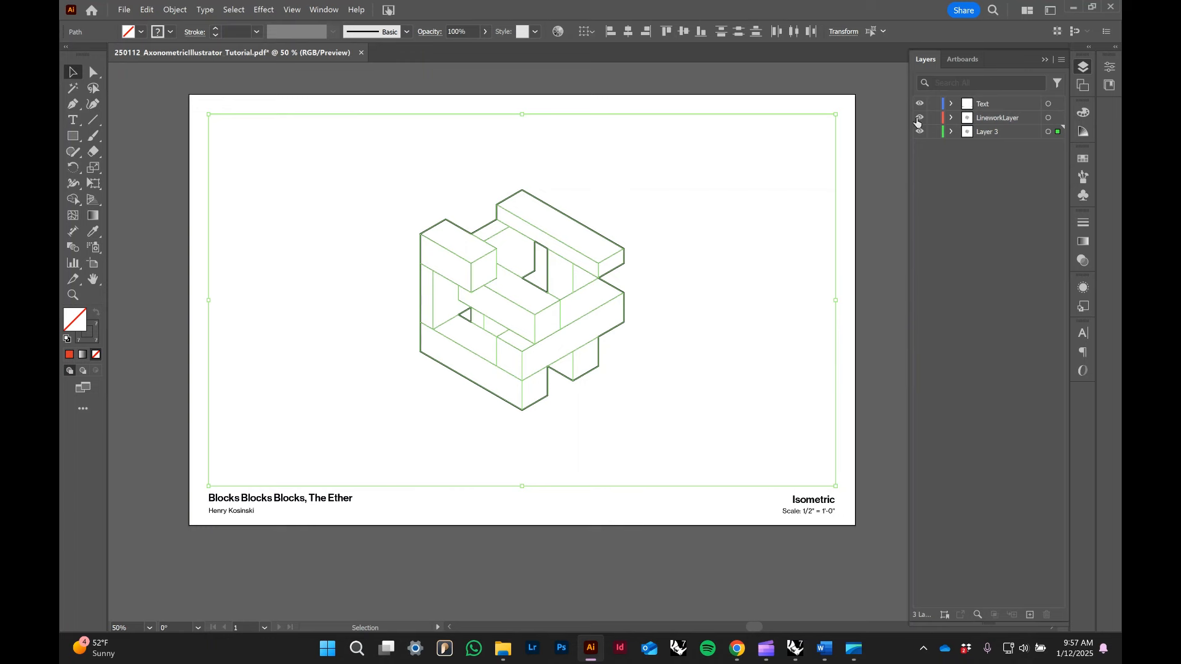
- Set the stroke of all paths in Layer 3 to None and check them with LineworkLayer temporarily hidden
left_click(1048, 132)
left_click(171, 32)
left_click(68, 80)
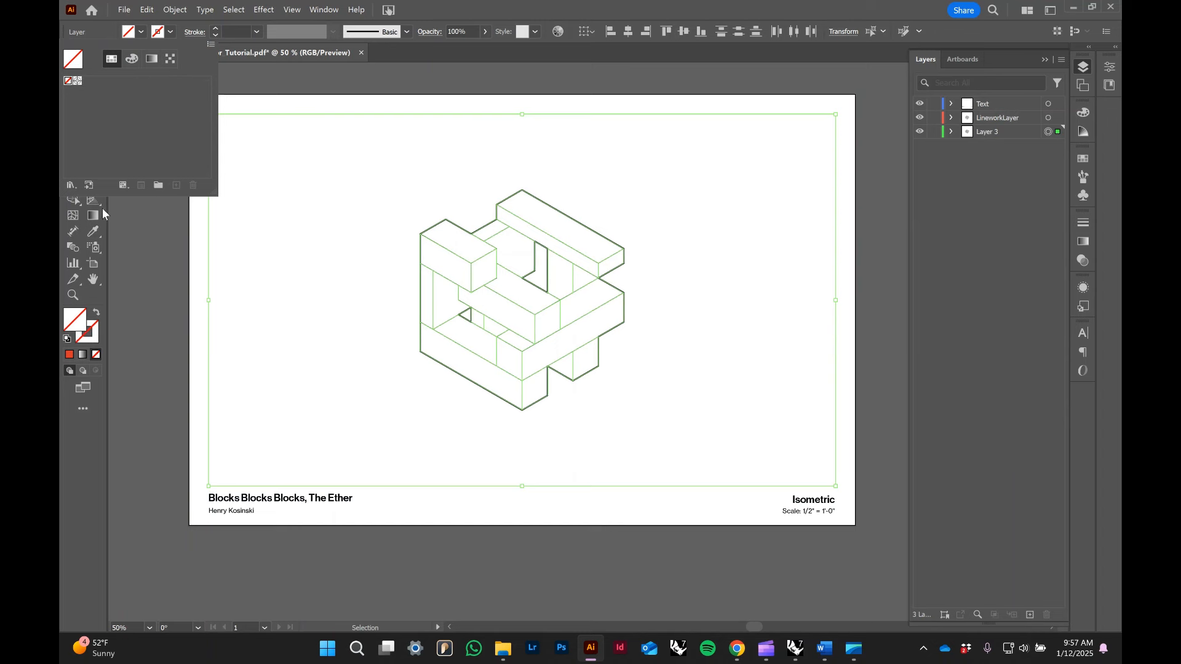
left_click(143, 238)
left_click(159, 190)
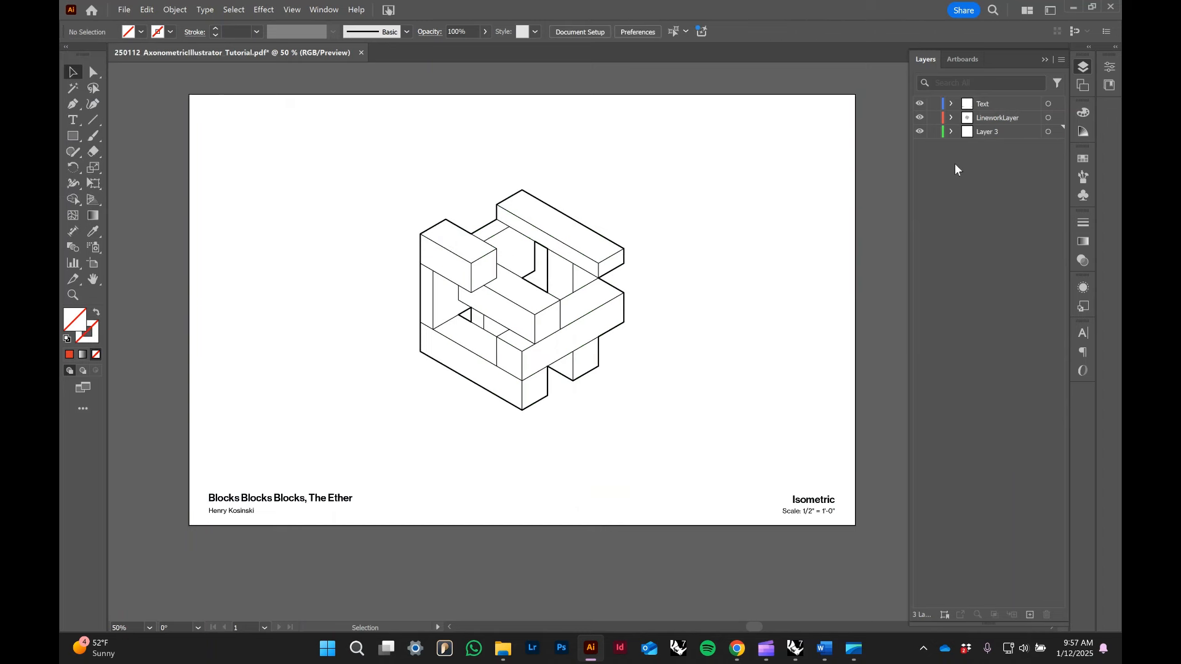
left_click(921, 117)
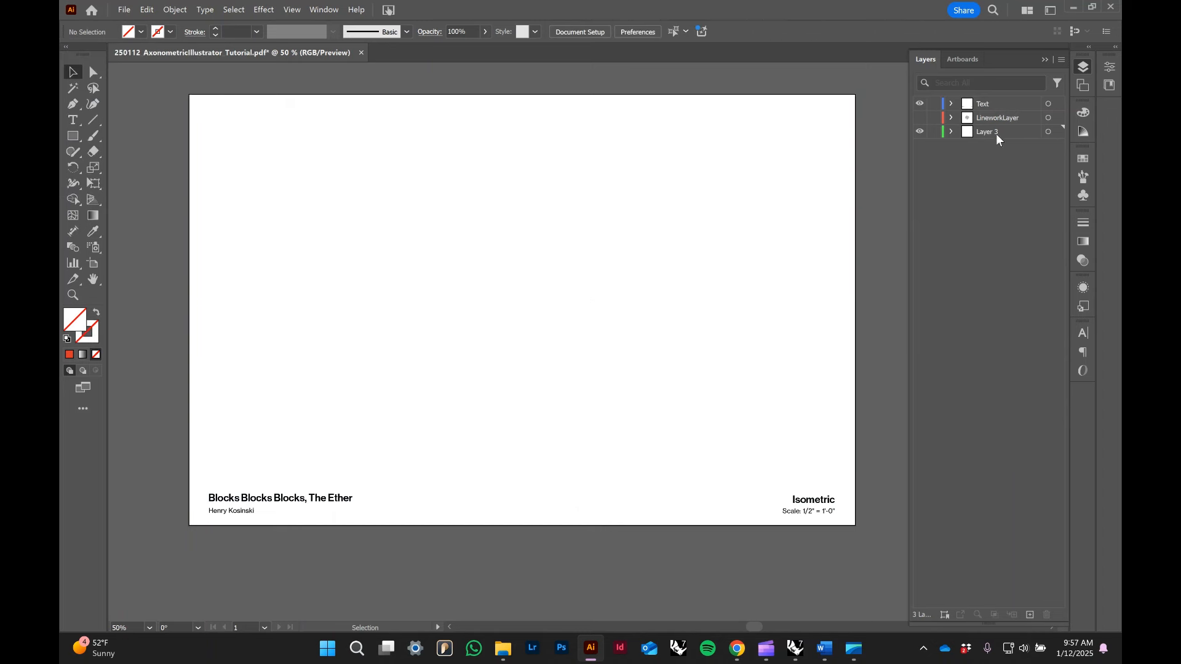
left_click(1049, 131)
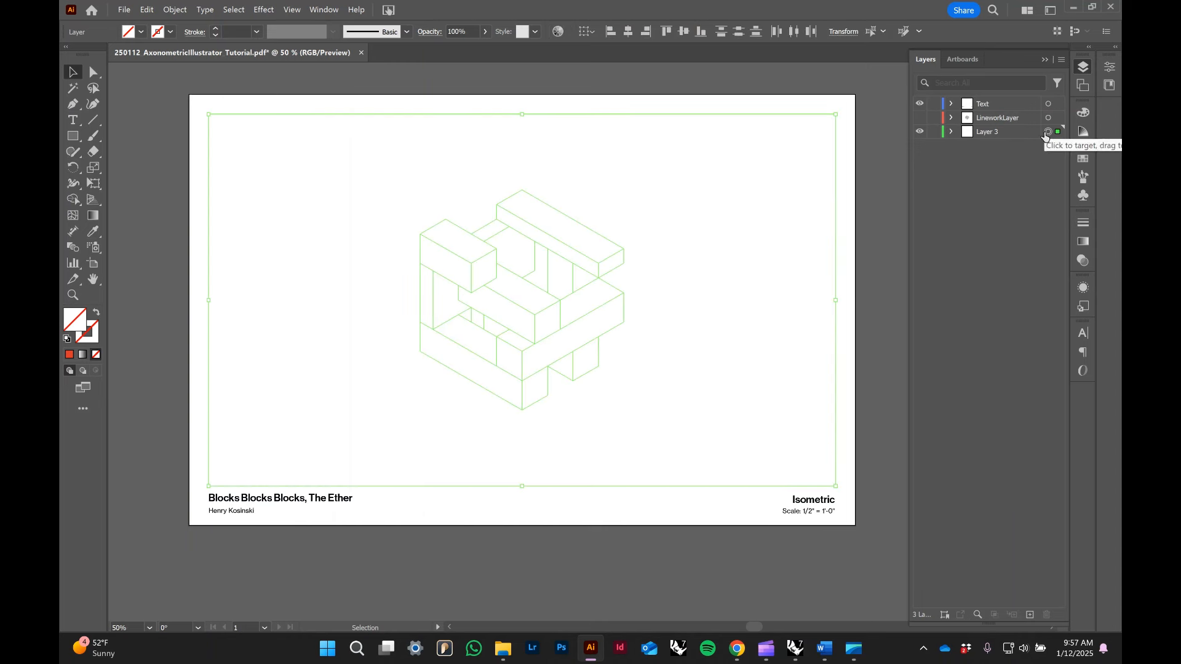
left_click(921, 118)
left_click(873, 184)
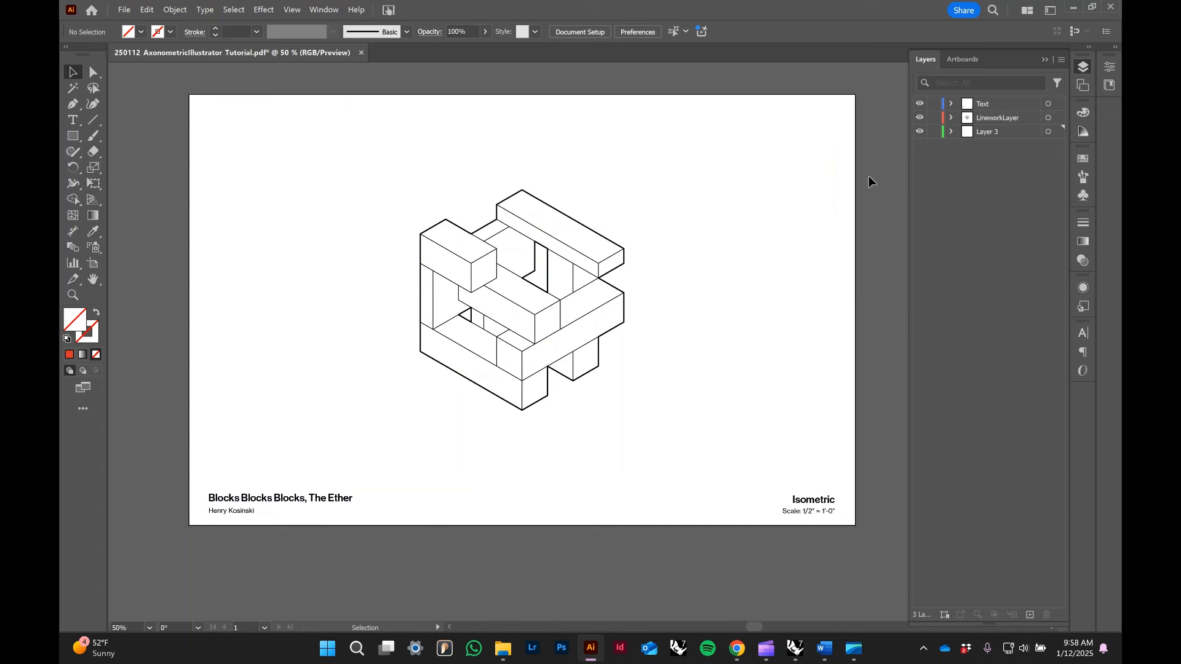
- Lock LineworkLayer and Text and rename Layer 3 as LivePaint01
left_click(935, 118)
left_click(935, 104)
left_click(921, 131)
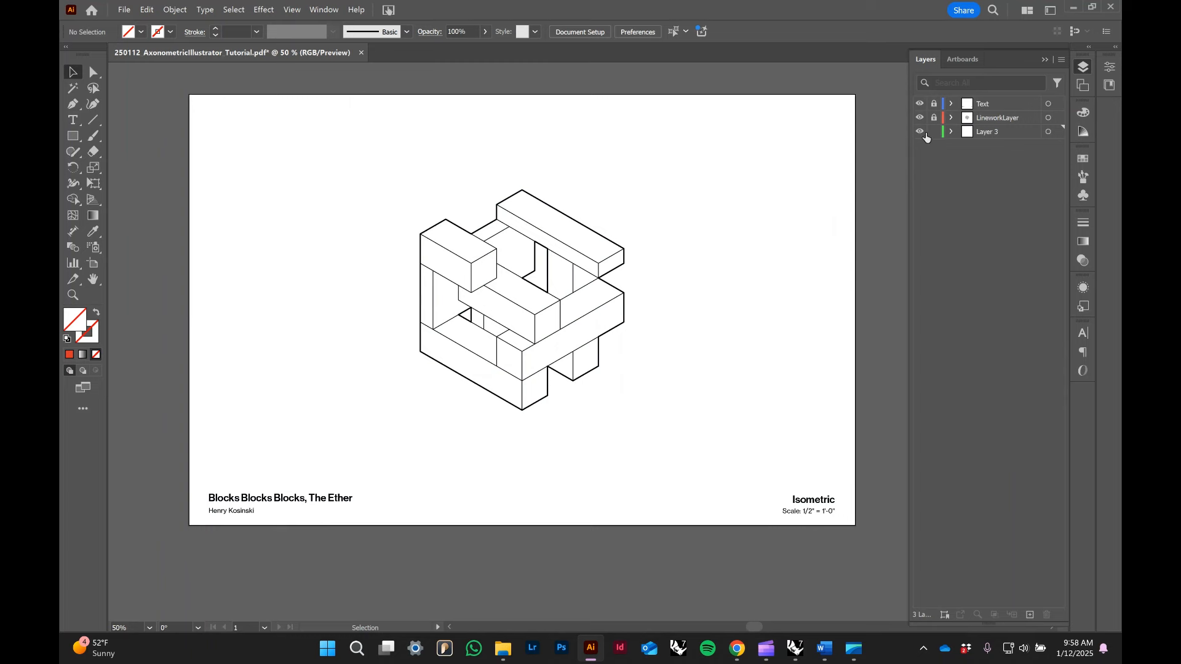
double_click(993, 131)
type("Live")
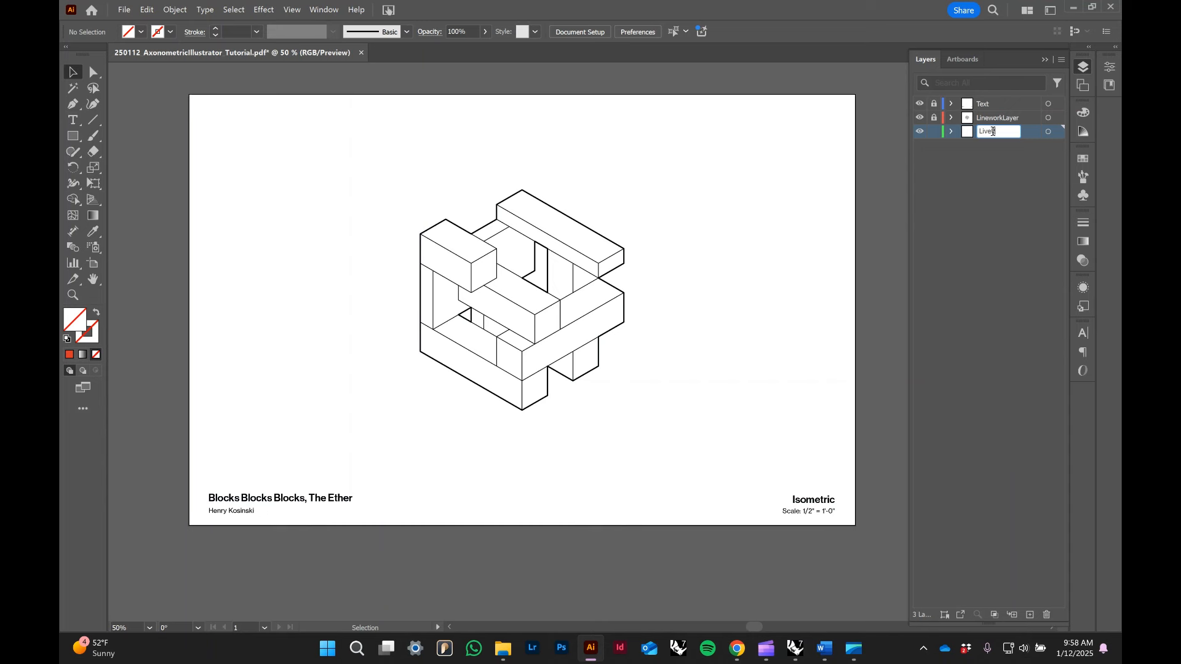
type("Paint01")
left_click(1011, 194)
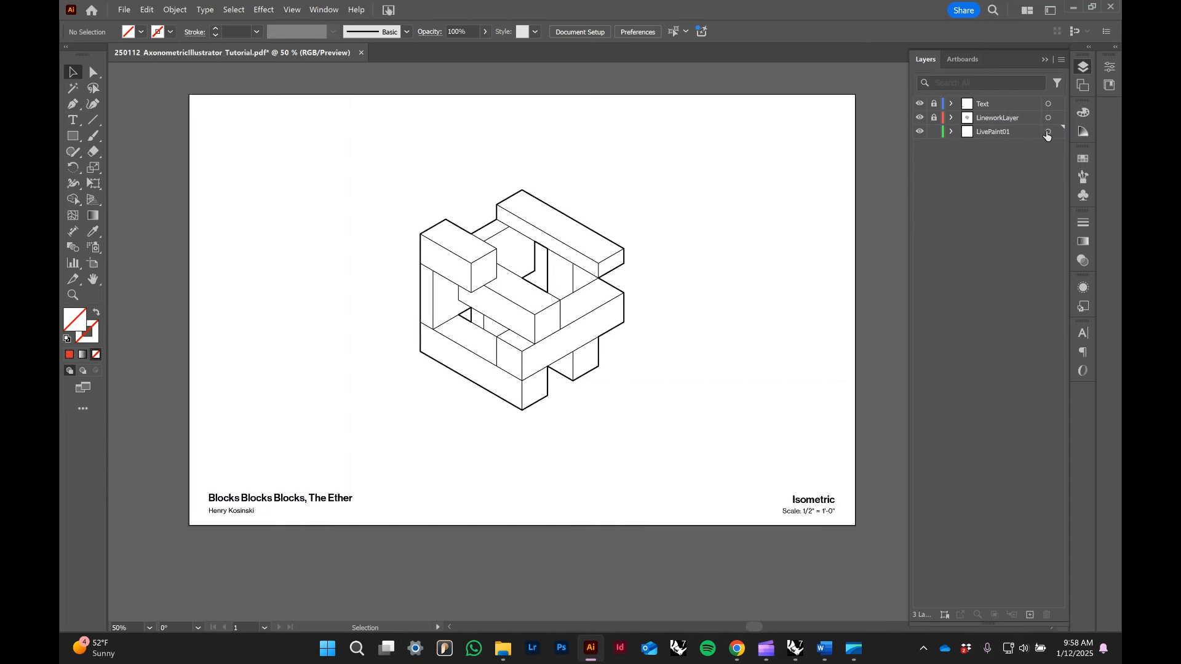
- Reset the active colours to the default white fill and black stroke
left_click(142, 34)
left_click(142, 32)
left_click(69, 354)
left_click(141, 32)
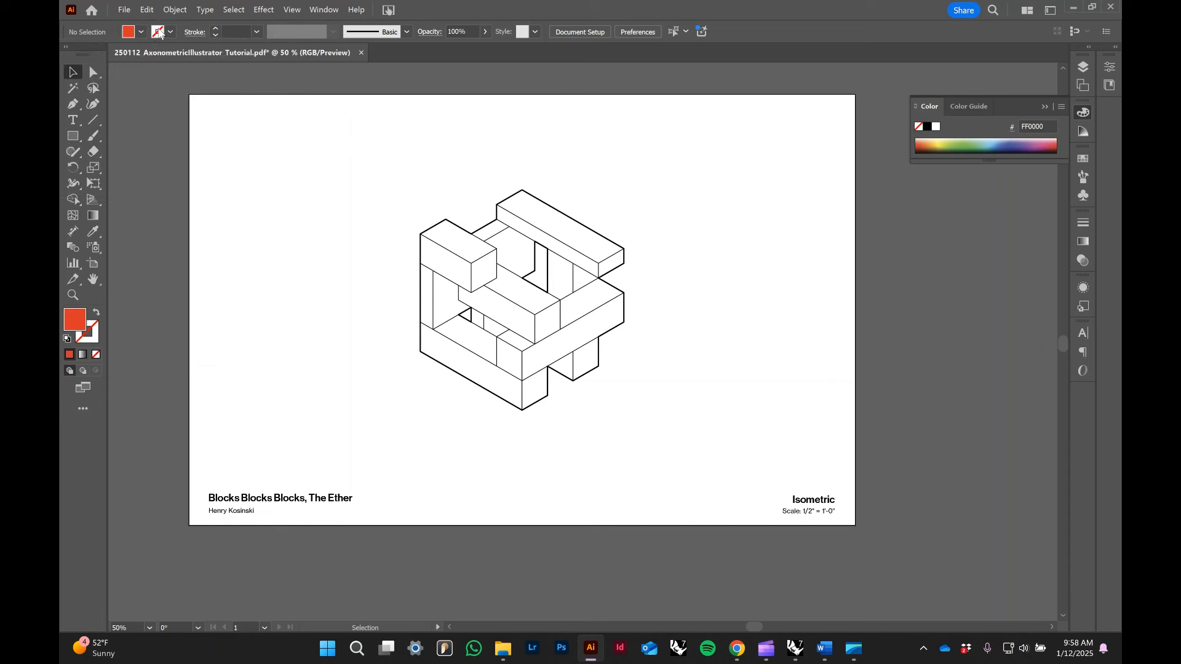
left_click(67, 339)
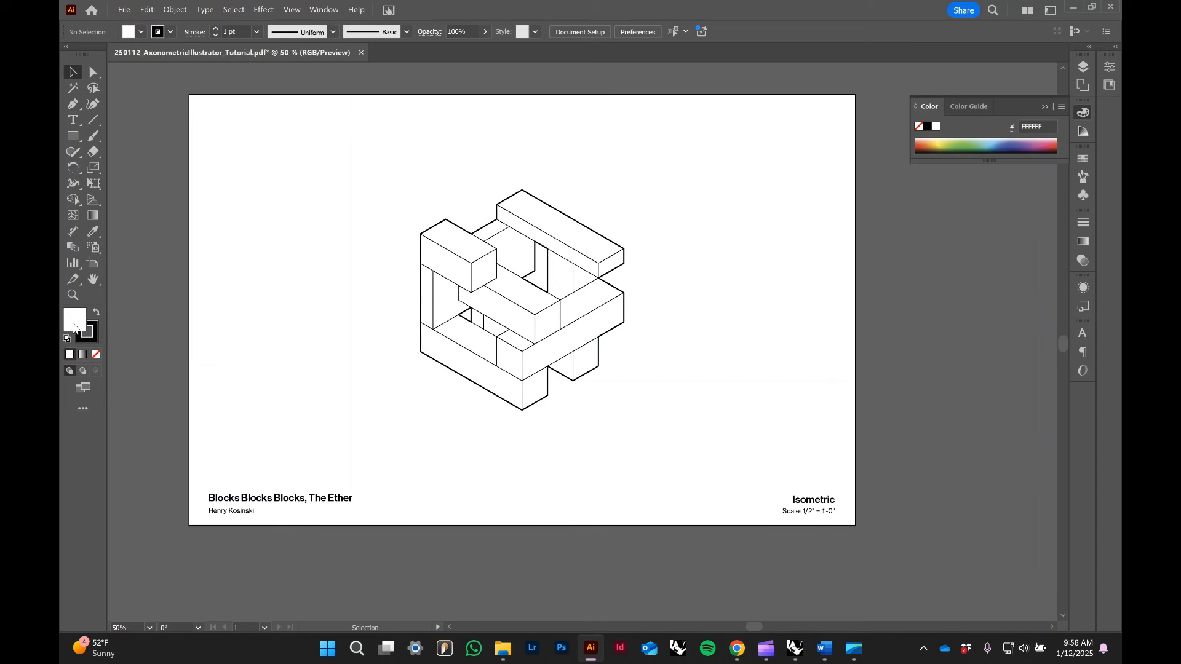
- Create a global light green fill swatch in HSB mode with hue 144, saturation 55 and brightness 100
left_click(140, 36)
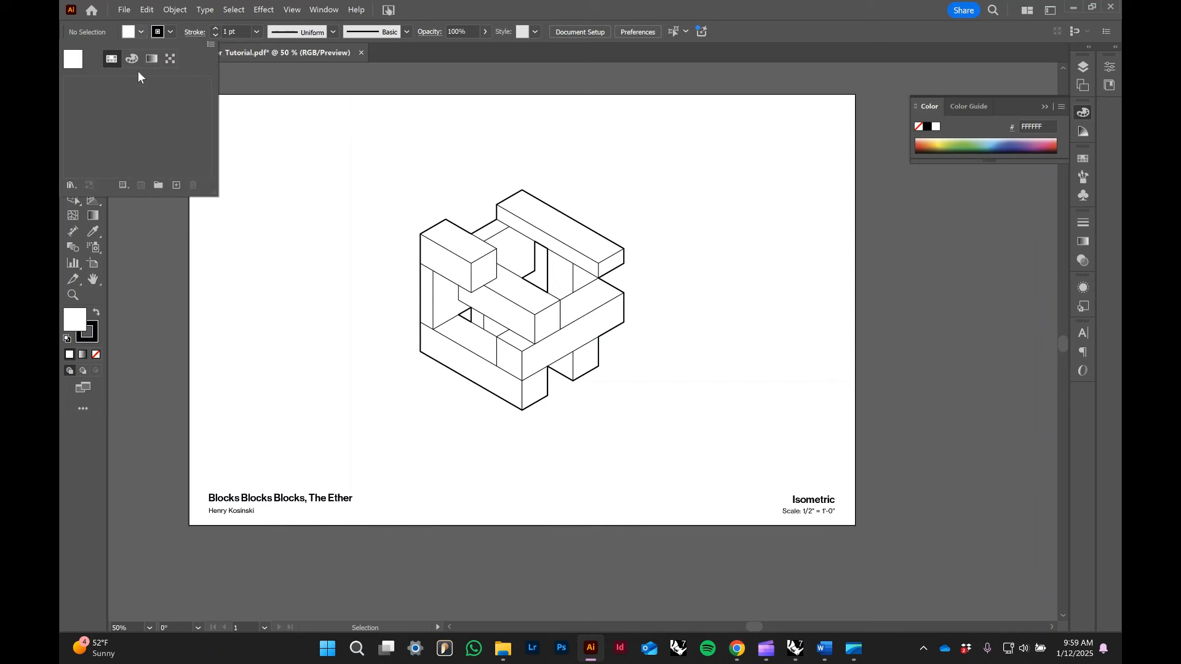
left_click(177, 186)
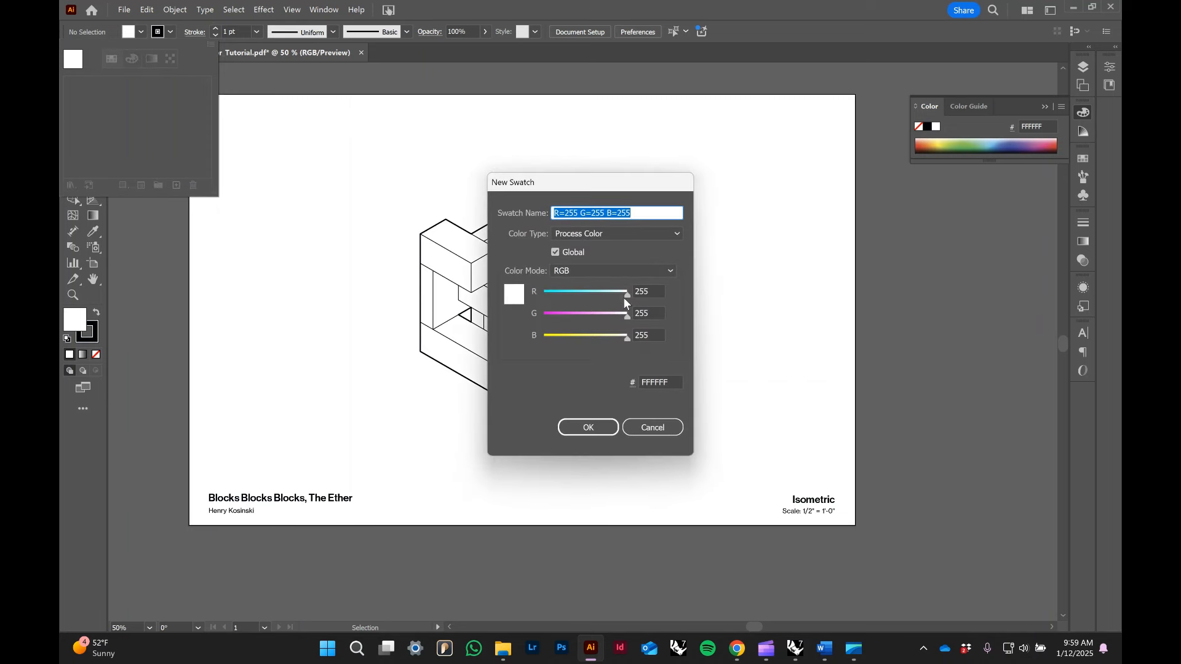
left_click_drag(623, 297, 544, 295)
left_click(618, 272)
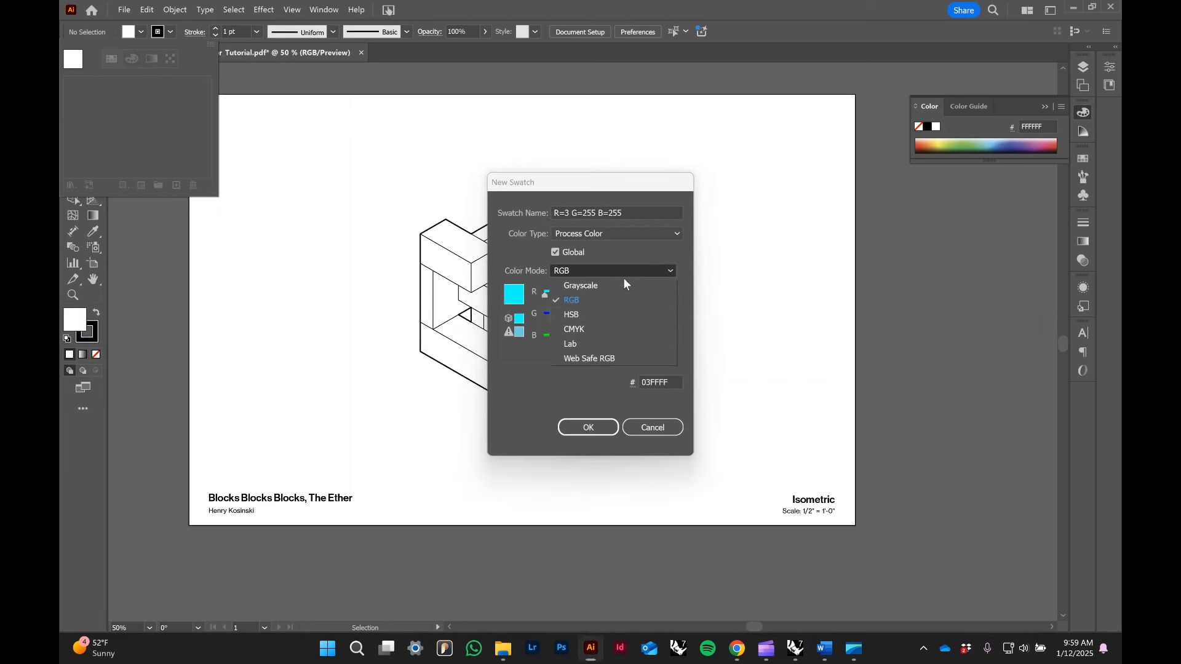
left_click(593, 323)
left_click_drag(586, 296, 577, 295)
left_click_drag(627, 316, 590, 315)
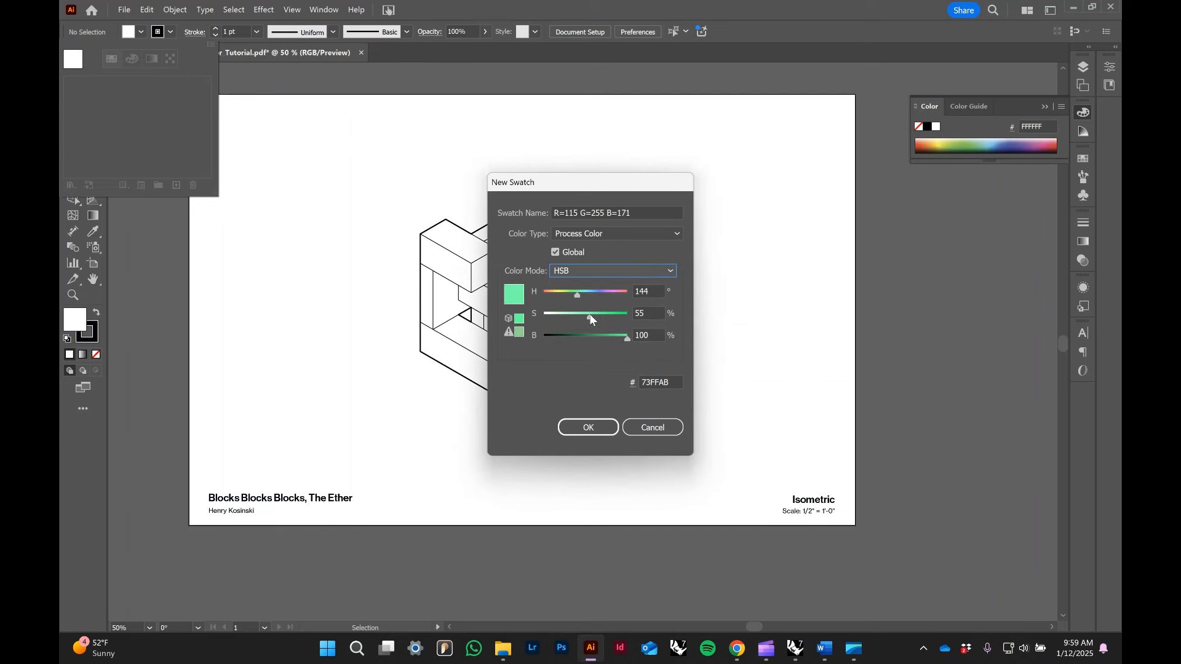
left_click(589, 427)
left_click(138, 111)
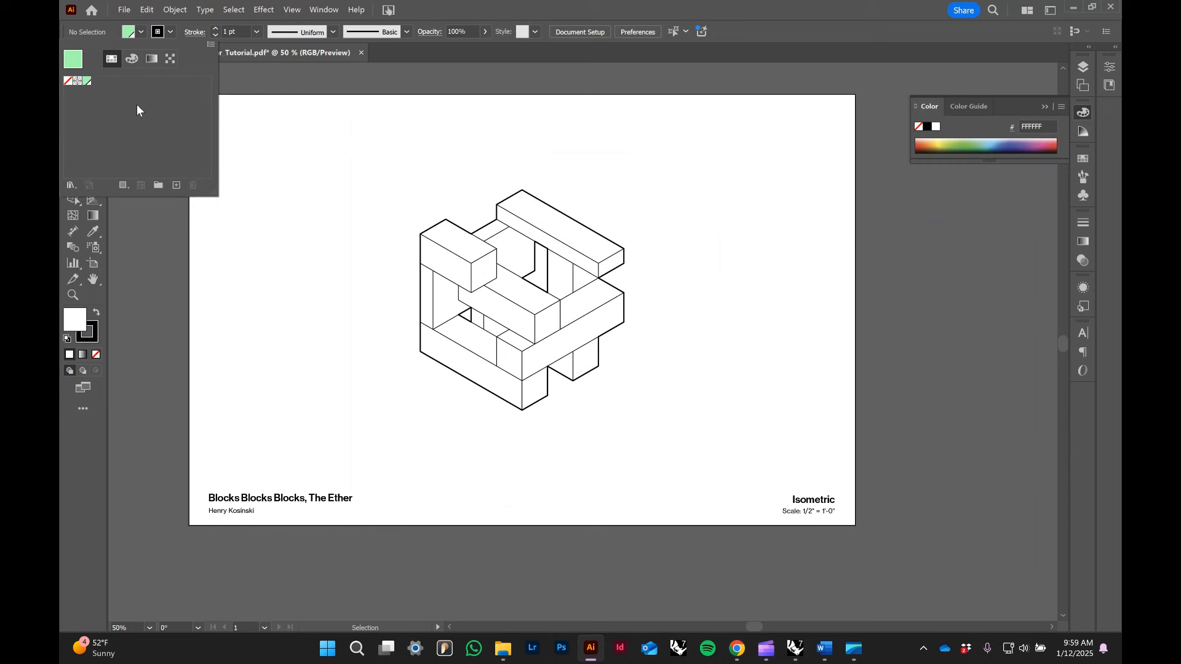
- Set the active stroke colour to None while keeping the light green fill
left_click(171, 34)
left_click(168, 35)
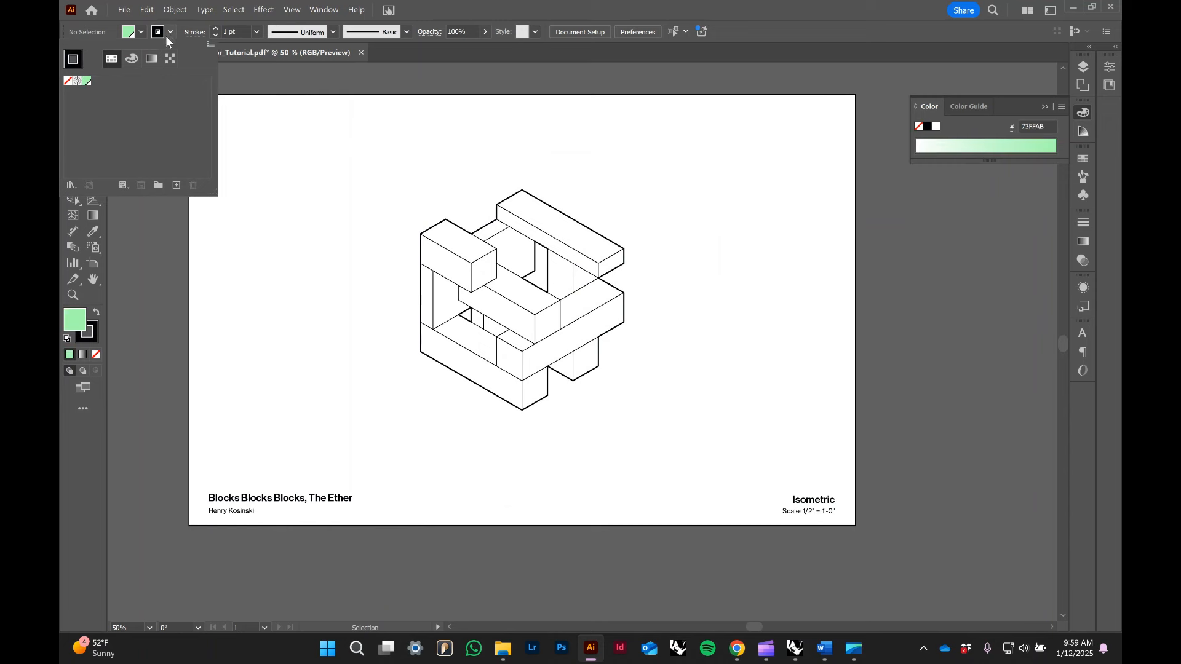
left_click(68, 81)
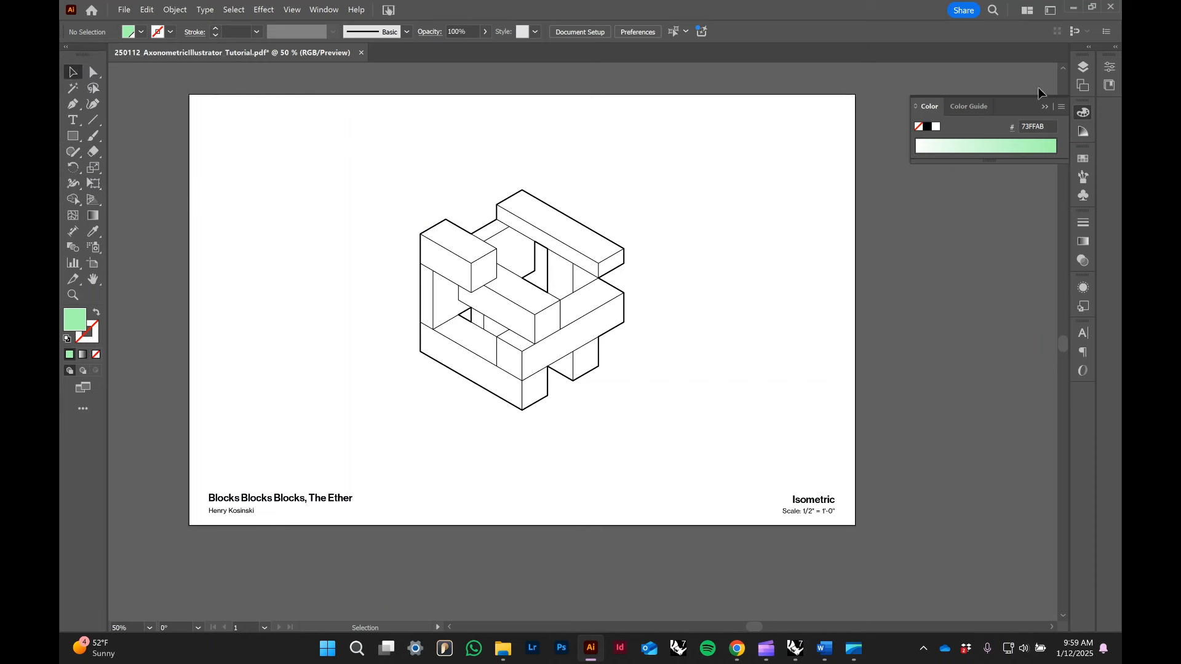
- Select all the artwork on the LivePaint01 layer and activate the Live Paint Bucket
left_click(1085, 112)
left_click(1081, 66)
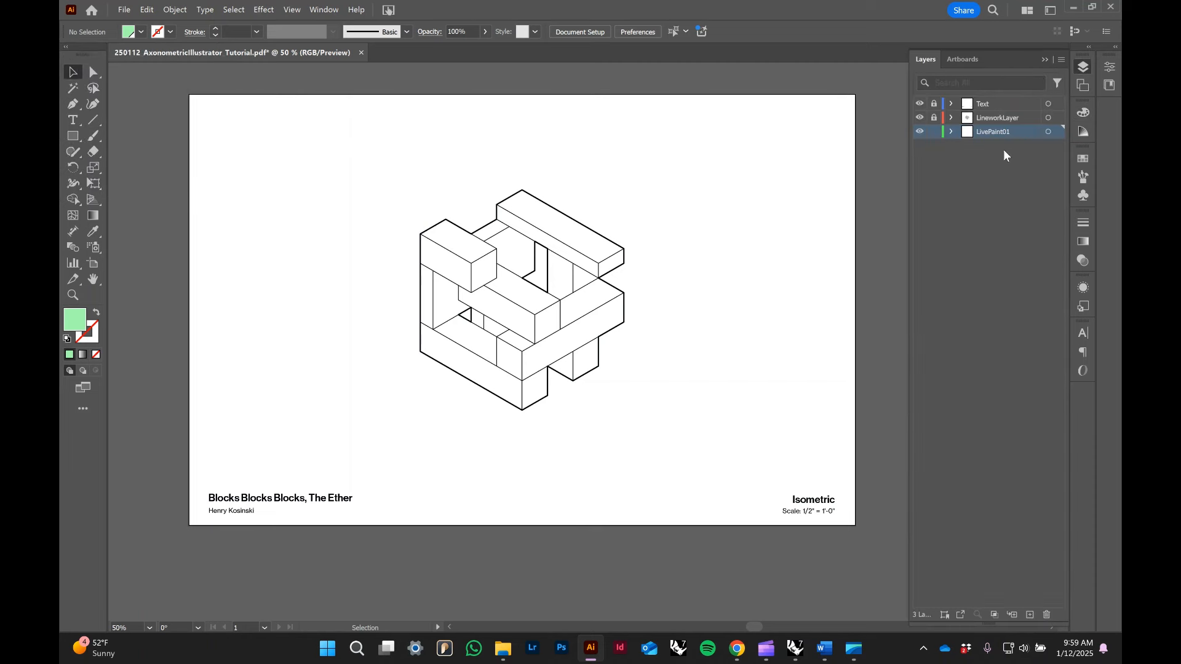
left_click(1049, 133)
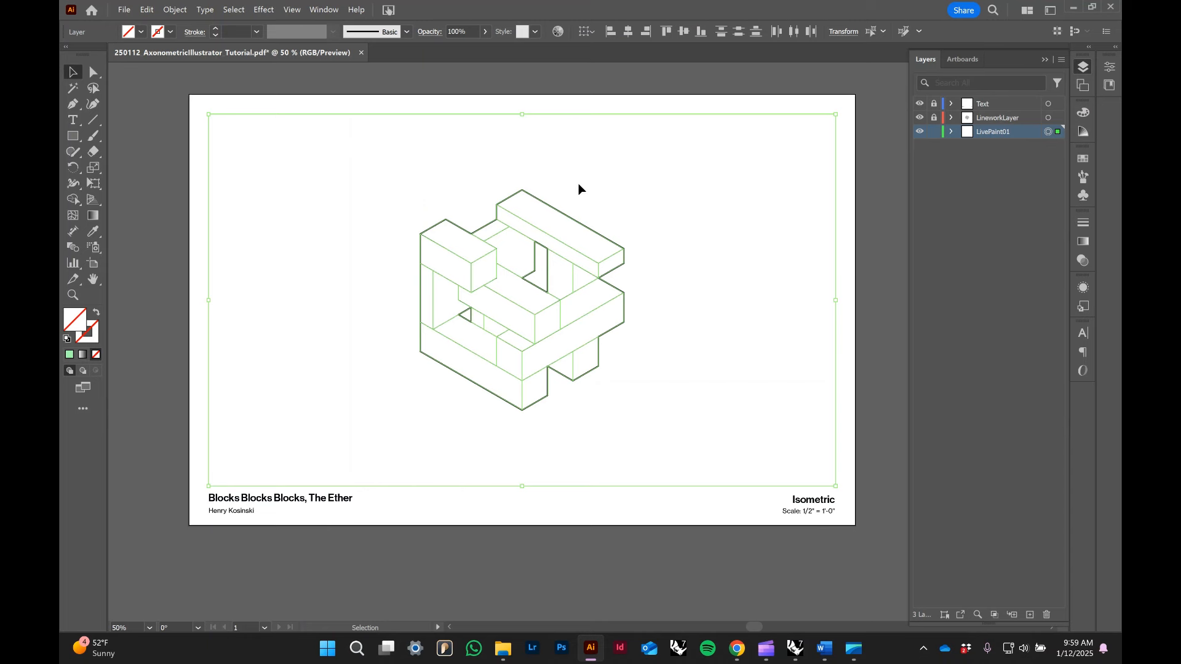
key("k")
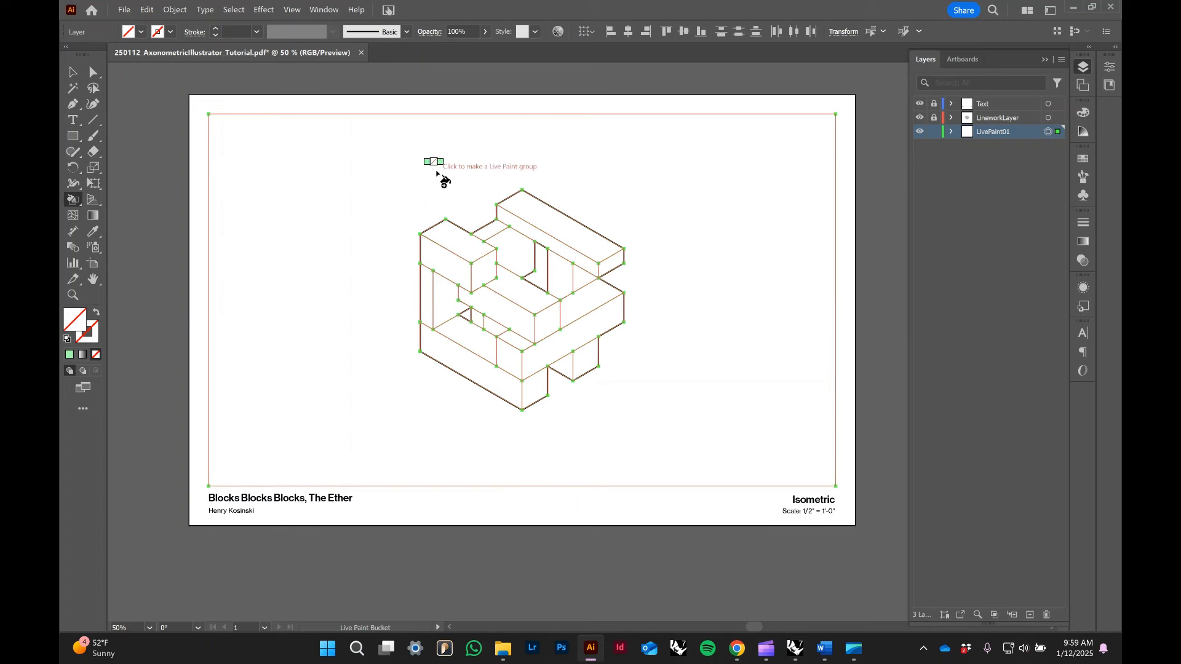
left_click(539, 179)
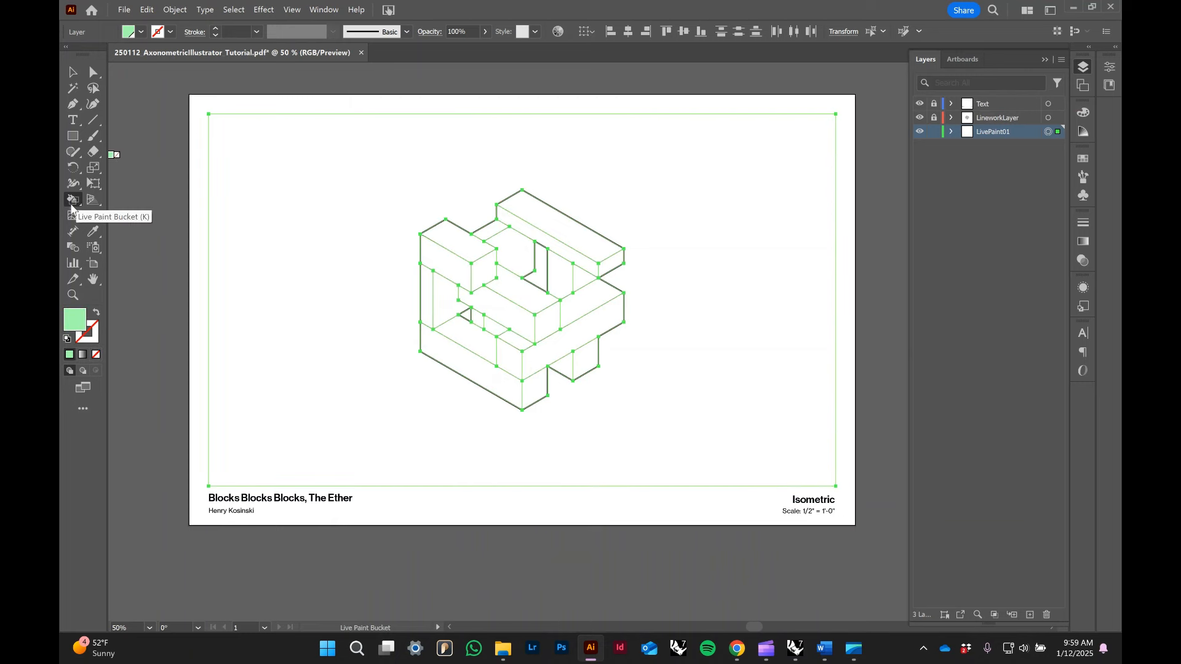
left_click(77, 201)
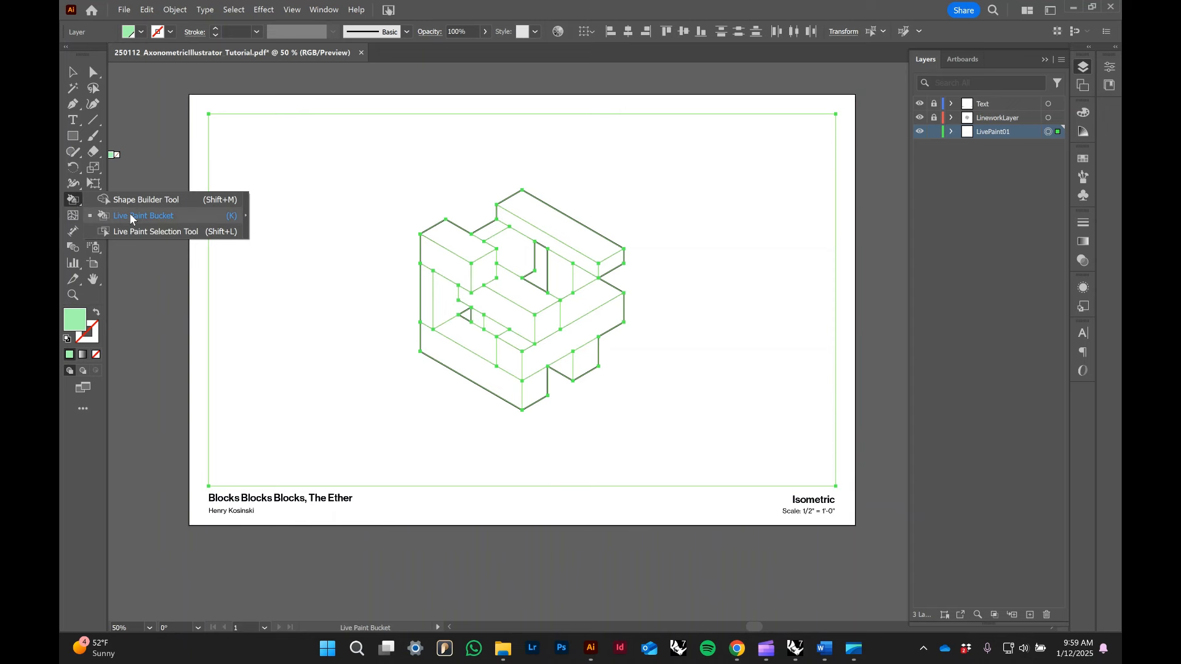
left_click(131, 217)
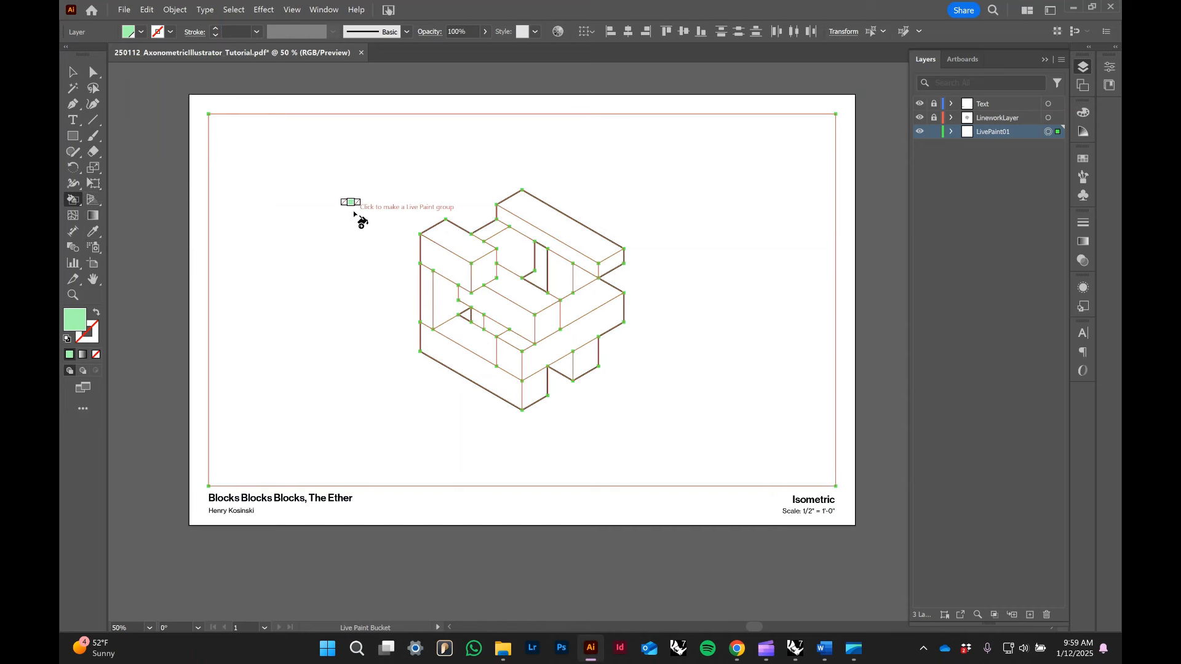
- Cycle the Live Paint Bucket through the document's swatches to review the available fills
key("Right")
key("Right")
key("Right")
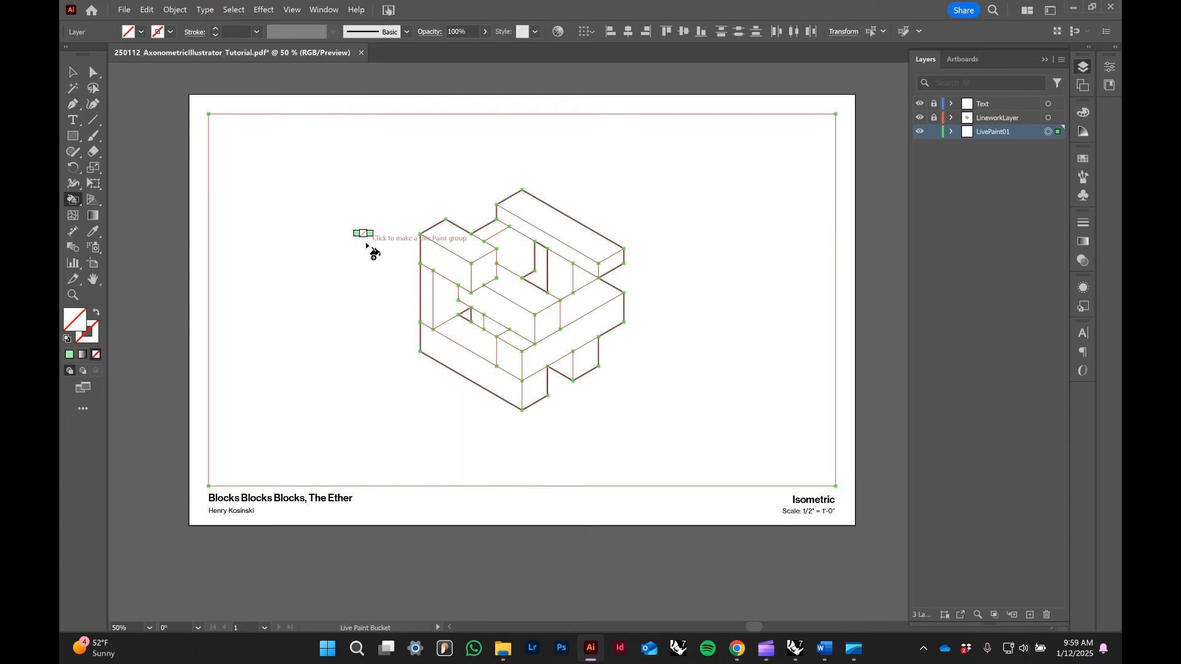
key("Right")
key("Right")
key("Right")
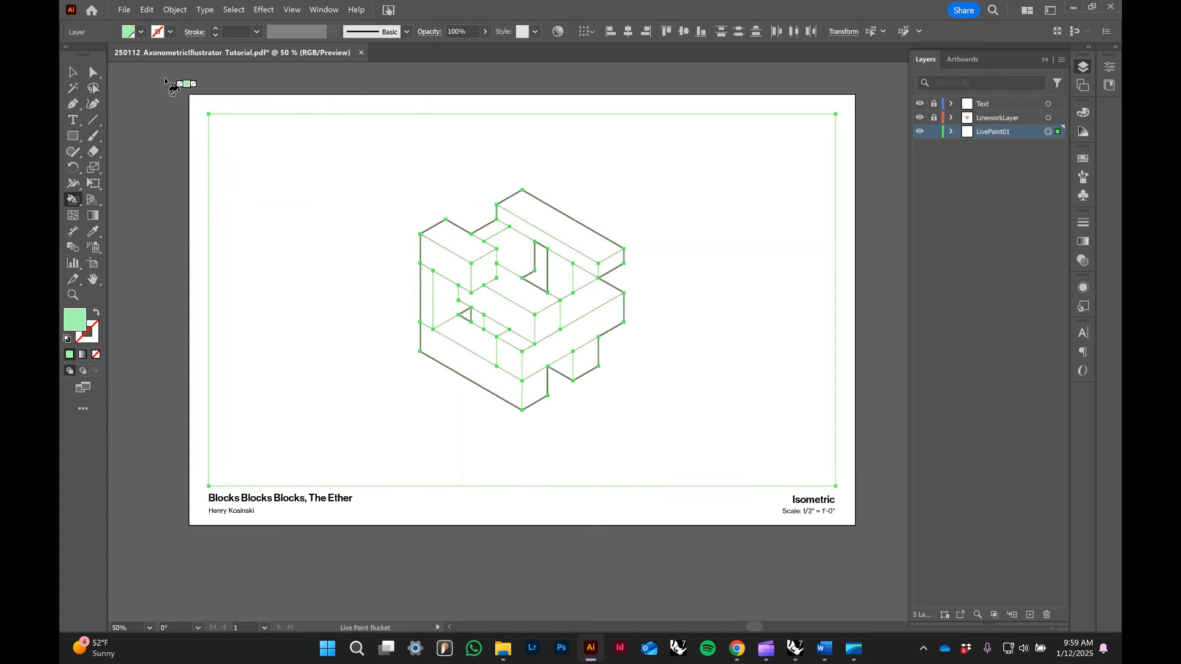
- Create a second global swatch, a darker green with hue 144, saturation 42 and brightness 77 in HSB mode
left_click(141, 32)
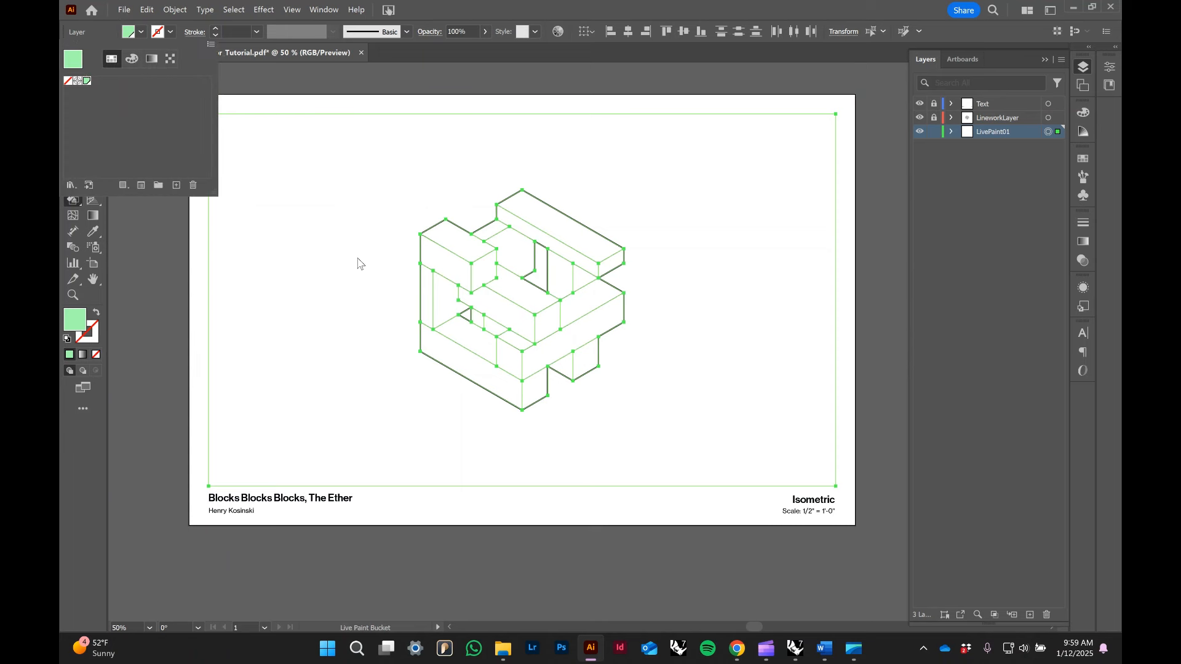
left_click(177, 186)
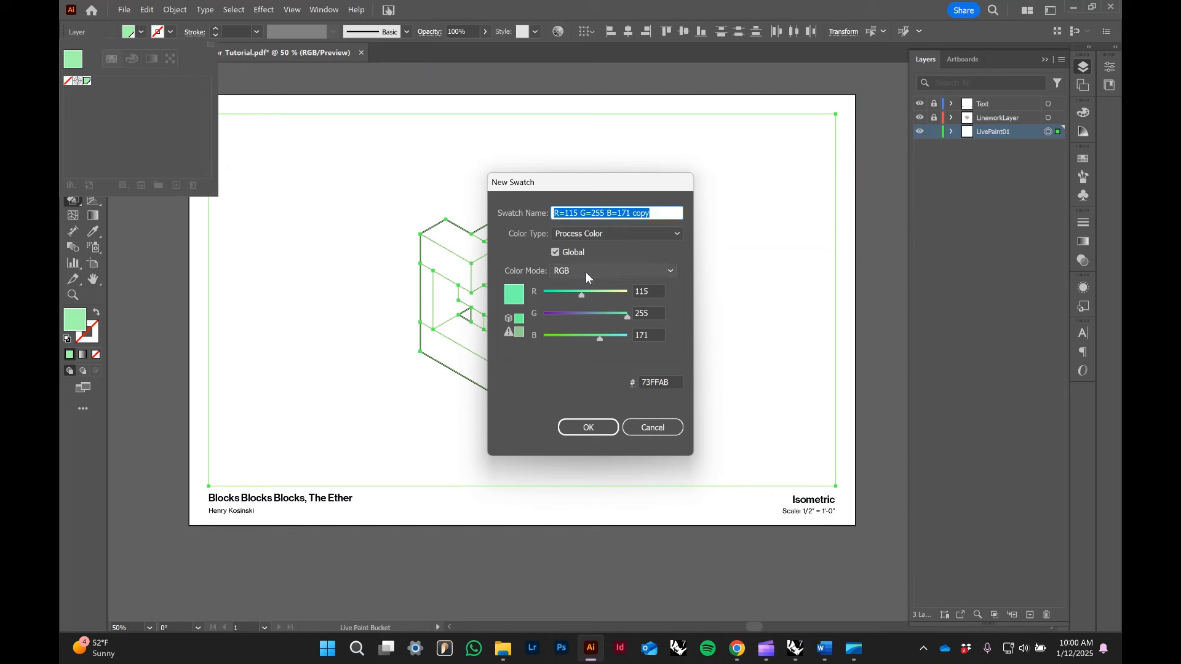
left_click(585, 272)
left_click(596, 315)
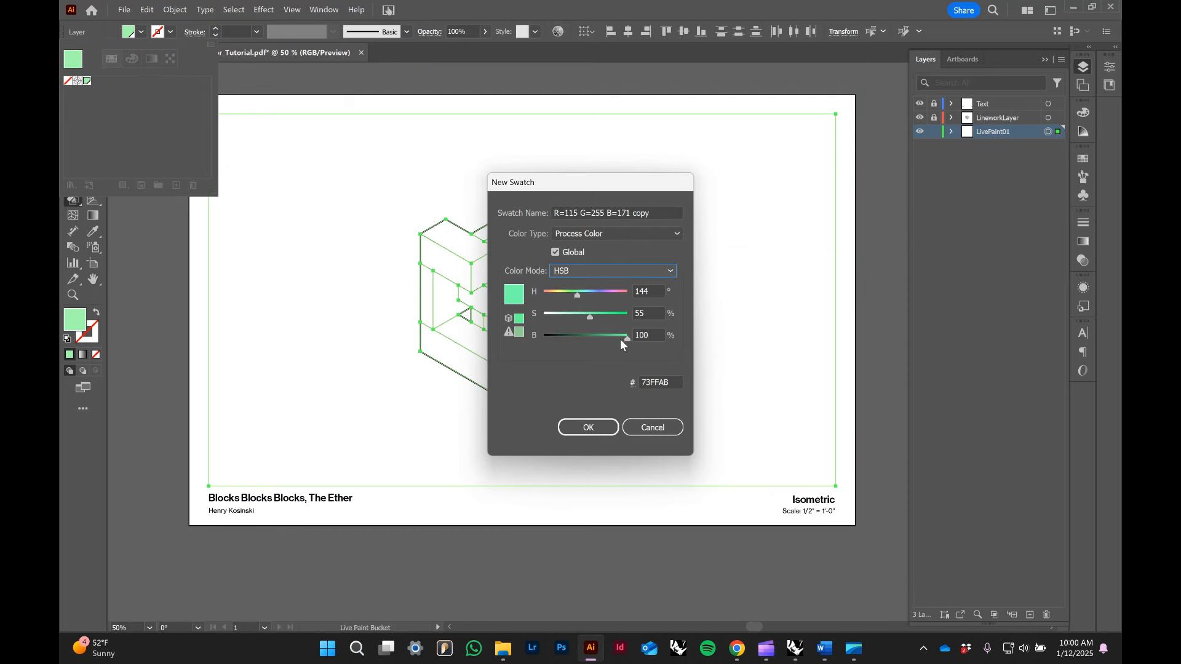
left_click_drag(620, 338, 579, 317)
left_click(587, 316)
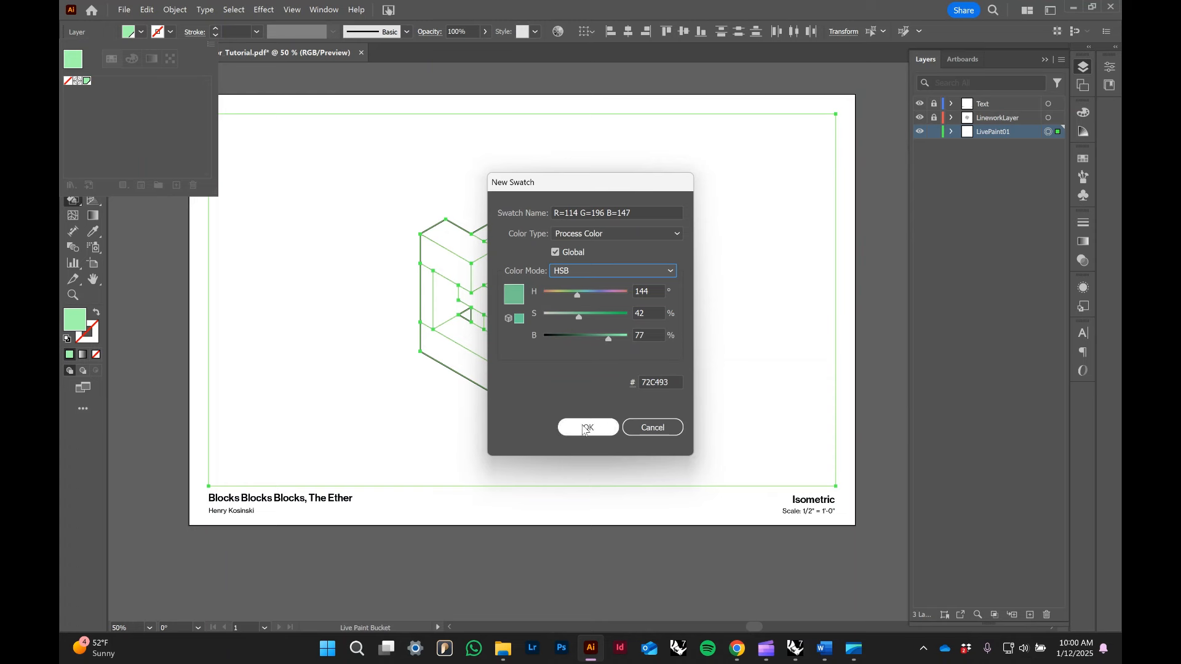
left_click(588, 428)
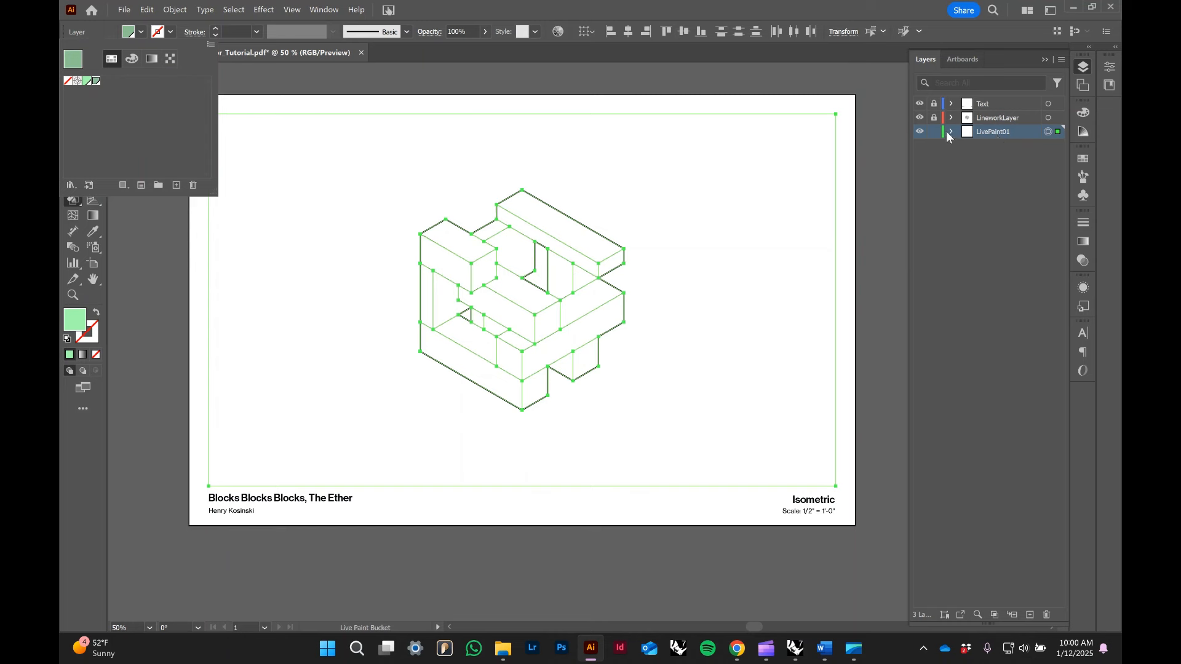
- Switch the Live Paint Bucket's active colour to the darker green swatch
left_click(142, 32)
key("Right")
key("Right")
key("Right")
key("Right")
key("Right")
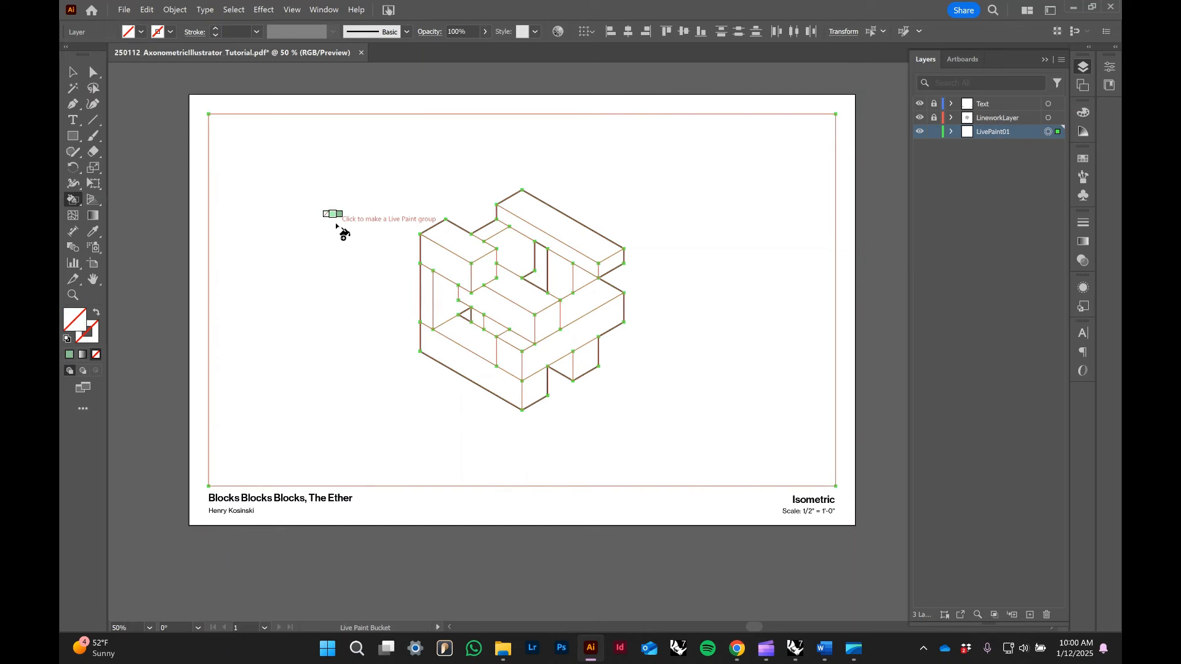
key("Right")
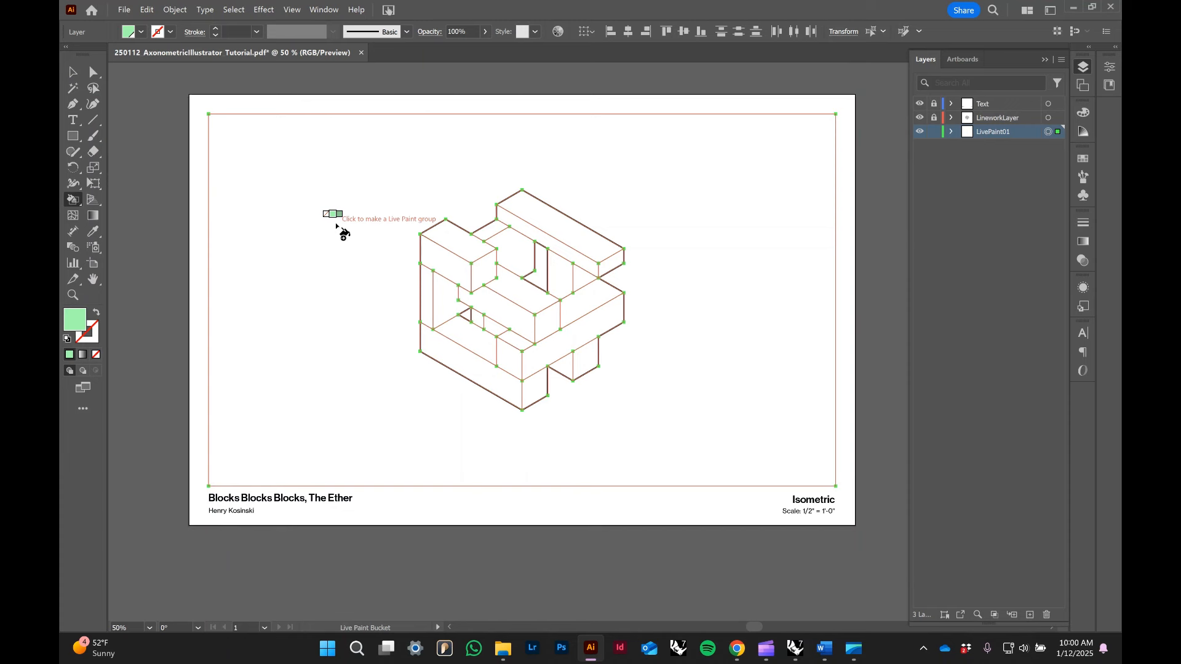
key("Right")
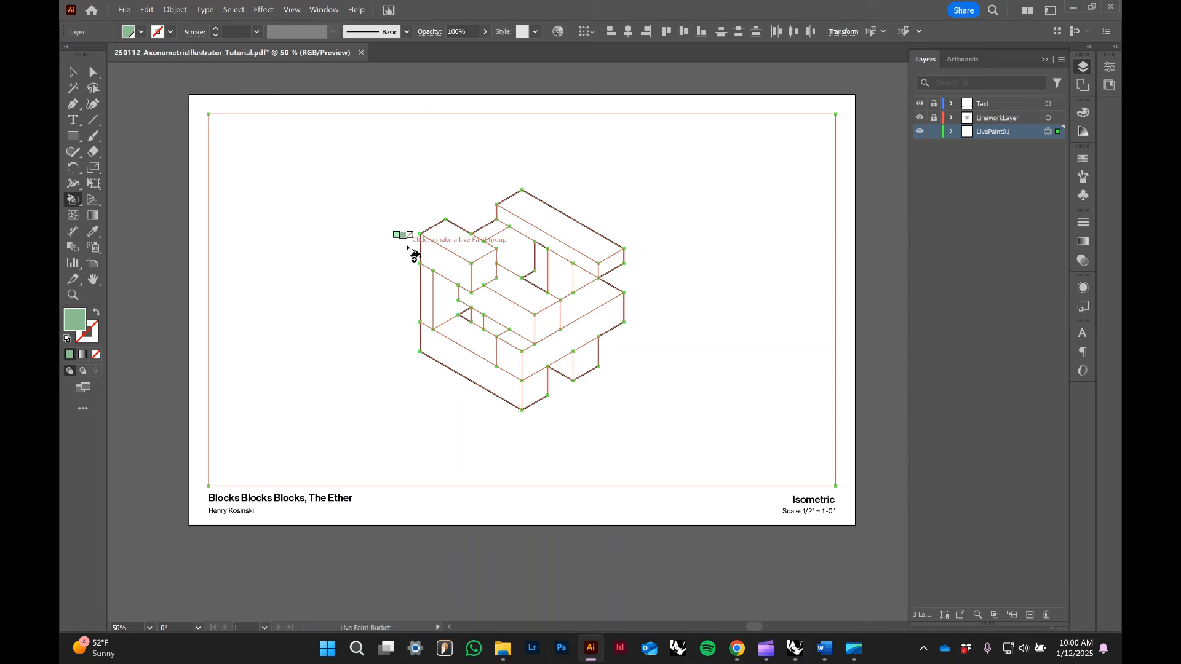
- Make the linework a Live Paint group, fill the blocks' left-facing sides with the darker green, and deselect the artwork
left_click(439, 260)
left_click(431, 298)
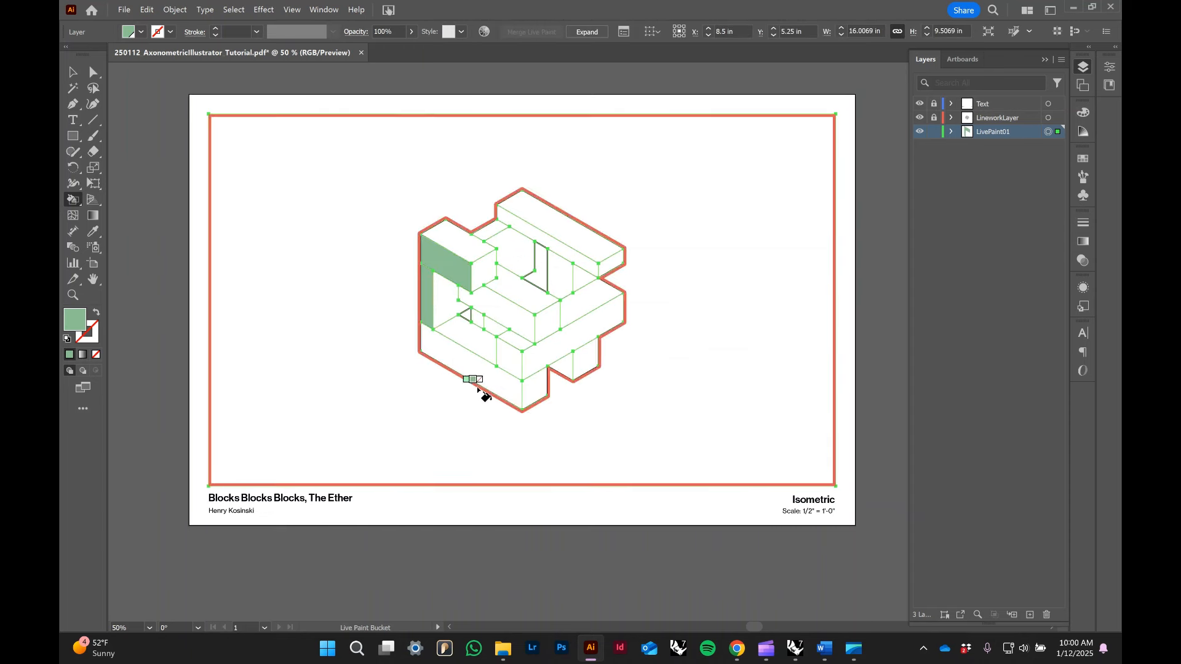
left_click(504, 367)
left_click(520, 314)
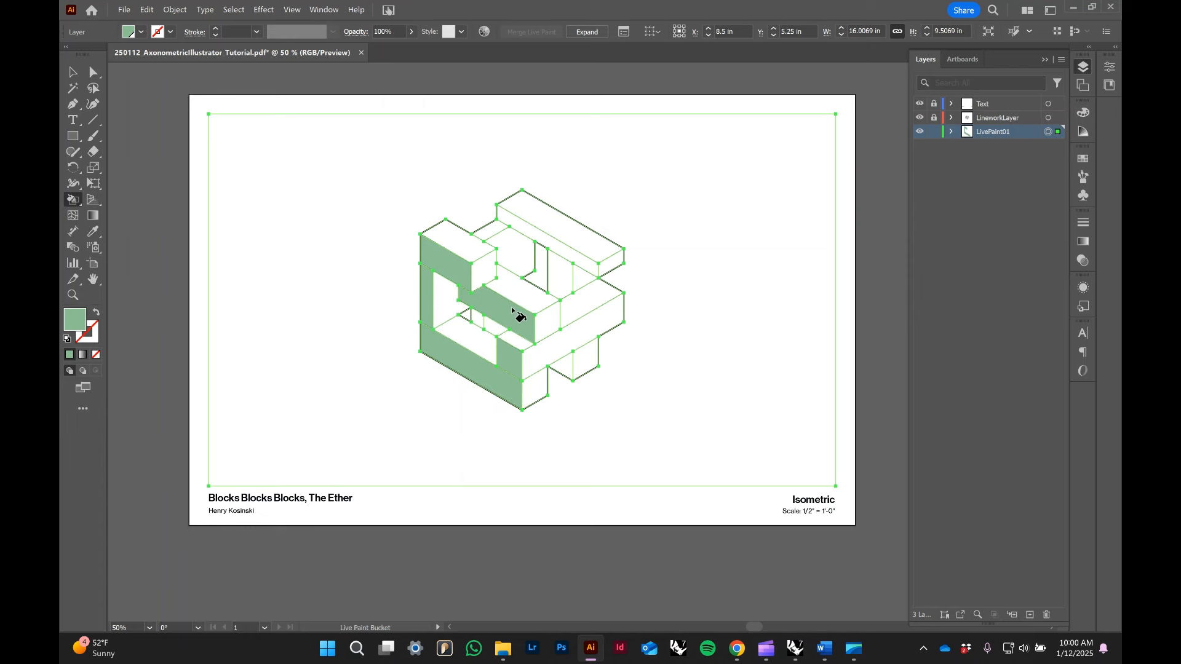
left_click(525, 233)
left_click(557, 281)
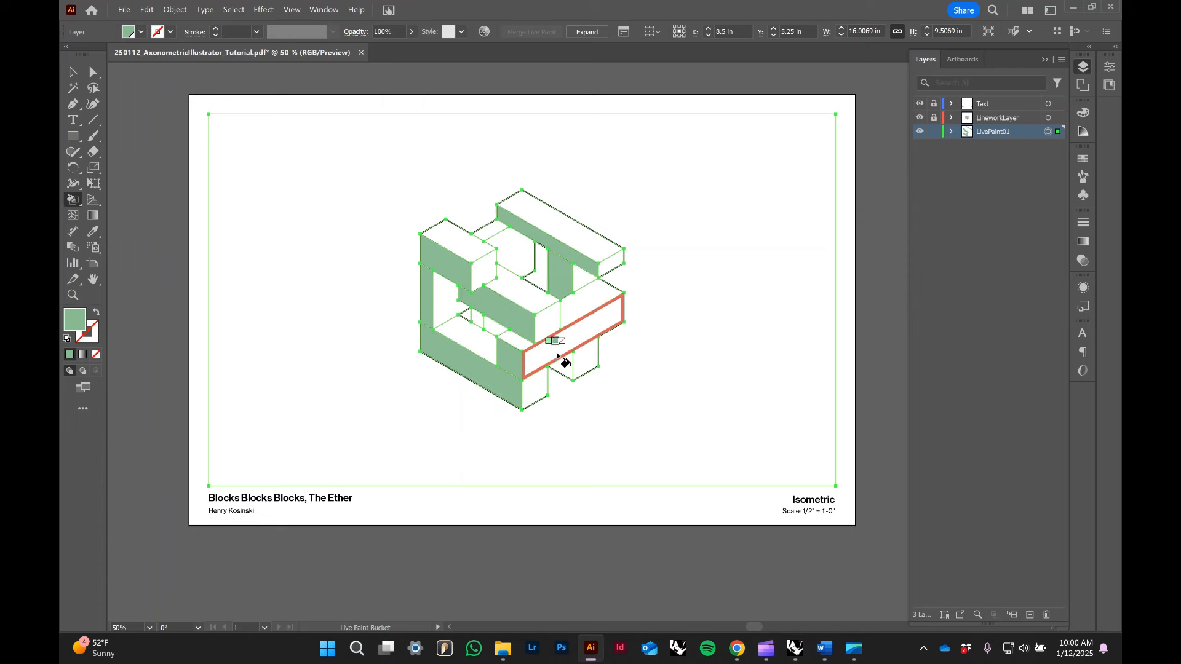
left_click(560, 368)
left_click(483, 320)
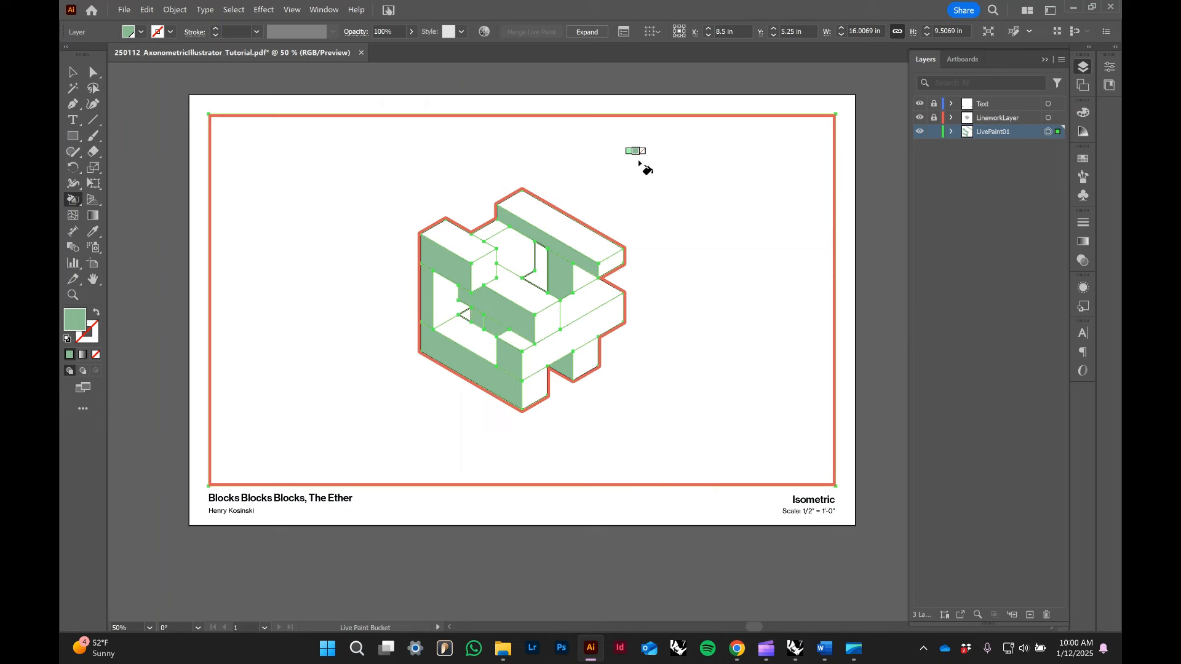
key("v")
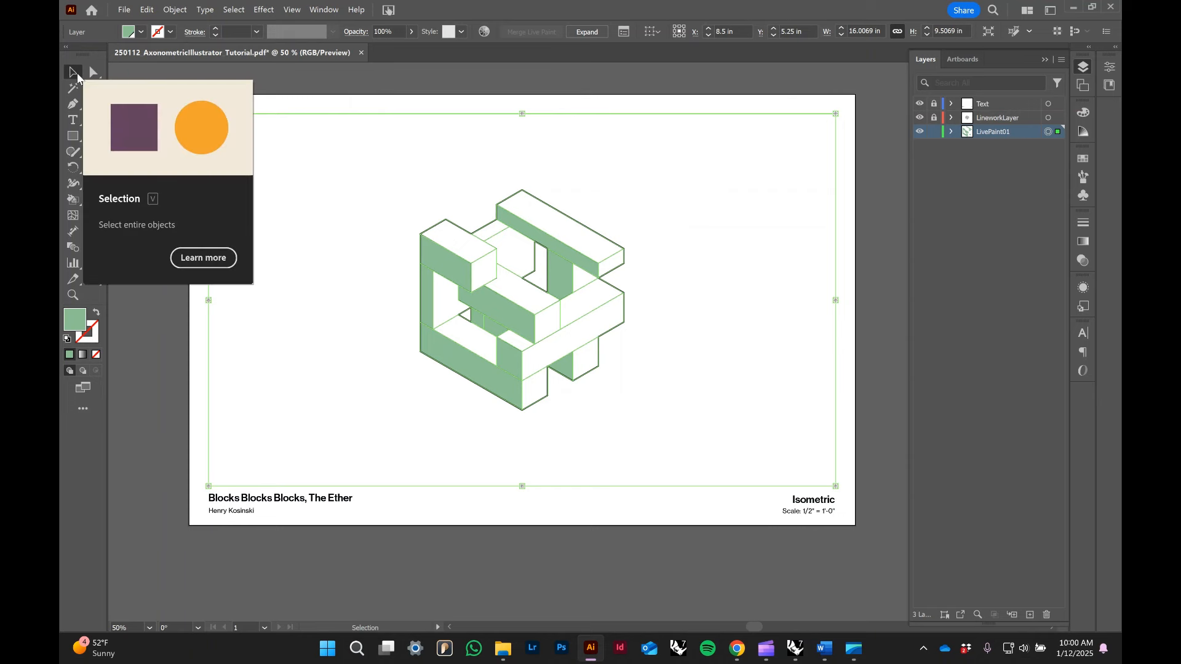
left_click(860, 289)
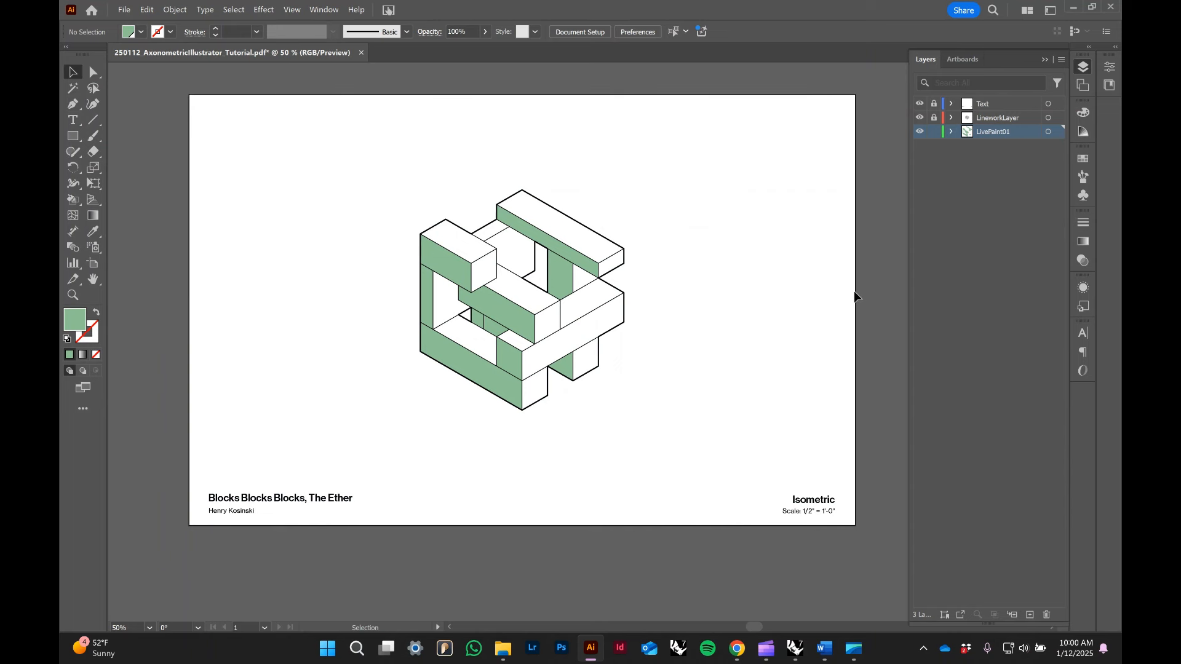
left_click(975, 209)
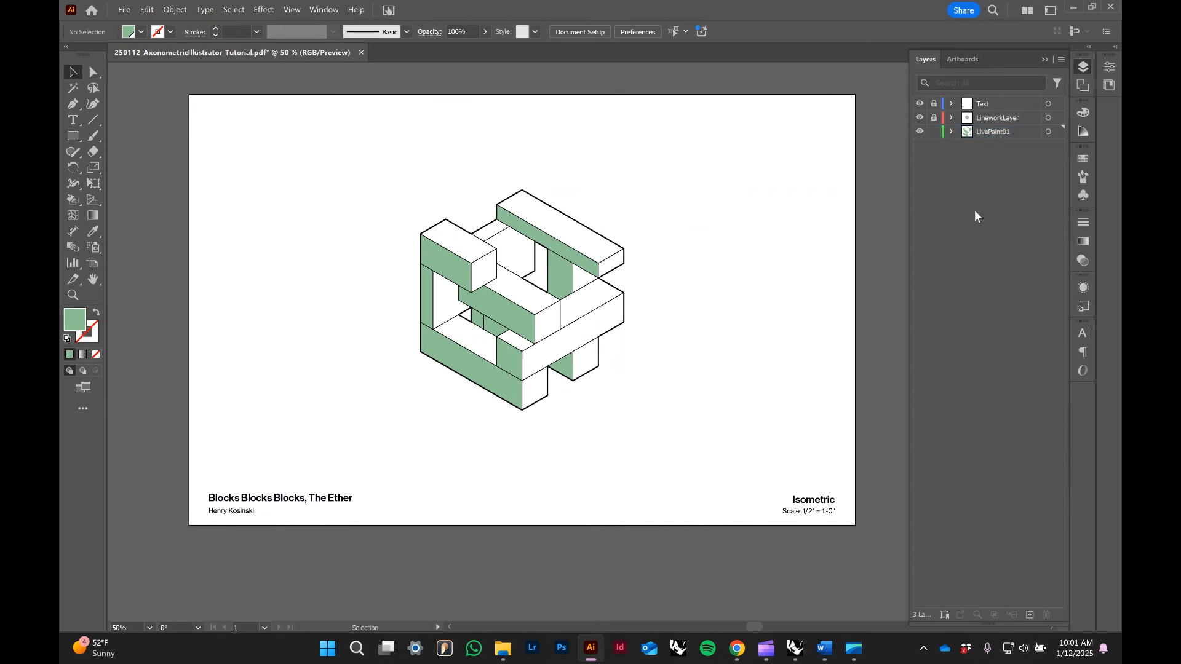
- Unlock LineworkLayer and lock the painted LivePaint01 layer
left_click(935, 117)
left_click(989, 134)
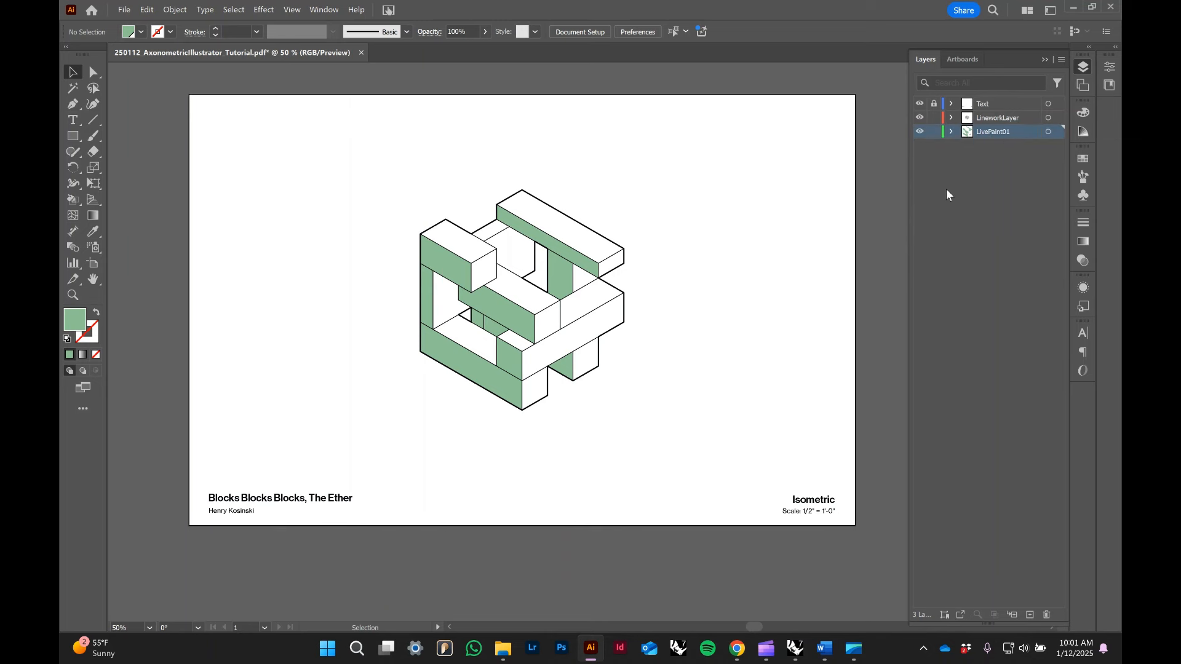
left_click(996, 139)
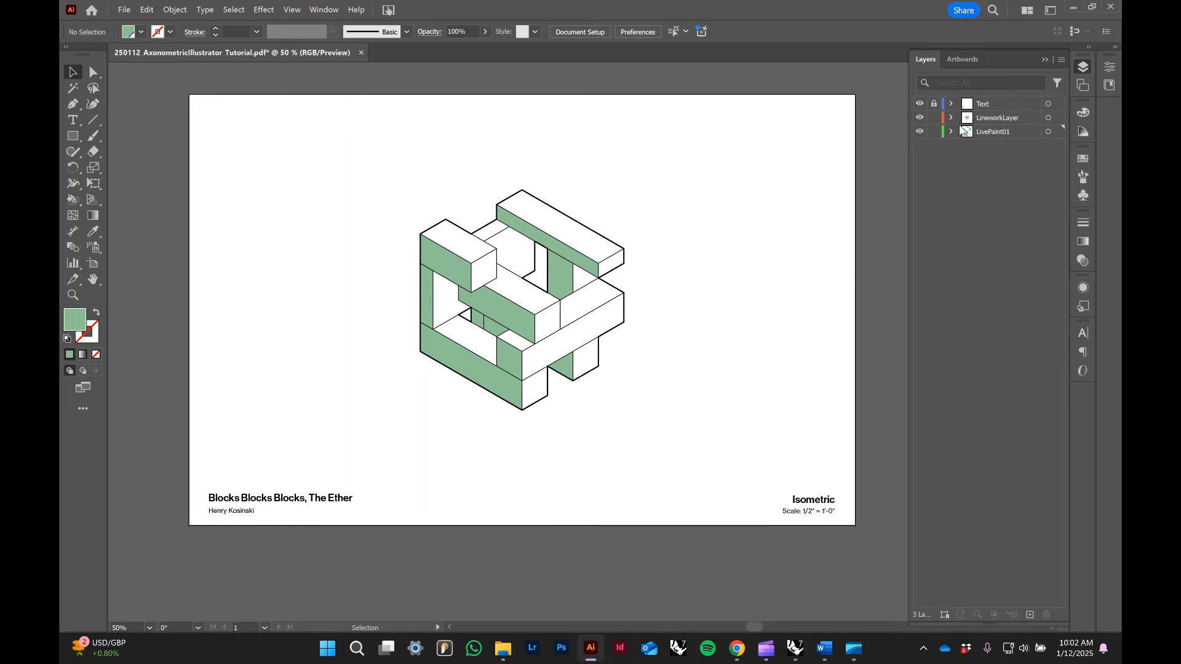
left_click(936, 133)
- Copy all the linework from LineworkLayer and paste it in place on a new layer named LivePaint02 below LivePaint01
left_click(1048, 118)
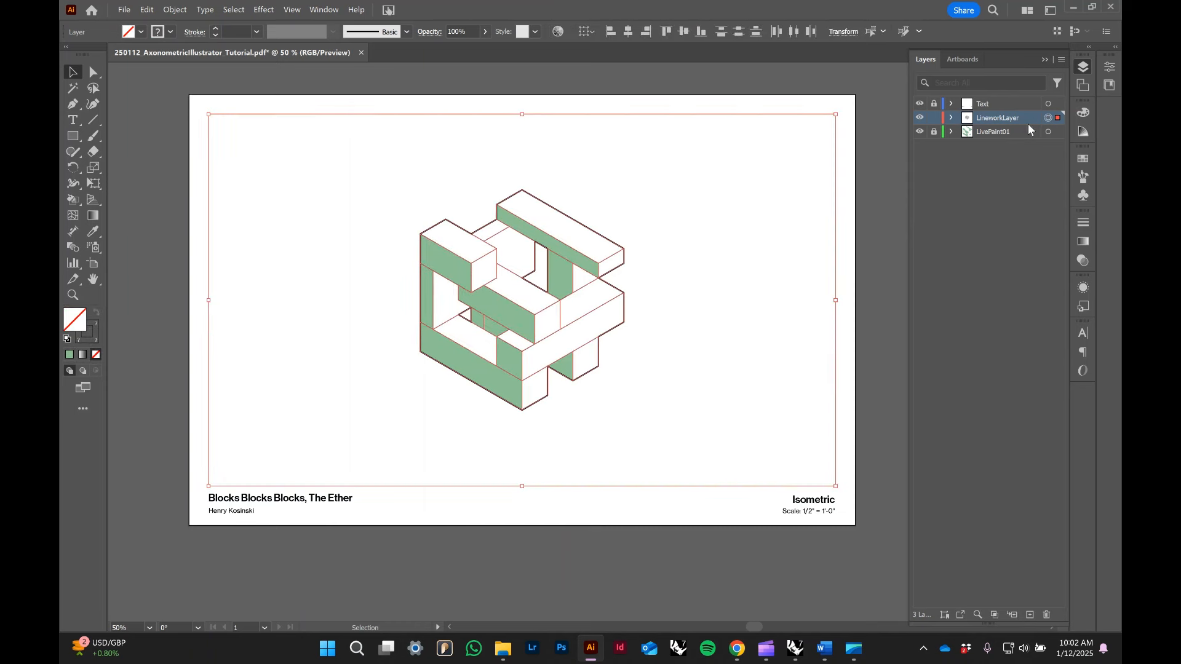
key("a")
left_click(1031, 616)
left_click(996, 145)
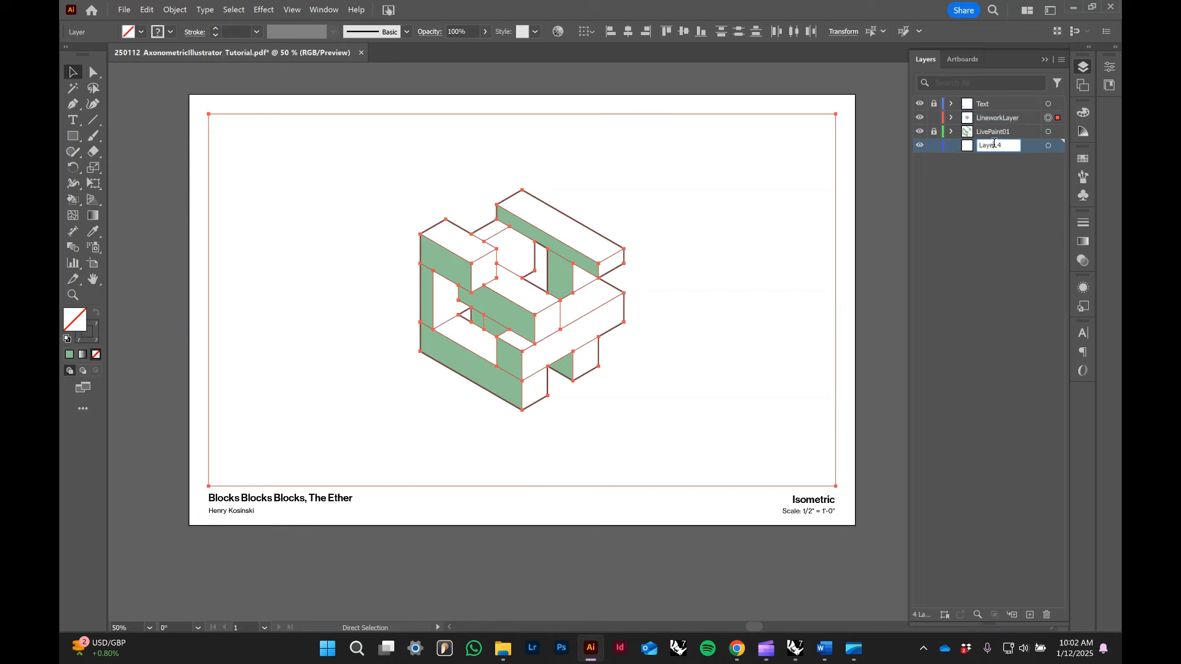
triple_click(994, 144)
type("LivePaint02")
key("ctrl+shift+v")
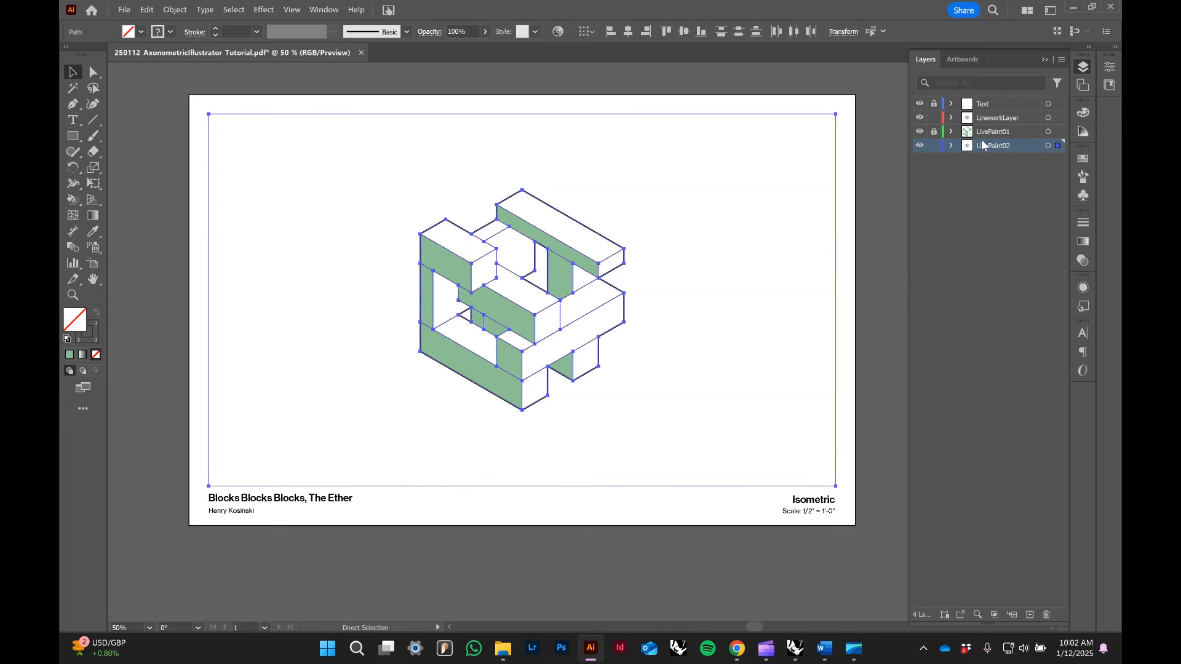
- Lock LineworkLayer and remove the stroke from the linework copied onto LivePaint02
left_click(935, 131)
key("v")
left_click(171, 32)
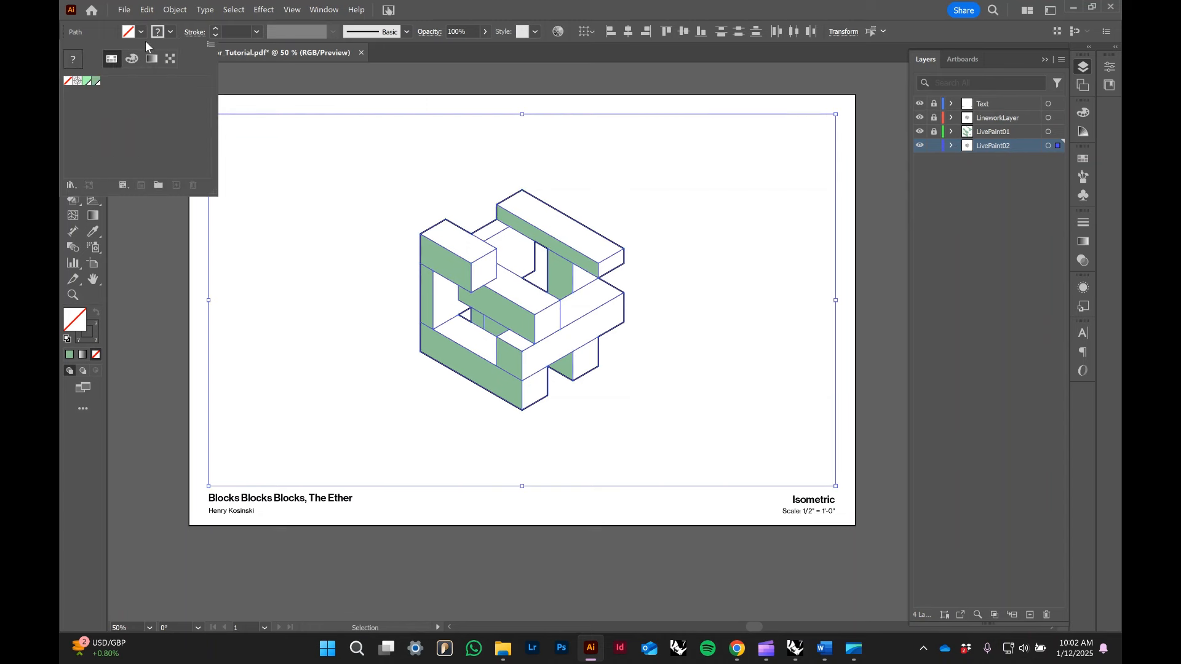
left_click(67, 82)
left_click(162, 266)
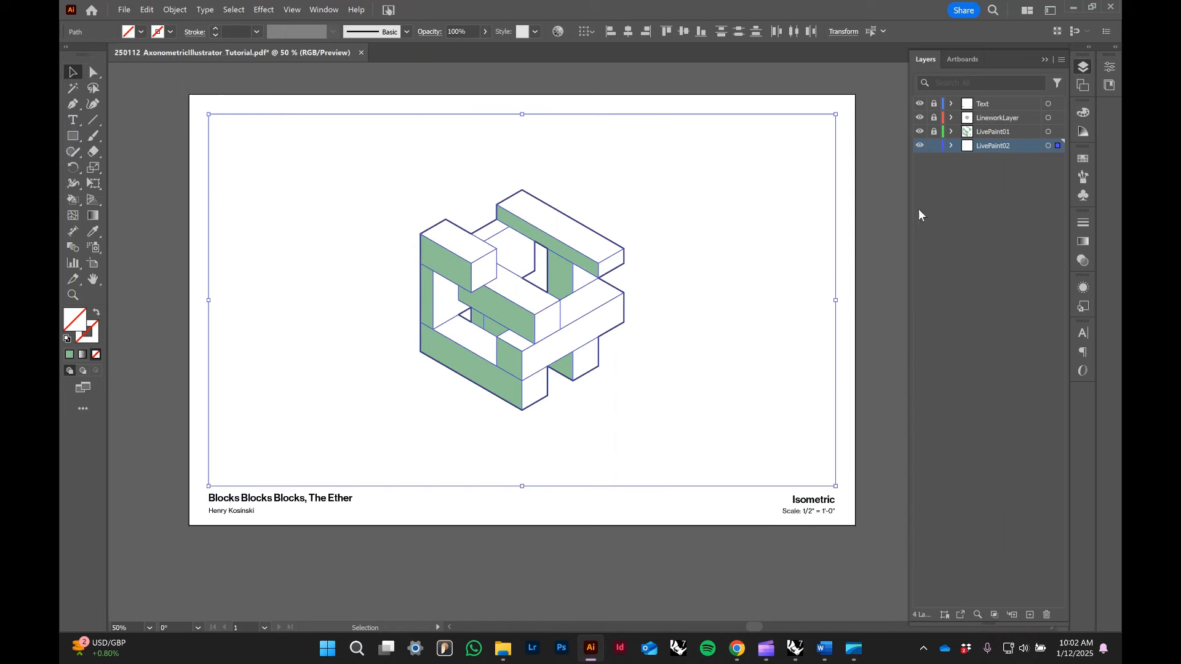
- Make the LivePaint02 linework a Live Paint group, fill the blocks' right-facing sides with the light green swatch, and deselect the artwork
key("k")
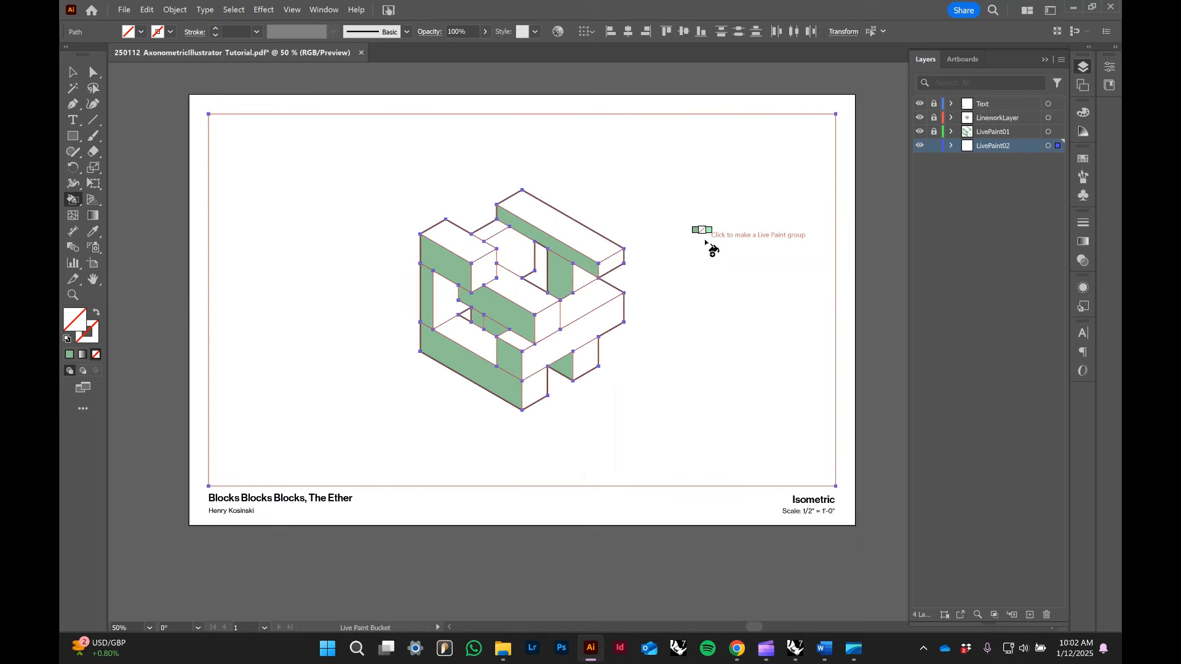
key("Right")
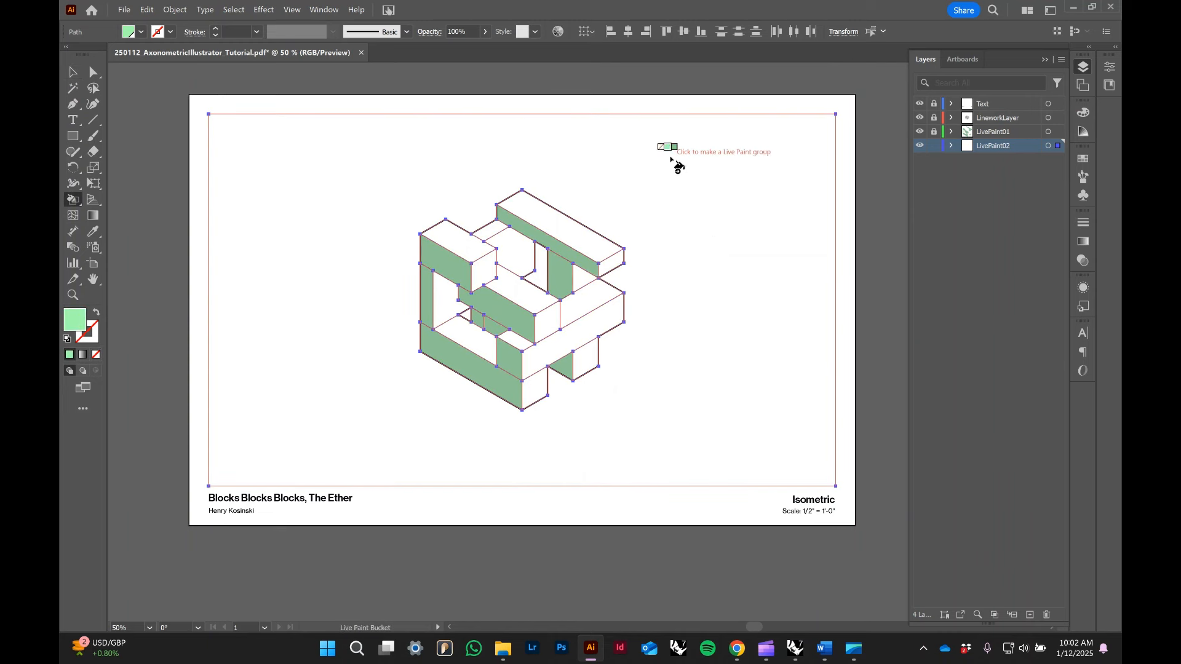
left_click(452, 315)
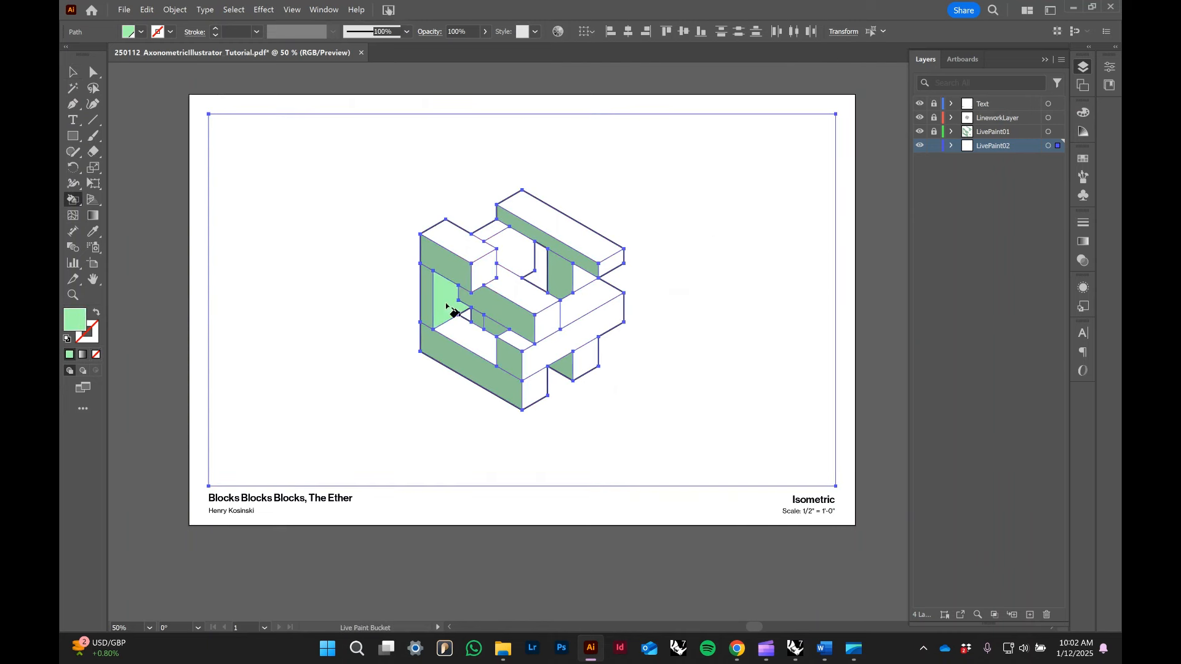
left_click(483, 269)
left_click(516, 250)
left_click(609, 259)
left_click(586, 278)
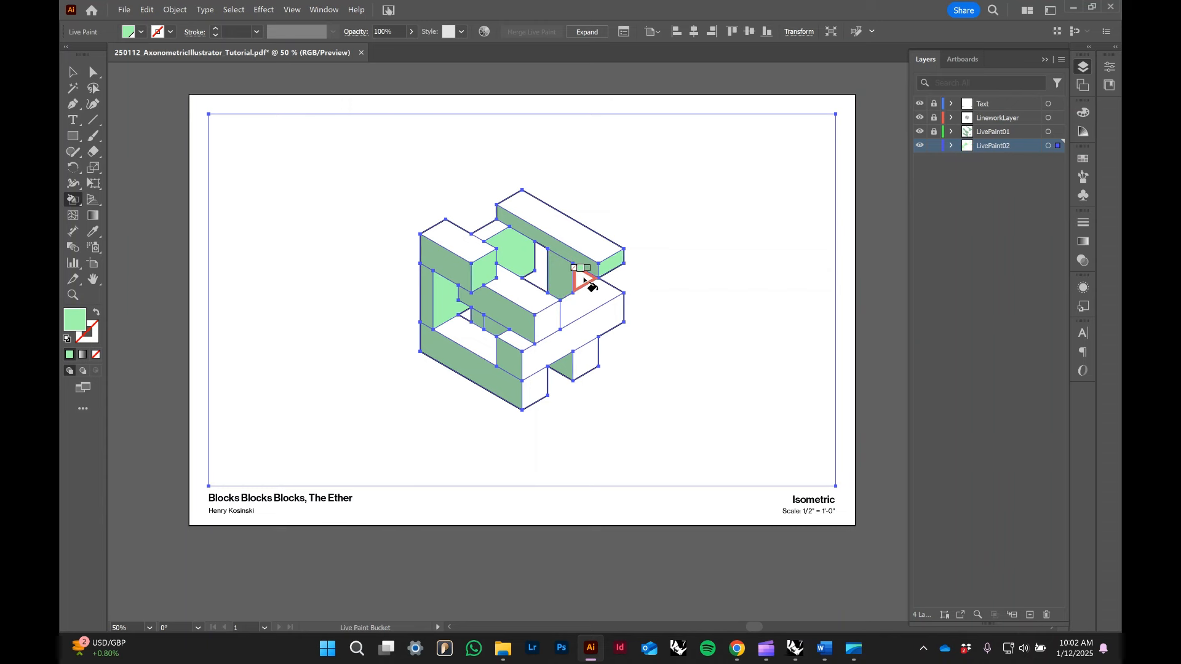
left_click(586, 354)
left_click(559, 340)
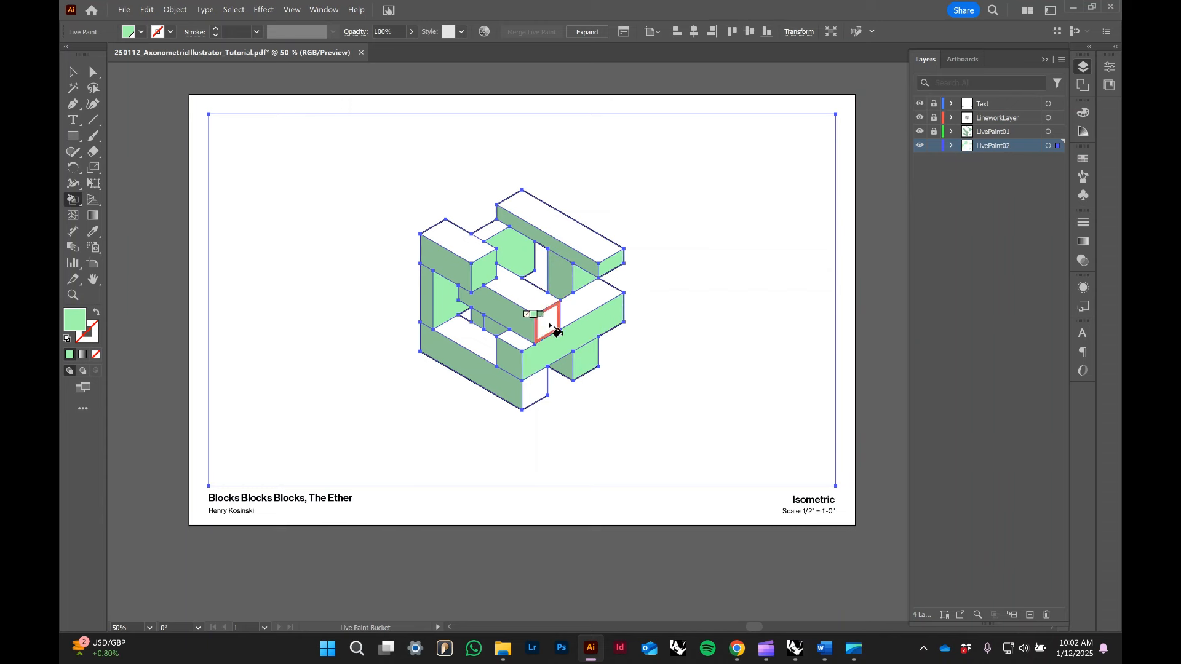
left_click(535, 389)
key("v")
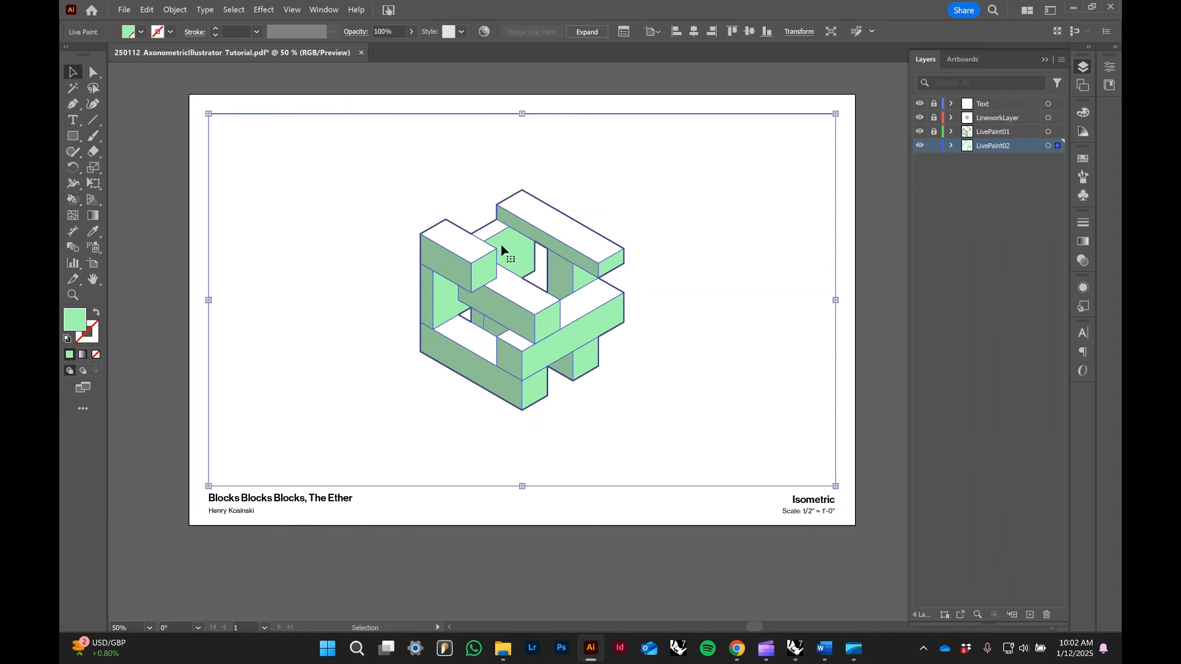
left_click(878, 269)
- Unlock LineworkLayer, lock LivePaint02, and add a new layer below it
left_click(935, 118)
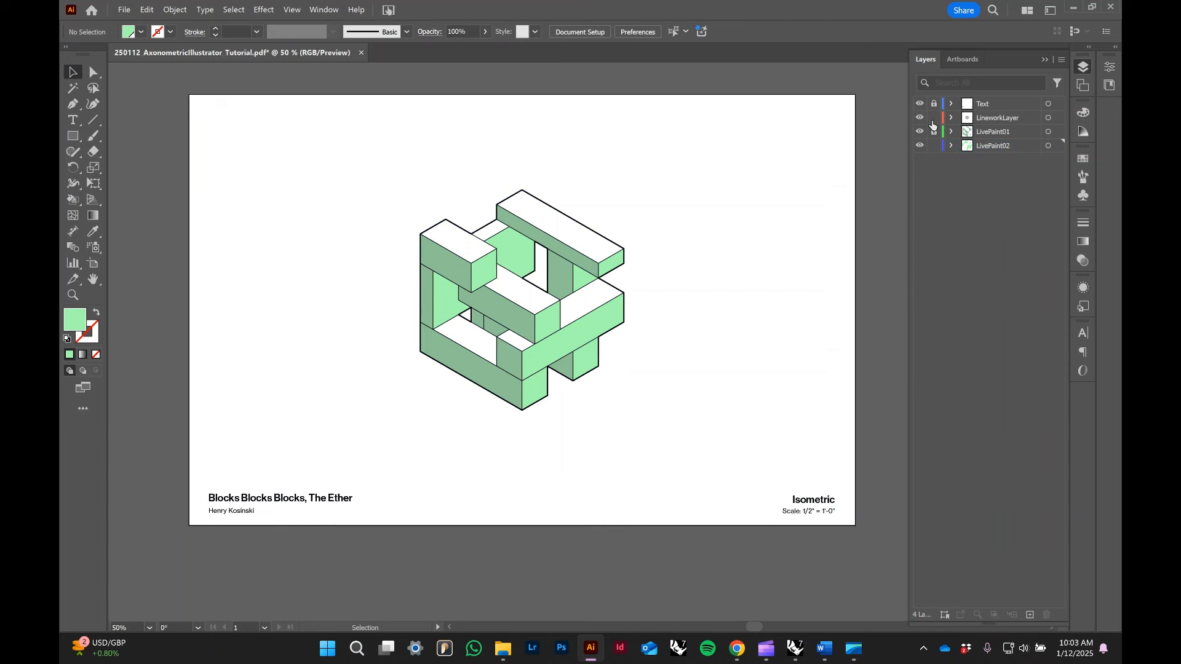
left_click(934, 146)
left_click(1031, 615)
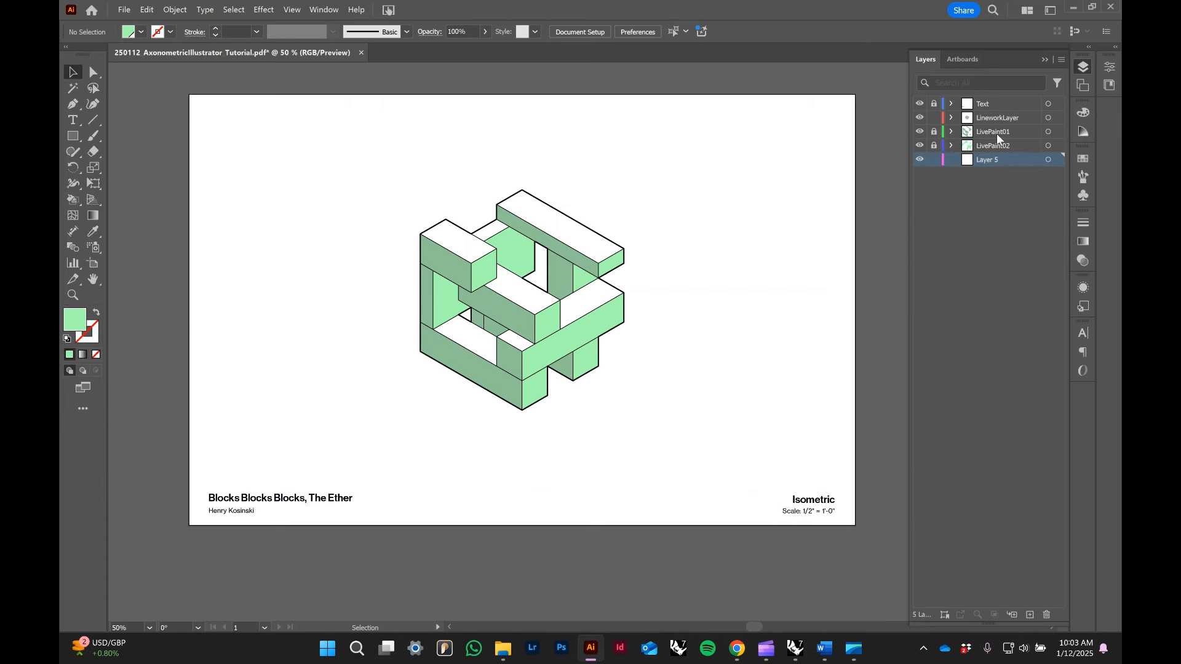
- Copy all the linework from LineworkLayer in place onto the new bottom layer
left_click(1049, 118)
left_click(1009, 164)
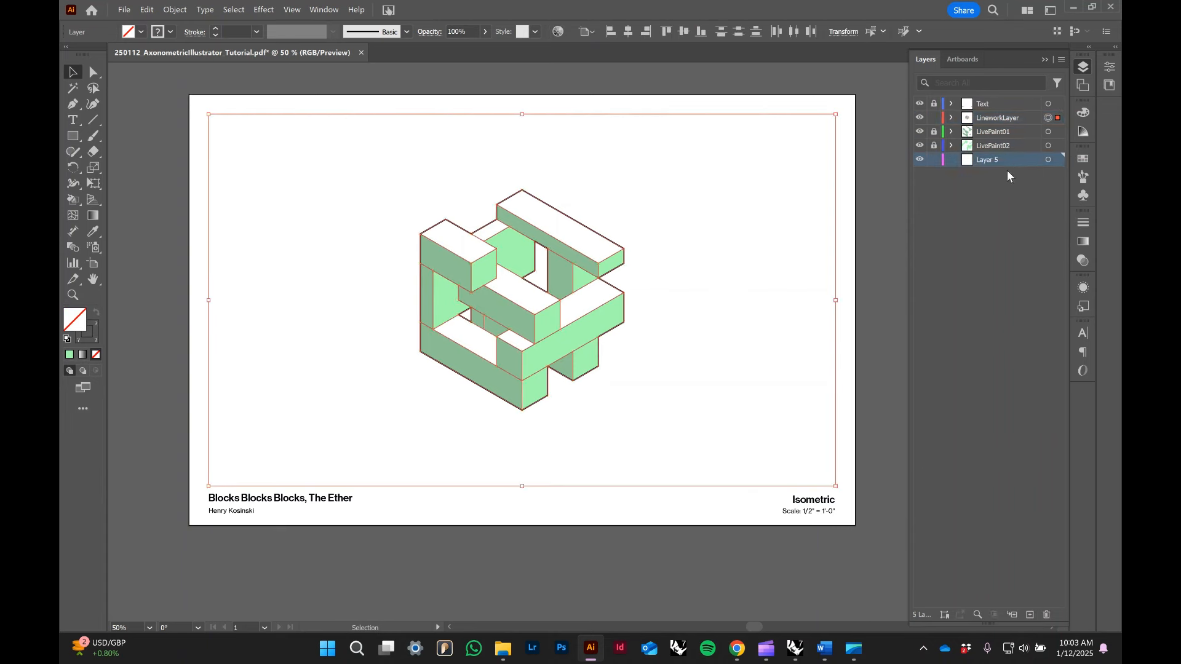
left_click_drag(1058, 118, 1058, 159)
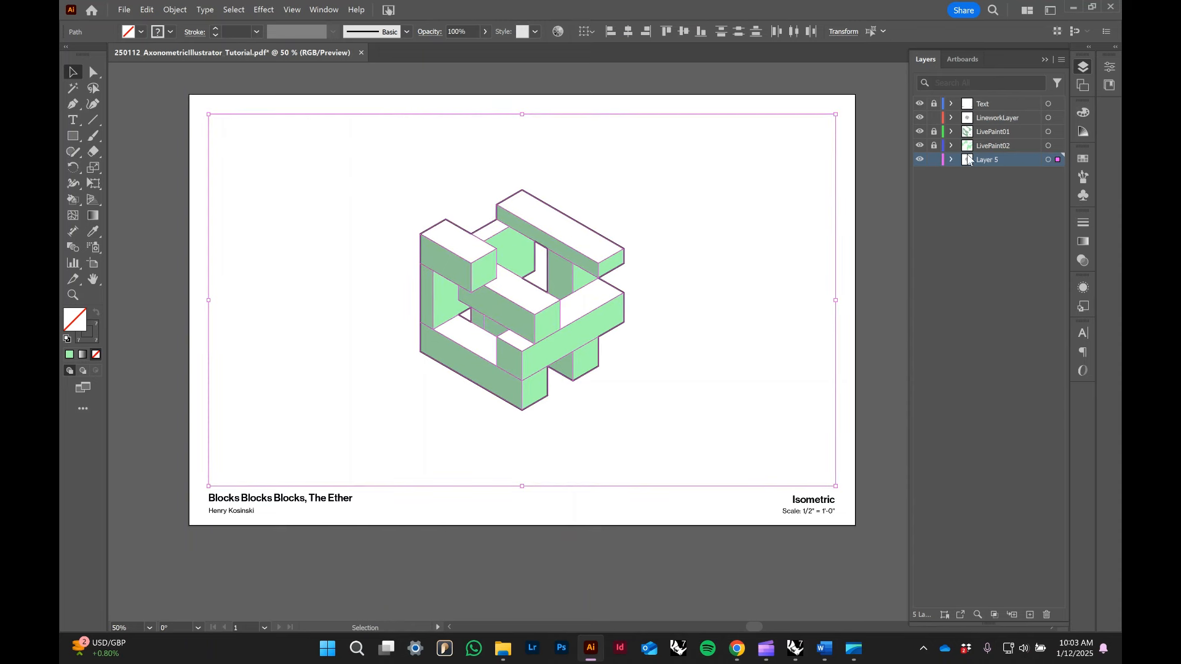
- Remove the stroke from the linework copy on Layer 5, lock LineworkLayer, and deselect the artwork
left_click(171, 31)
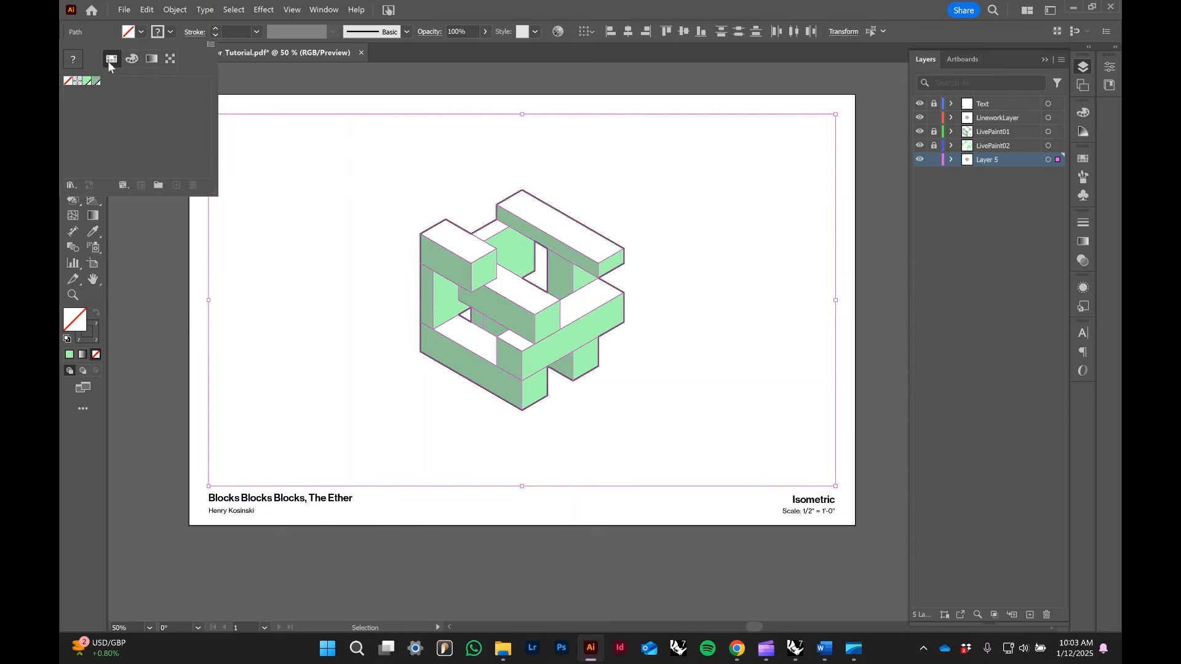
left_click(69, 80)
left_click(933, 117)
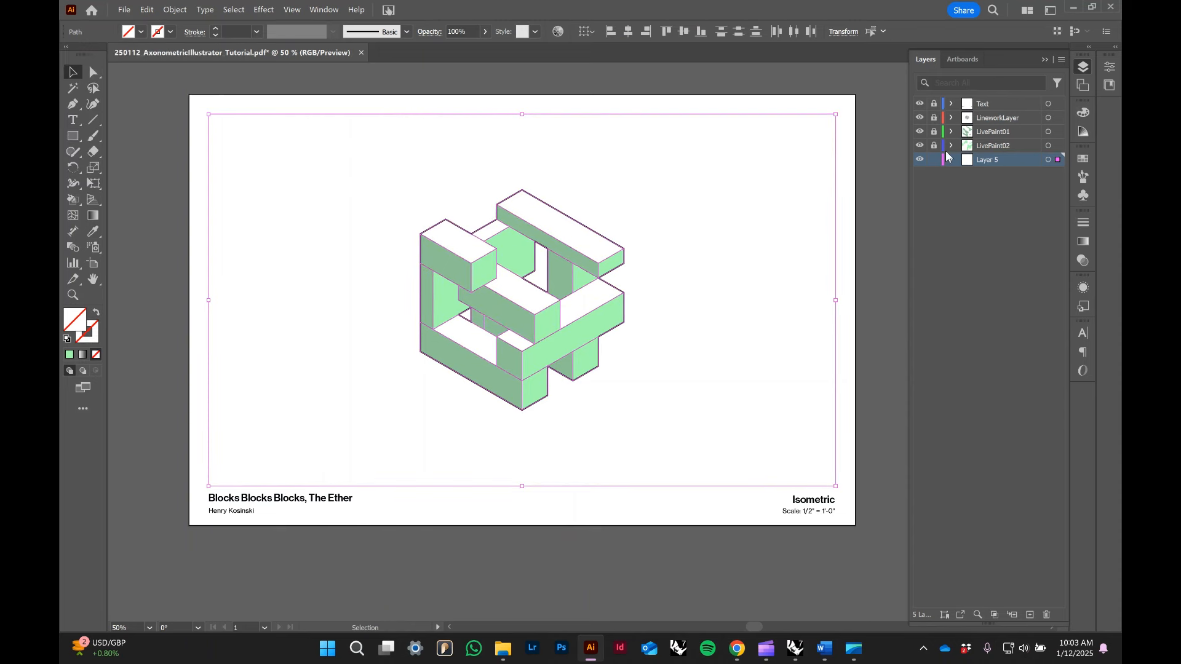
left_click(152, 64)
- Create a paler global swatch from the darker green in HSB mode with 20% saturation and 88% brightness
left_click(141, 32)
left_click(87, 81)
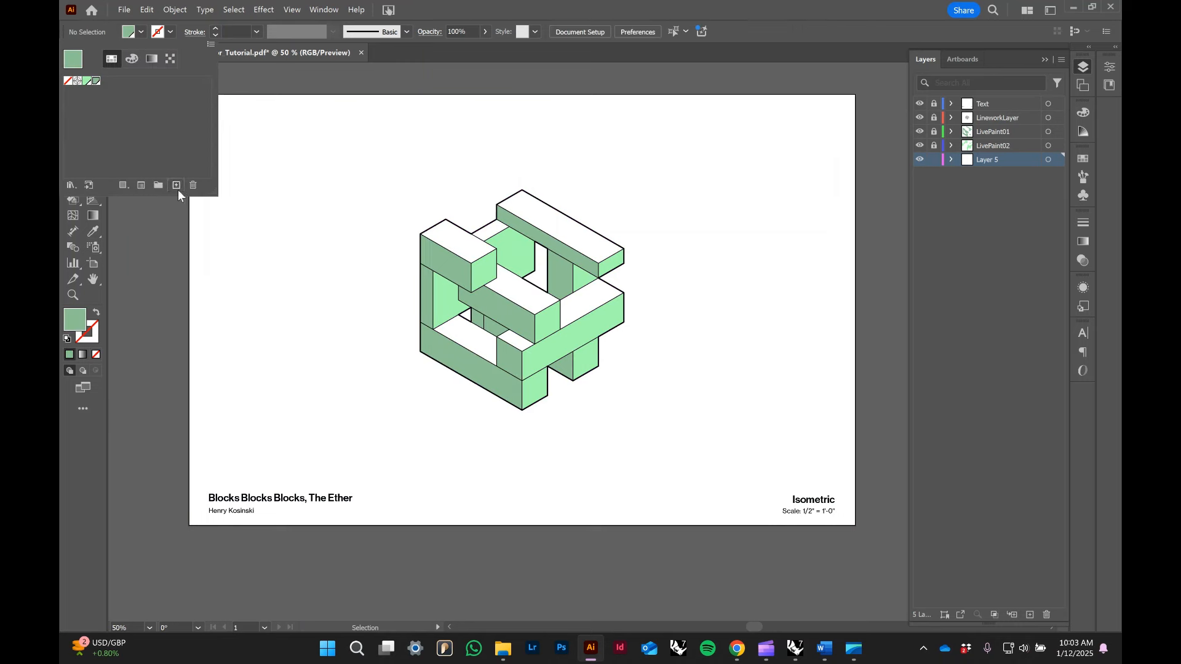
left_click(177, 185)
left_click(582, 271)
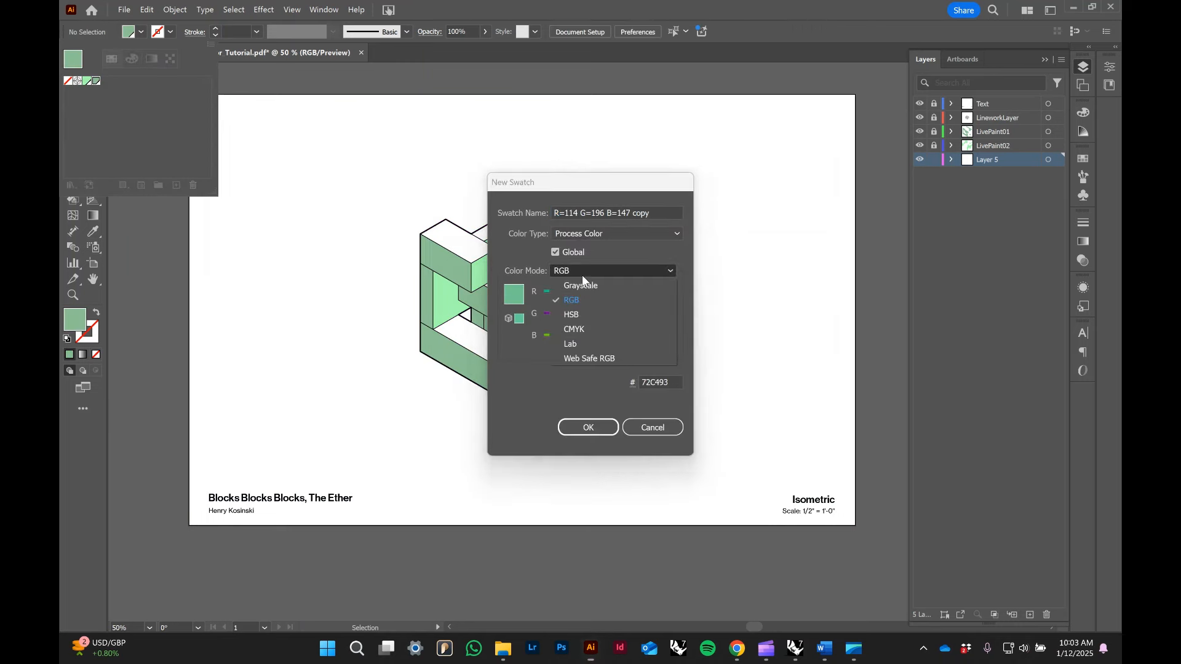
left_click(580, 314)
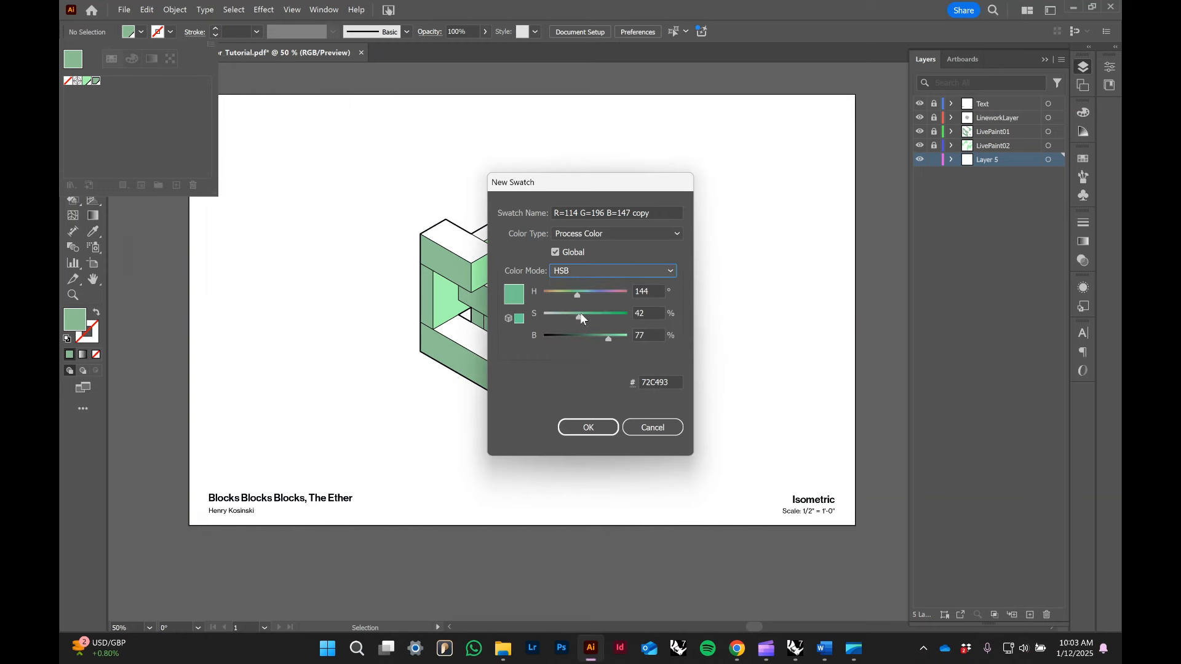
left_click_drag(580, 316, 620, 340)
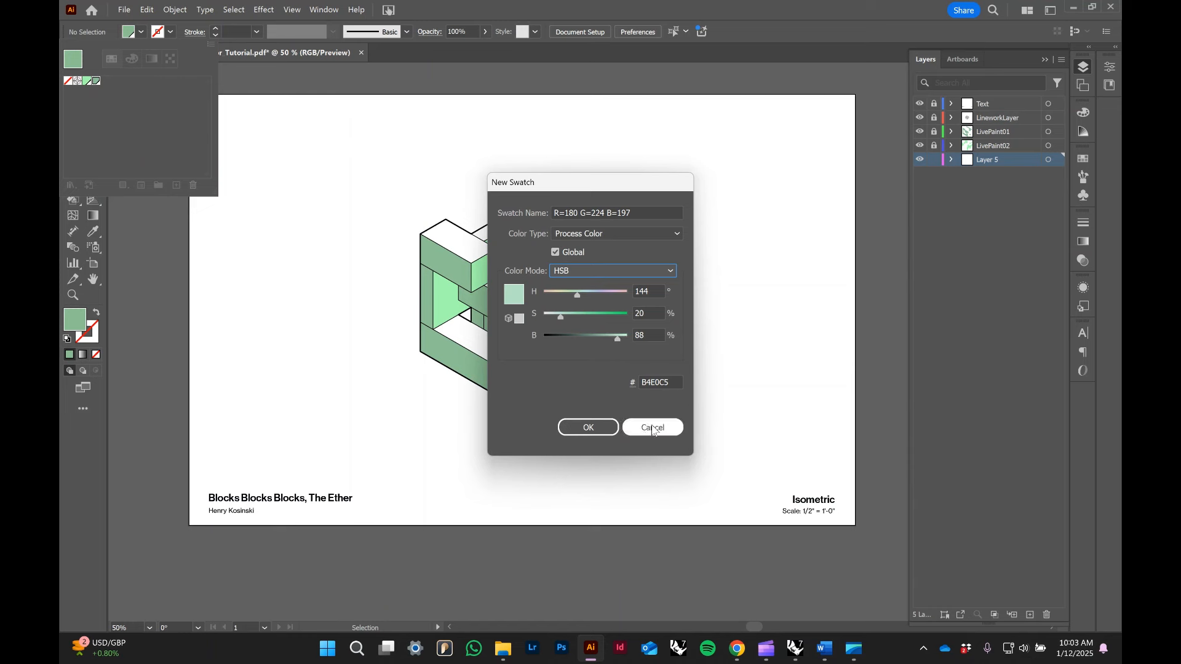
left_click(592, 427)
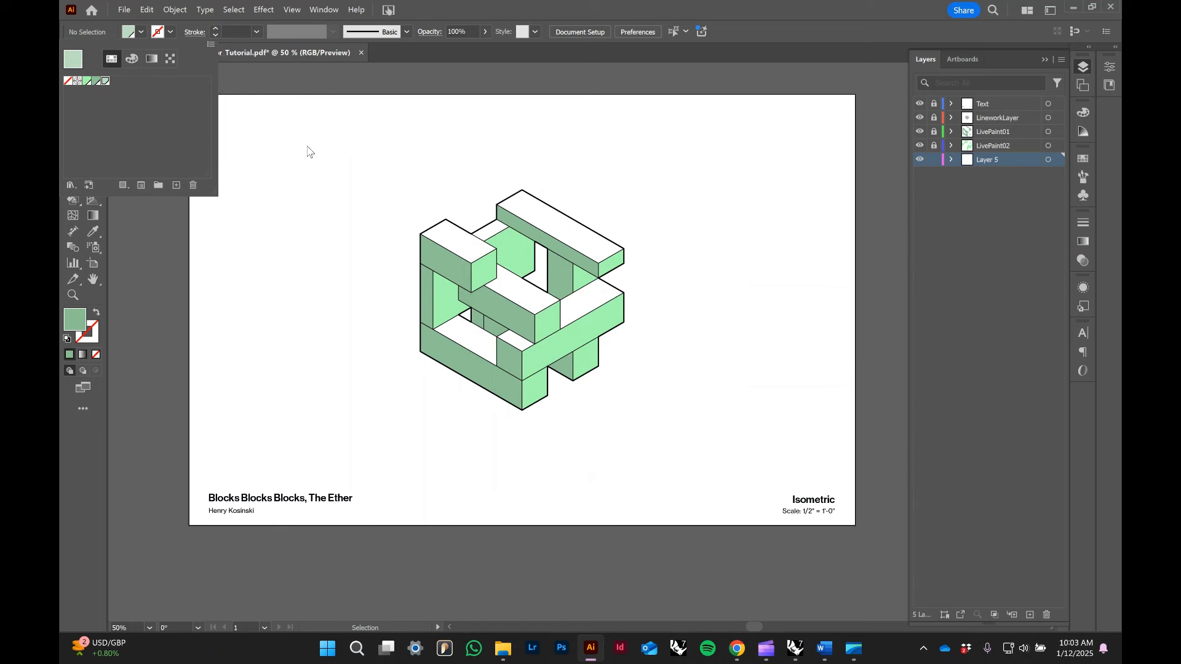
left_click(1031, 195)
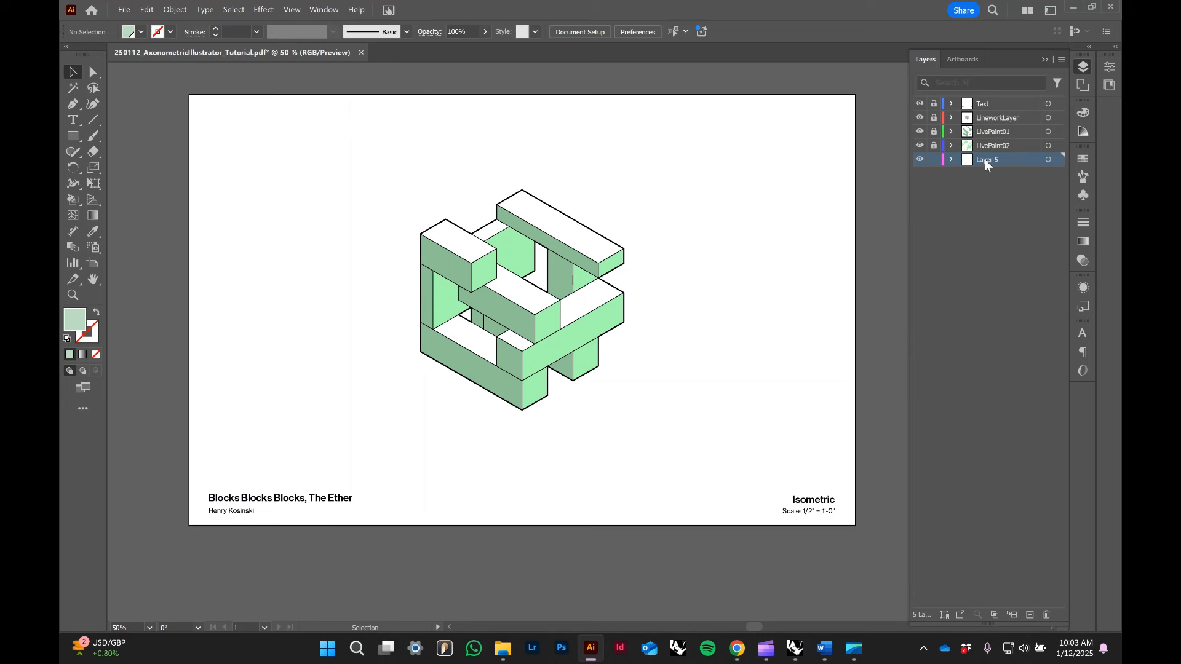
key("ctrl+a")
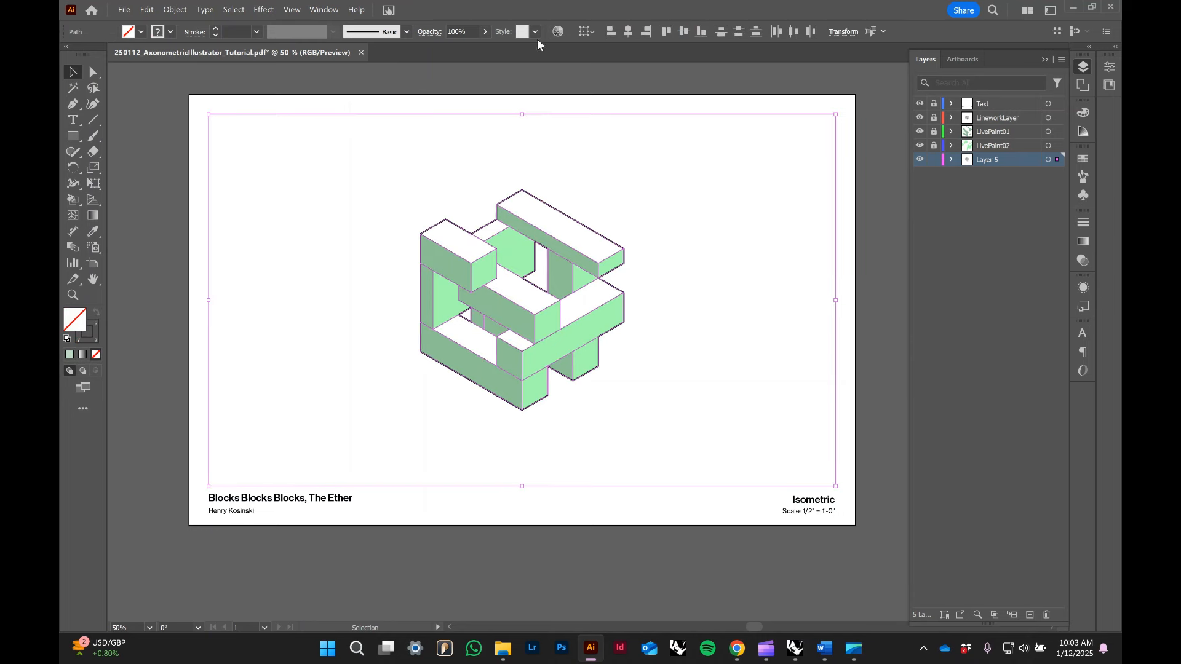
key("ctrl+shift+a")
left_click(951, 160)
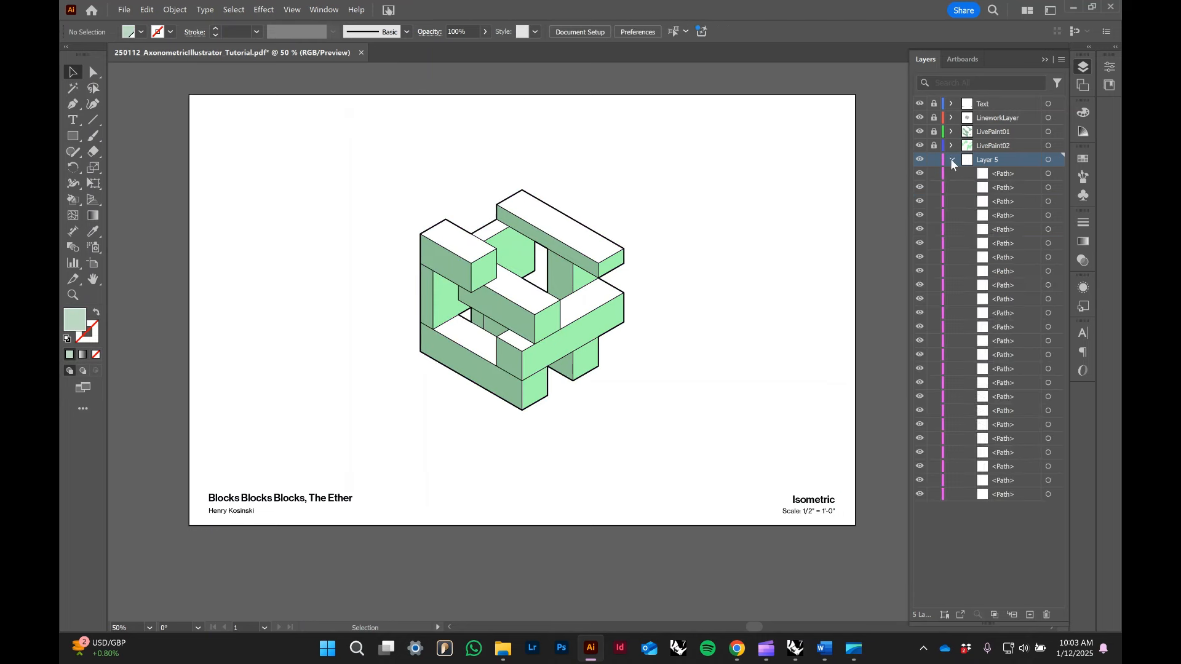
left_click(951, 159)
- Make all Layer 5 linework a Live Paint group, fill the blocks' top faces with the pale green swatch, and deselect everything
left_click(1049, 159)
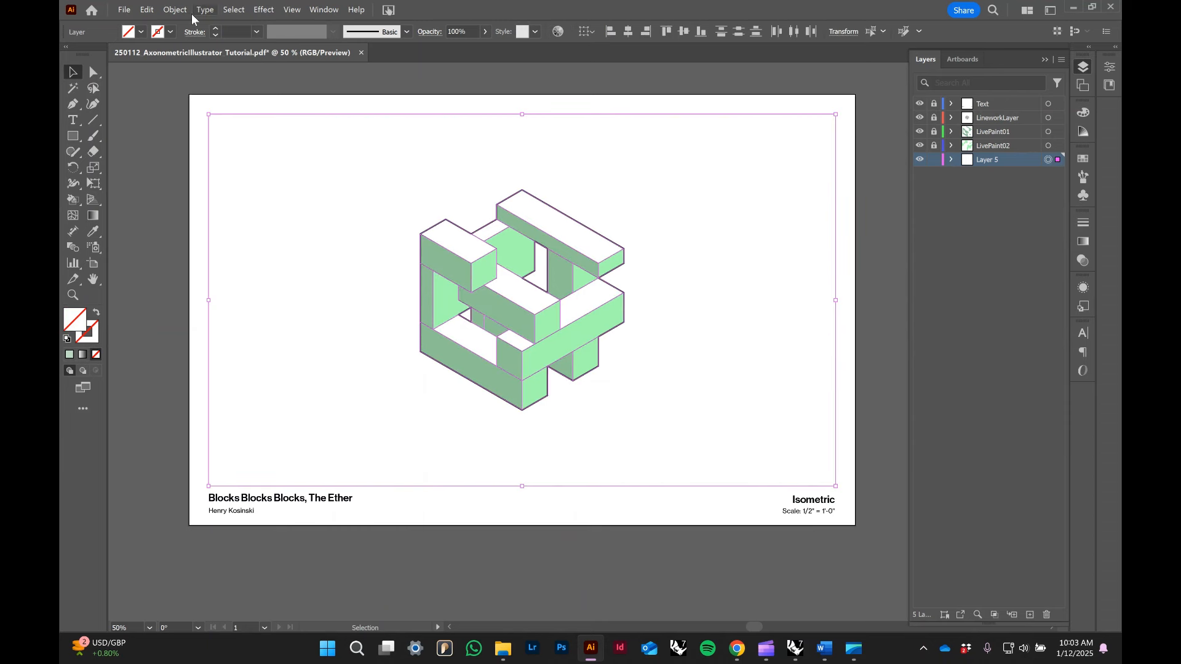
key("k")
key("Right")
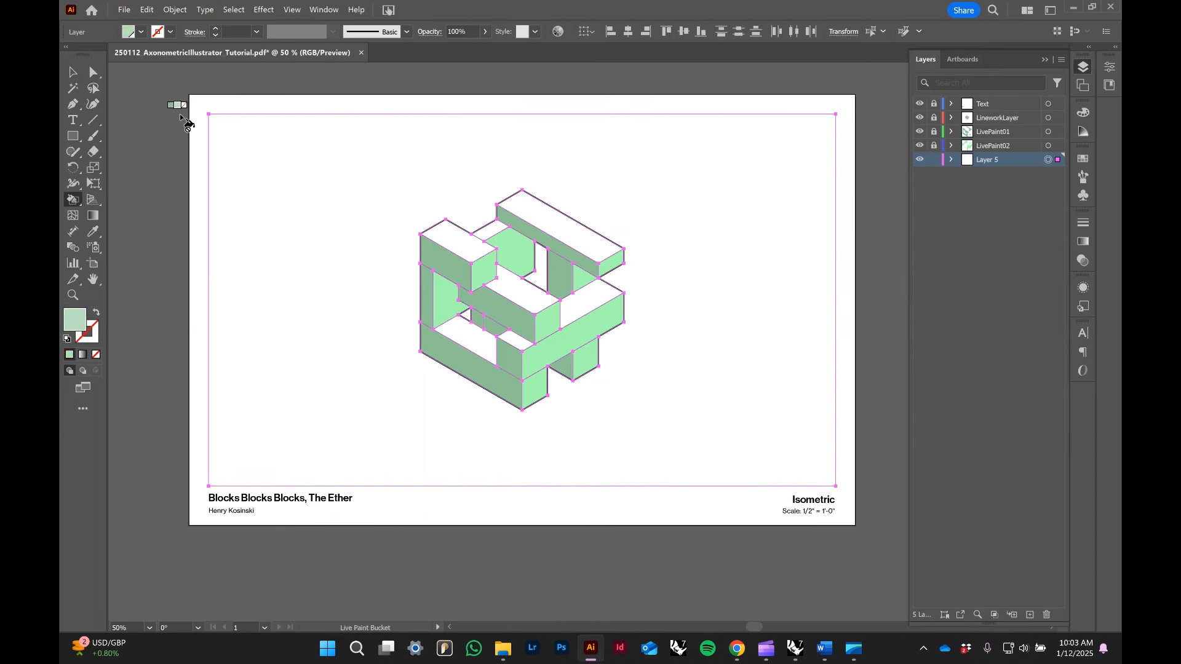
left_click(456, 239)
left_click(534, 223)
left_click(530, 283)
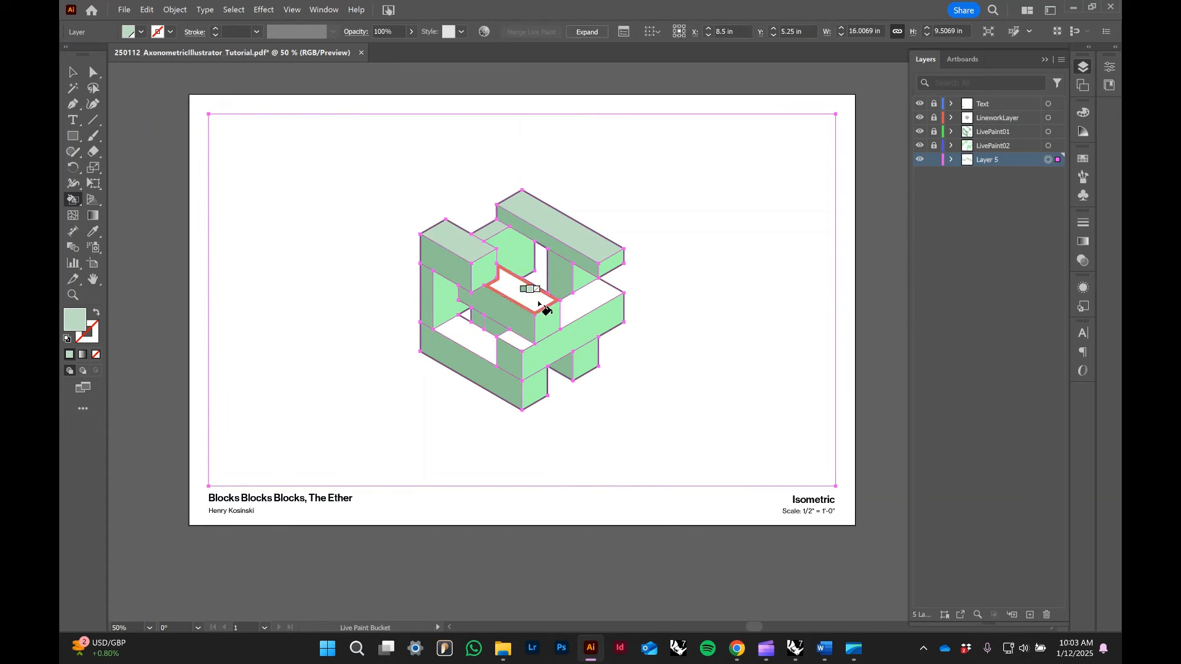
left_click(587, 311)
left_click(471, 335)
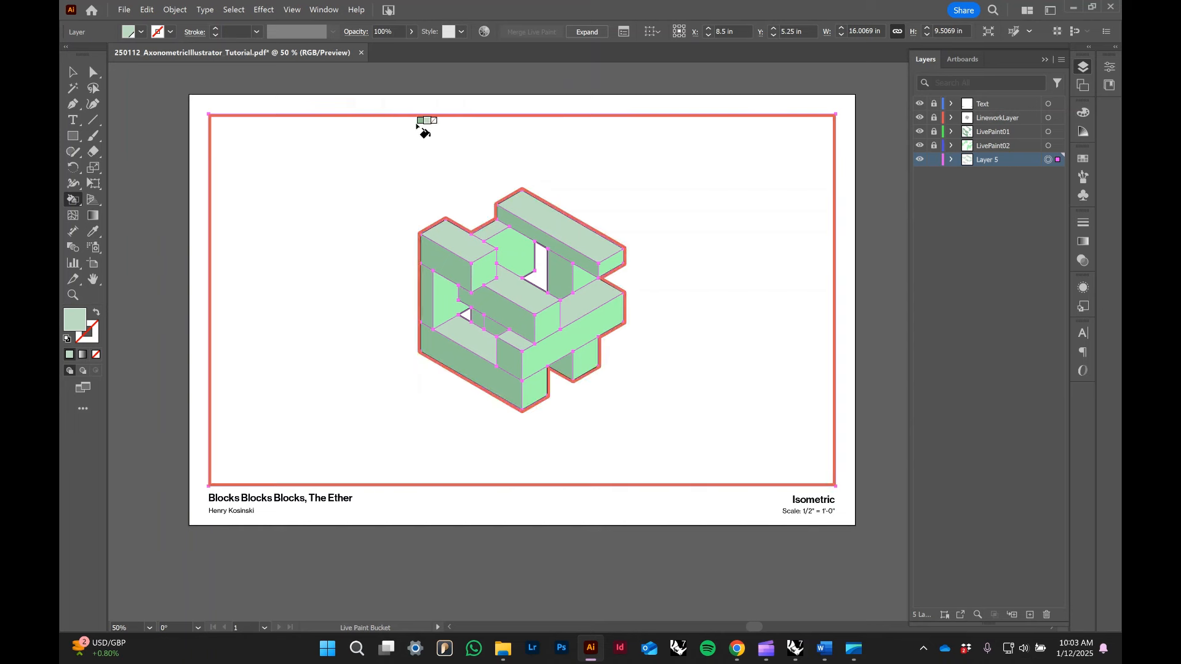
key("b")
key("v")
left_click(422, 99)
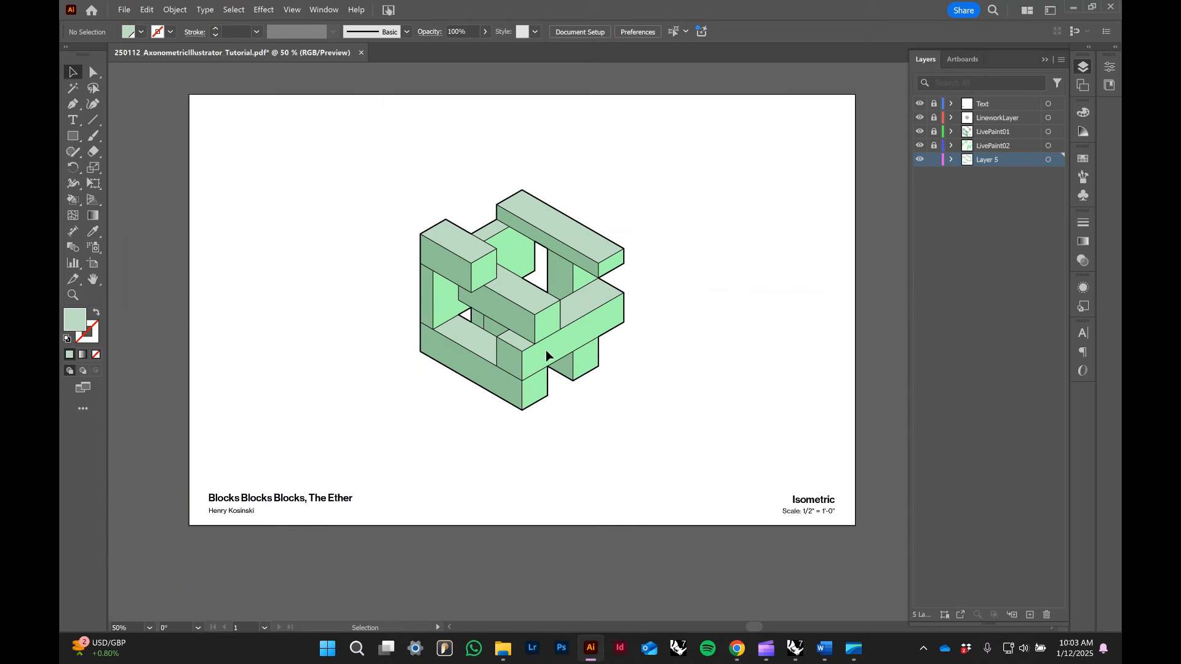
left_click(978, 210)
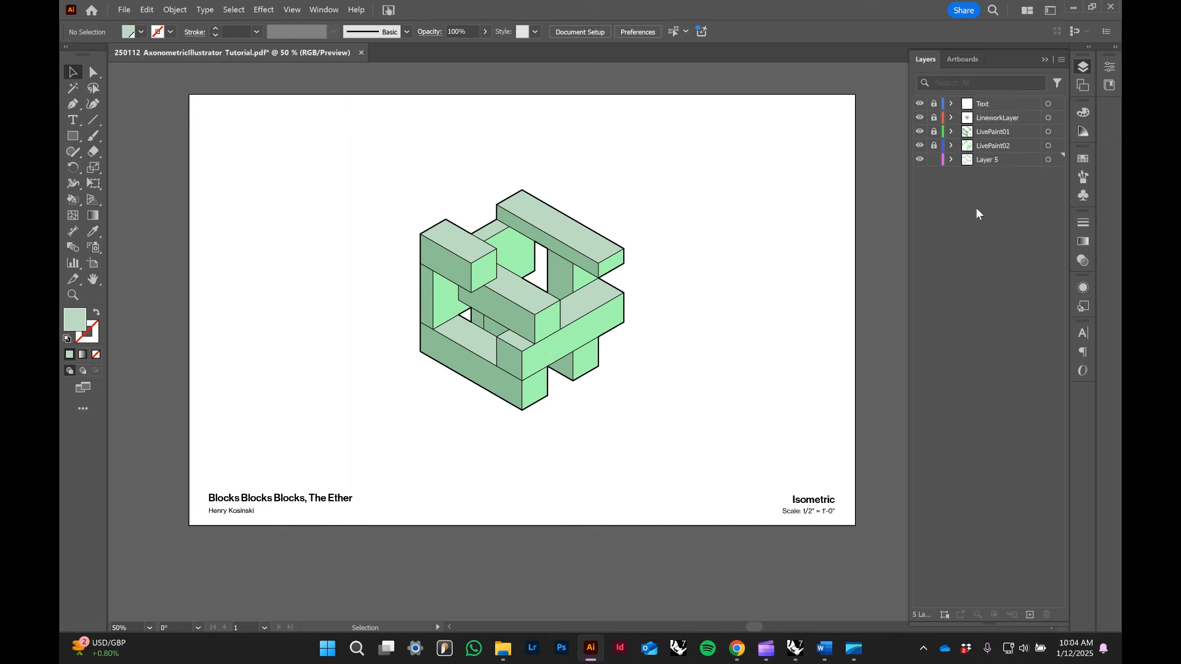
- Toggle the visibility of LivePaint02 off and on, and unlock that layer
left_click(920, 145)
left_click(920, 146)
left_click(936, 146)
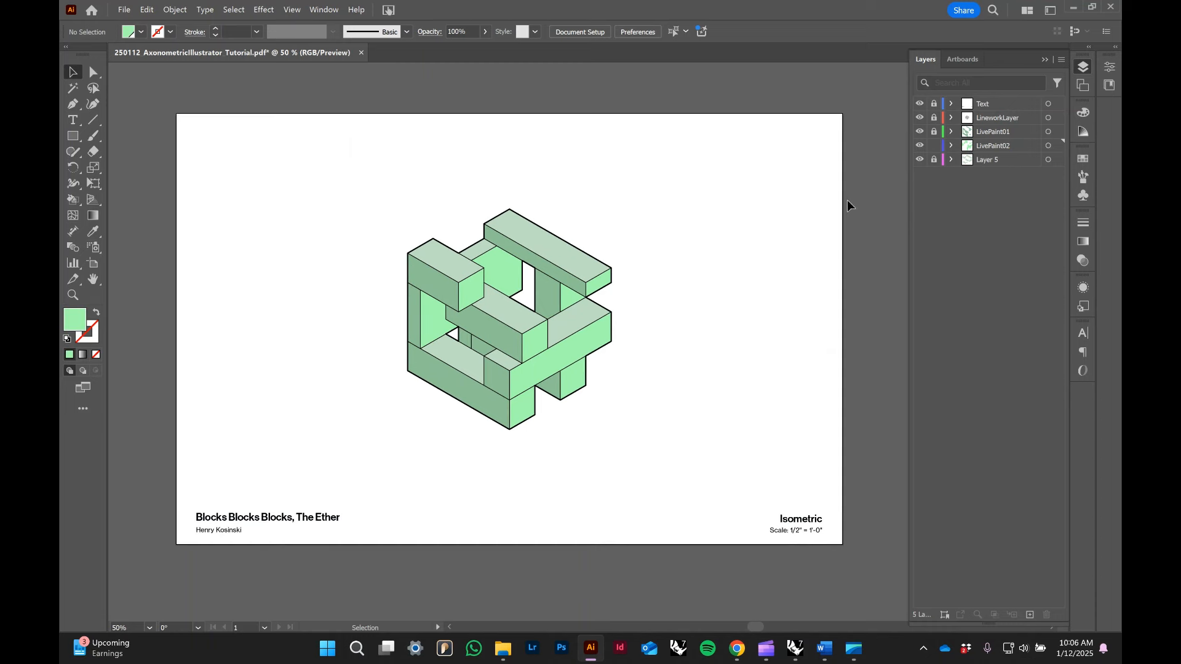
- Try the dark green and the lighter green swatches as the fill of the Live Paint group in LivePaint02, and deselect it
left_click(141, 32)
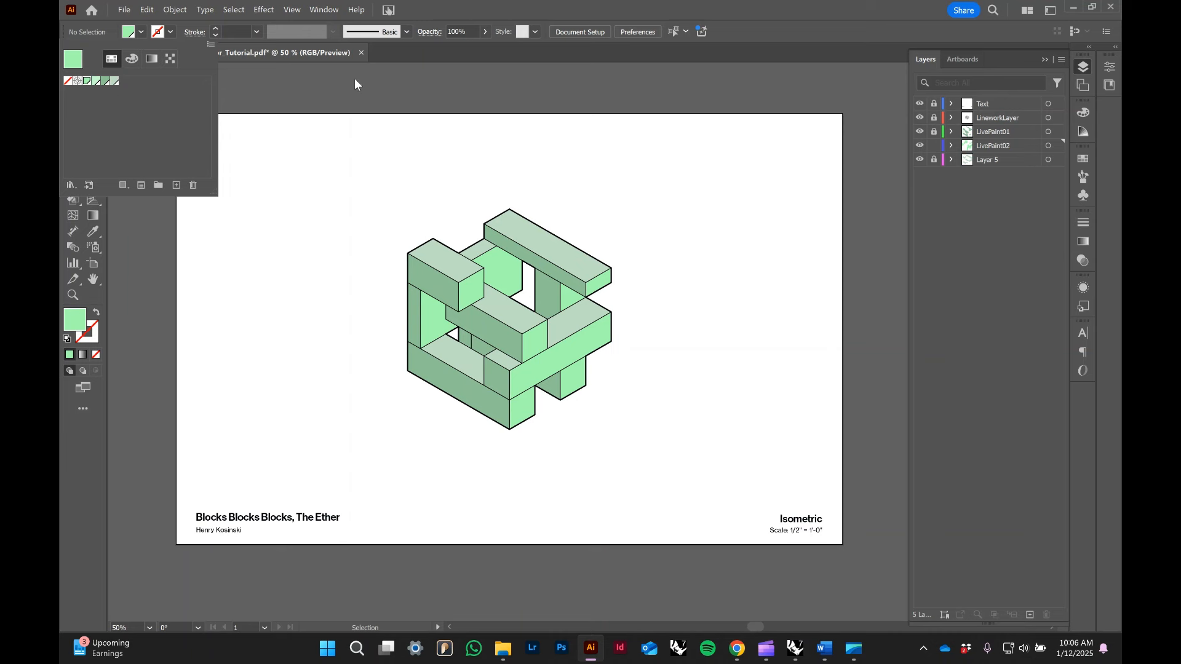
left_click(283, 87)
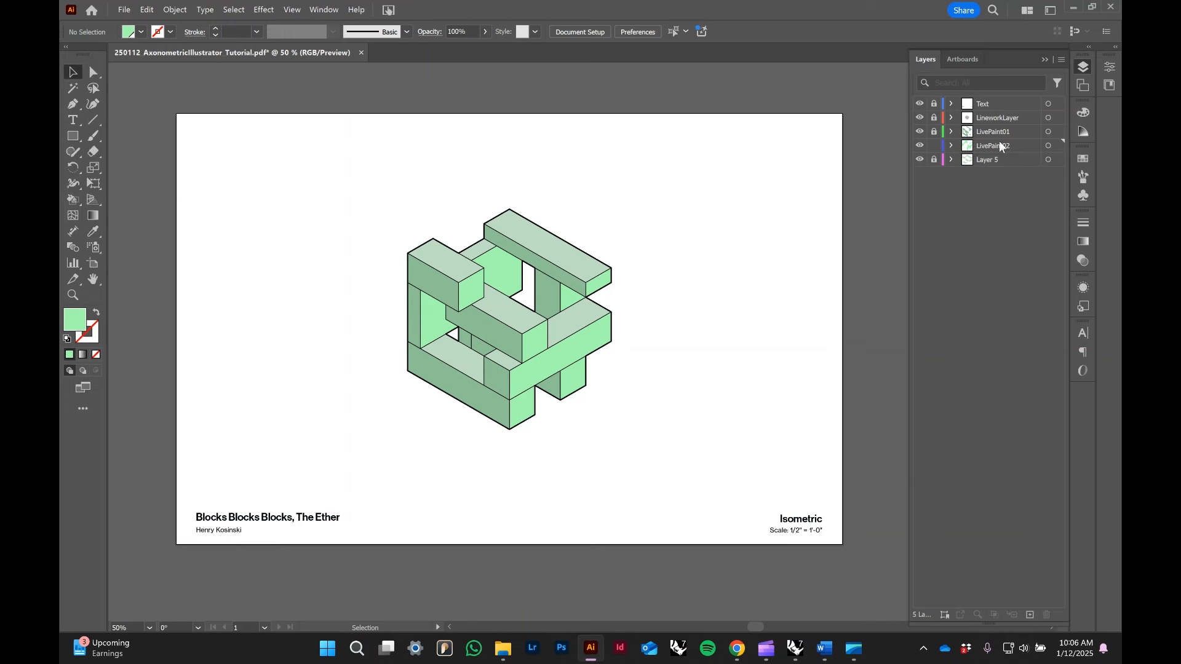
left_click(952, 145)
left_click(965, 159)
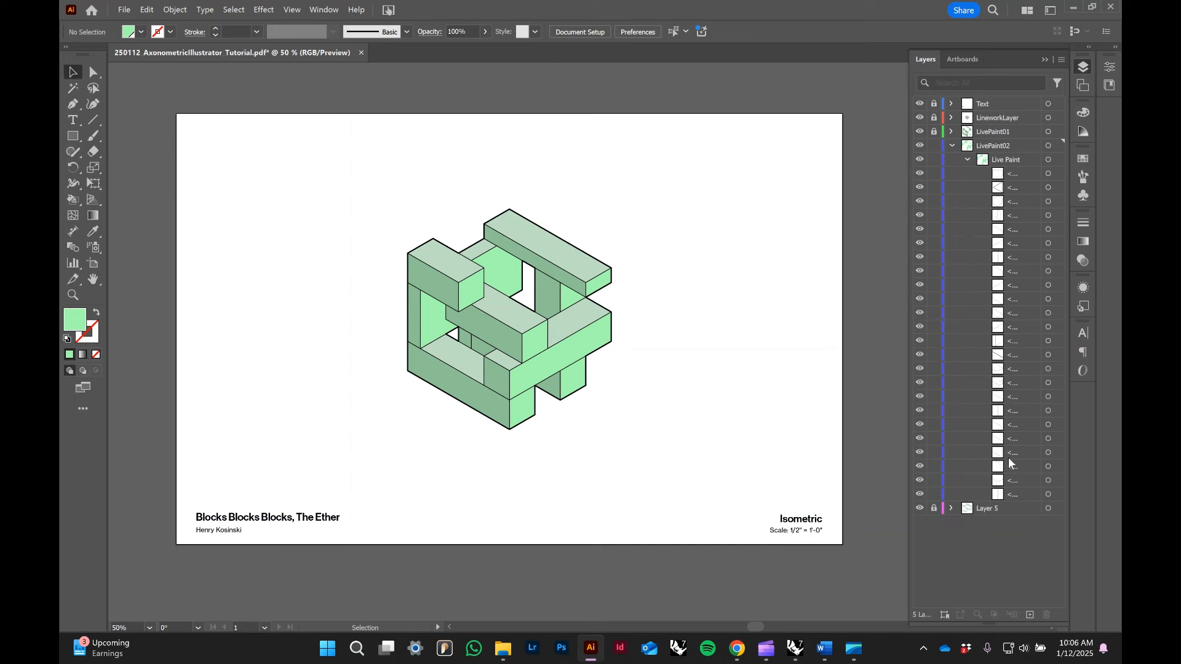
left_click(967, 160)
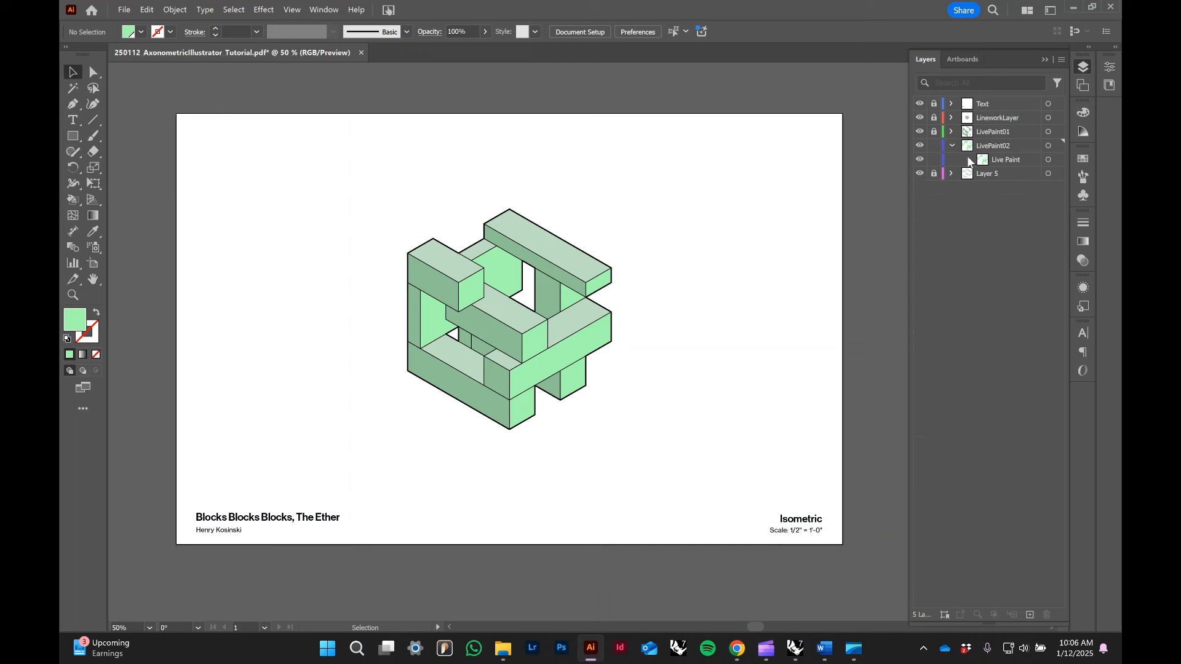
left_click(1049, 160)
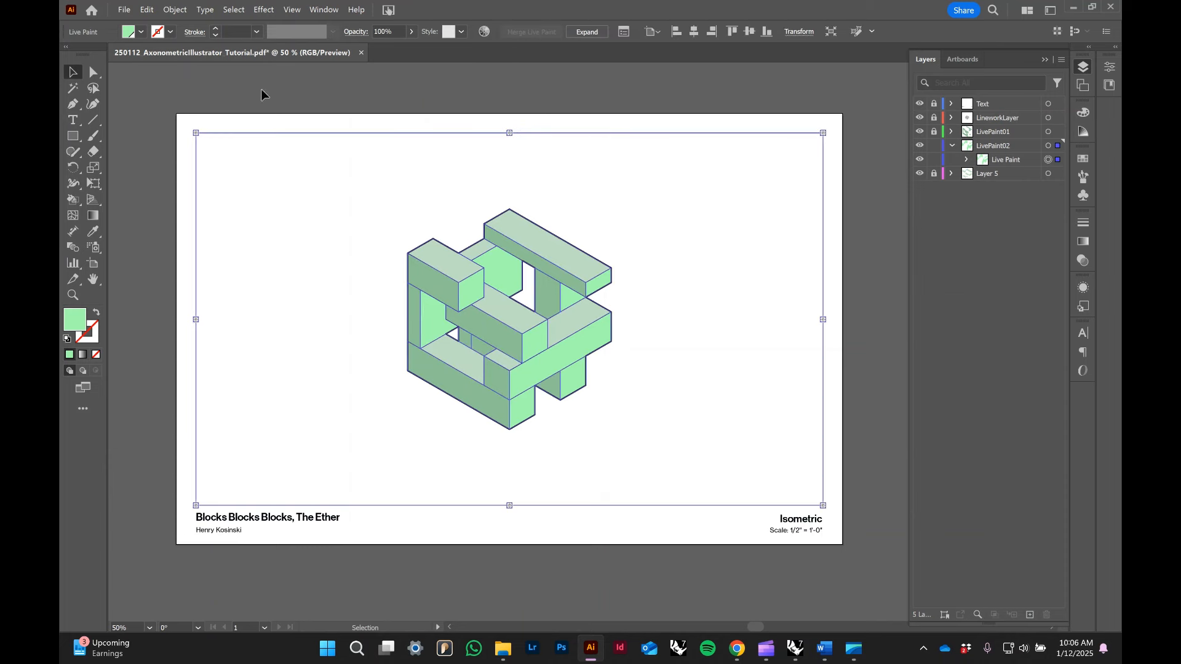
left_click(142, 32)
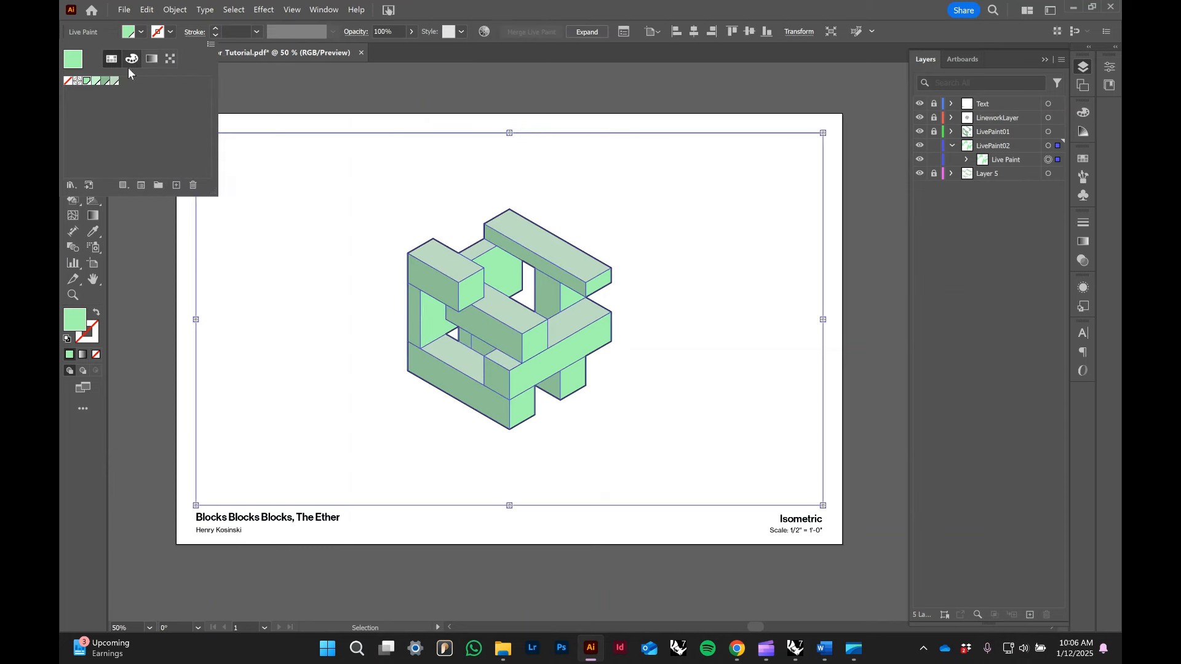
left_click(96, 82)
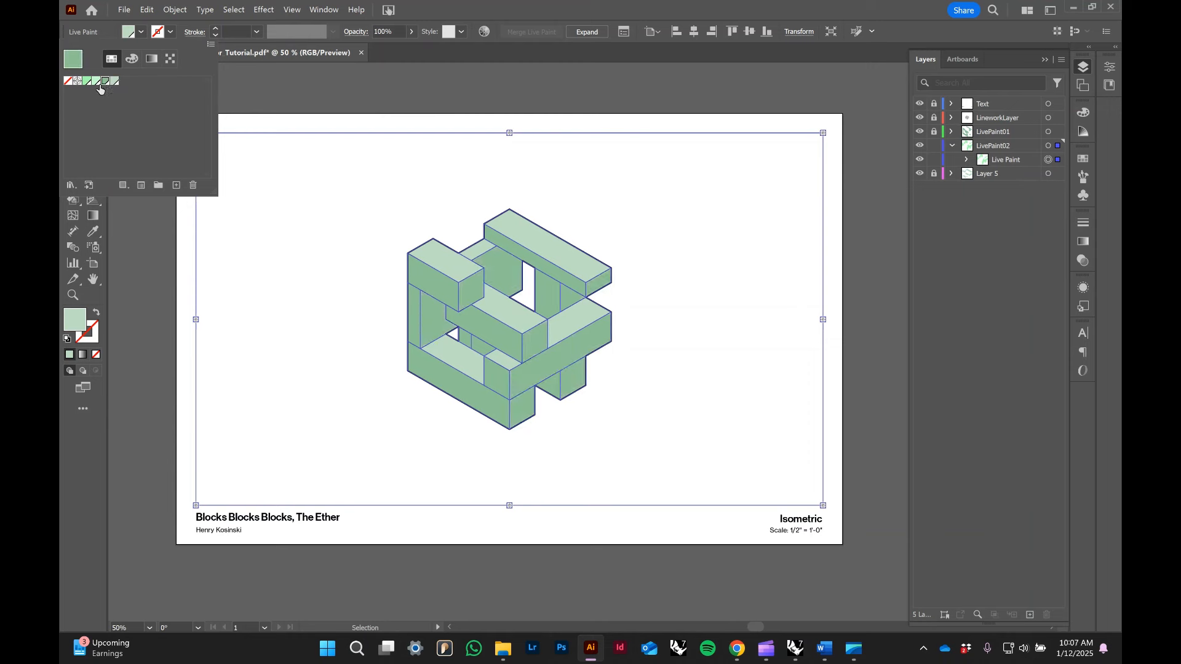
left_click(87, 82)
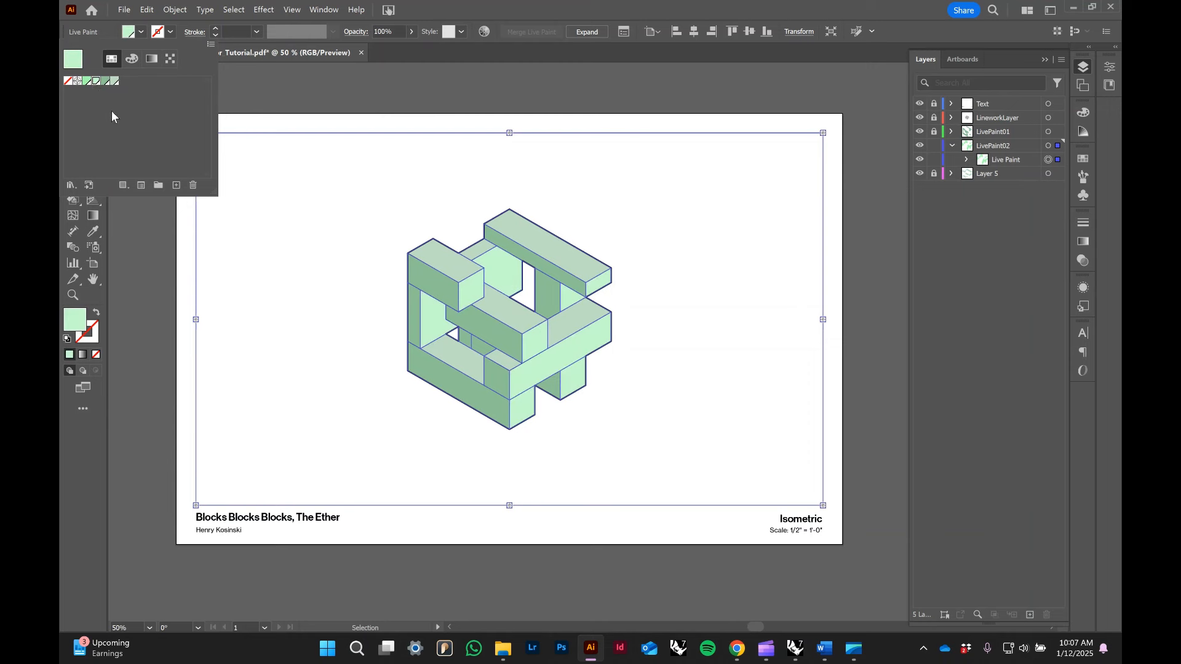
left_click(297, 118)
left_click(367, 110)
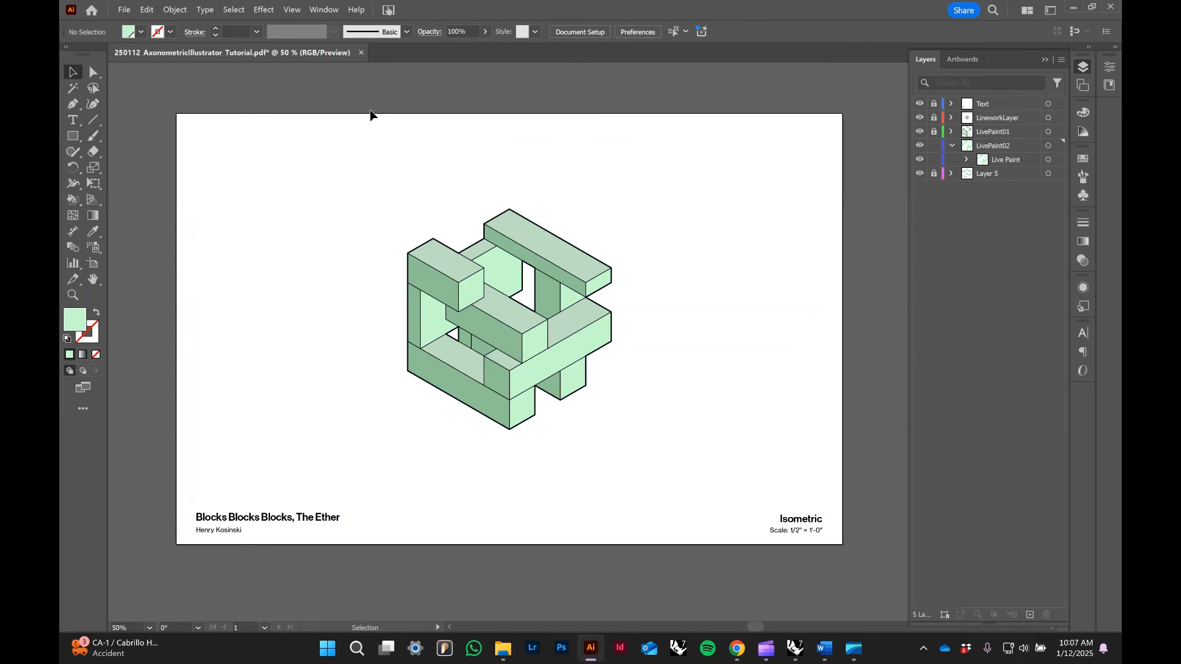
- Restore the bright green swatch on the LivePaint02 Live Paint group, deselect it, and collapse the layer
left_click(1048, 161)
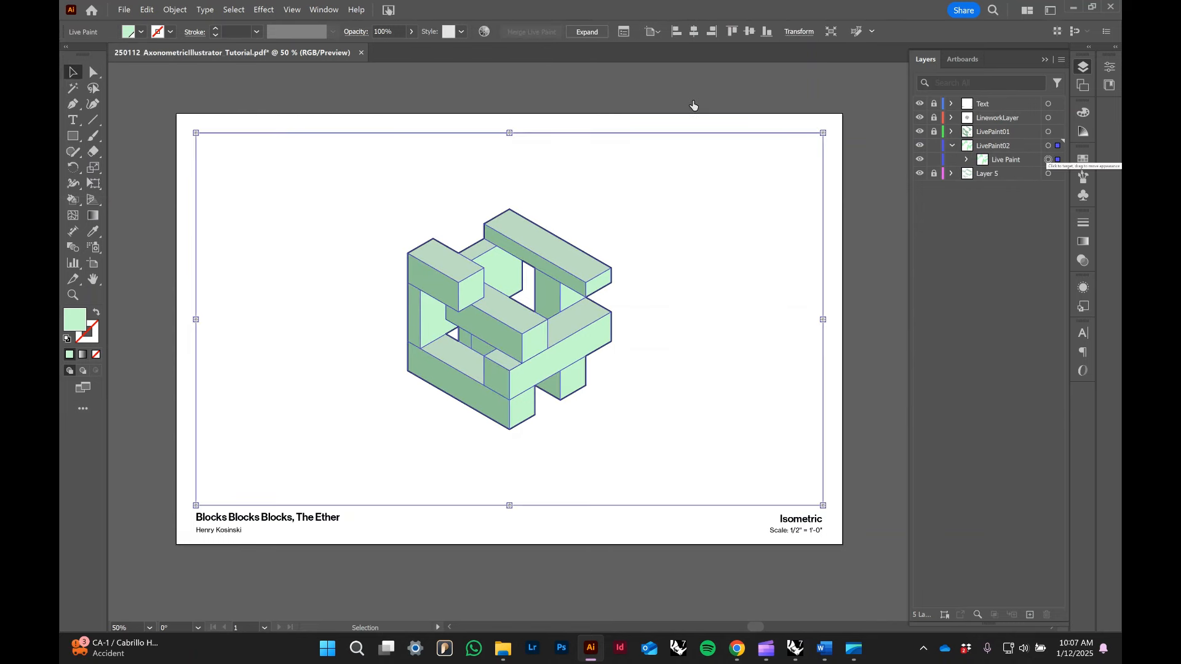
left_click(141, 32)
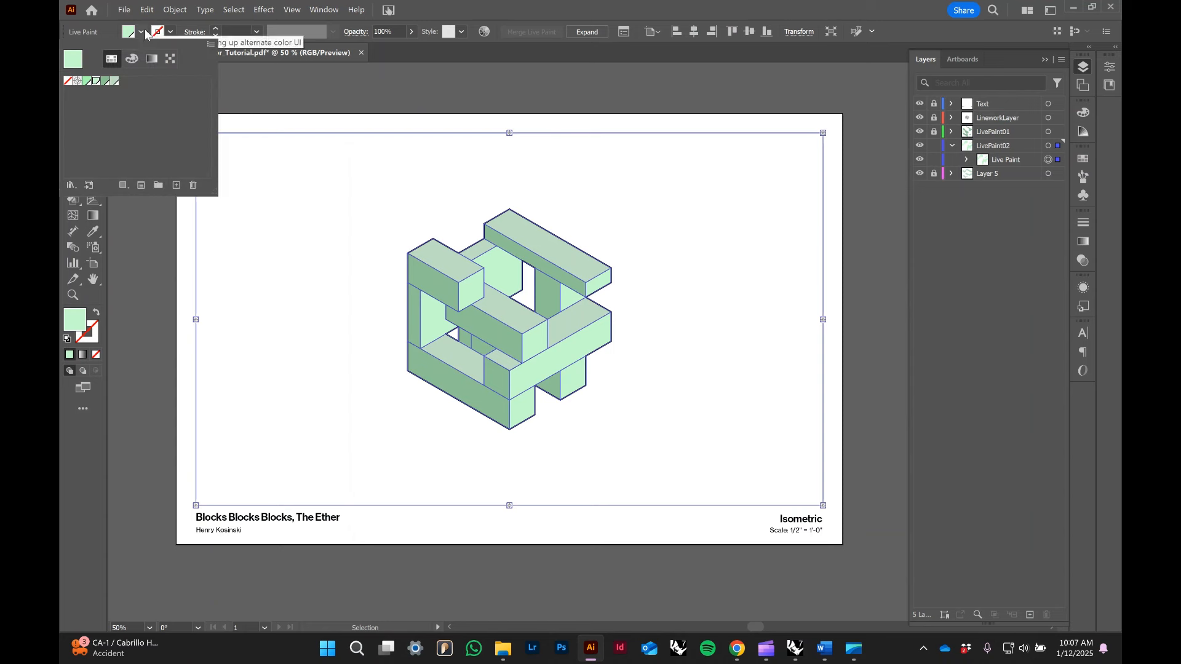
left_click(106, 81)
left_click(257, 99)
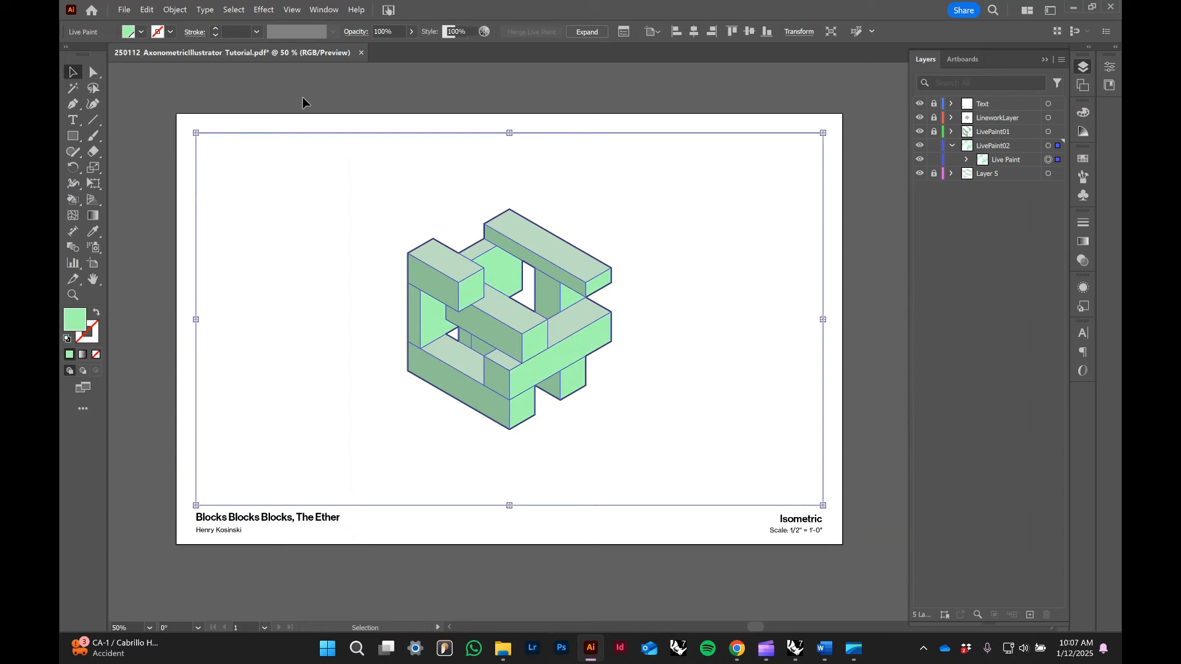
left_click(835, 274)
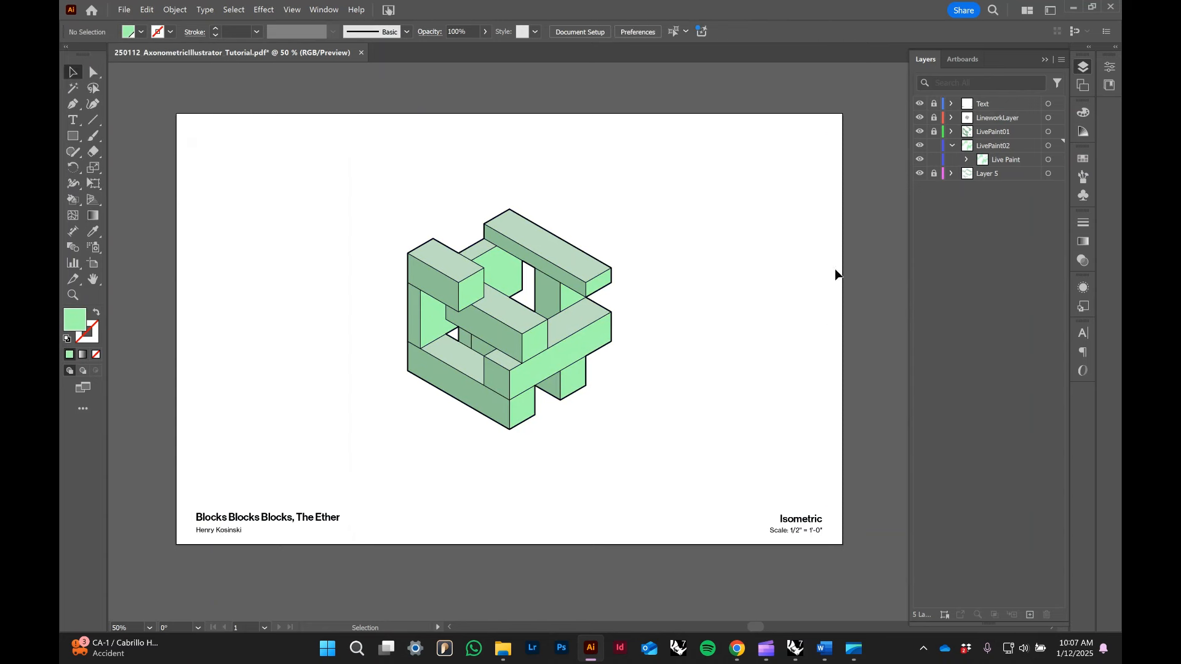
left_click(954, 145)
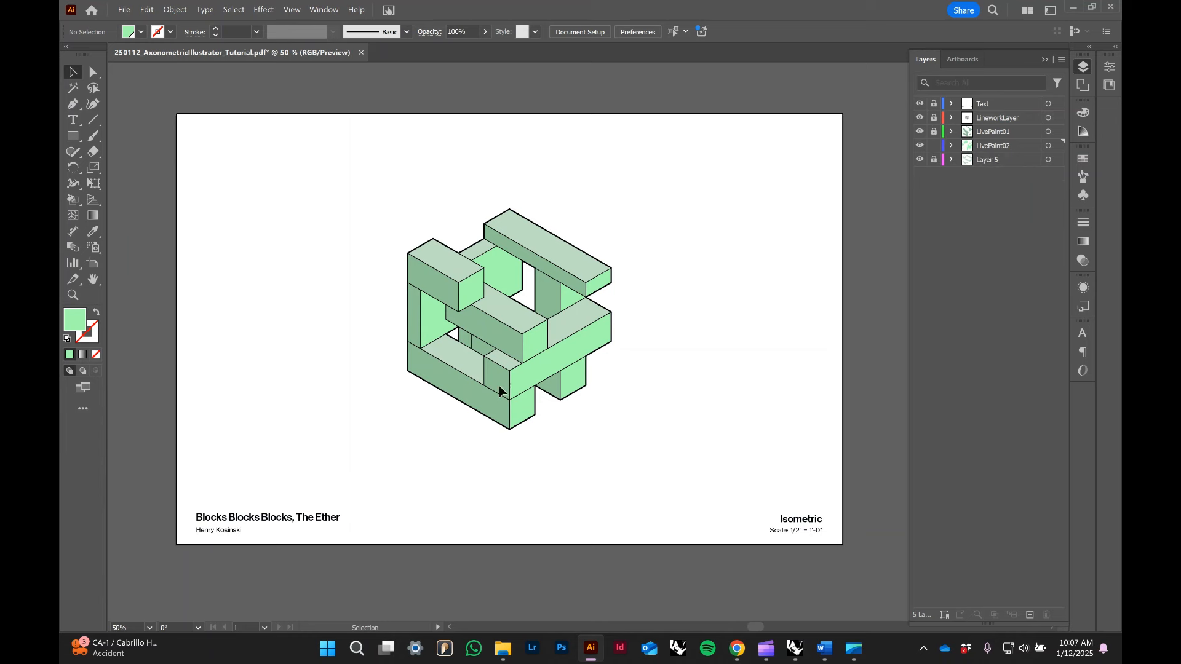
- Edit the bright green global swatch with preview on, switch its colour mode to HSB, and try 31% saturation
left_click(135, 33)
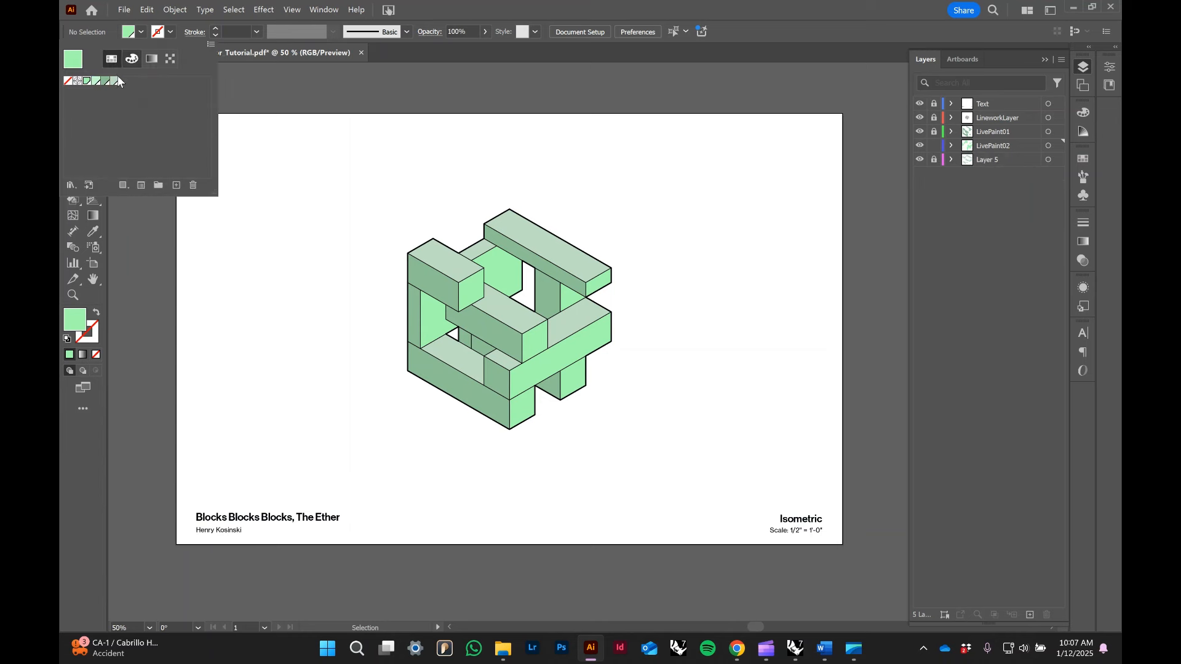
double_click(90, 81)
left_click_drag(239, 241, 154, 157)
left_click_drag(266, 154, 291, 229)
left_click(257, 317)
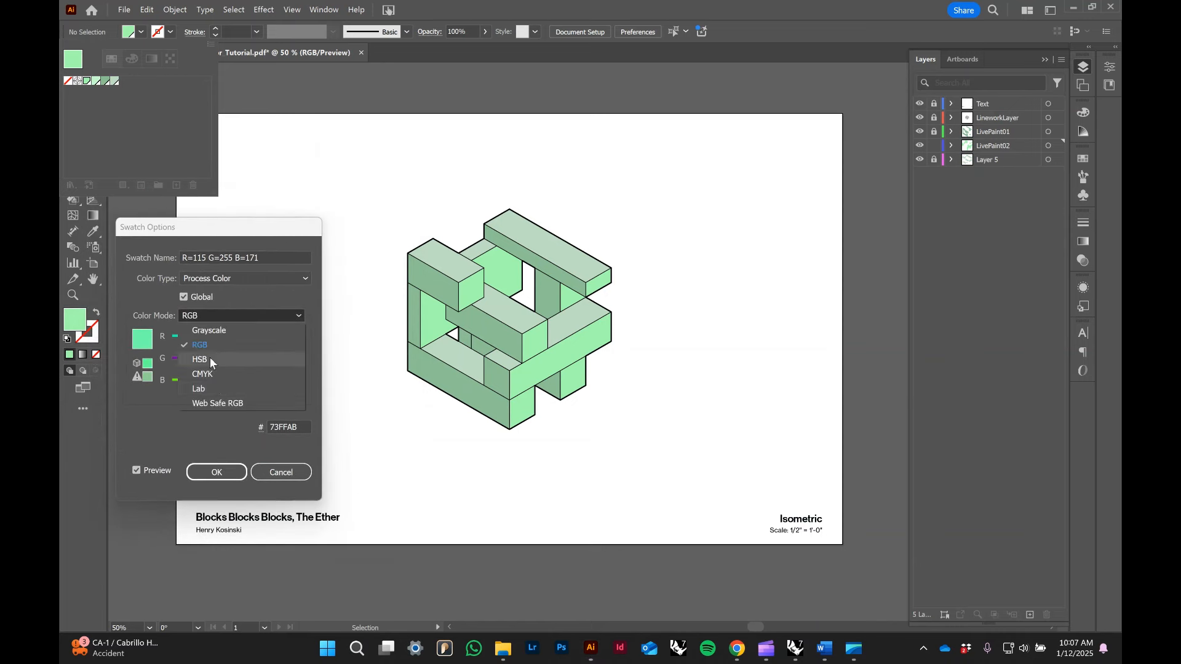
left_click(212, 360)
left_click(210, 359)
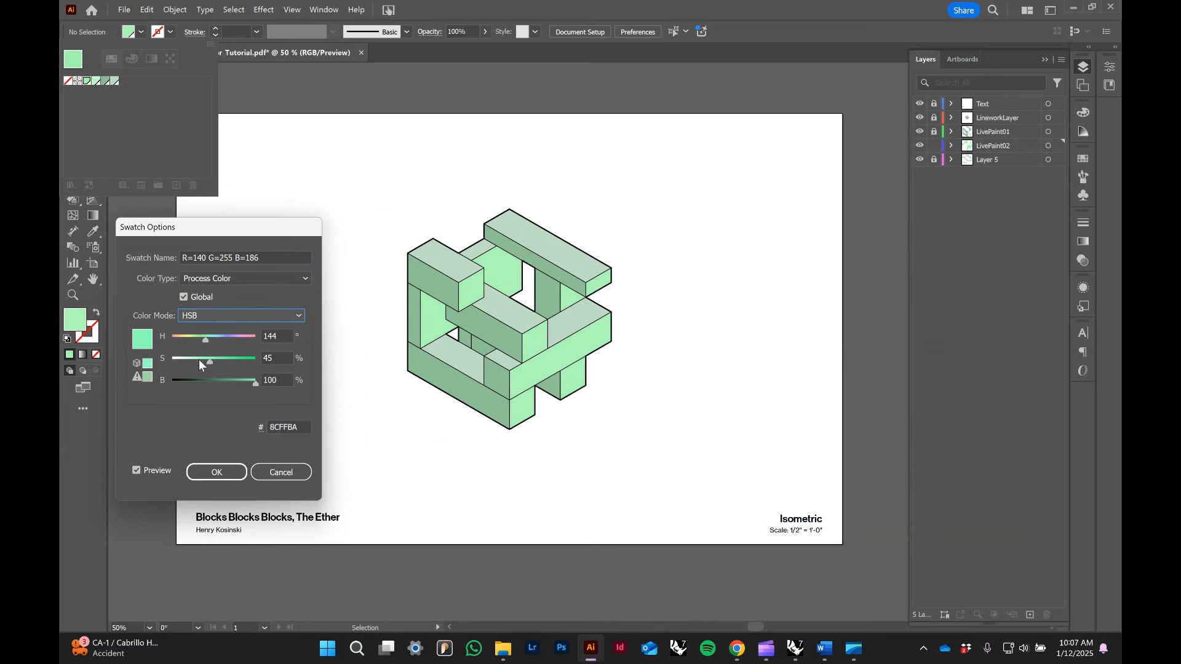
left_click(198, 359)
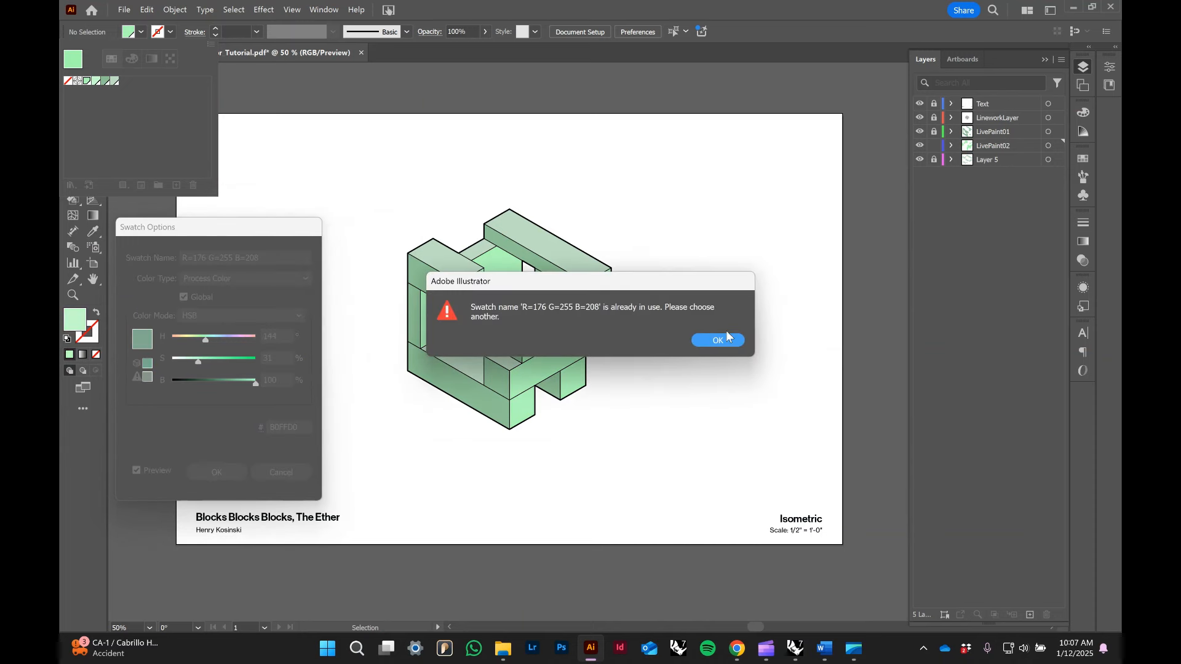
left_click(732, 341)
- Set the bright green global swatch to 18% saturation with 100% brightness, and apply the change
left_click_drag(198, 359, 262, 382)
left_click(240, 381)
left_click_drag(184, 358, 186, 359)
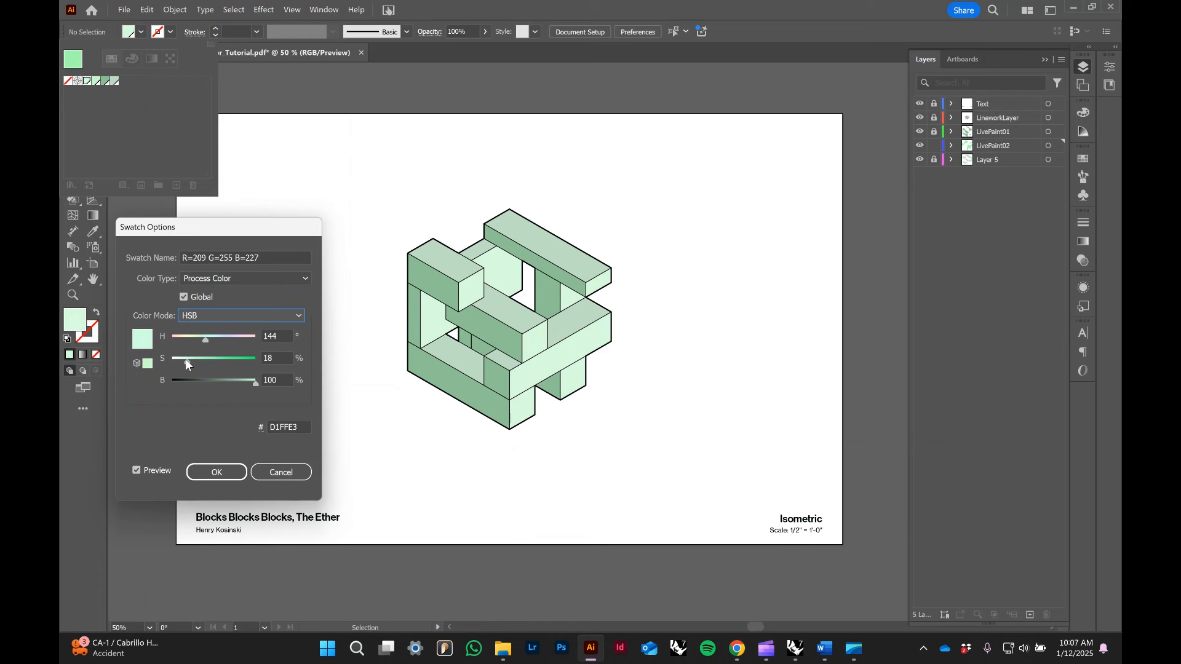
left_click(219, 472)
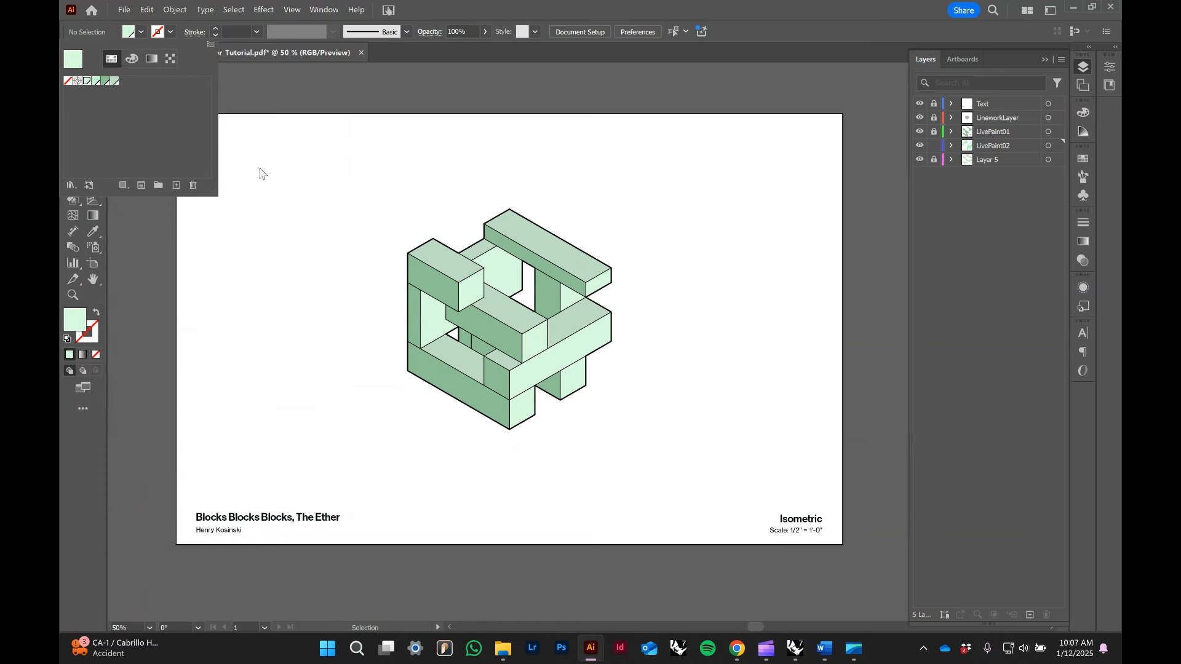
left_click(142, 32)
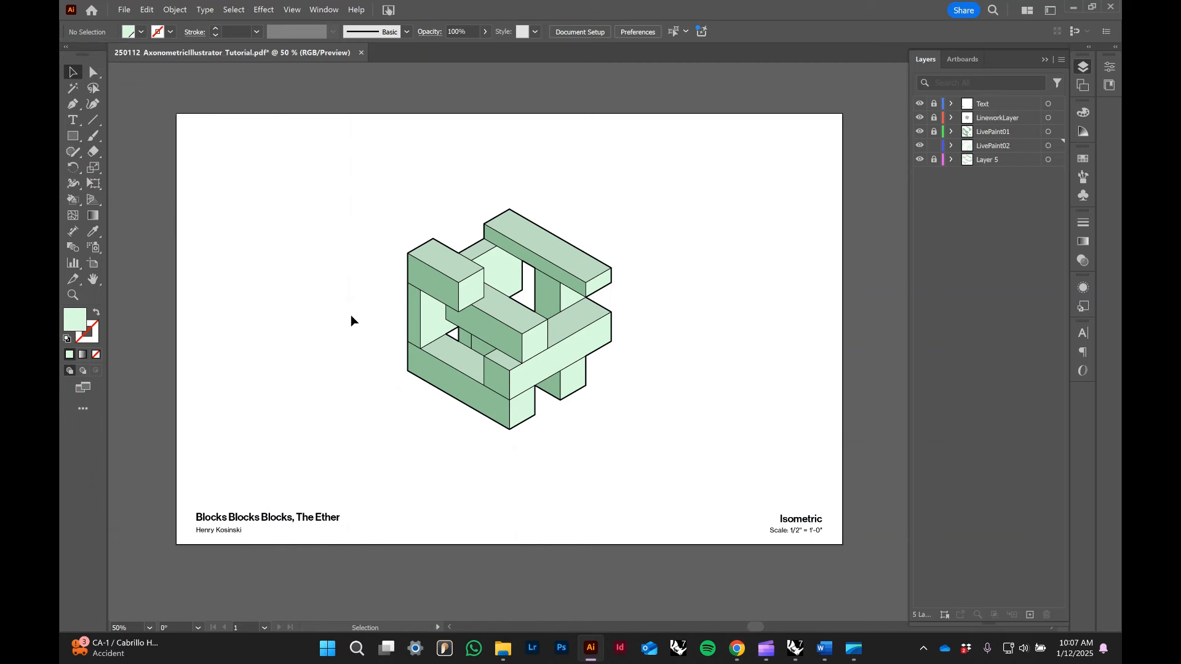
left_click(934, 146)
scroll(615, 334, "up", 1, "alt")
scroll(615, 334, "down", 1, "alt")
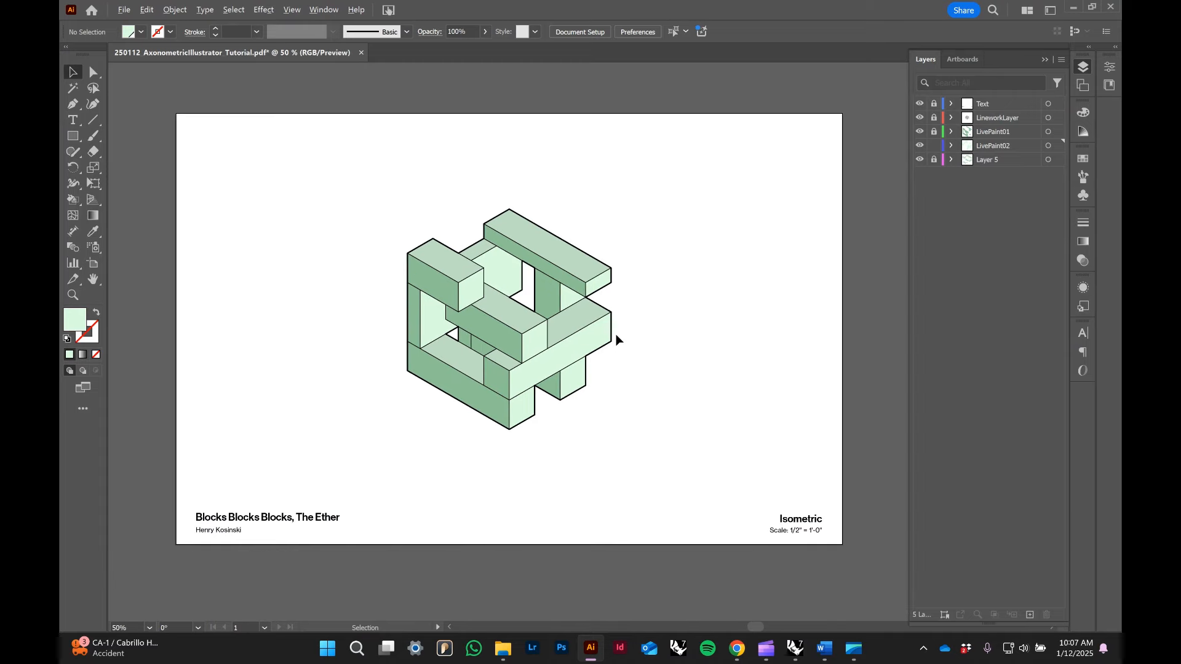
key("space")
left_click_drag(618, 213, 627, 230)
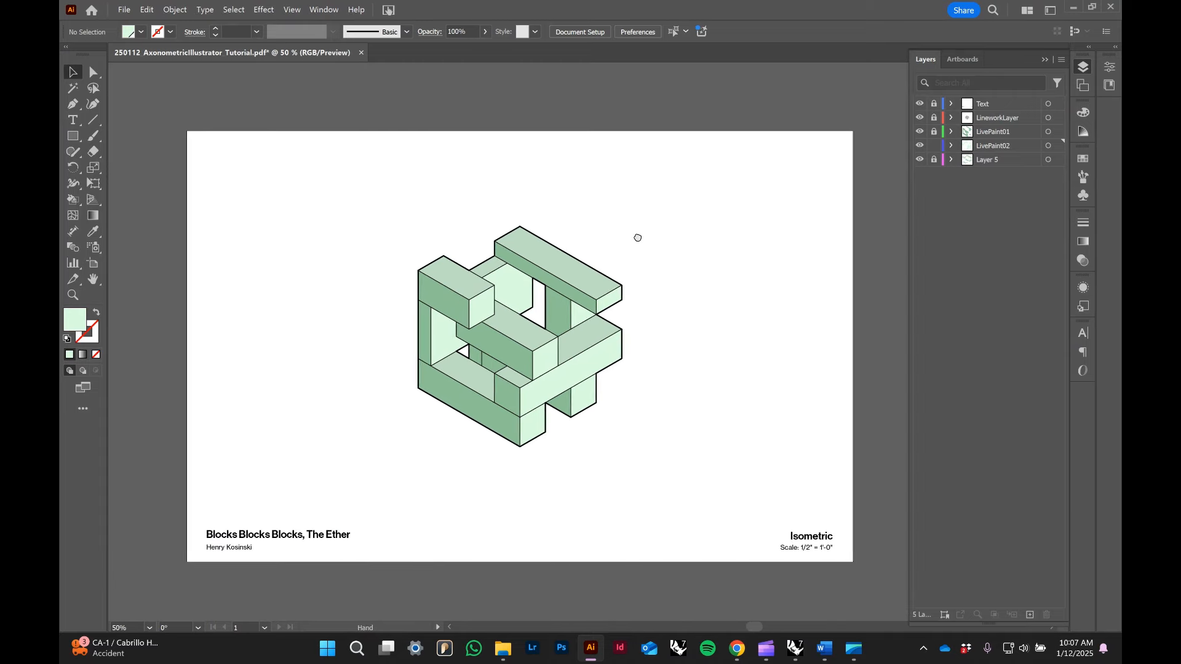